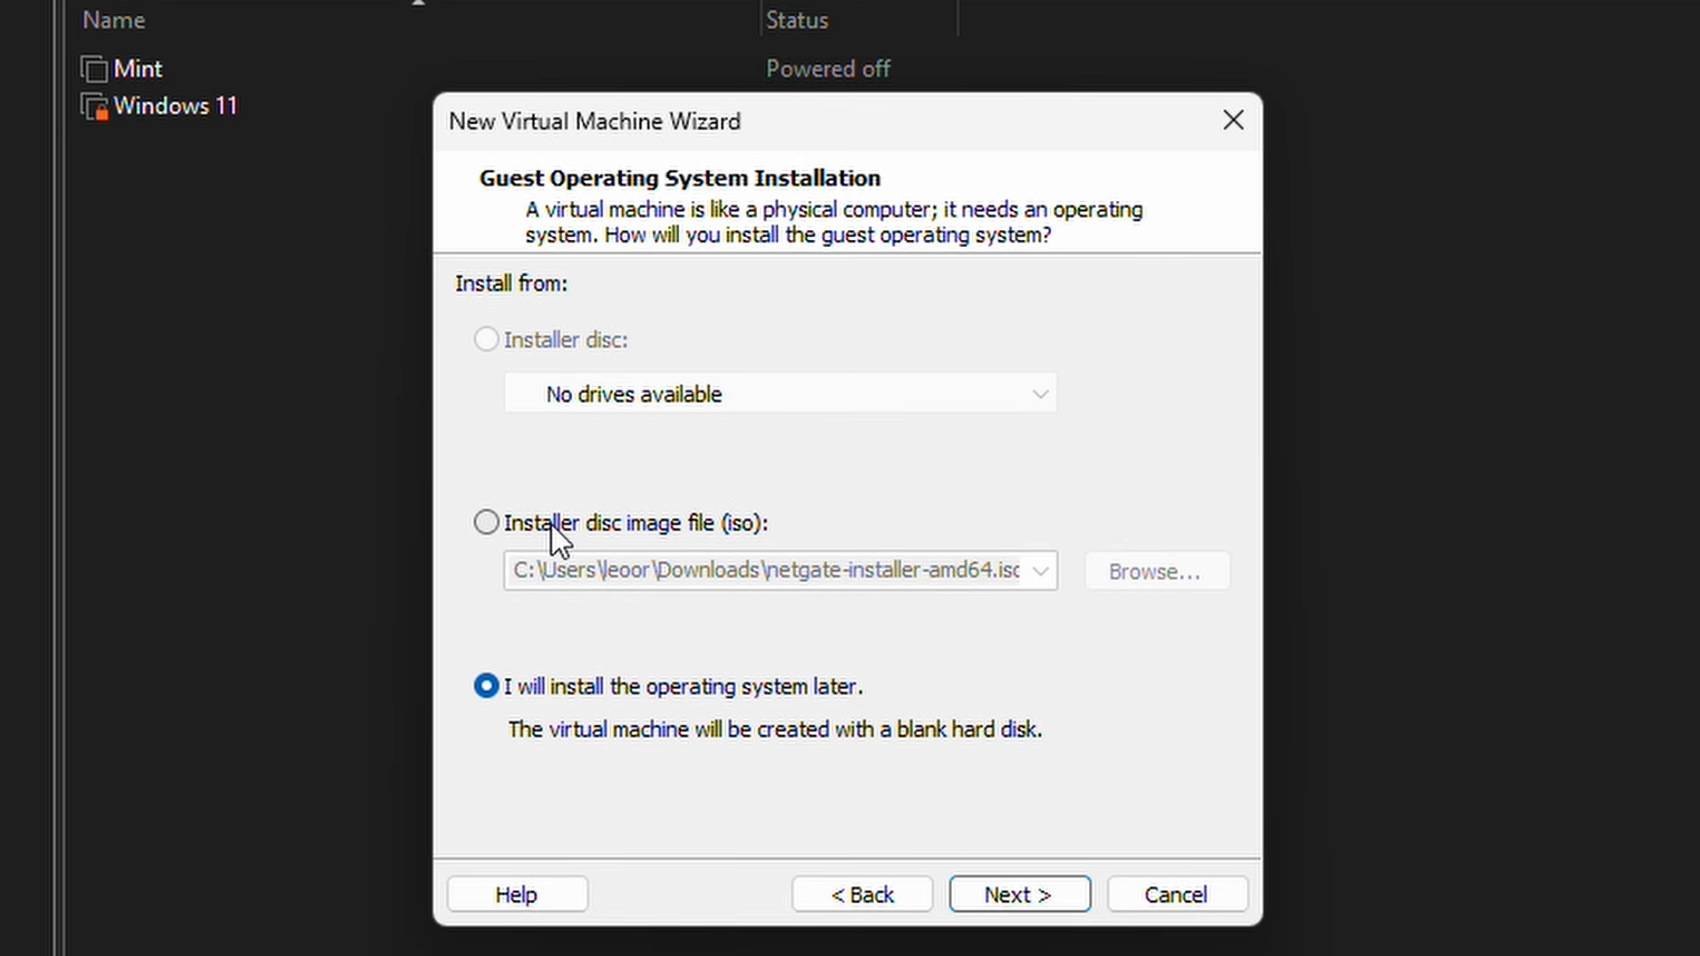
# Step: Install the new VM from the netgate ISO image and name it pfSense
pyautogui.click(551, 523)
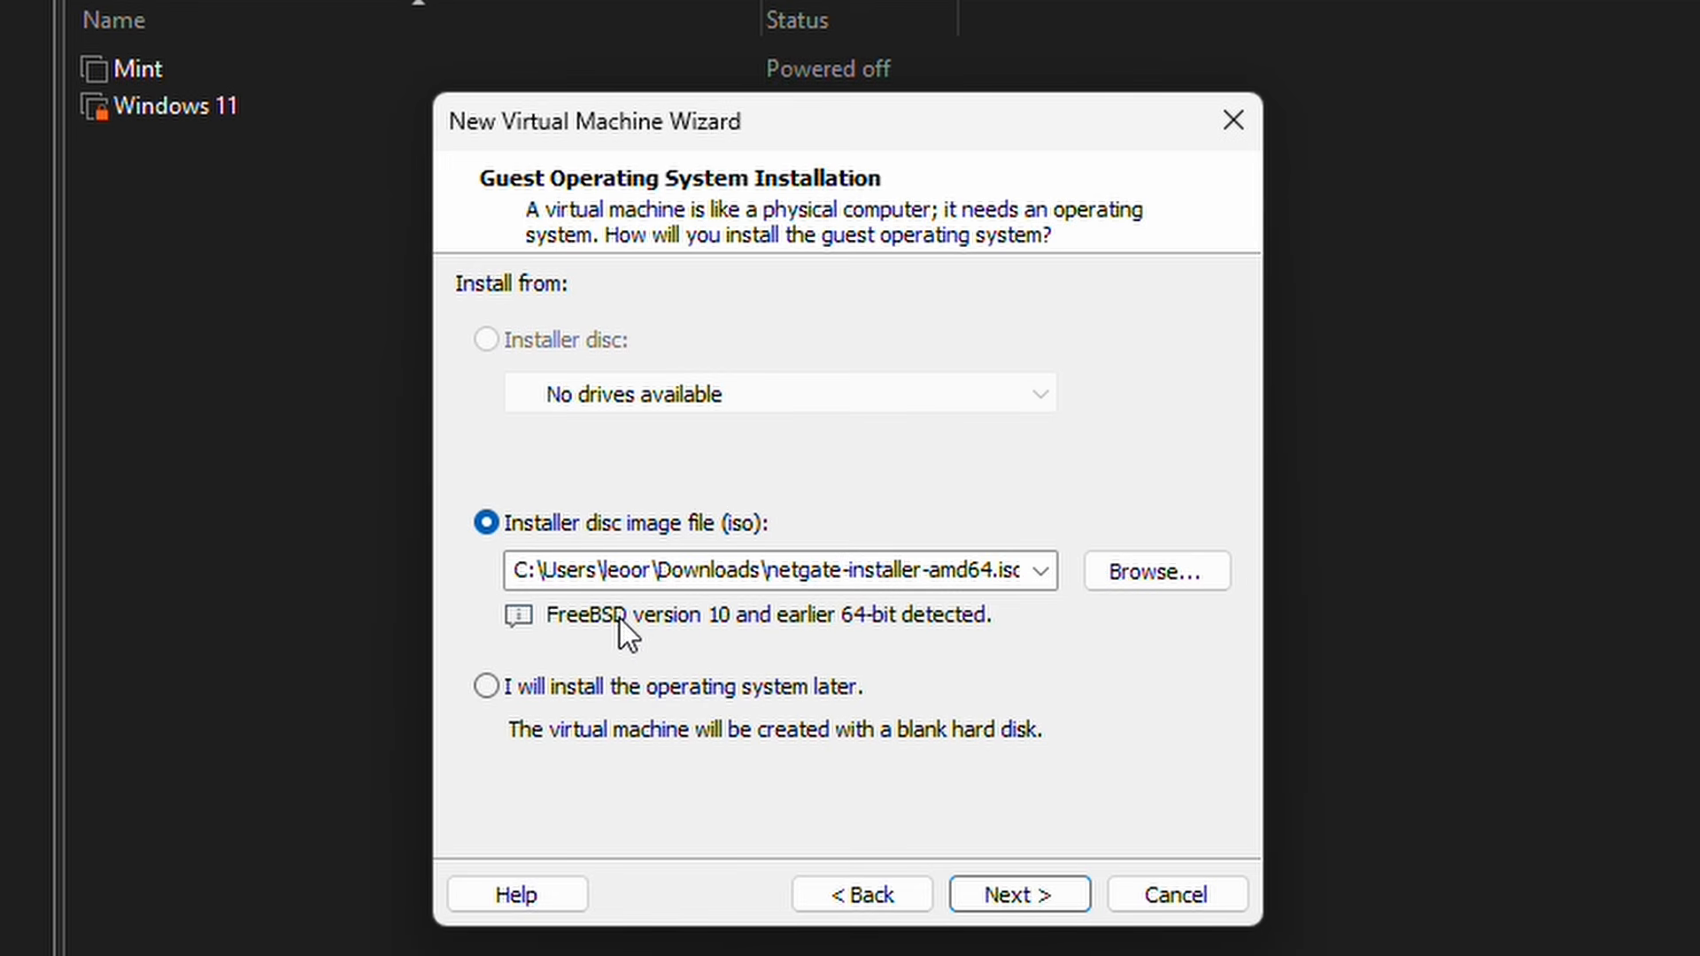
pyautogui.click(1033, 900)
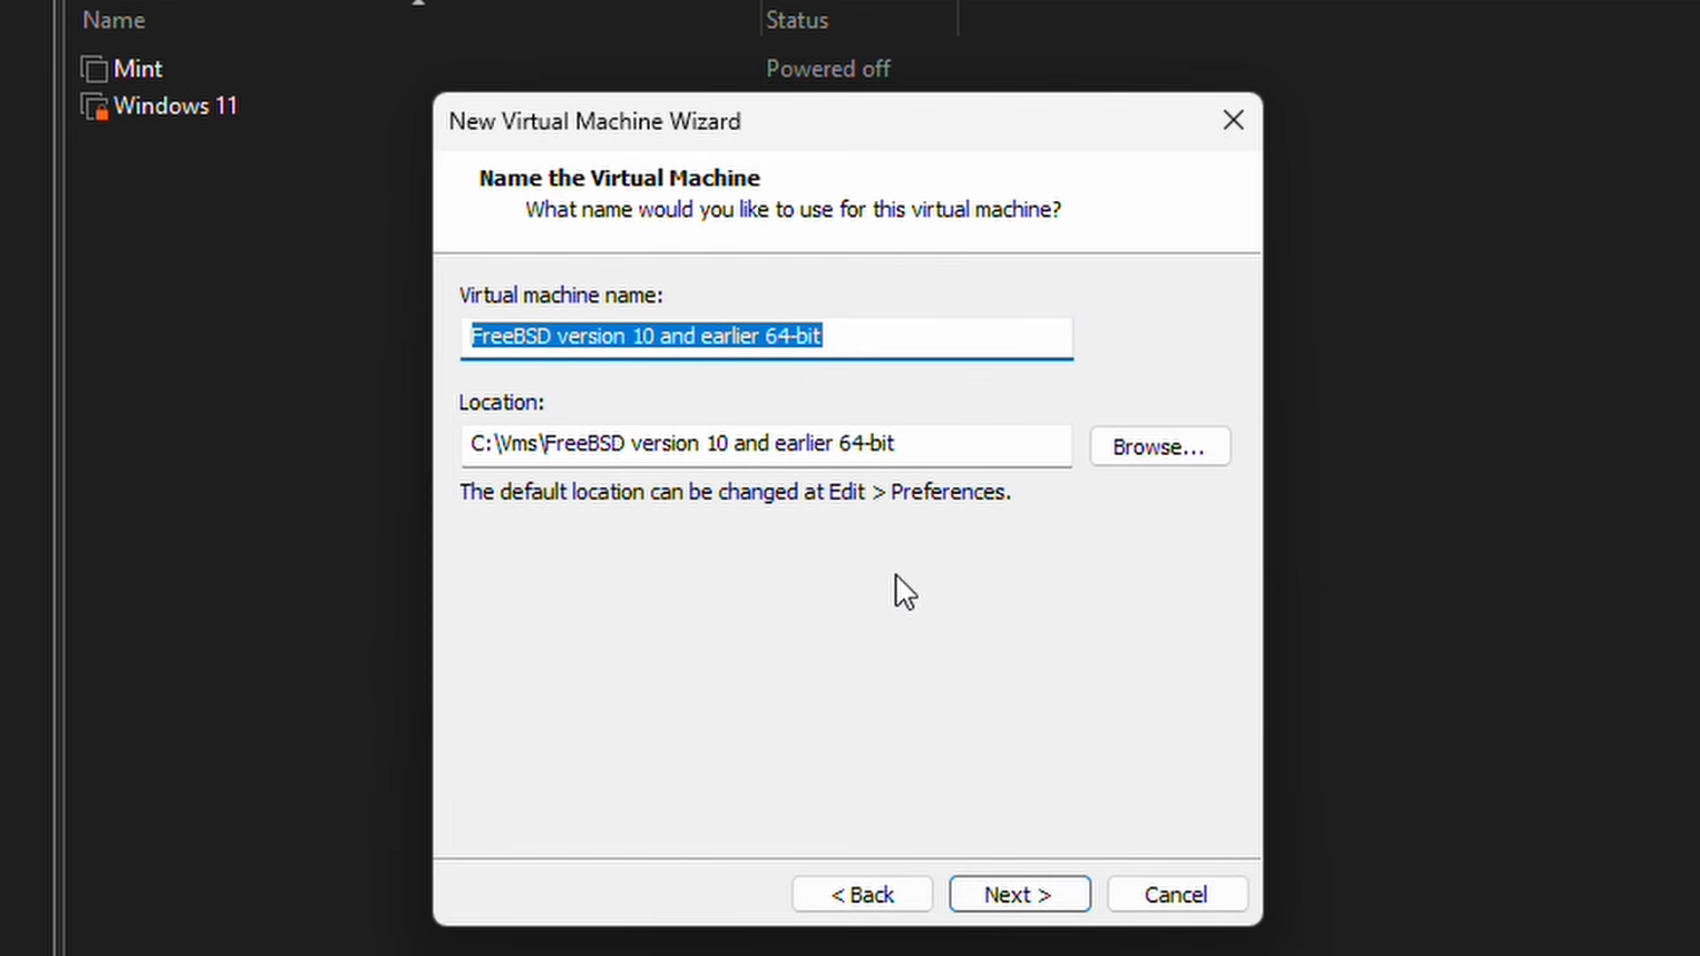
pyautogui.write('pf')
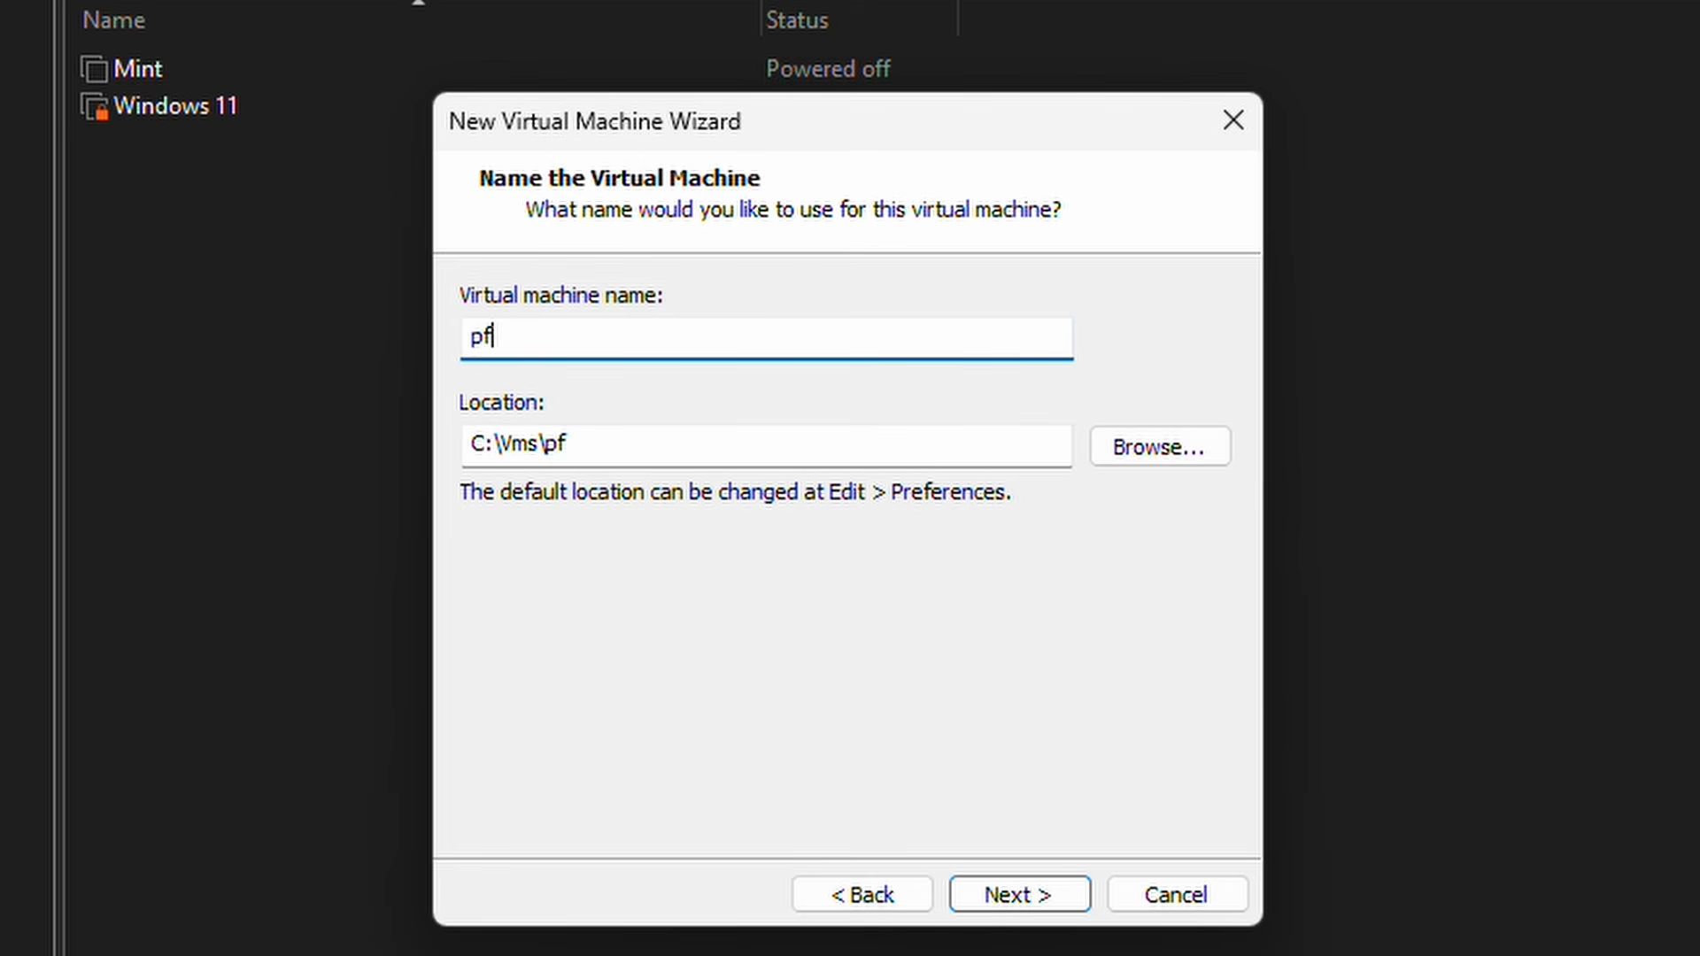
pyautogui.write('Sense')
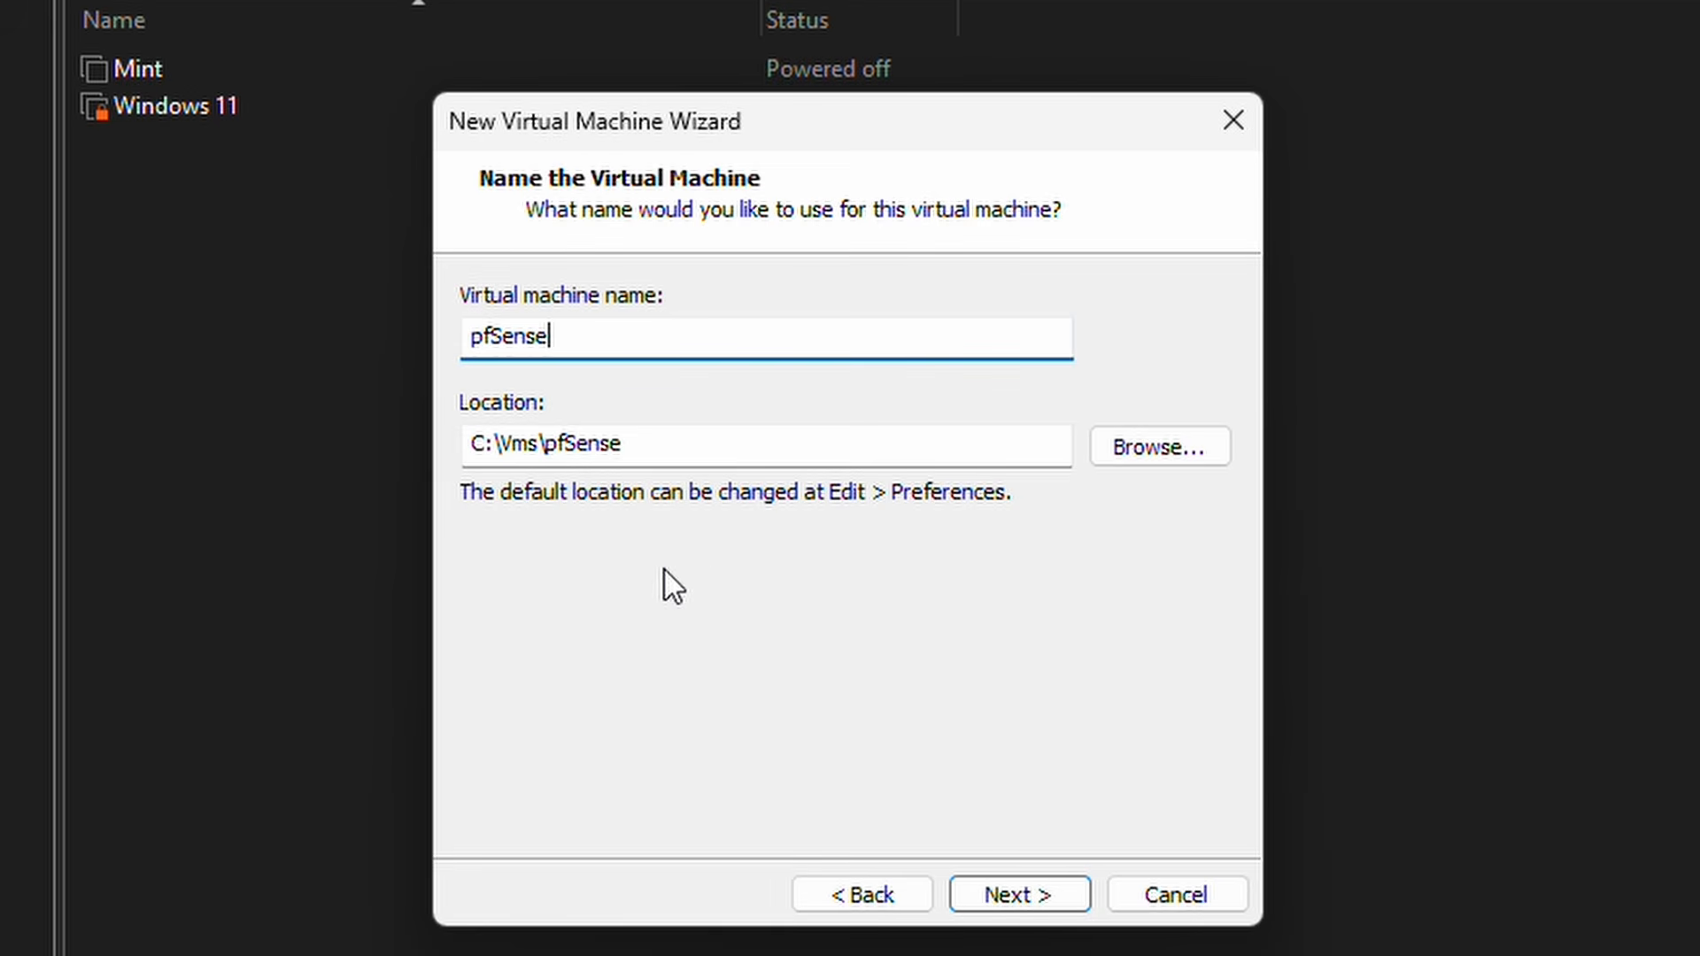
# Step: Store the 20 GB virtual disk as a single file and review the settings summary
pyautogui.click(1036, 902)
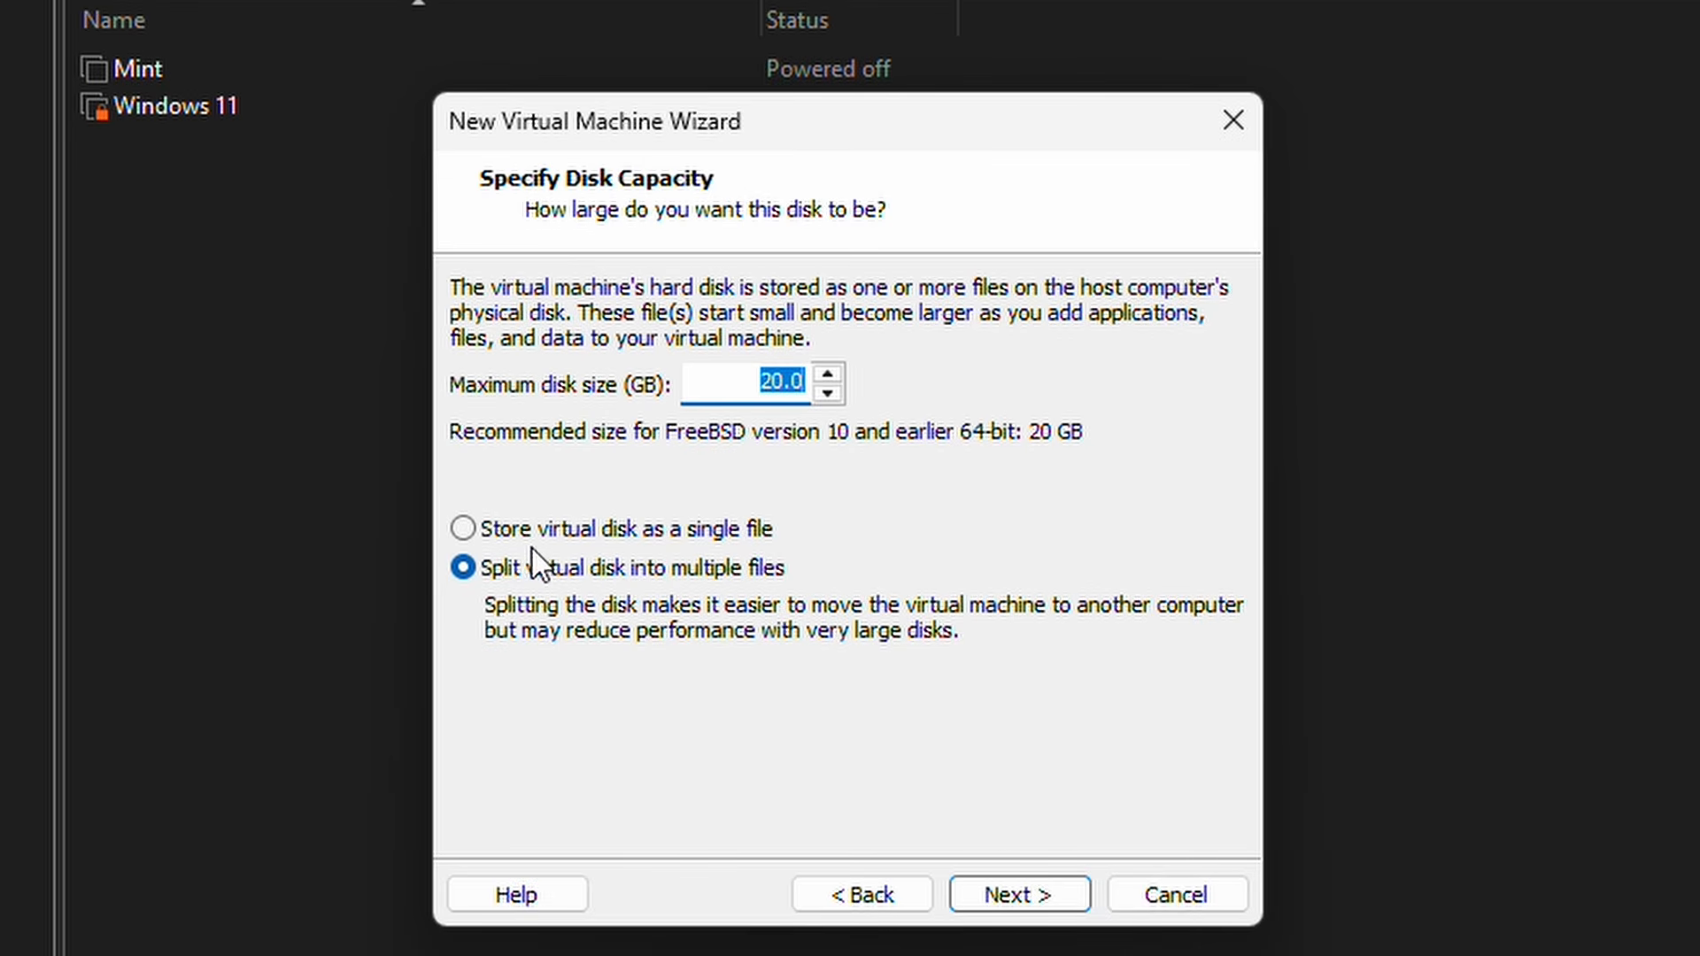
pyautogui.click(470, 534)
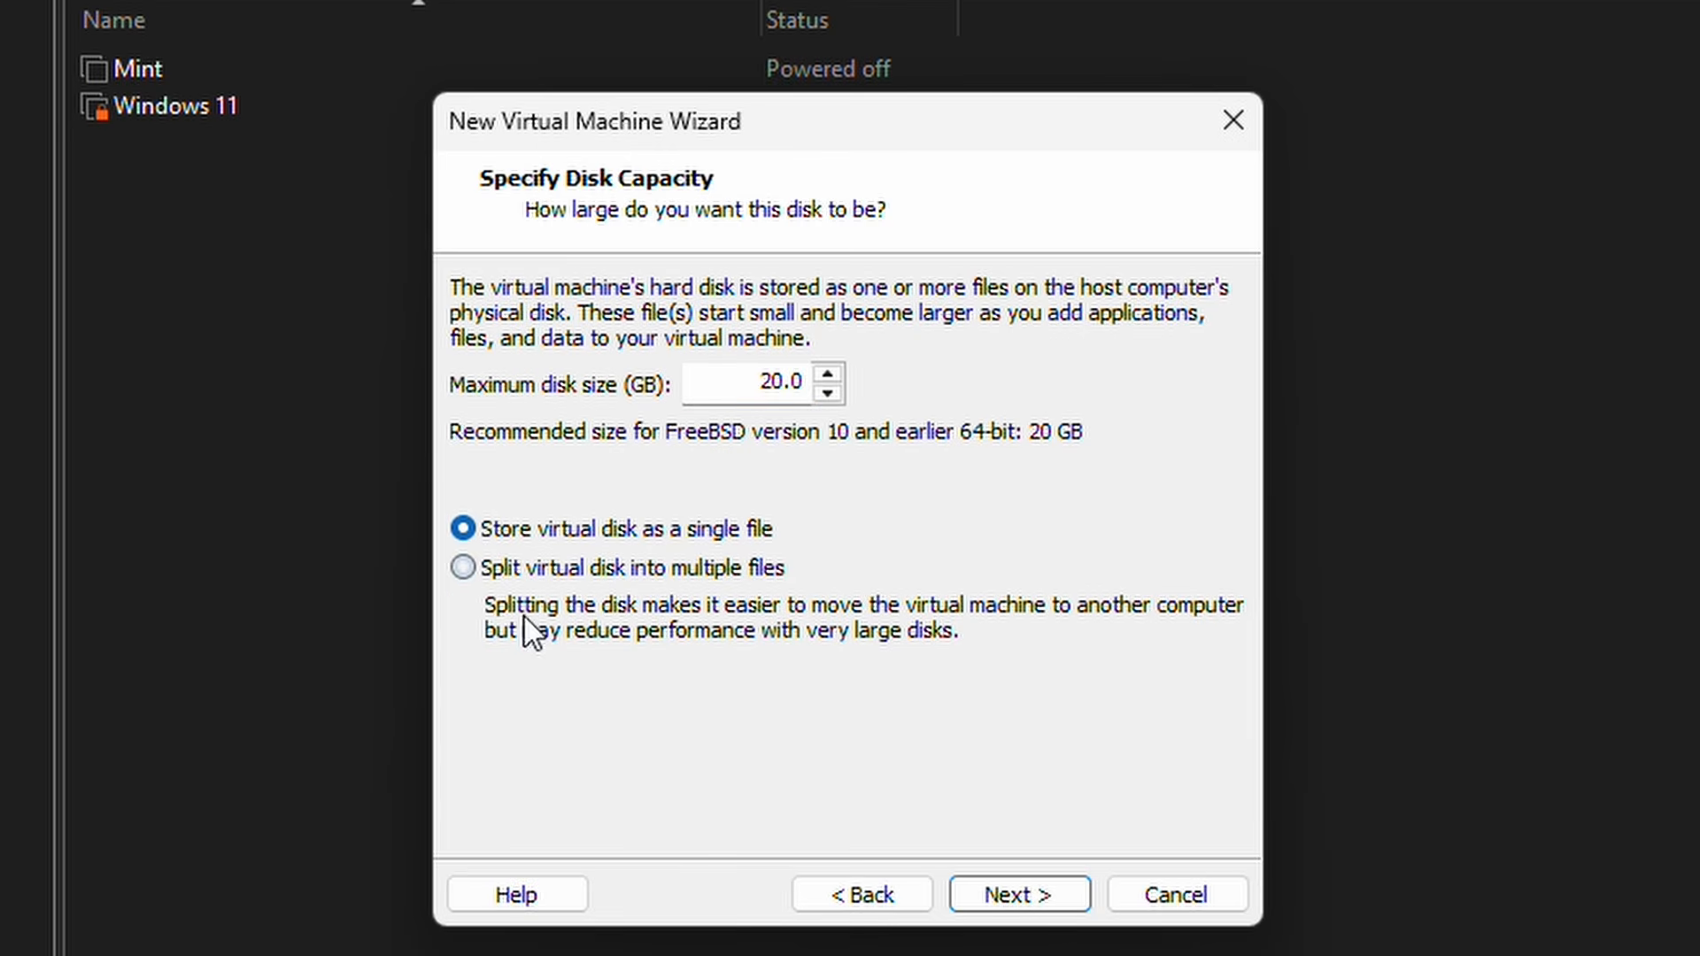
pyautogui.click(1028, 899)
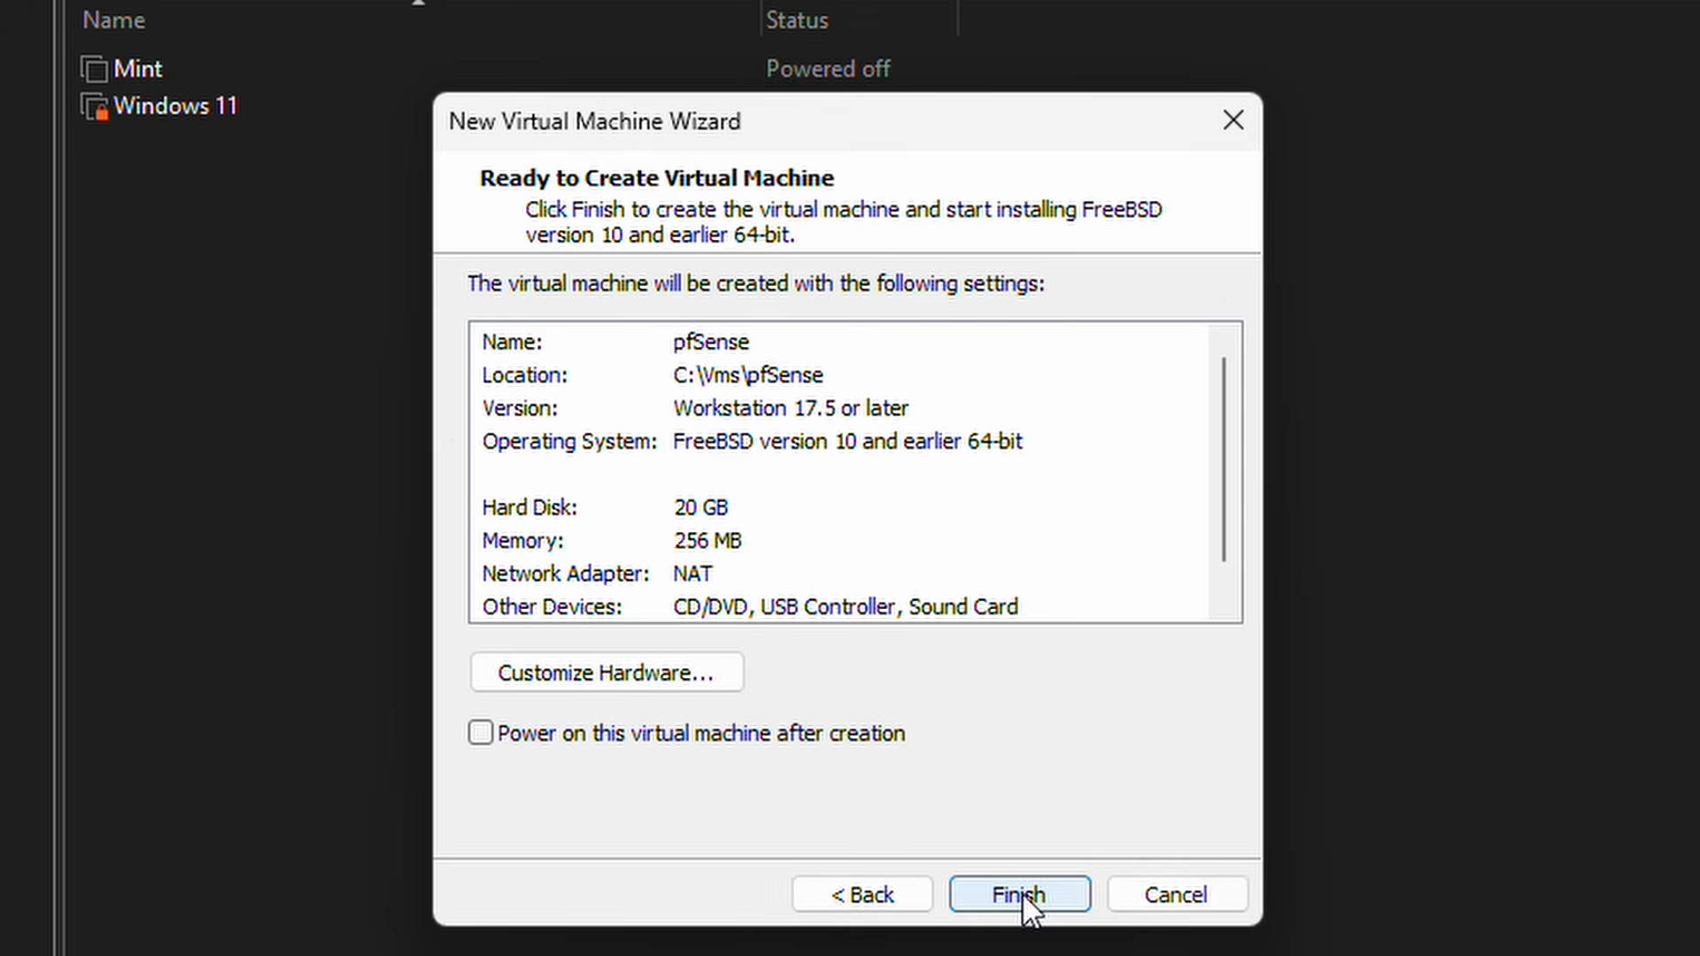
pyautogui.click(629, 680)
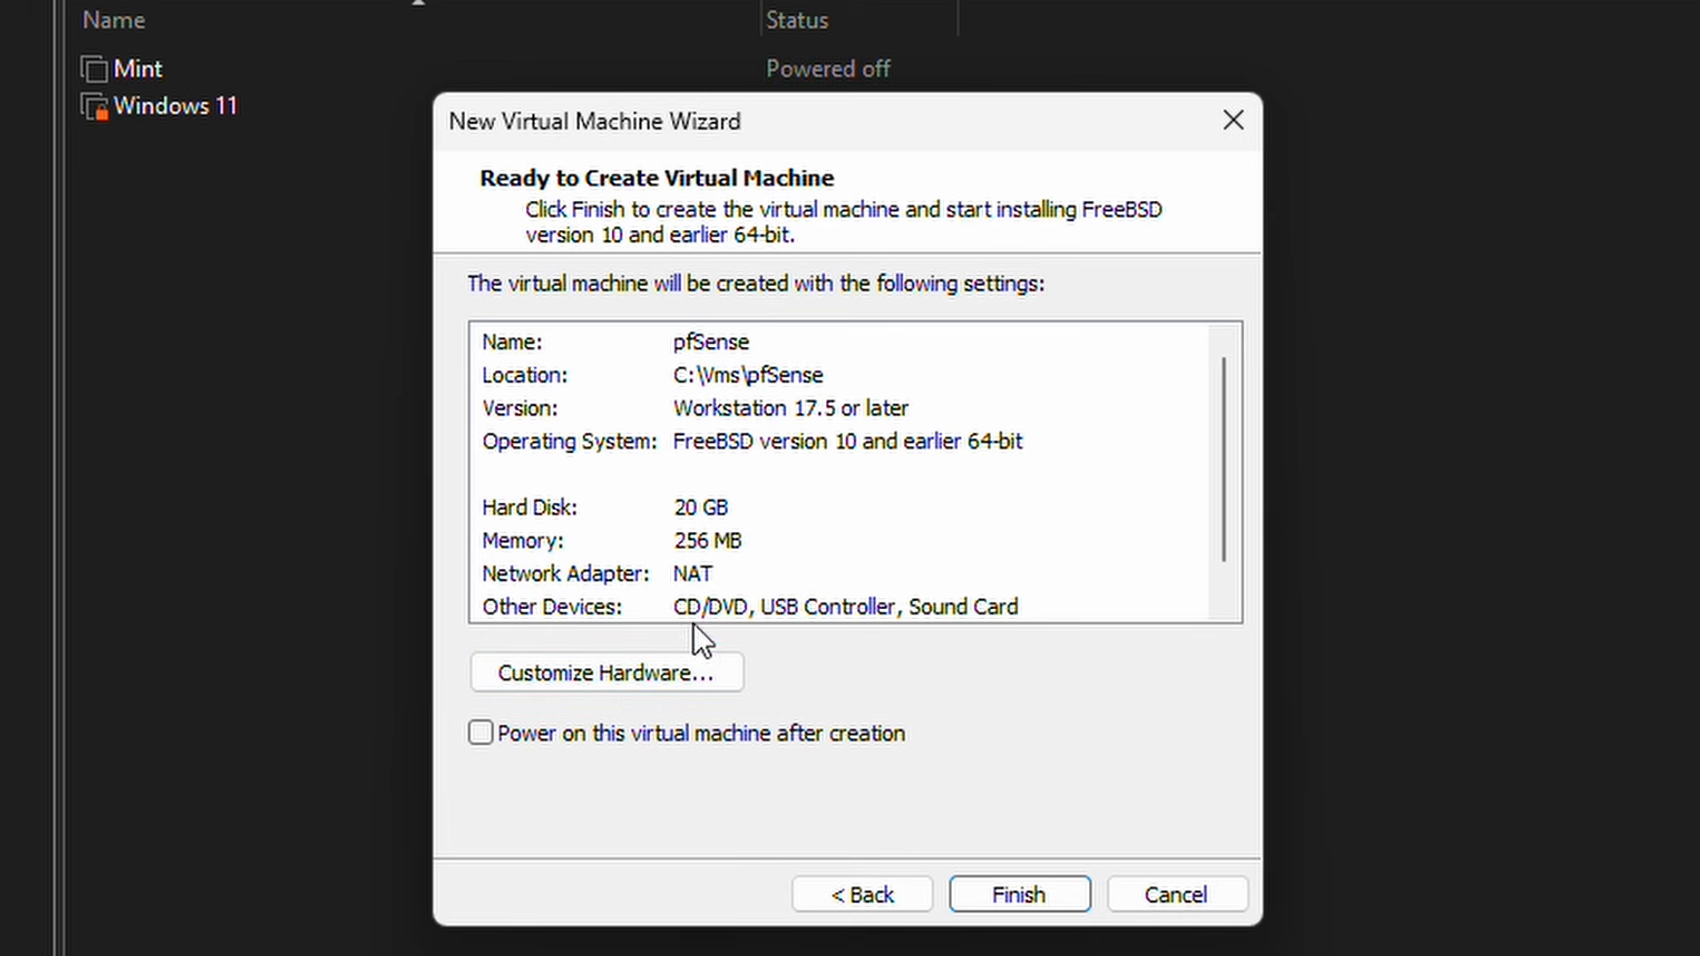
# Step: Raise pfSense memory to 2 GB, set 4 cores per processor, and bridge the network adapter
pyautogui.click(675, 679)
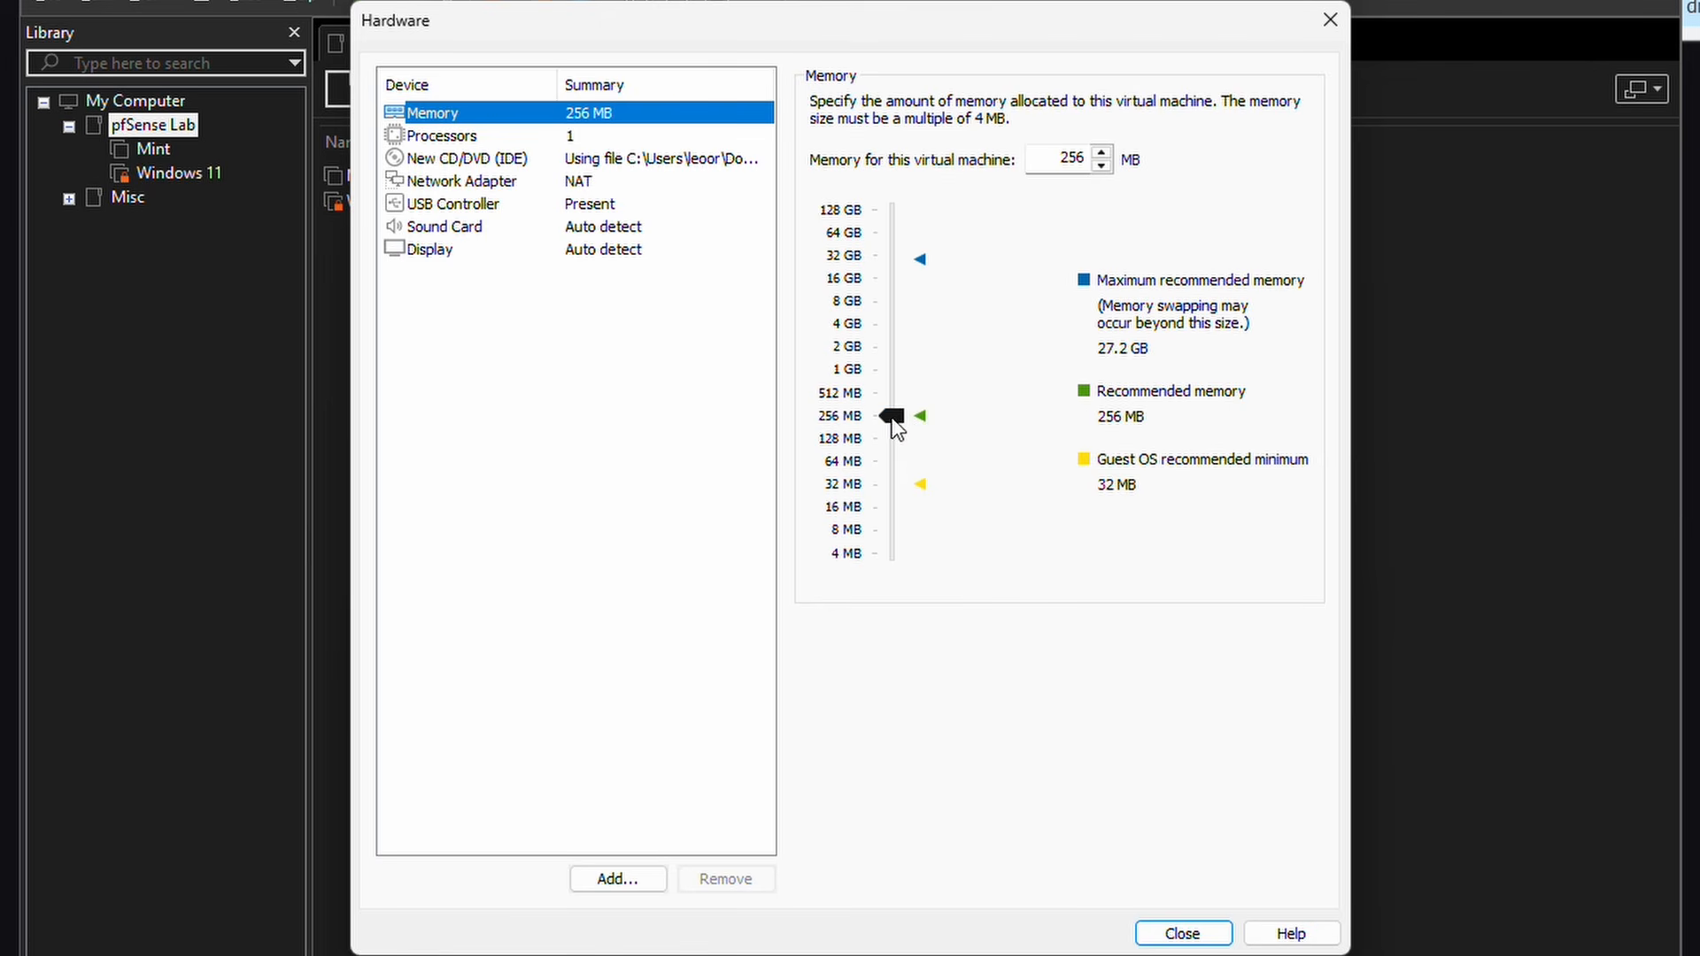
pyautogui.moveTo(890, 417); pyautogui.dragTo(886, 348)
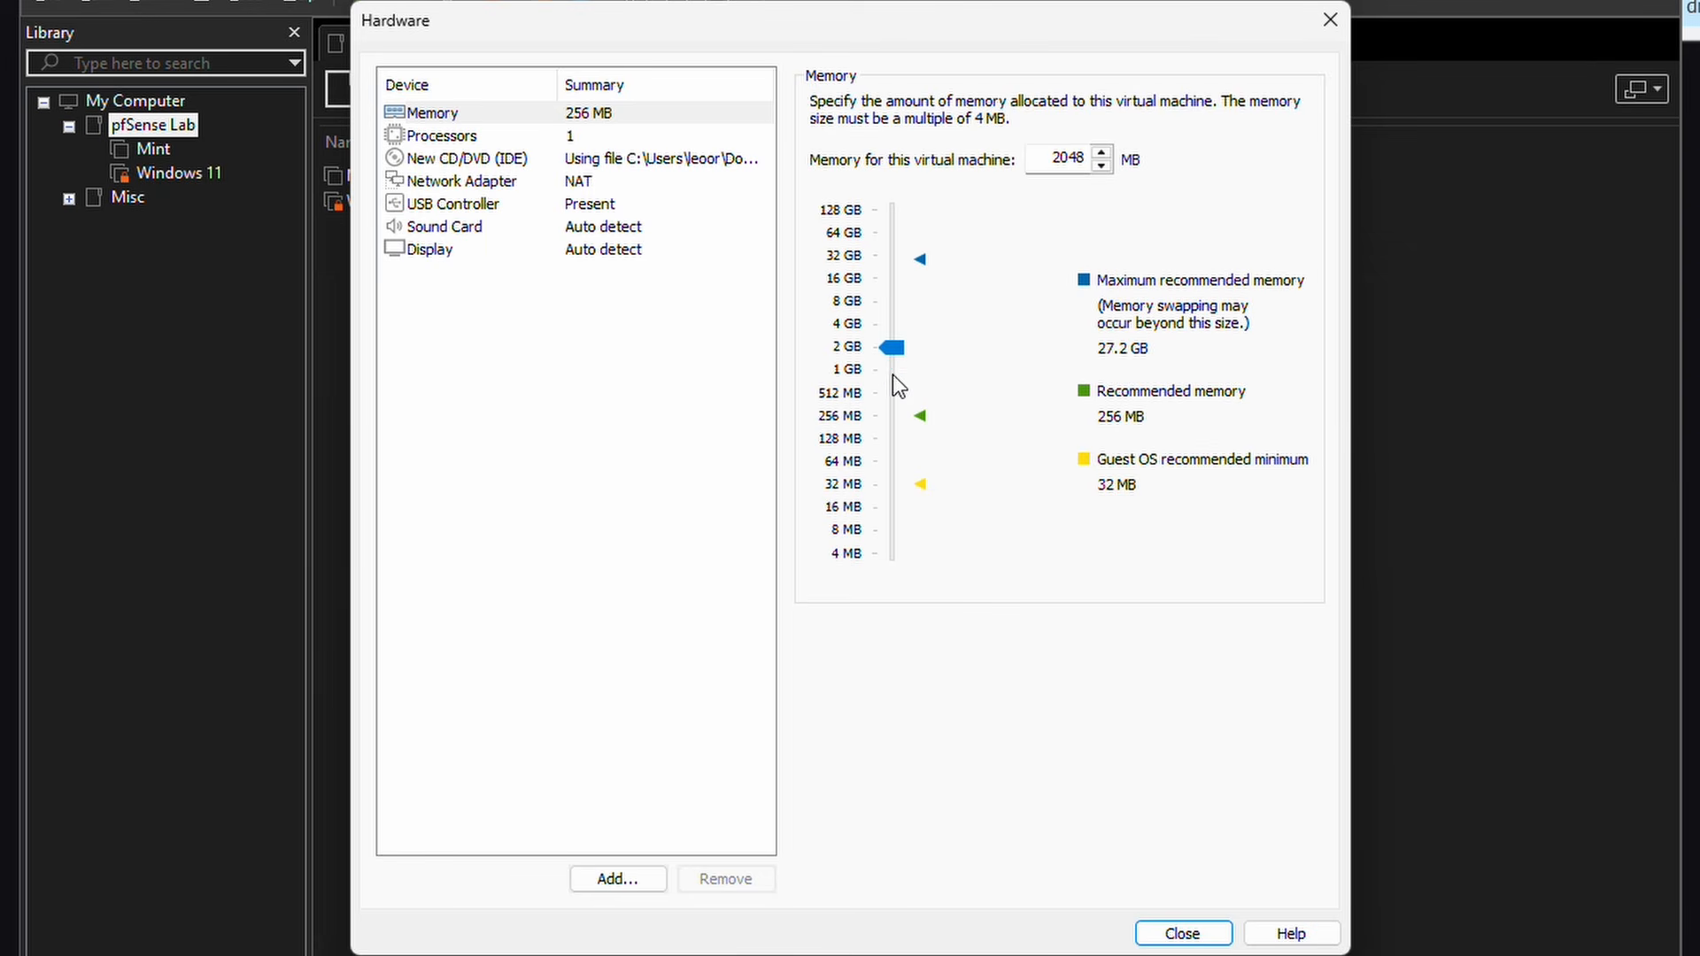
pyautogui.click(448, 138)
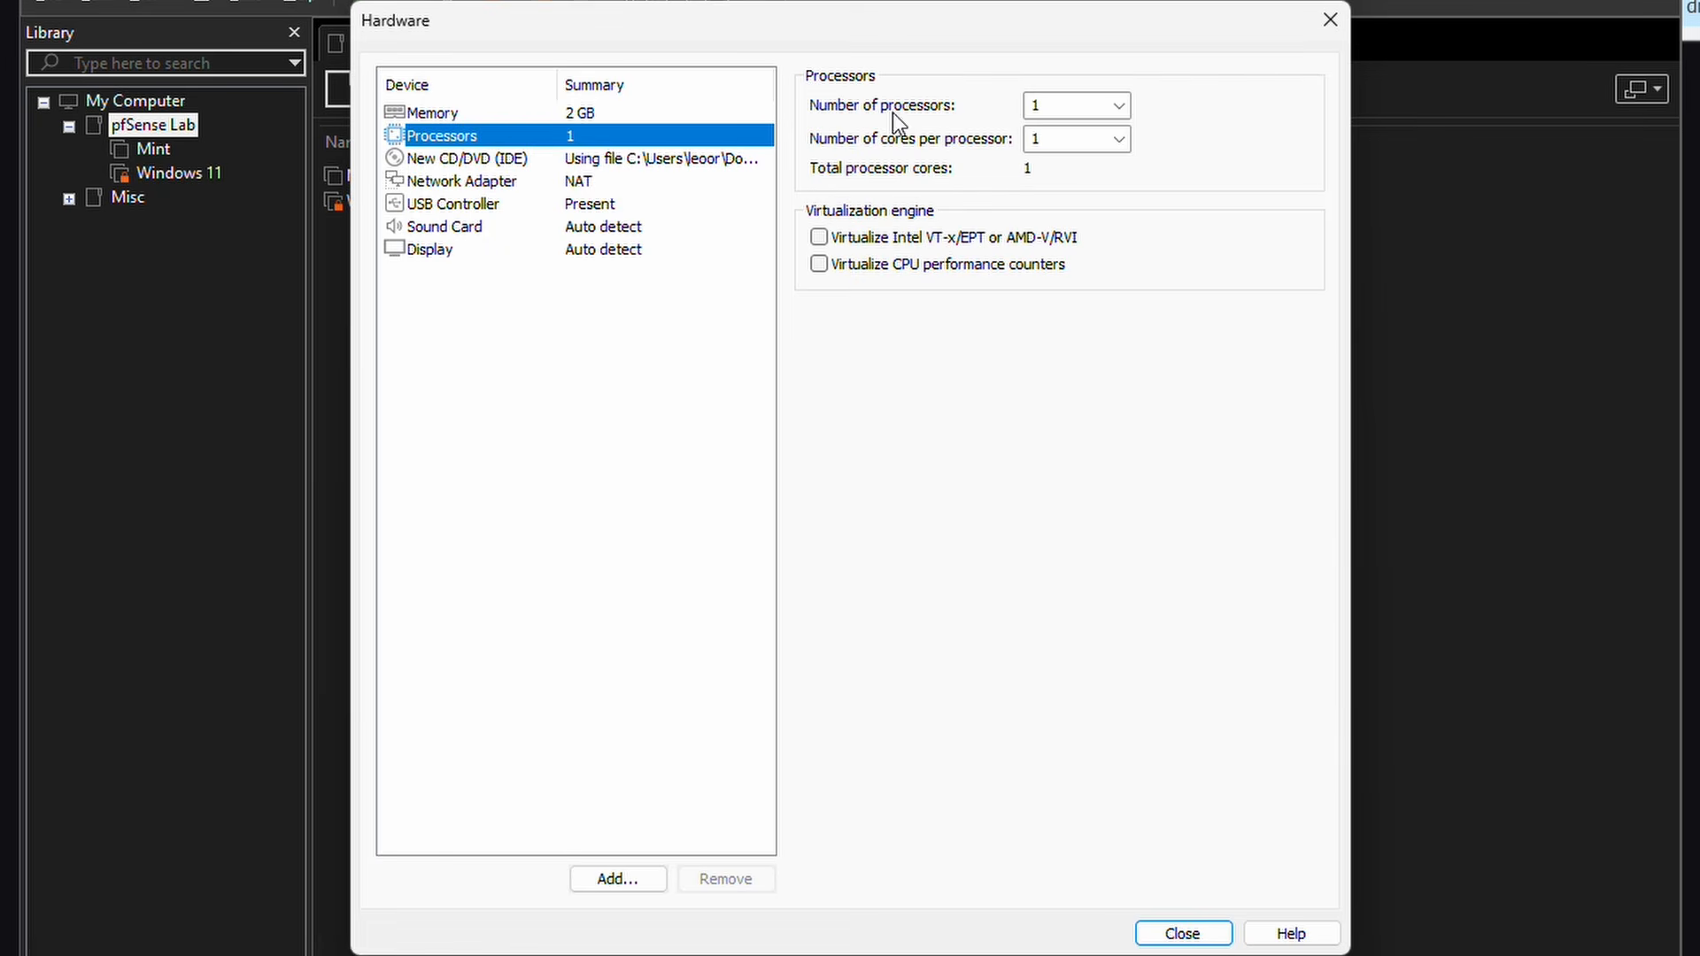
pyautogui.click(1119, 139)
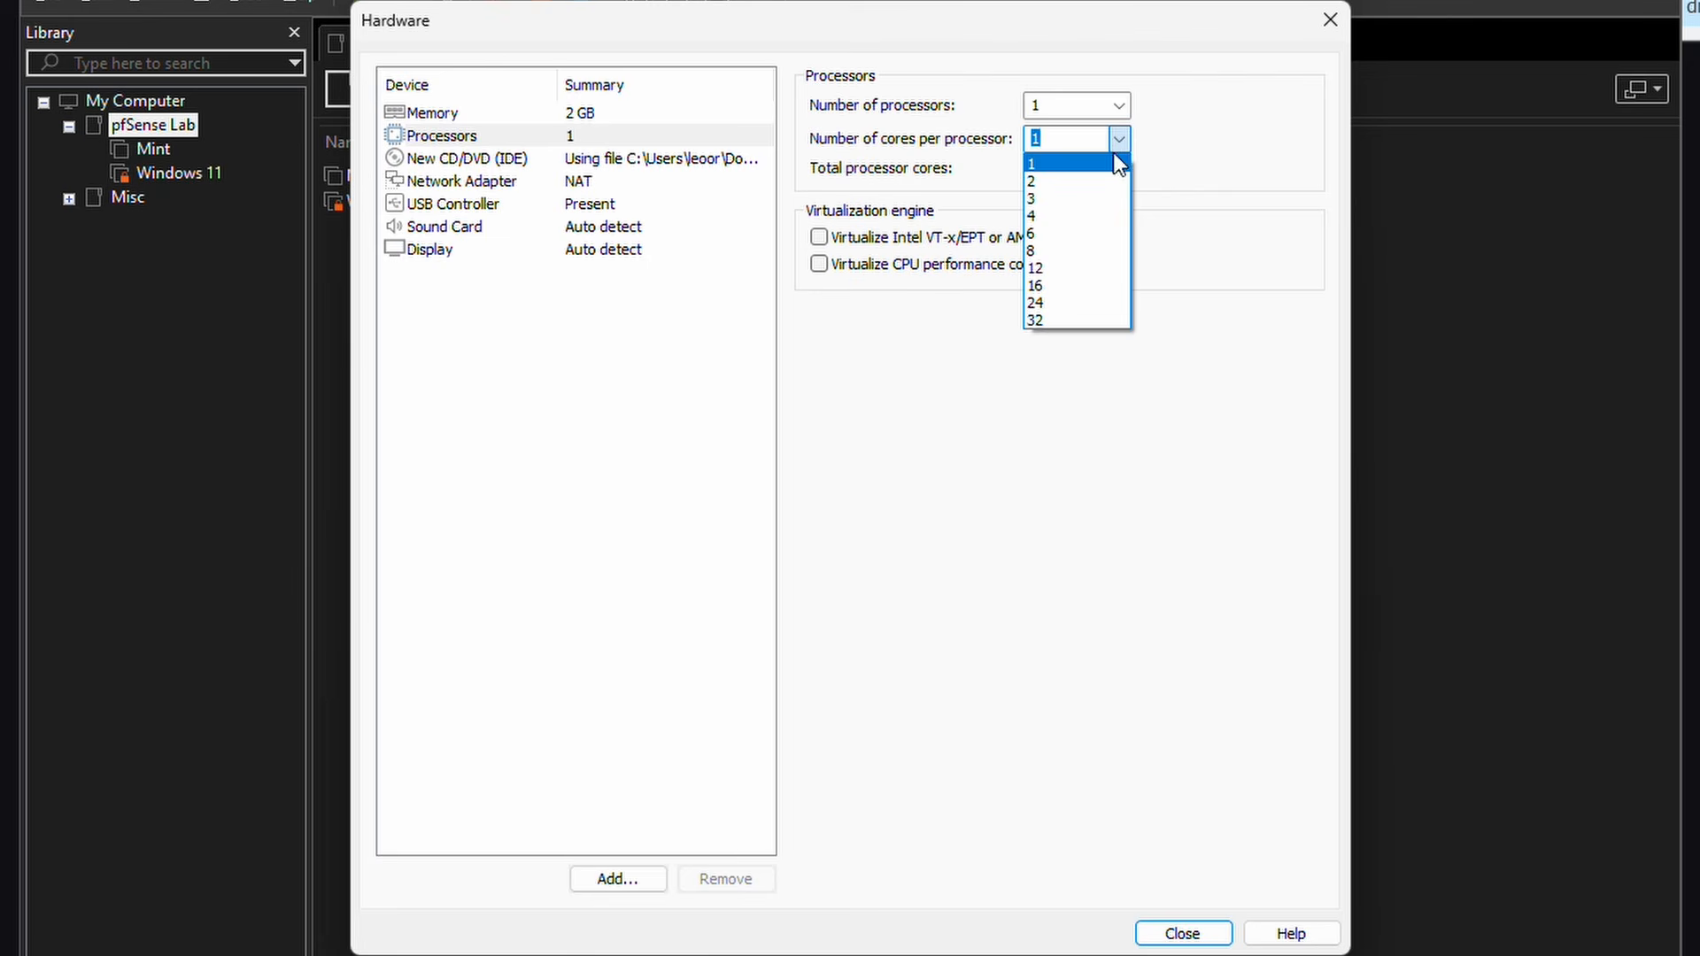
pyautogui.click(1096, 216)
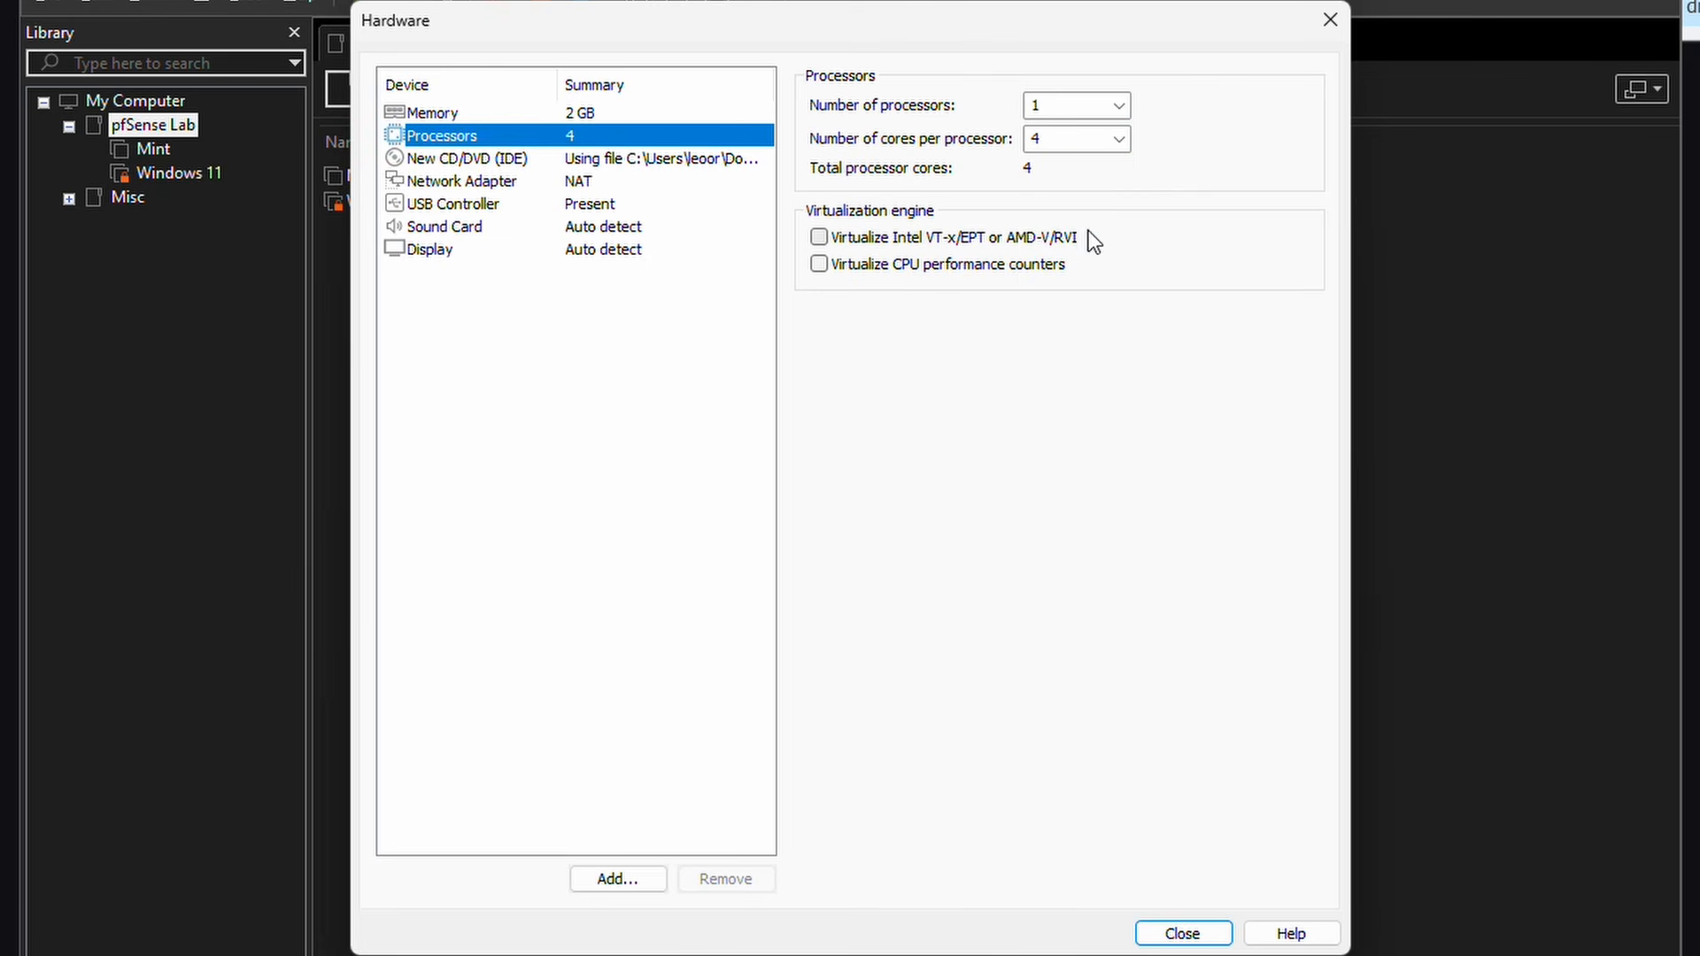
pyautogui.click(581, 188)
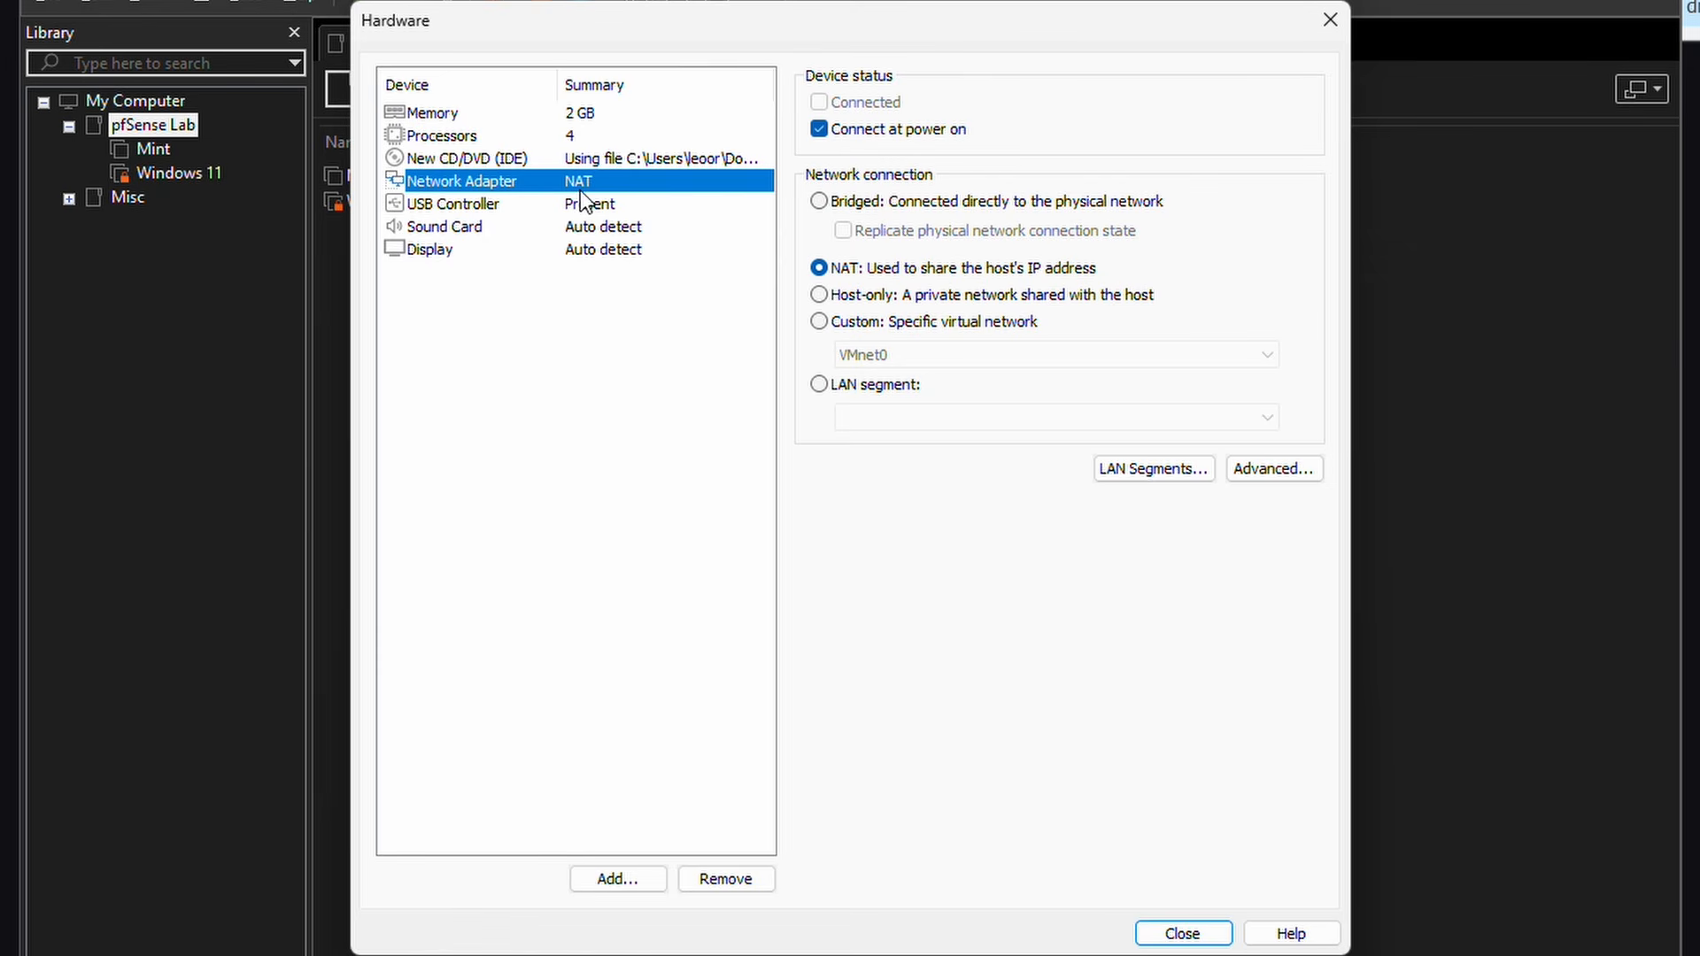
pyautogui.click(820, 203)
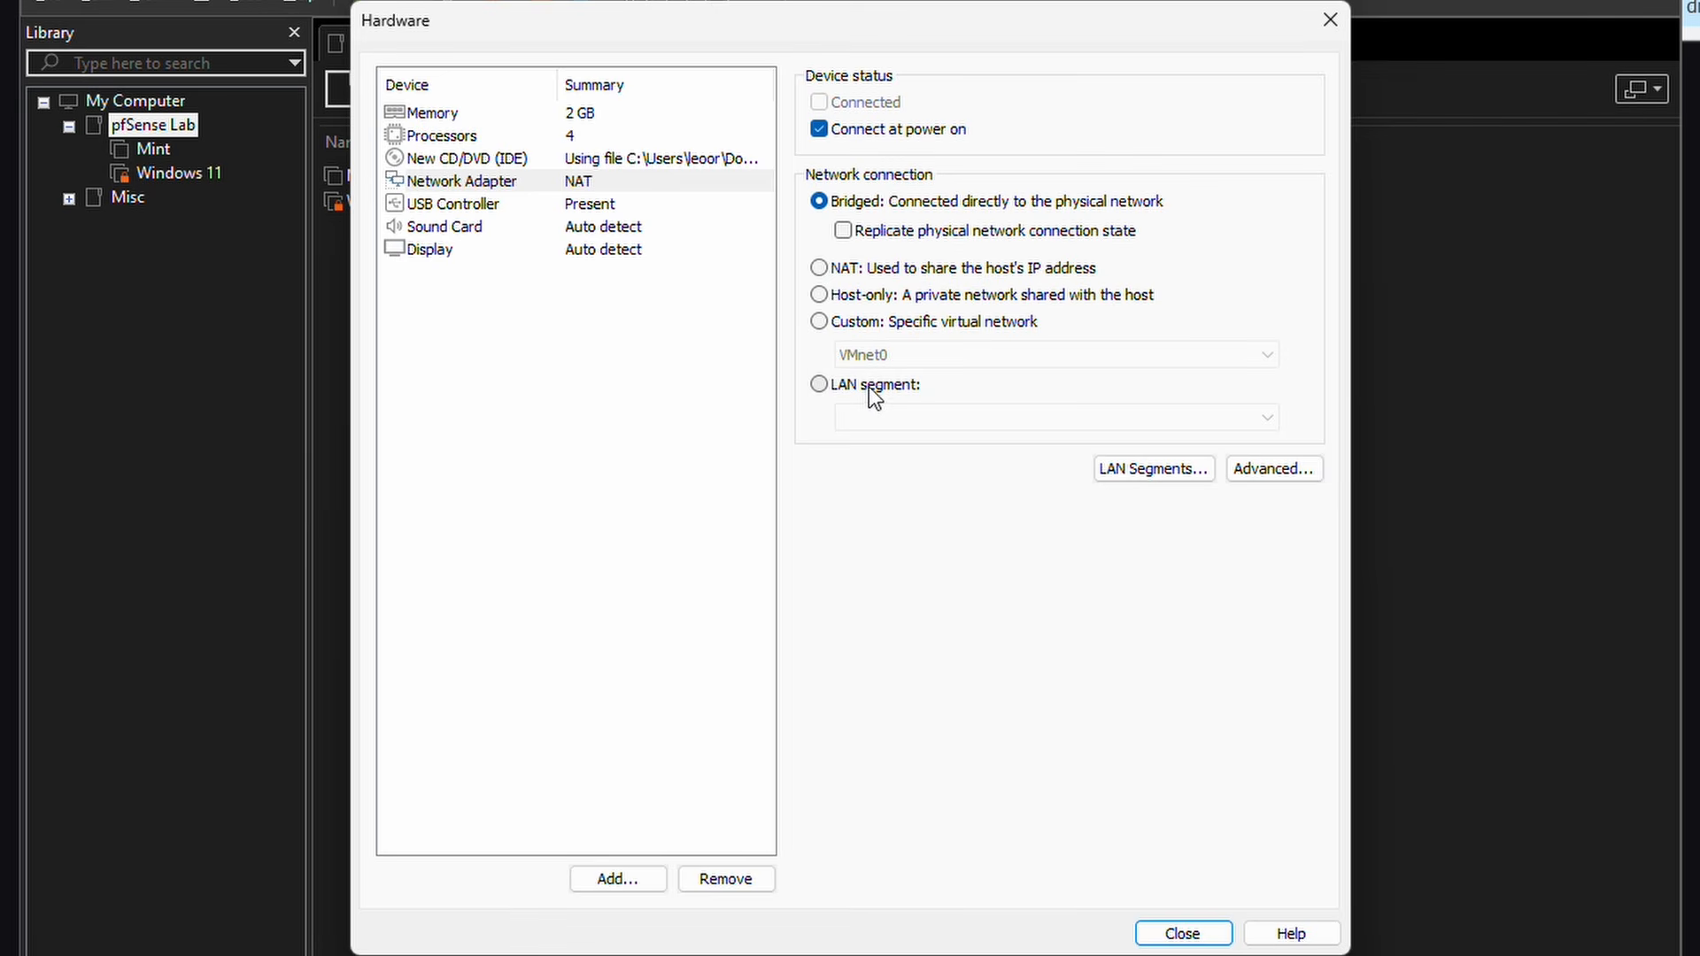
# Step: Add a second and a third network adapter to the pfSense VM
pyautogui.click(602, 880)
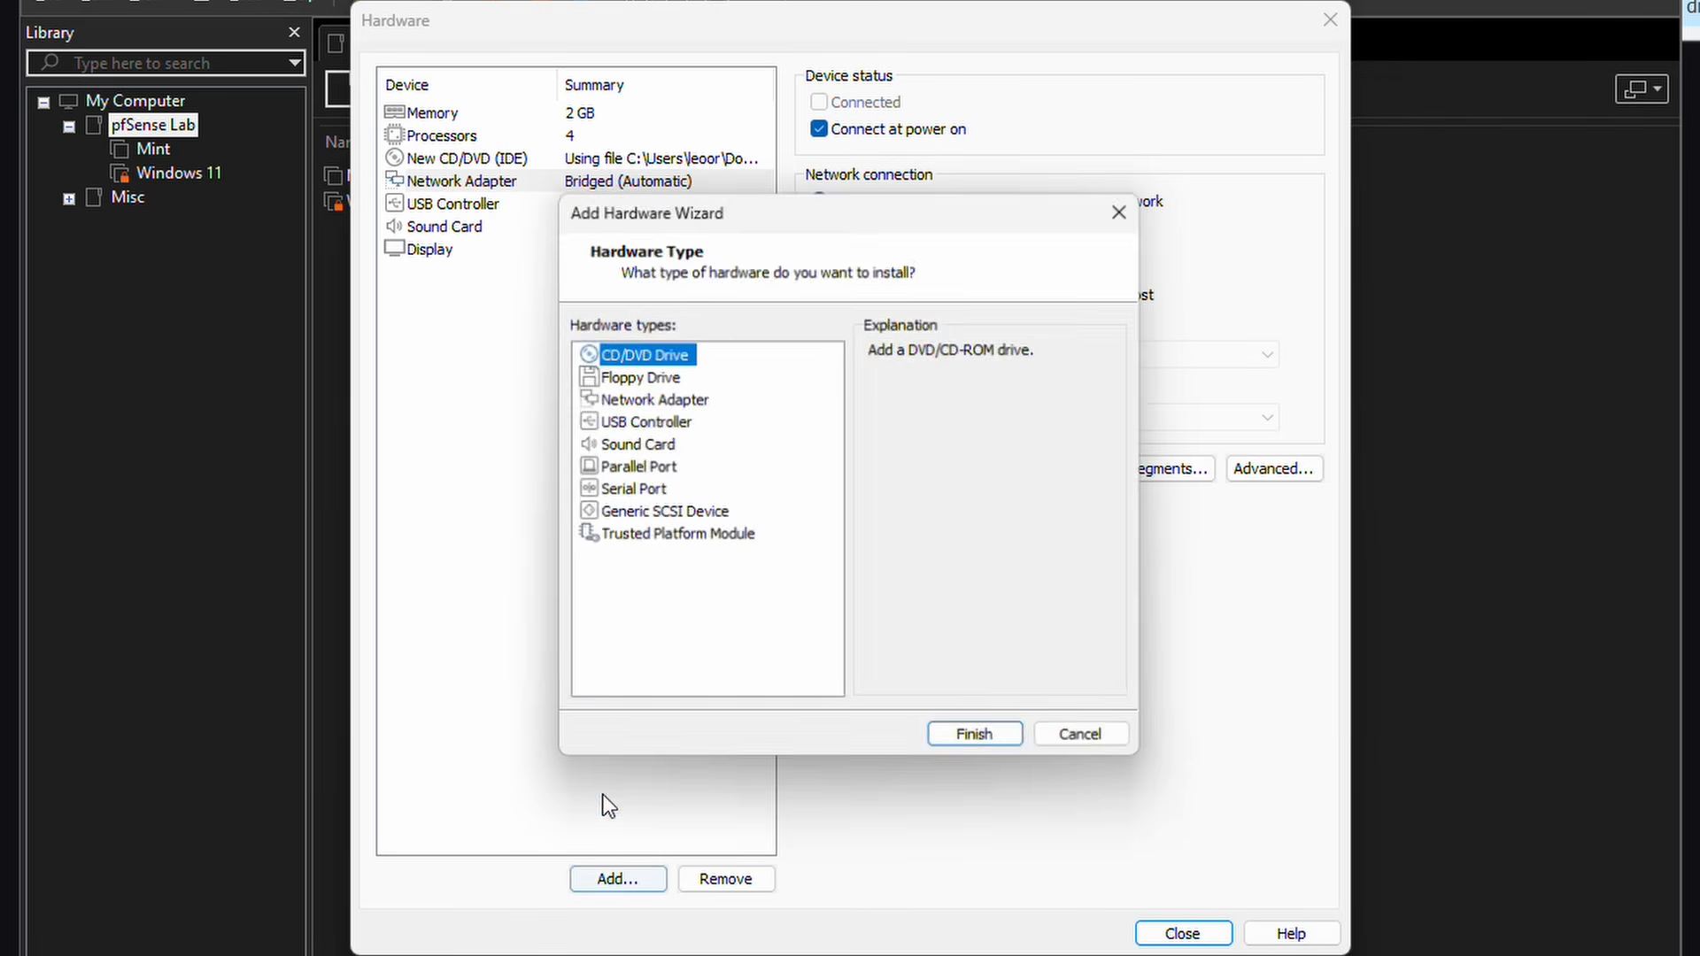
pyautogui.click(651, 400)
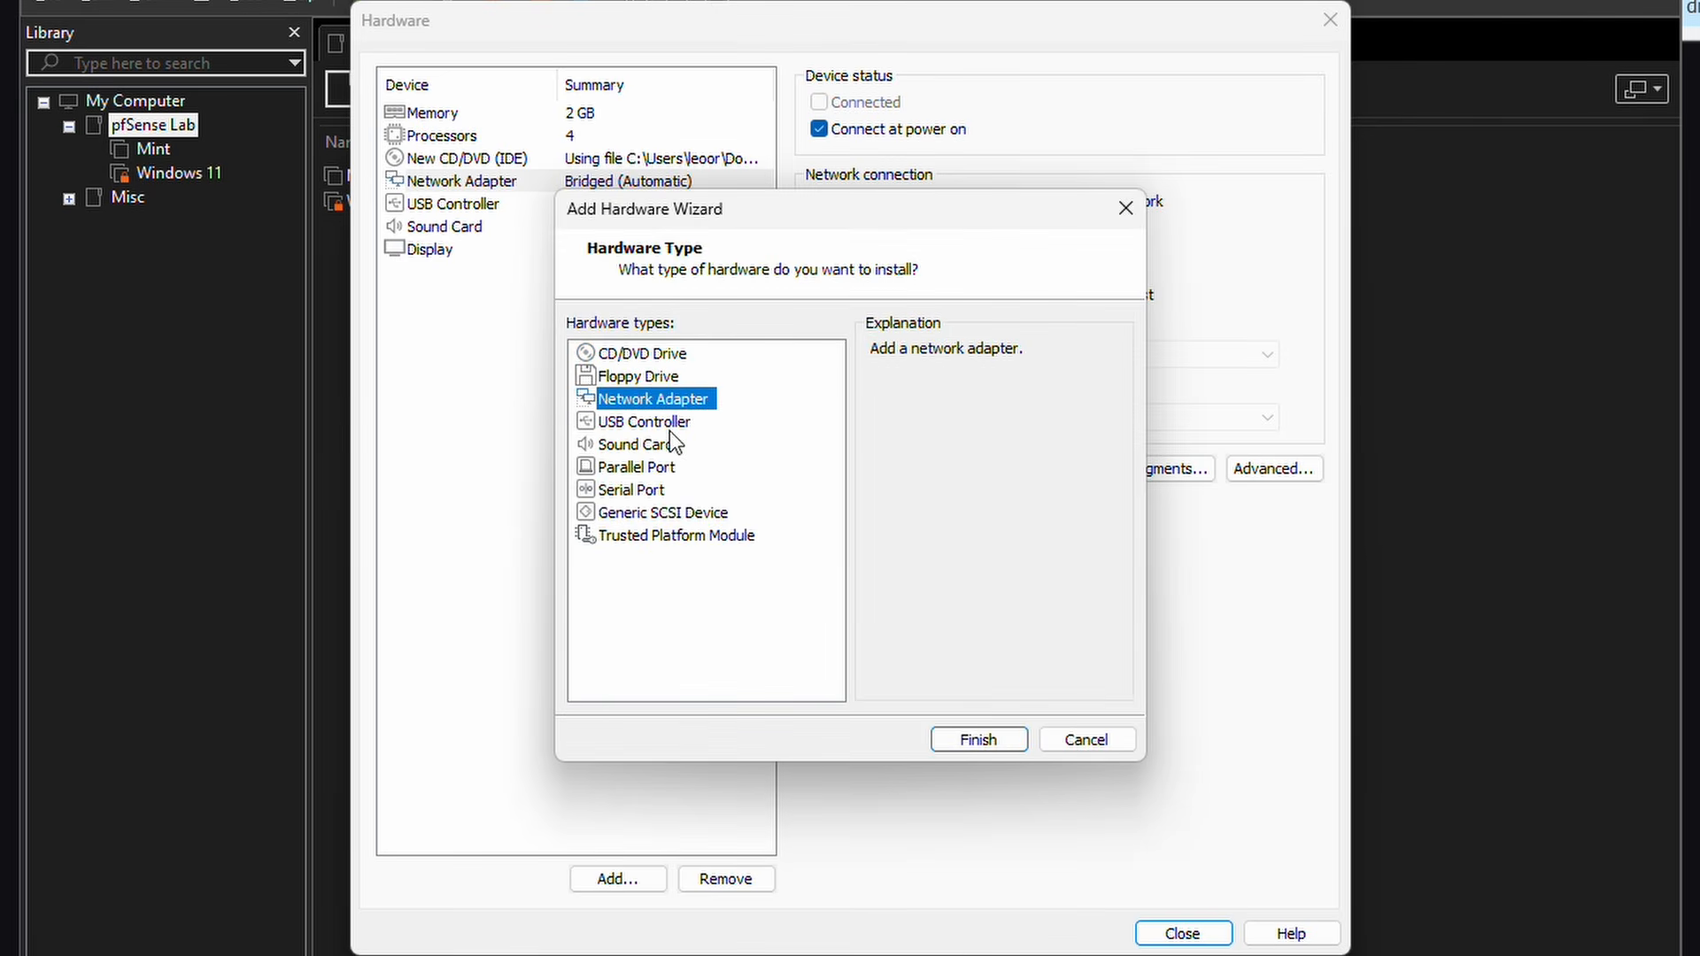
pyautogui.click(956, 739)
pyautogui.click(611, 879)
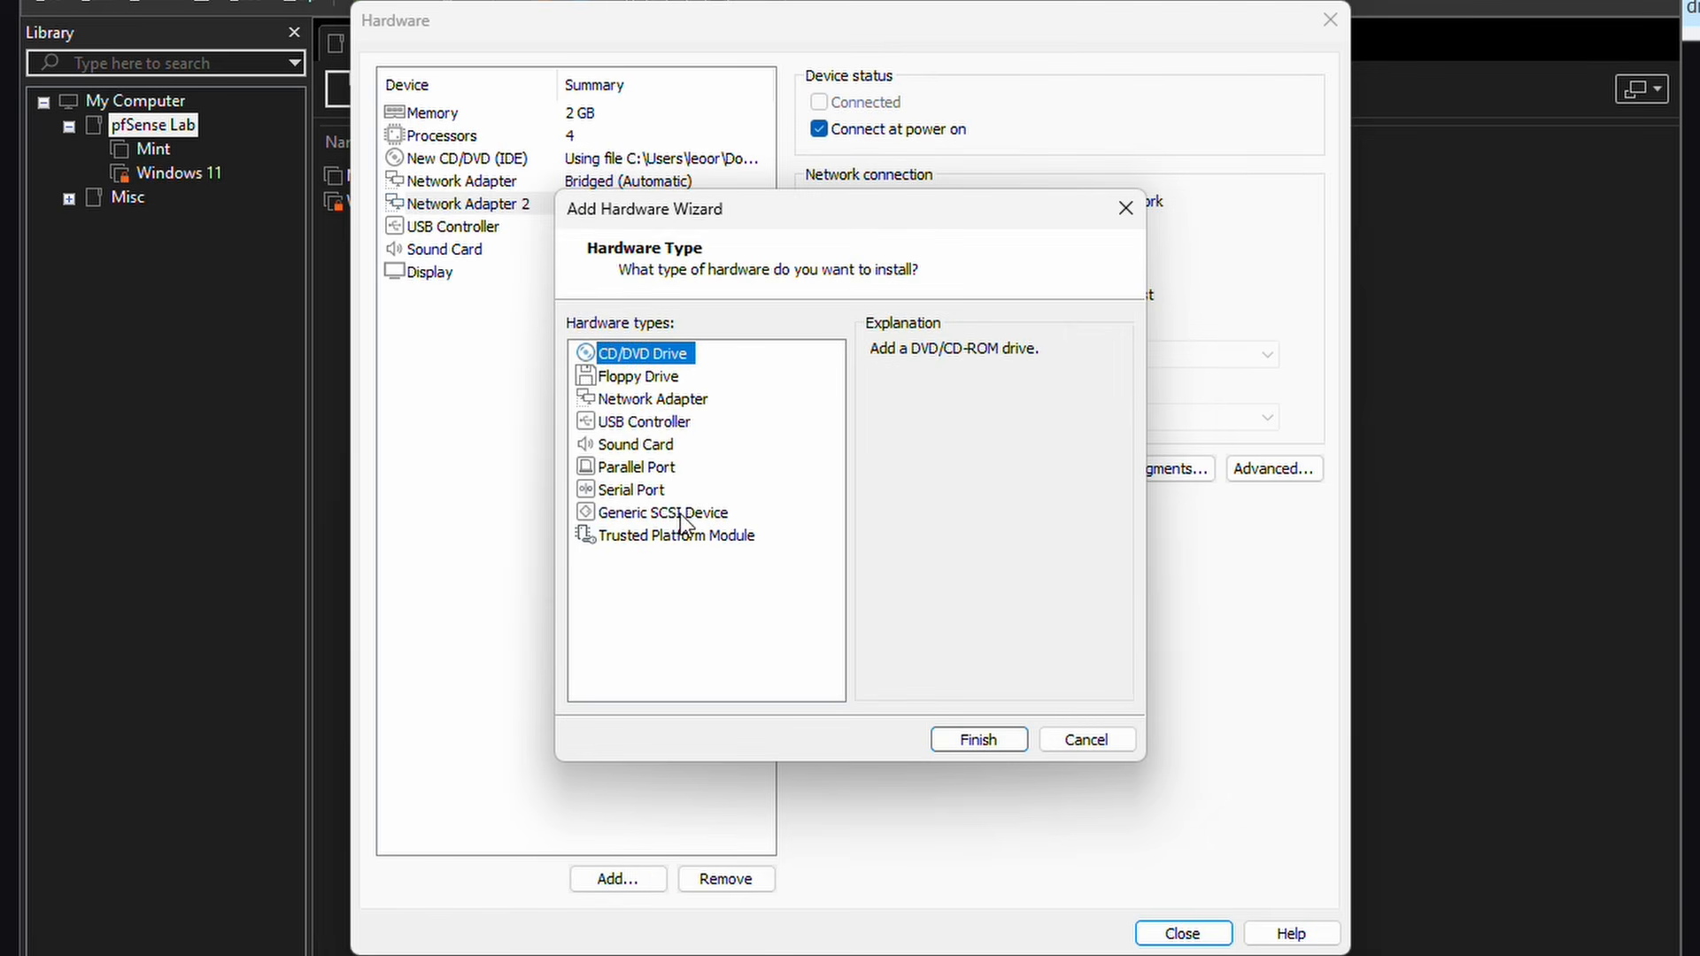
pyautogui.click(655, 399)
pyautogui.click(970, 738)
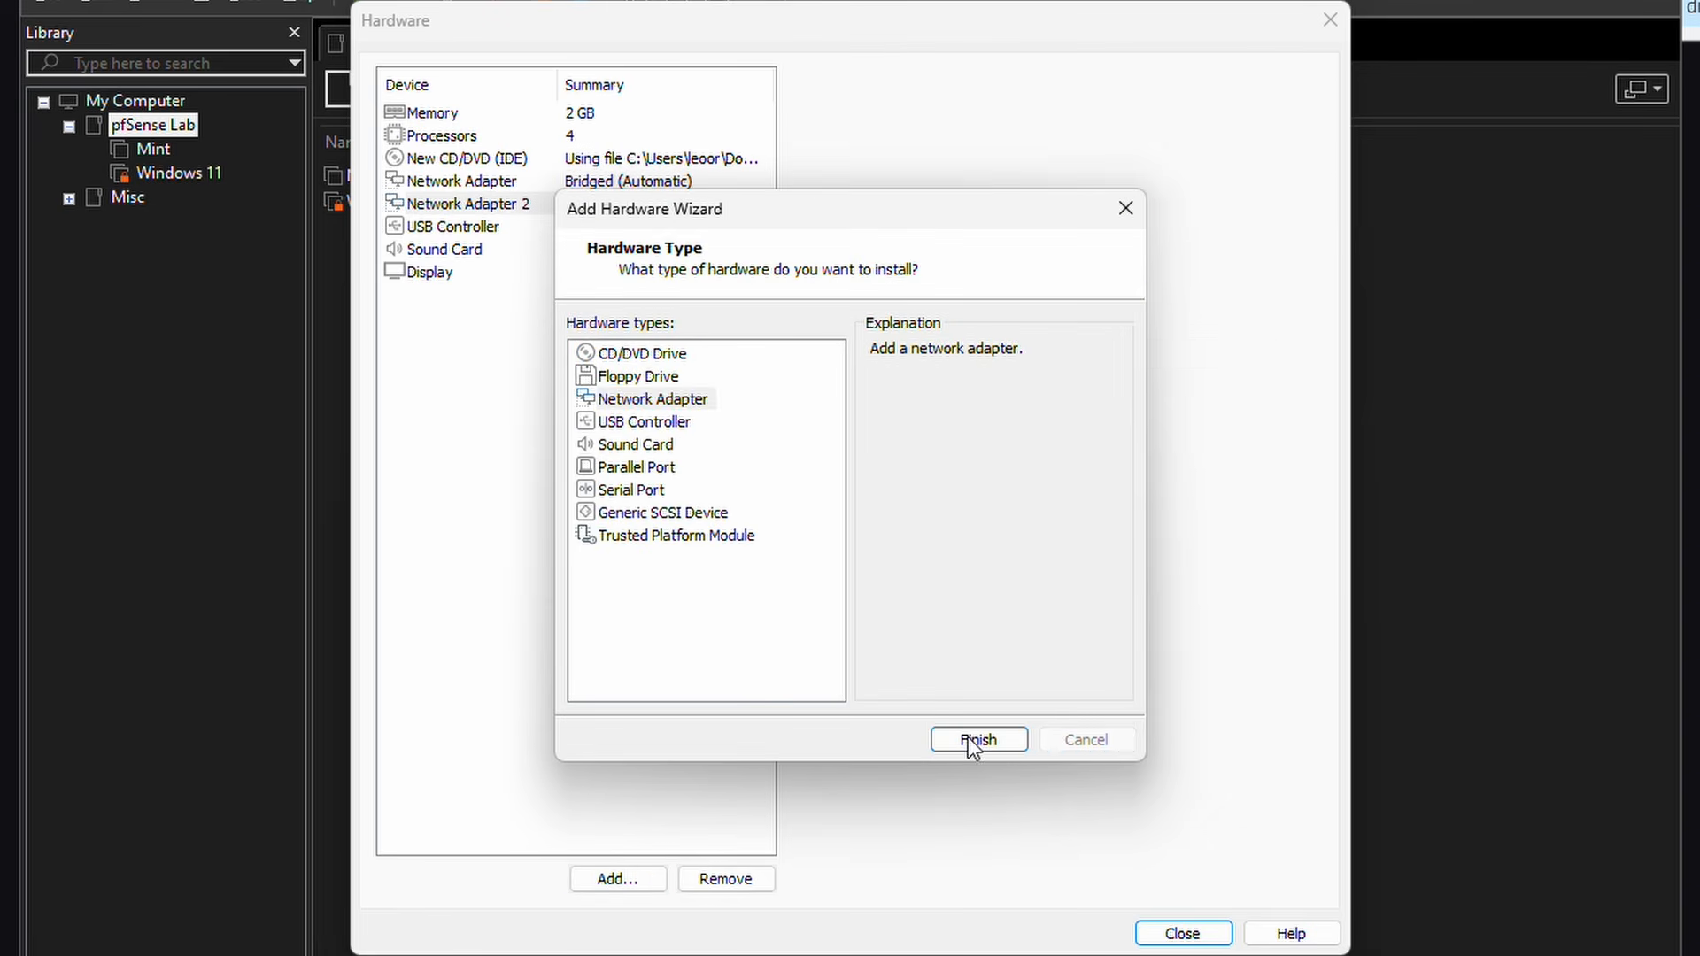
# Step: Replace the pf-LAN and OPN-LAN segments with LAN Segment 1 and connect adapter 2 to it
pyautogui.click(585, 207)
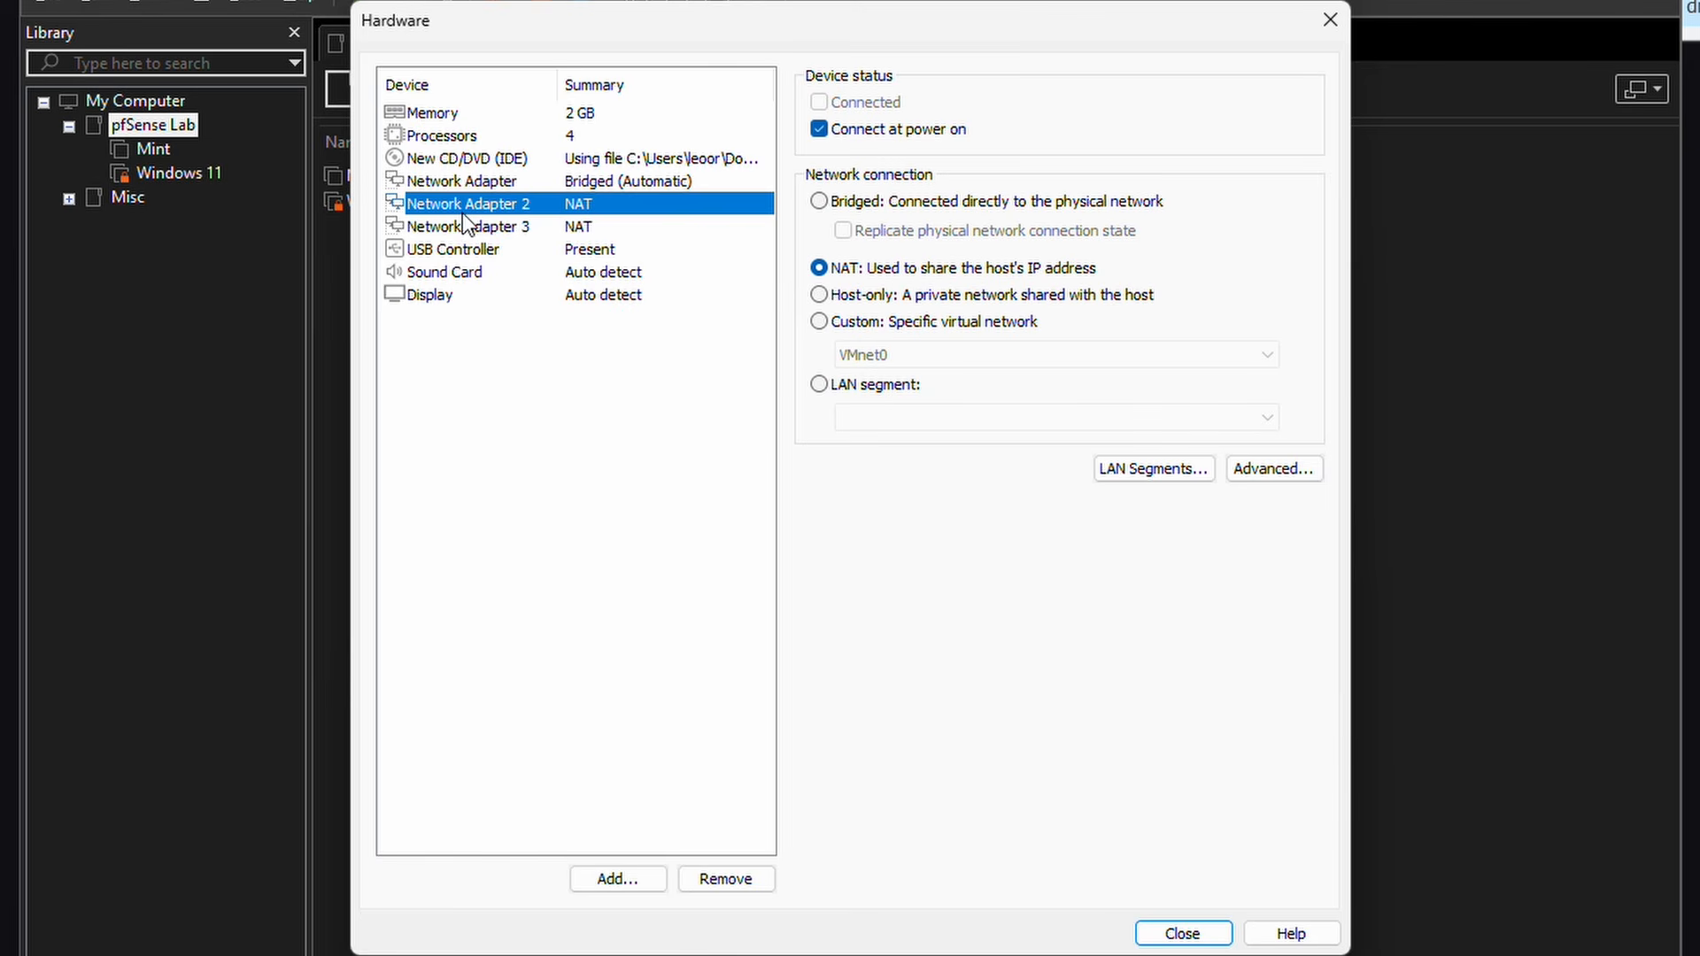
pyautogui.click(842, 391)
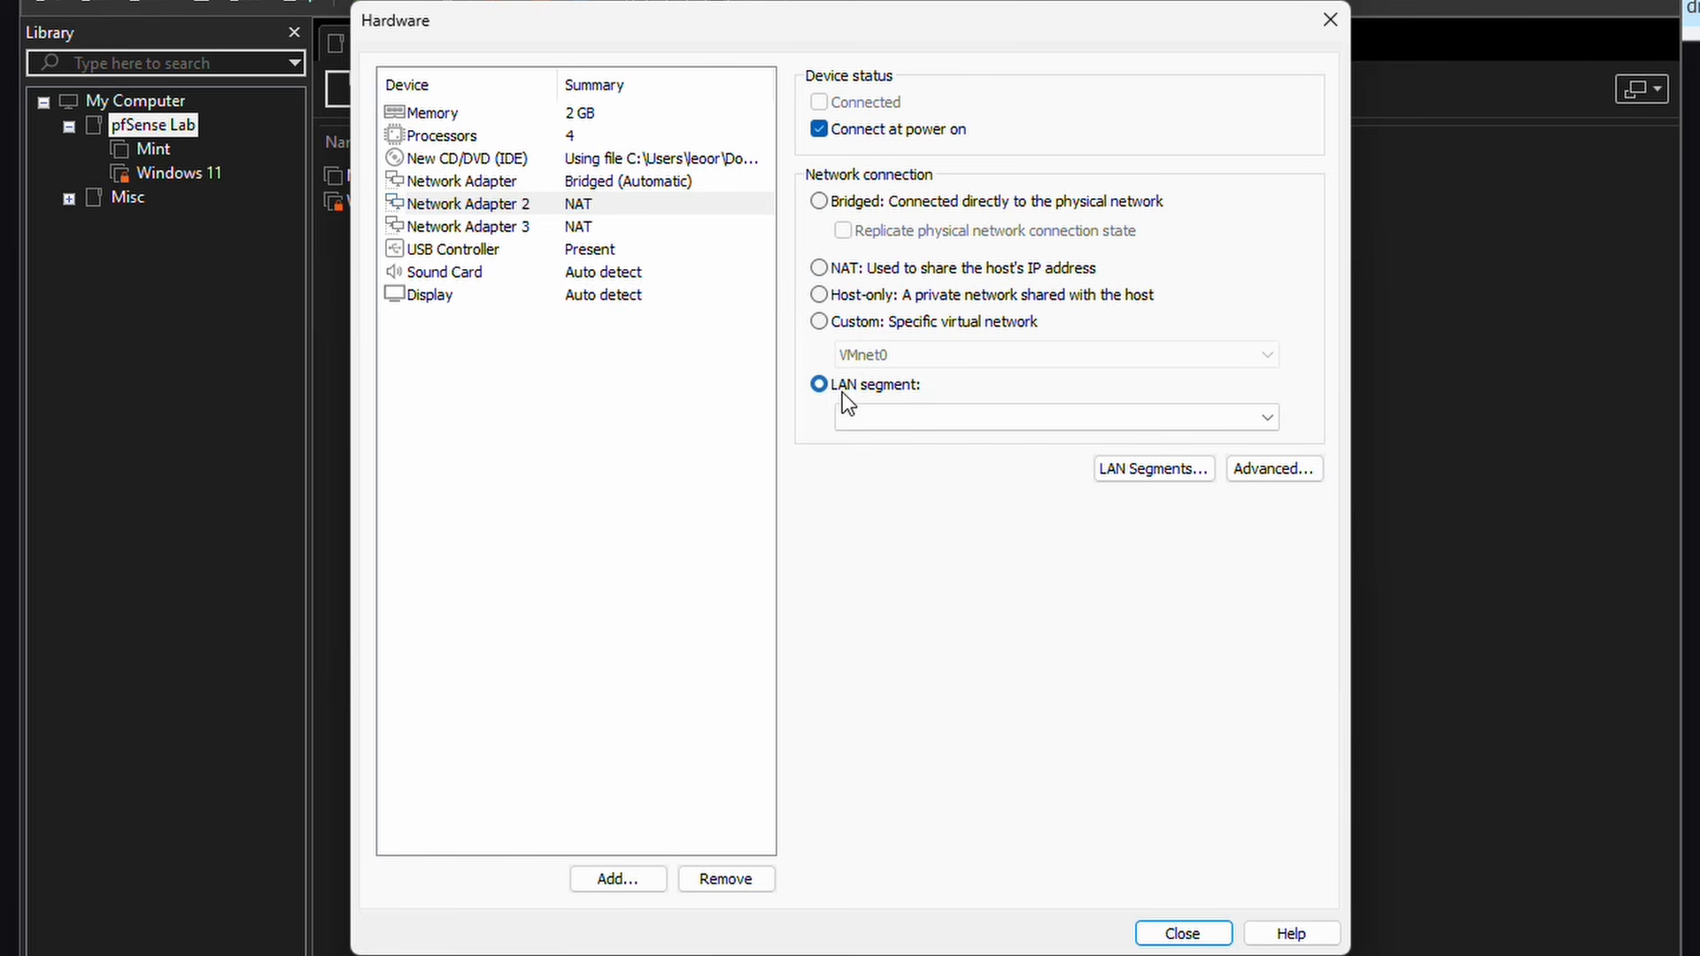
pyautogui.click(982, 417)
pyautogui.click(981, 417)
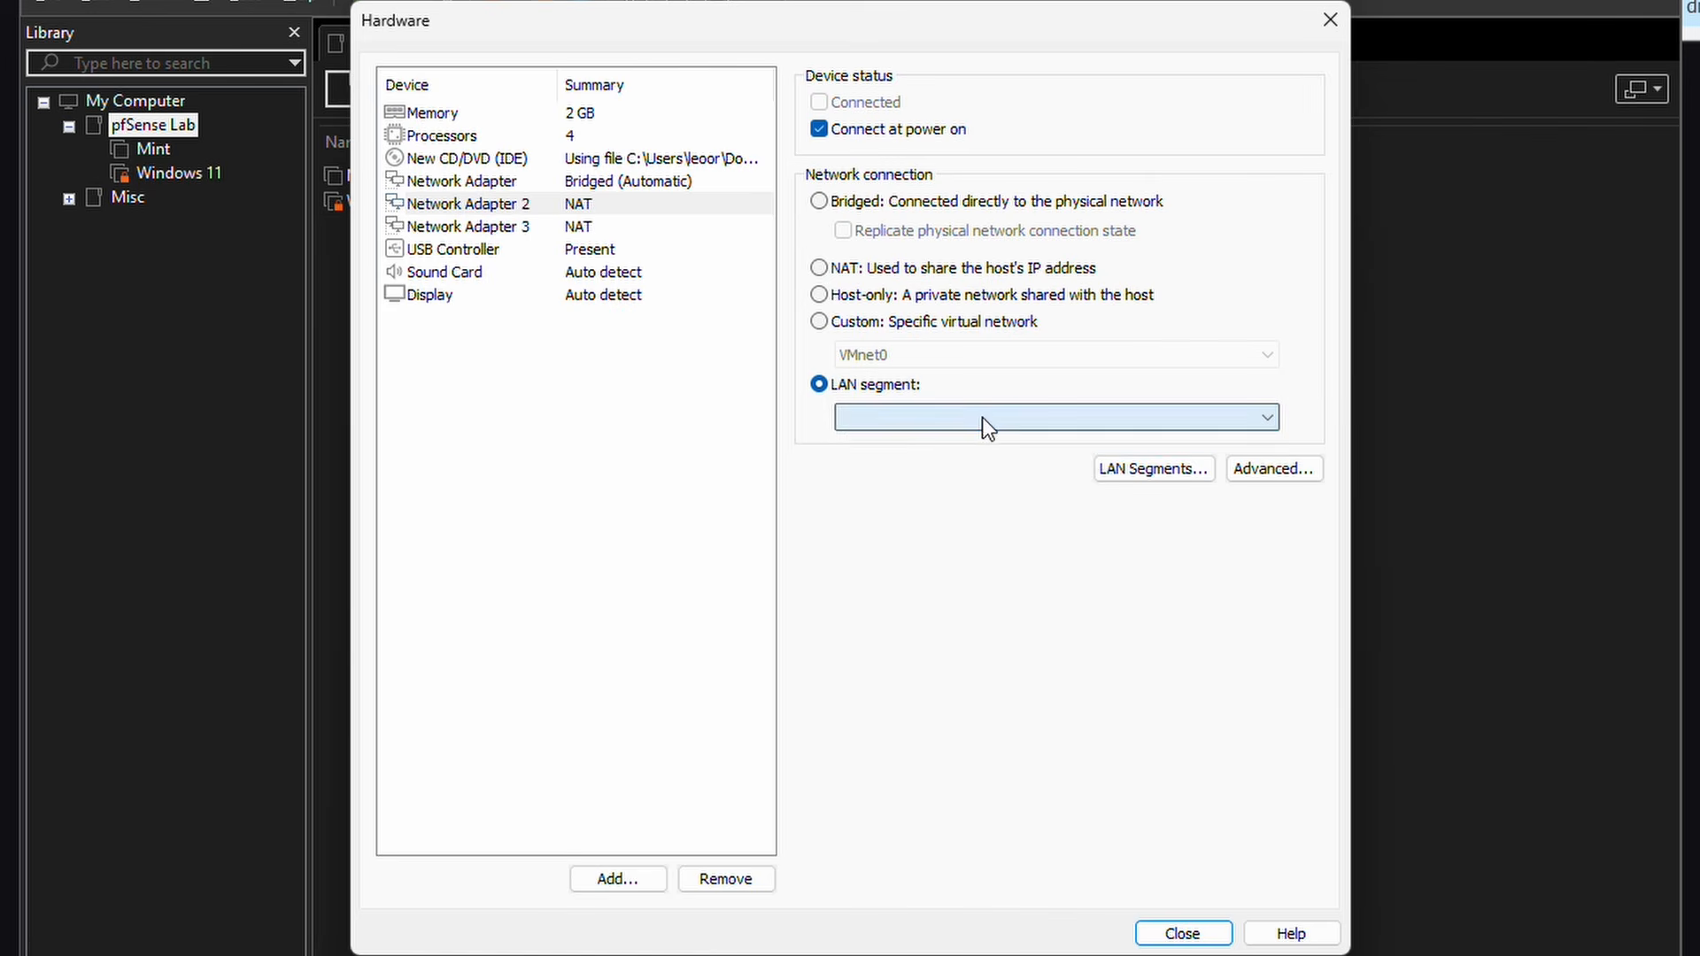
pyautogui.click(1160, 470)
pyautogui.click(976, 603)
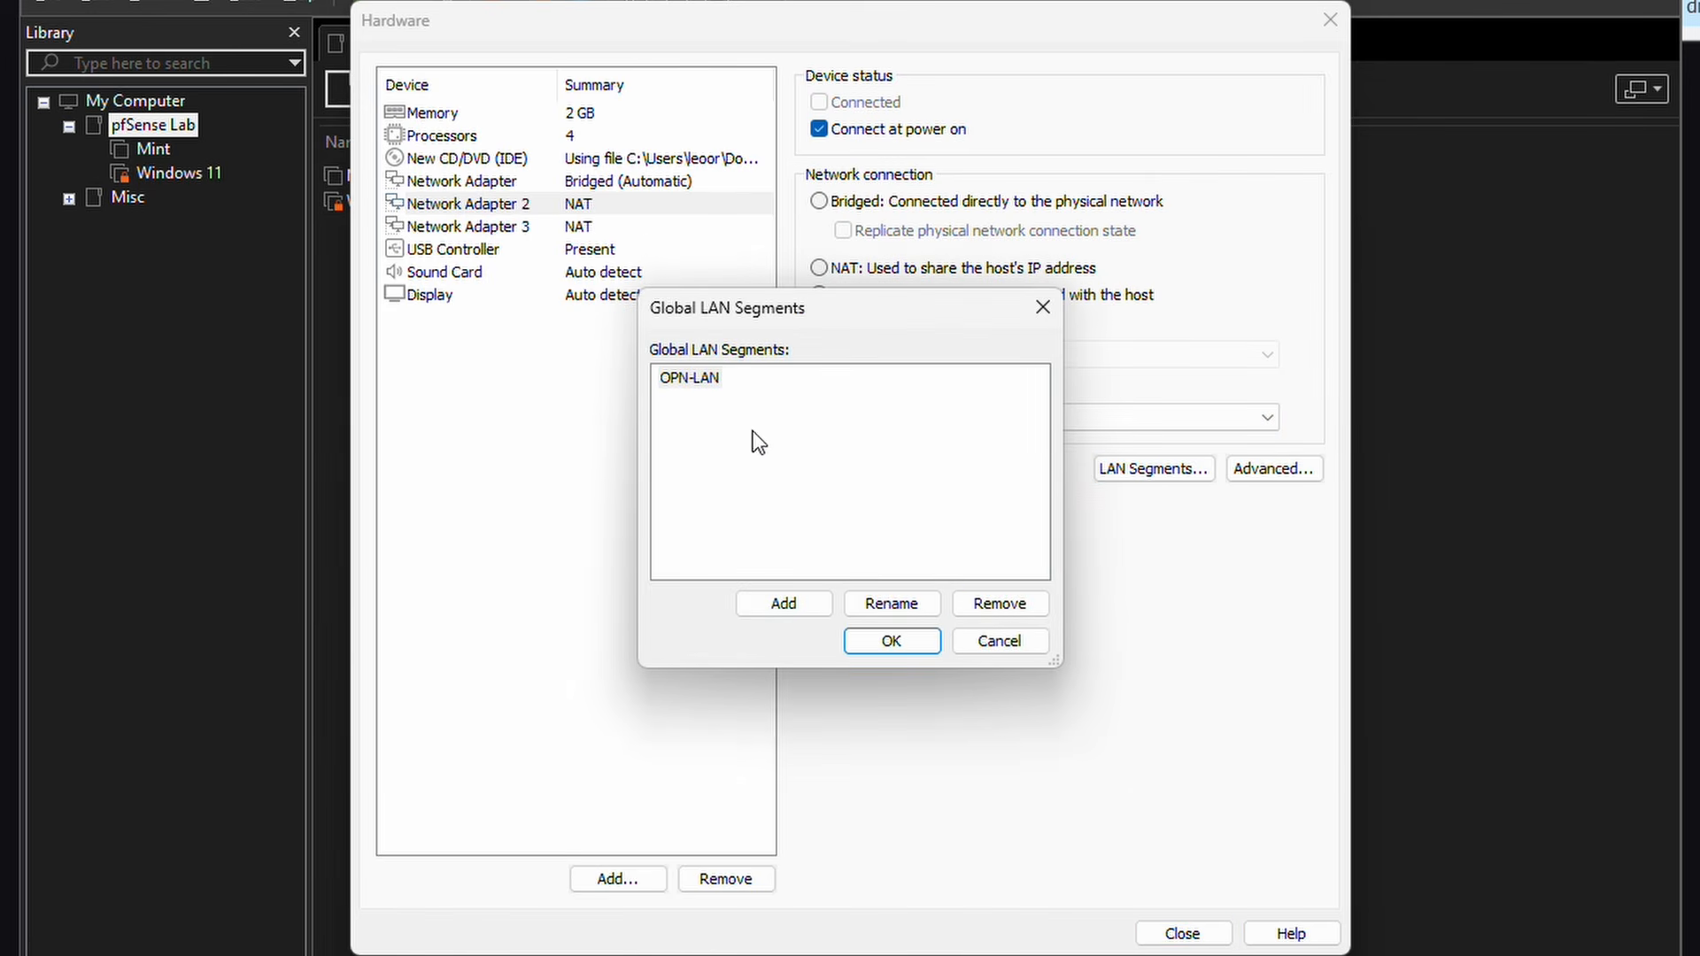
pyautogui.click(730, 411)
pyautogui.click(992, 604)
pyautogui.click(803, 603)
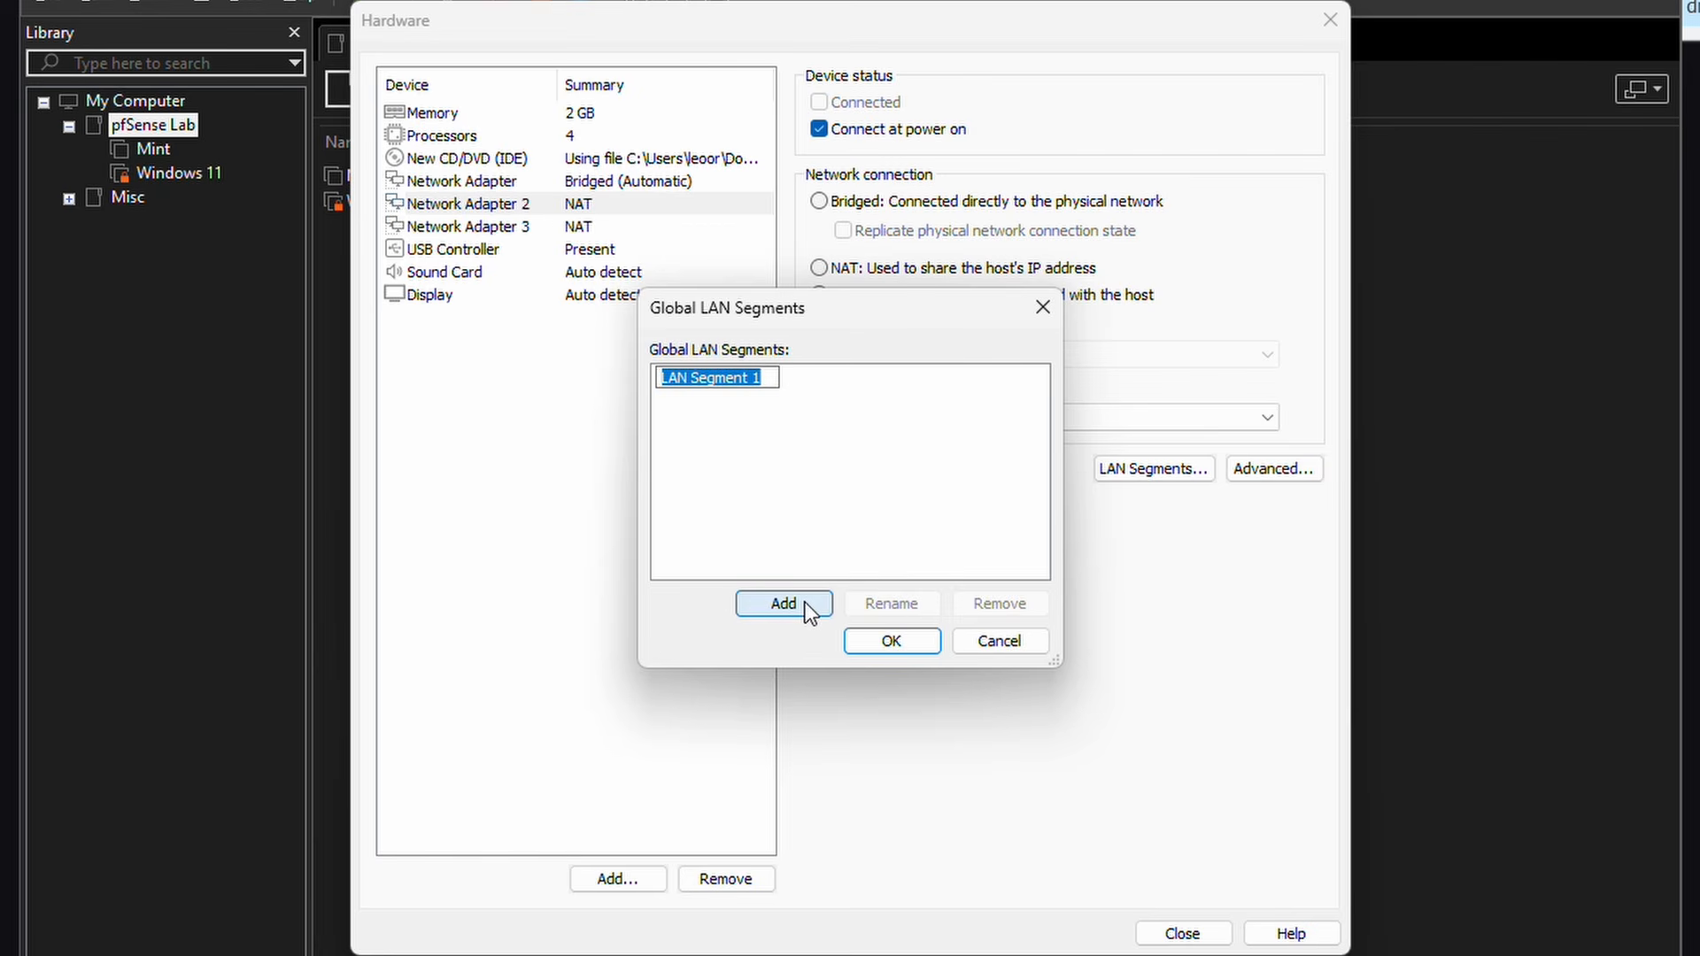
pyautogui.click(880, 647)
pyautogui.click(894, 419)
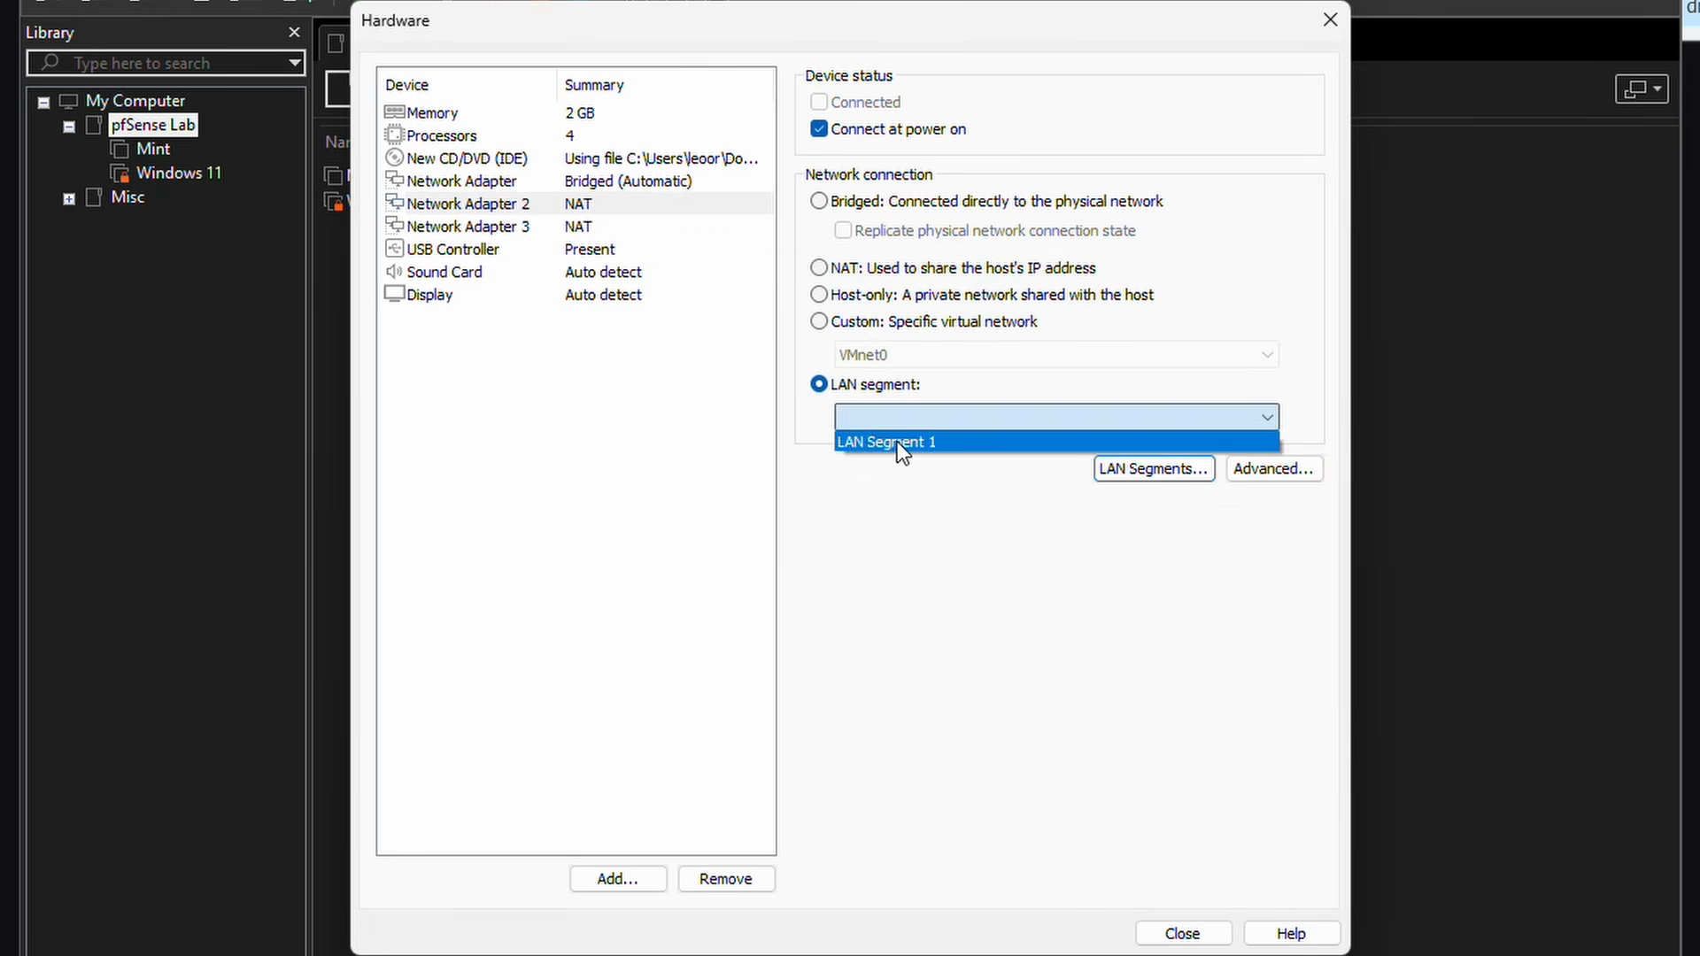
pyautogui.click(897, 443)
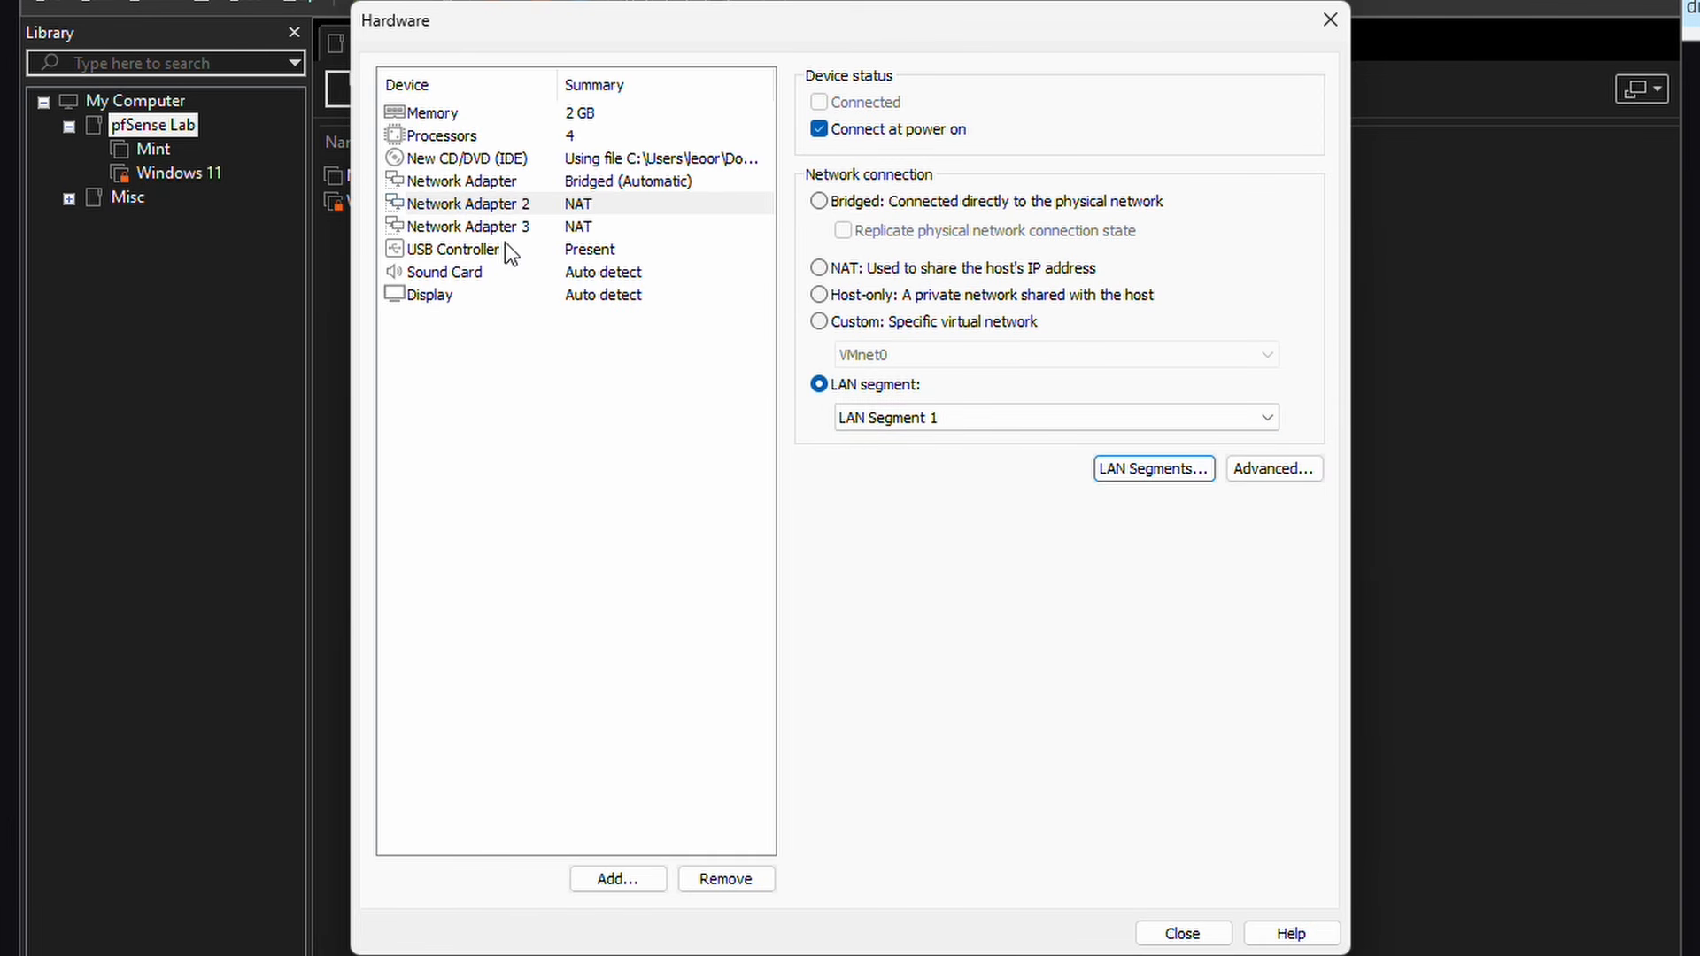
# Step: Create LAN Segment 2 and connect Network Adapter 3 to it
pyautogui.click(457, 232)
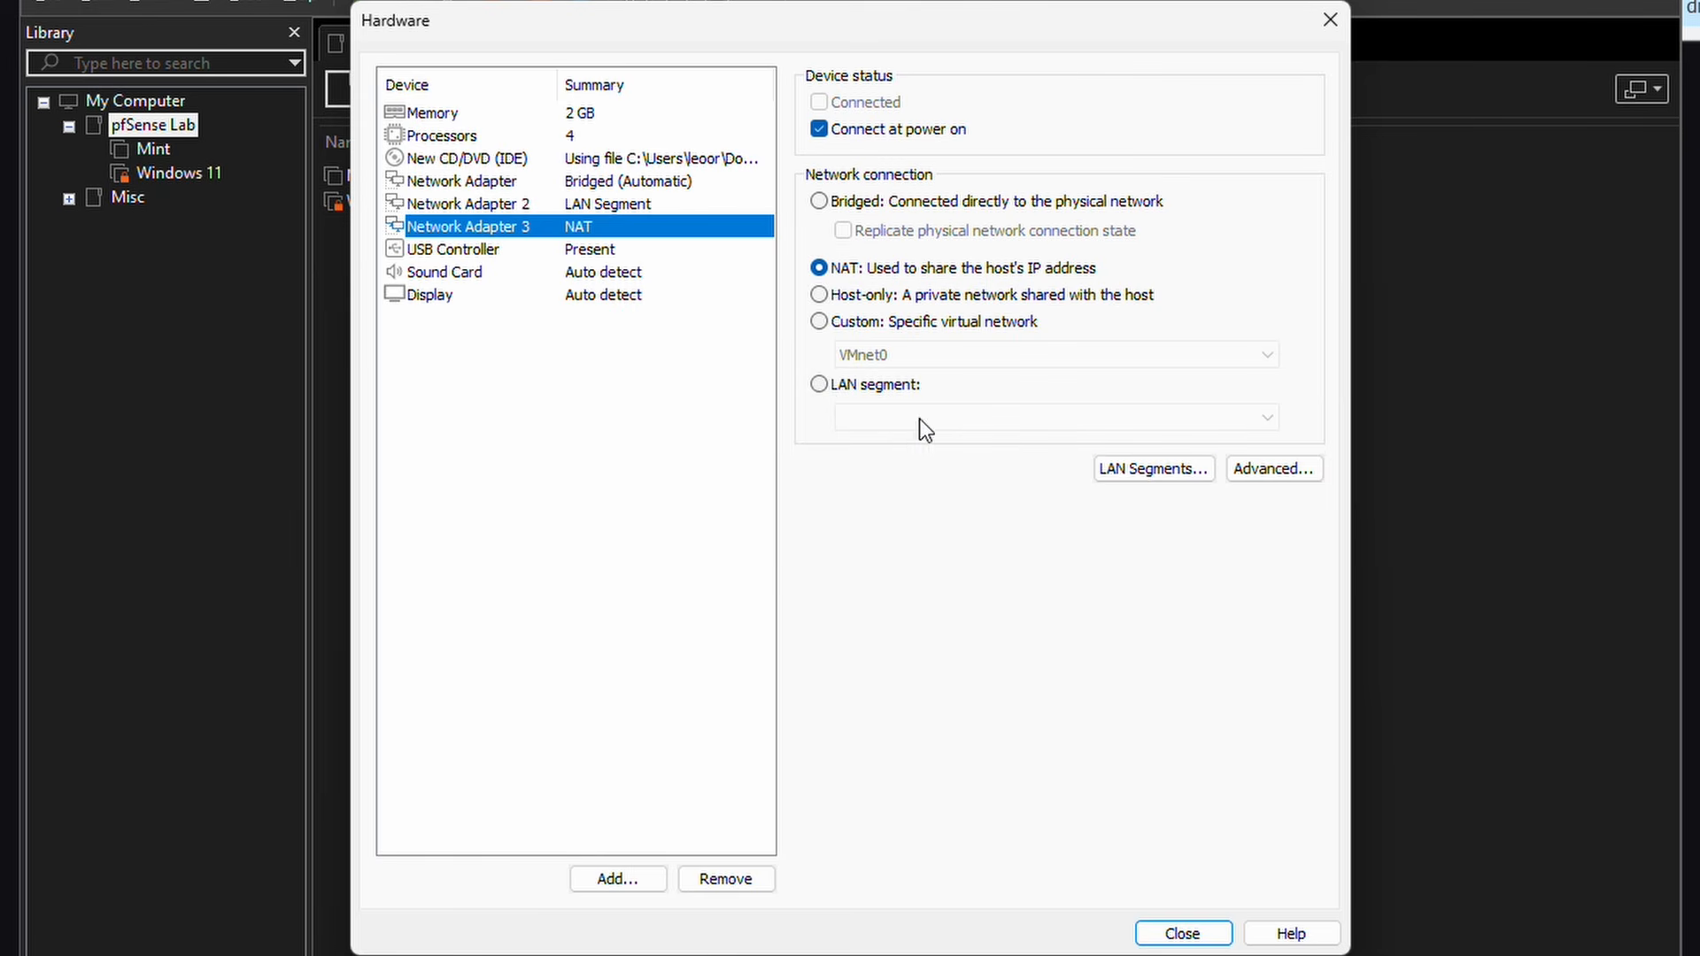
pyautogui.click(1114, 468)
pyautogui.click(816, 600)
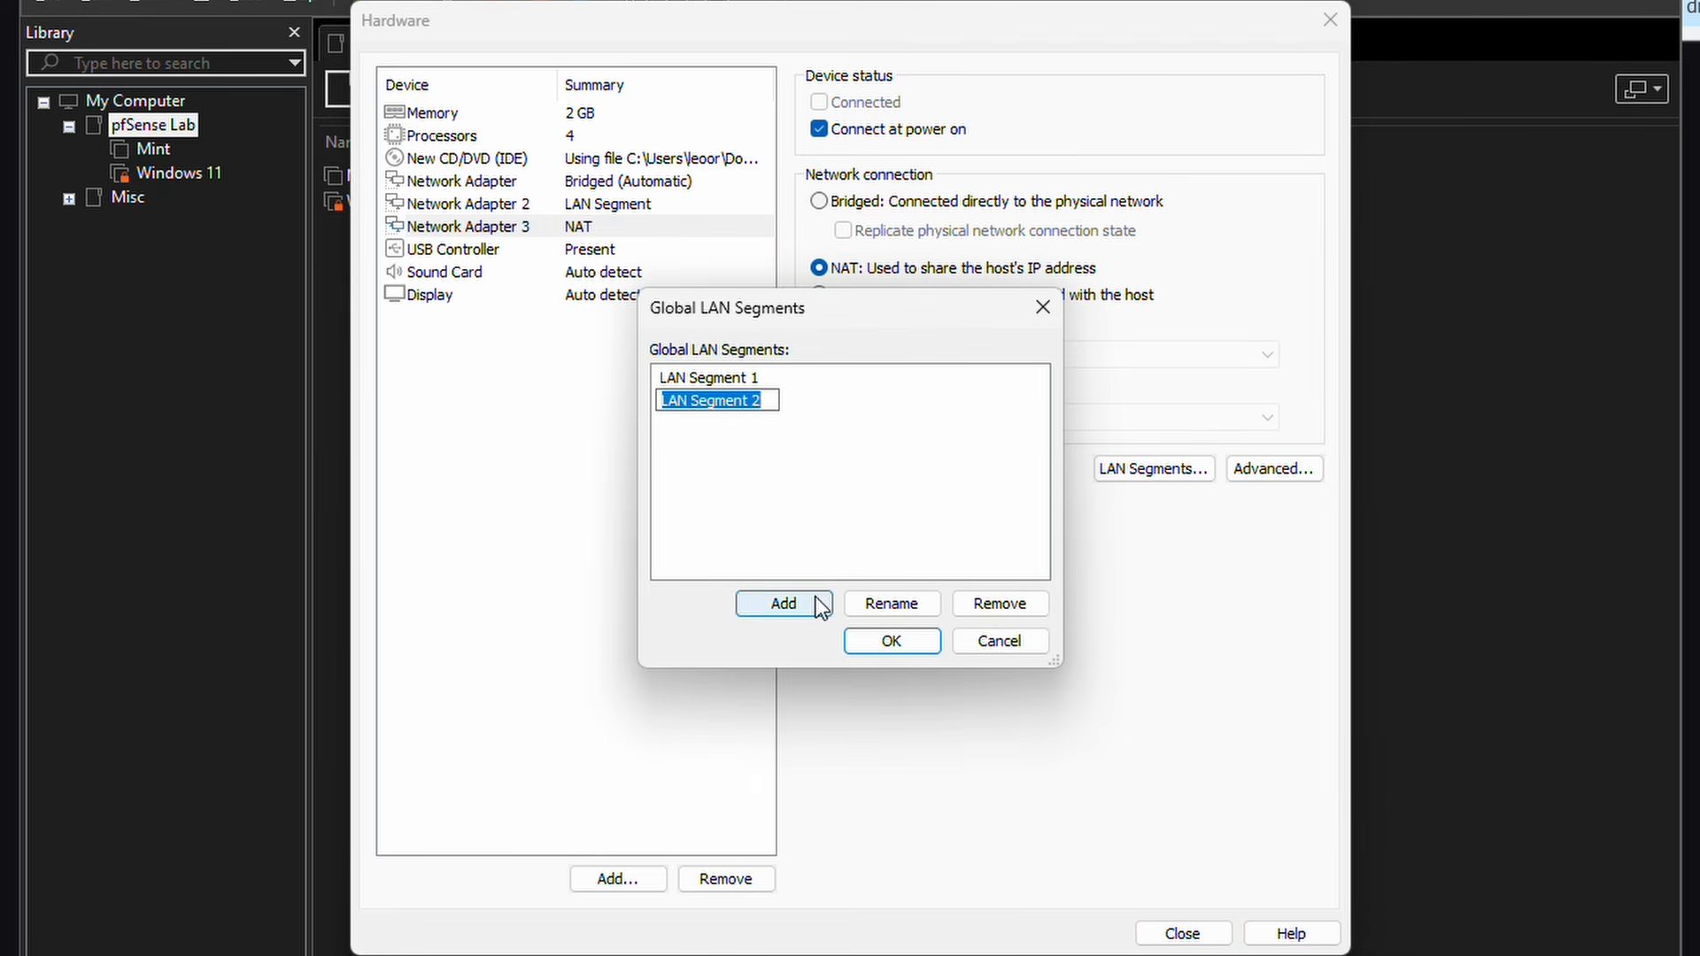
pyautogui.click(880, 639)
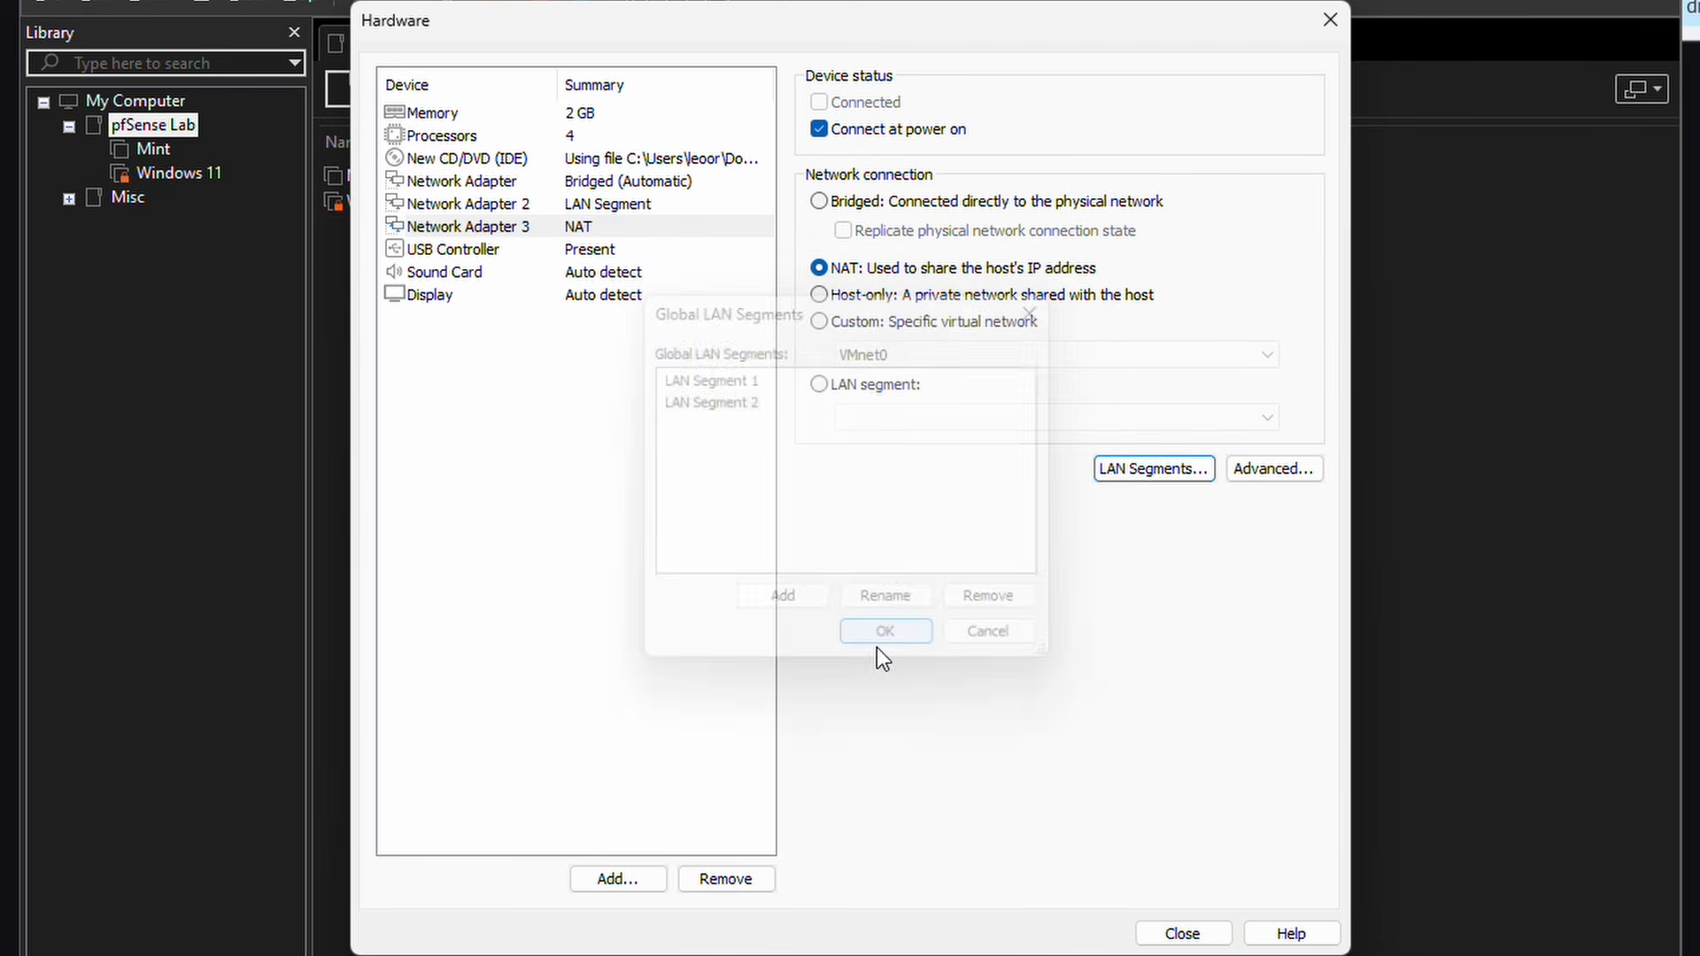
pyautogui.click(820, 385)
pyautogui.click(860, 417)
pyautogui.click(871, 461)
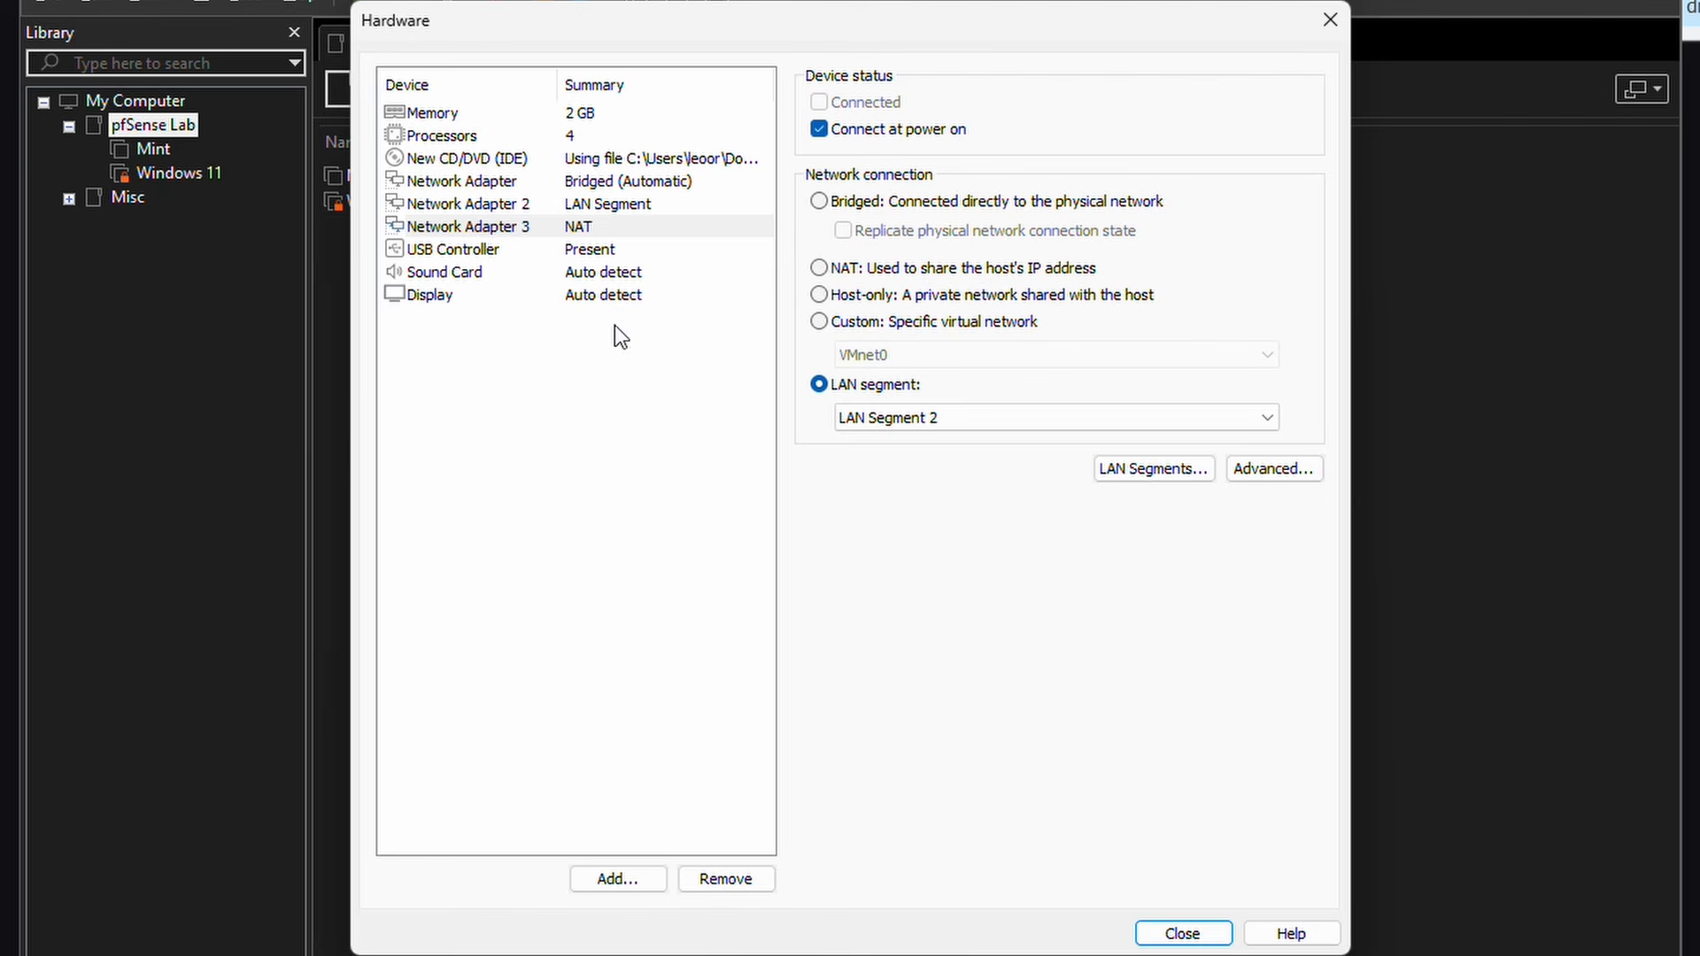
# Step: Finish creating pfSense and connect the Windows 11 VM's network adapter to LAN Segment 1
pyautogui.click(1170, 932)
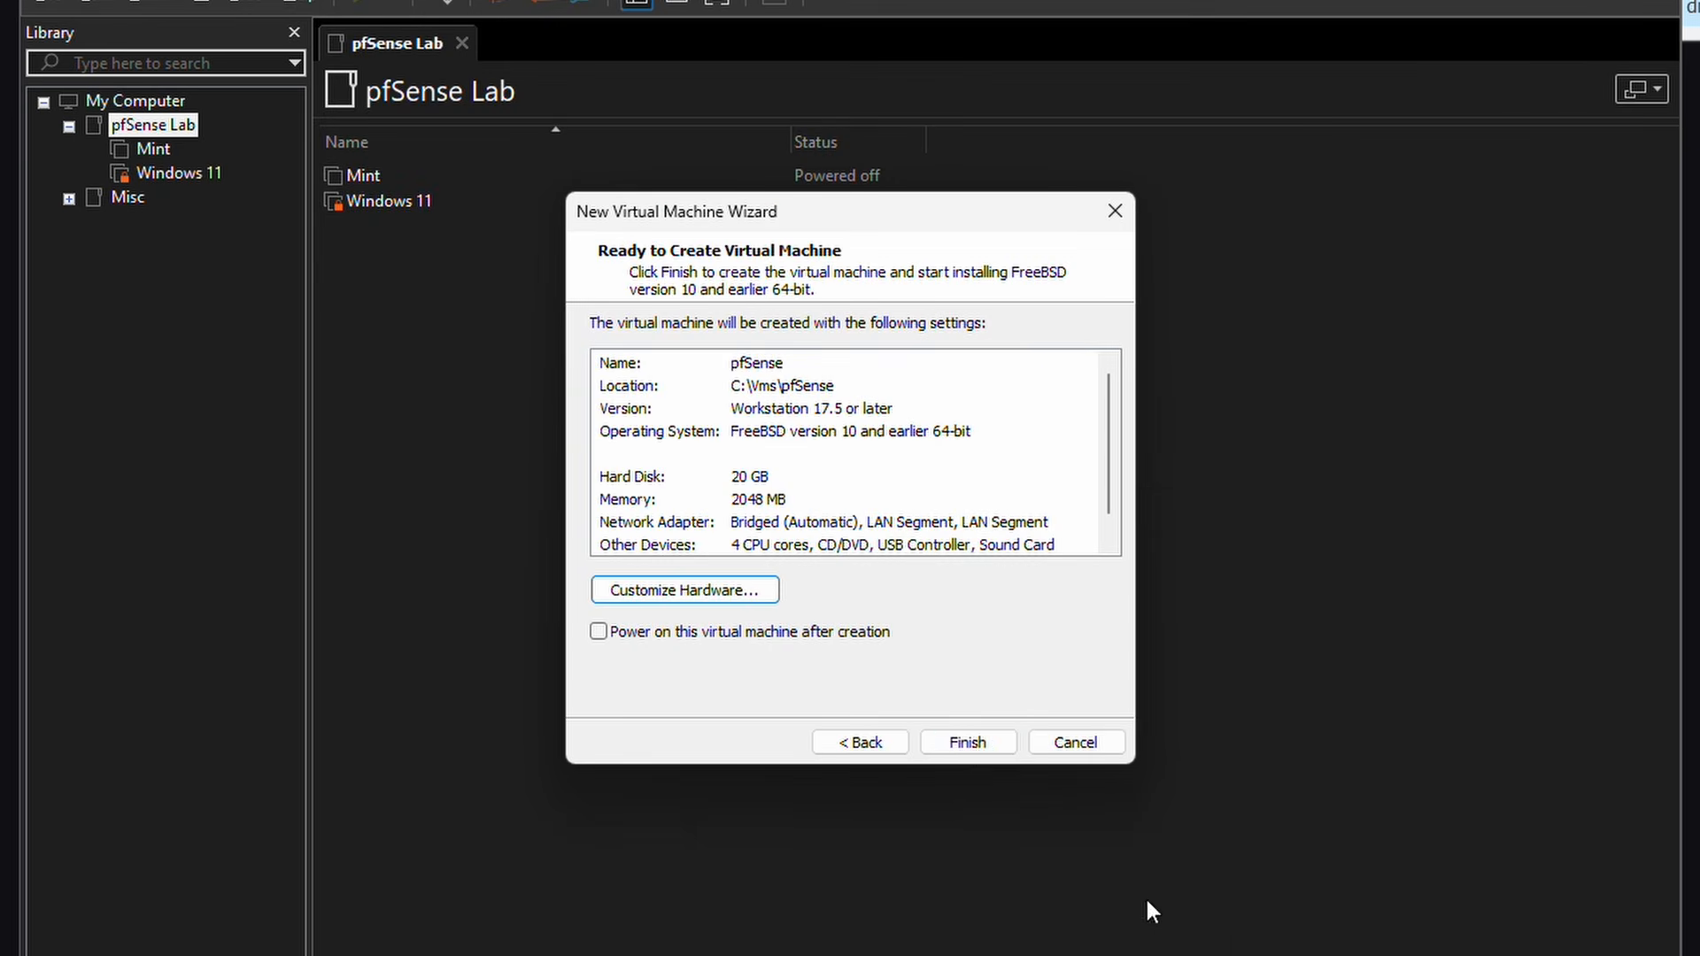
pyautogui.click(985, 740)
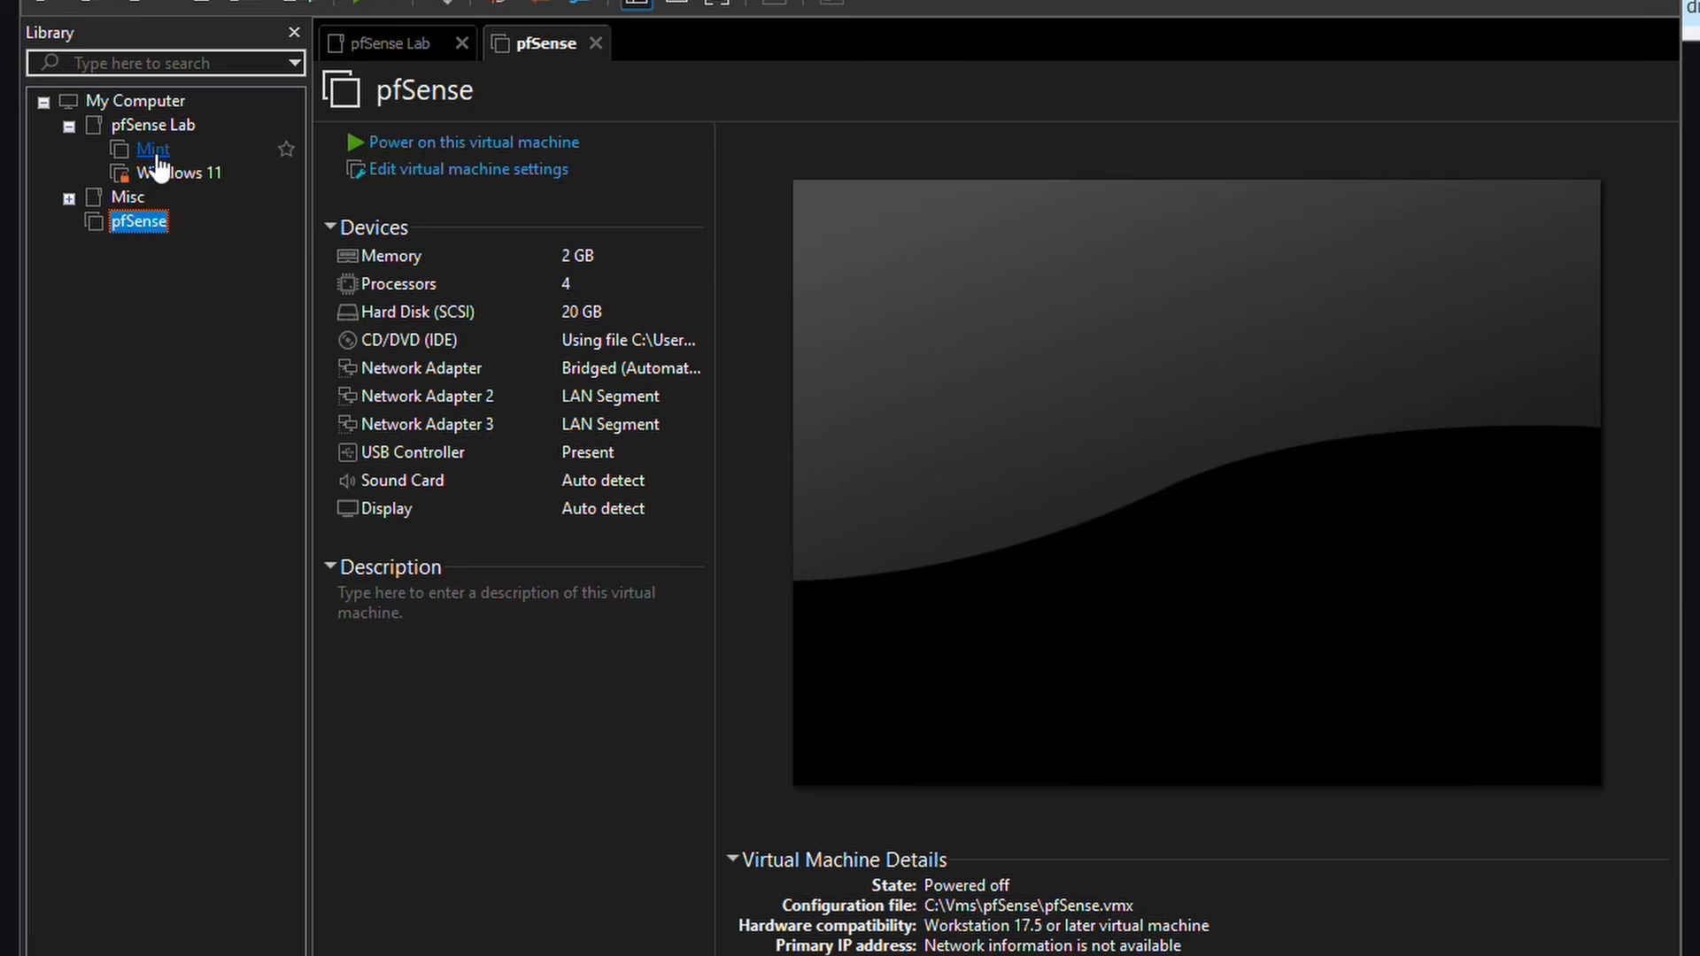
pyautogui.click(158, 176)
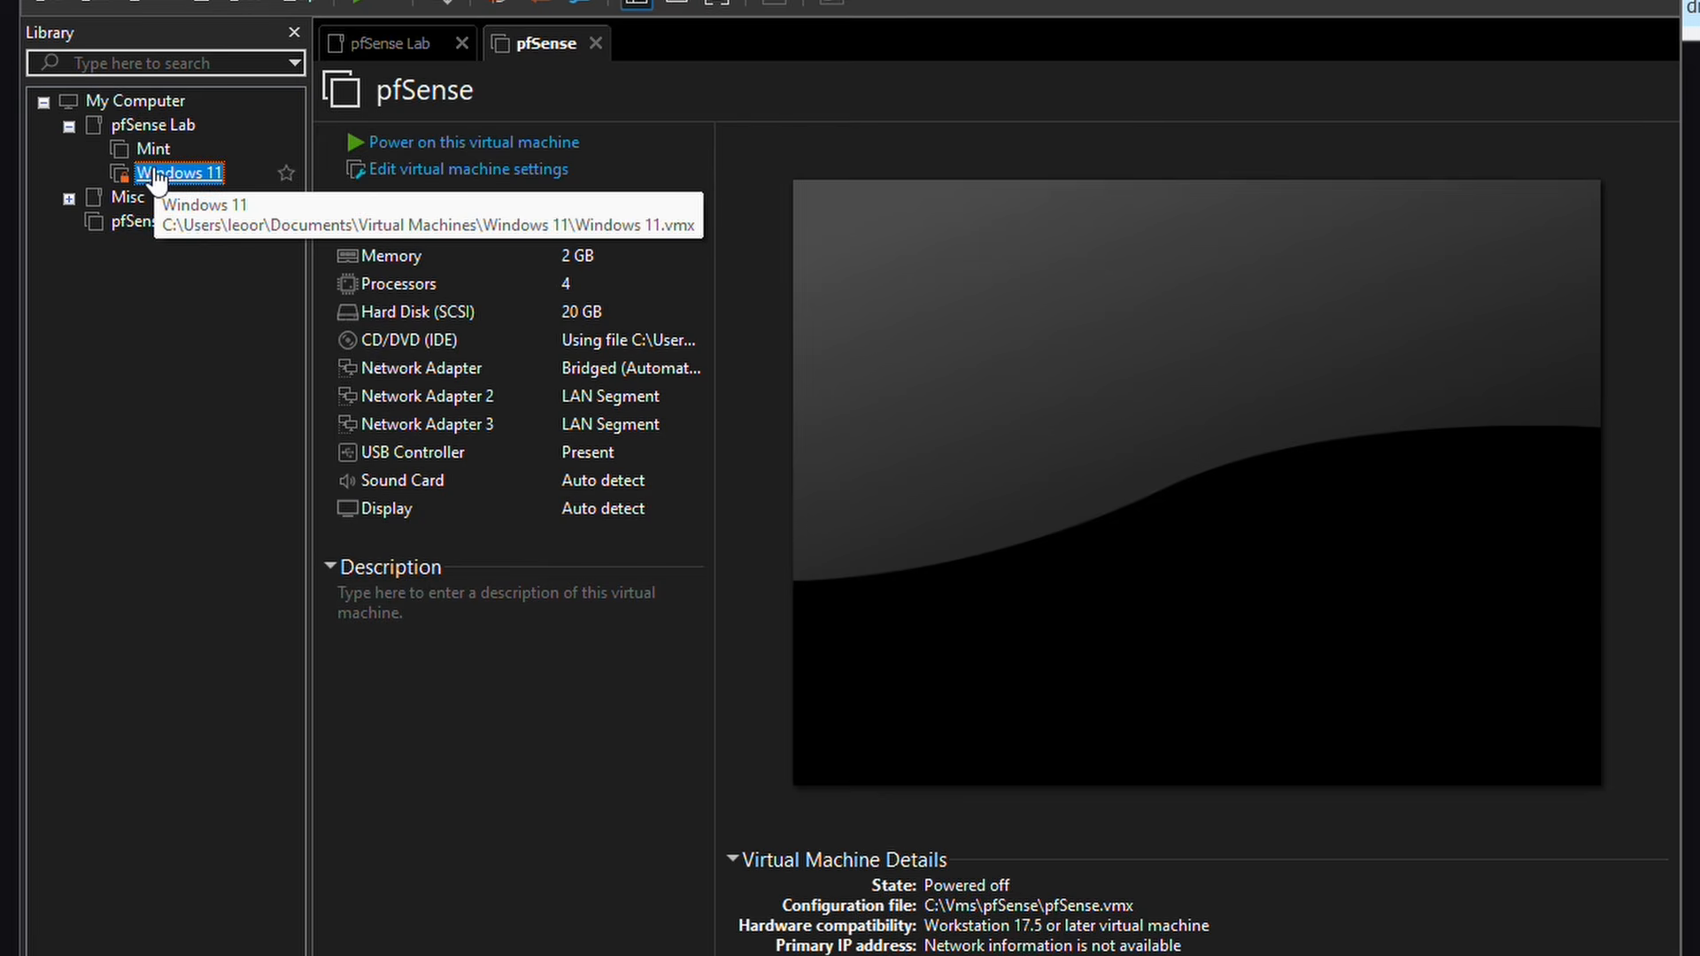
pyautogui.rightClick(158, 175)
pyautogui.click(85, 453)
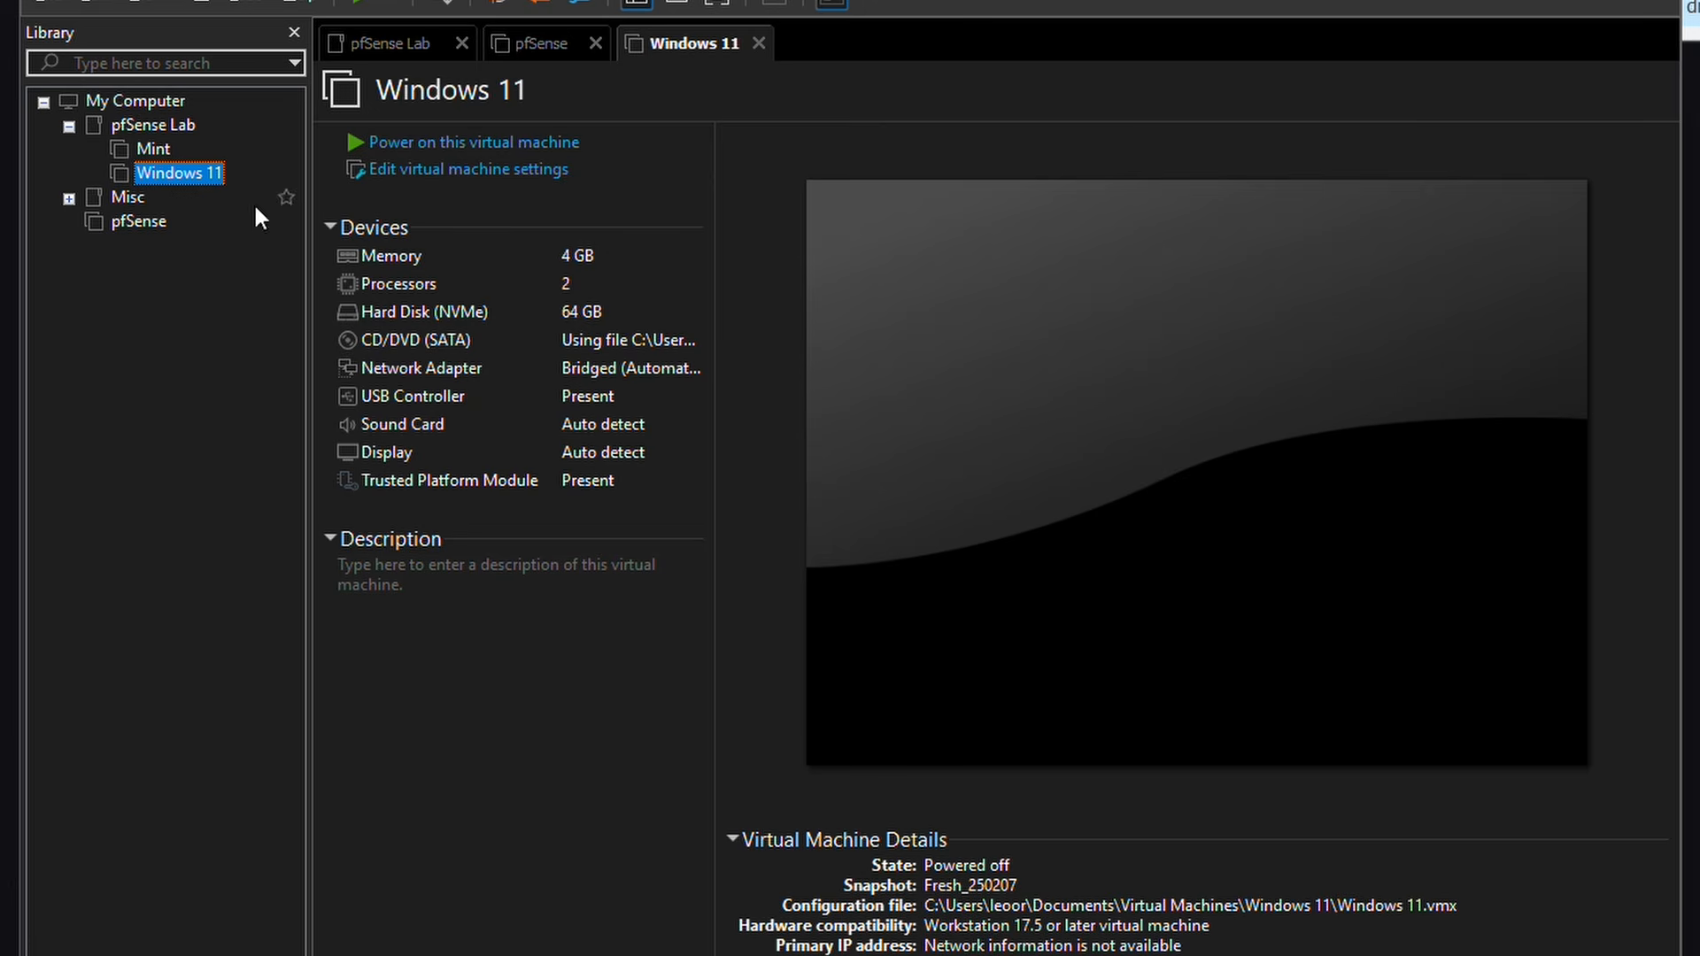
pyautogui.click(356, 188)
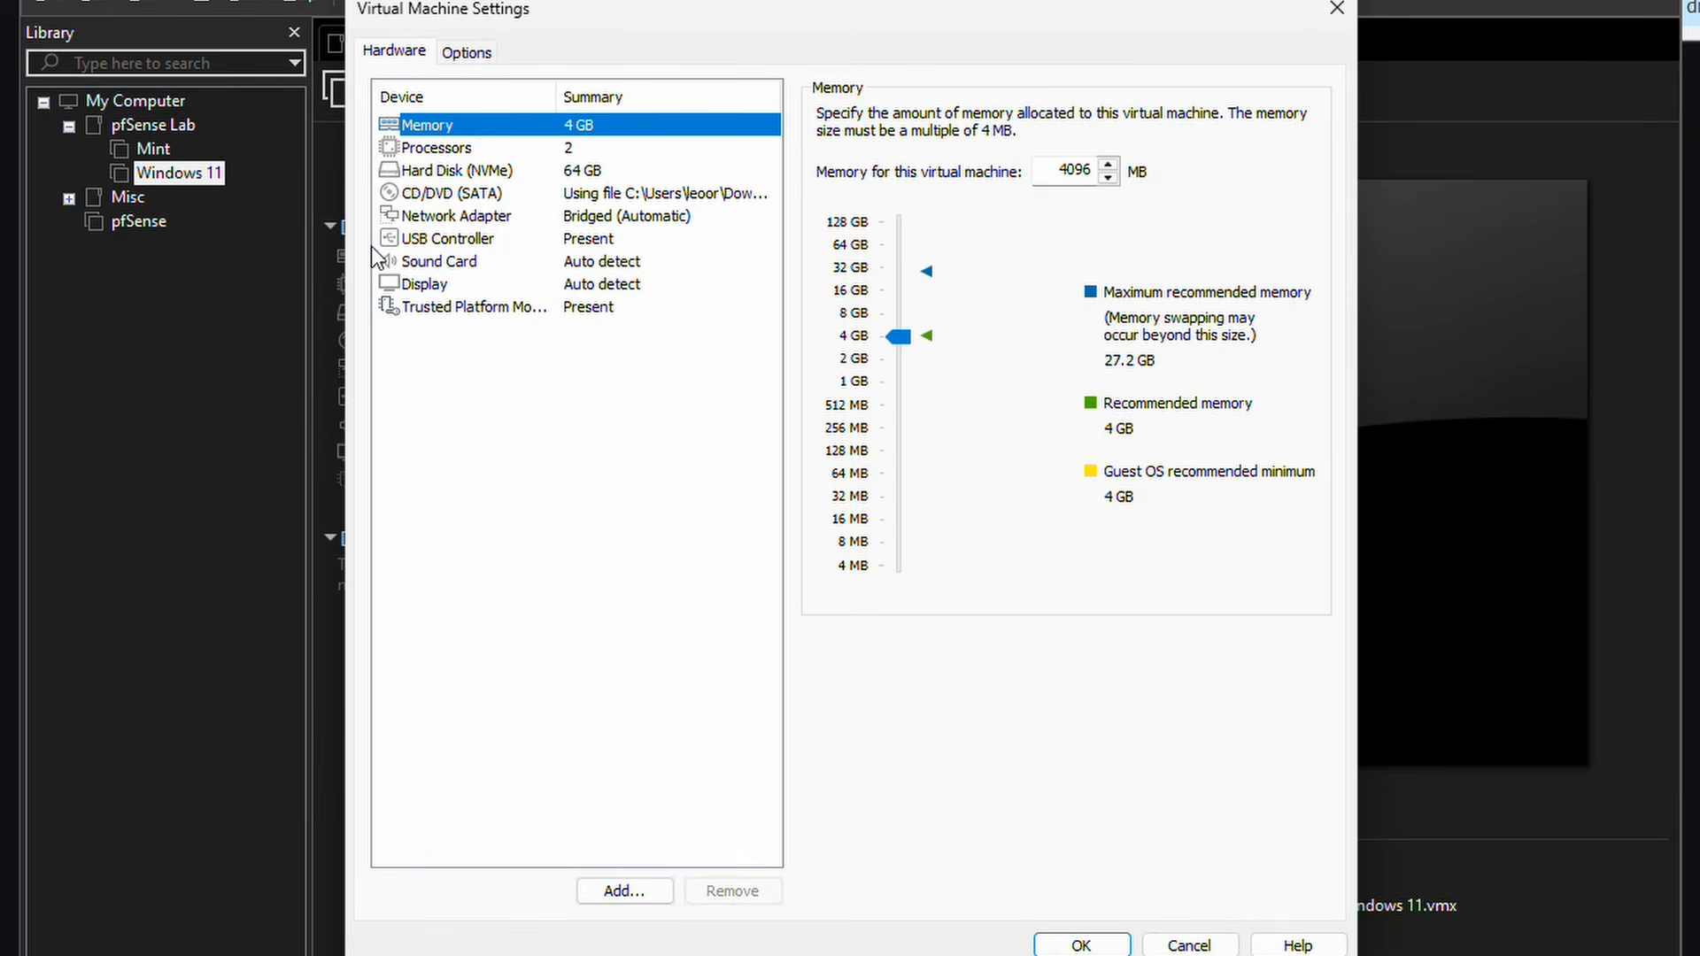
pyautogui.click(492, 220)
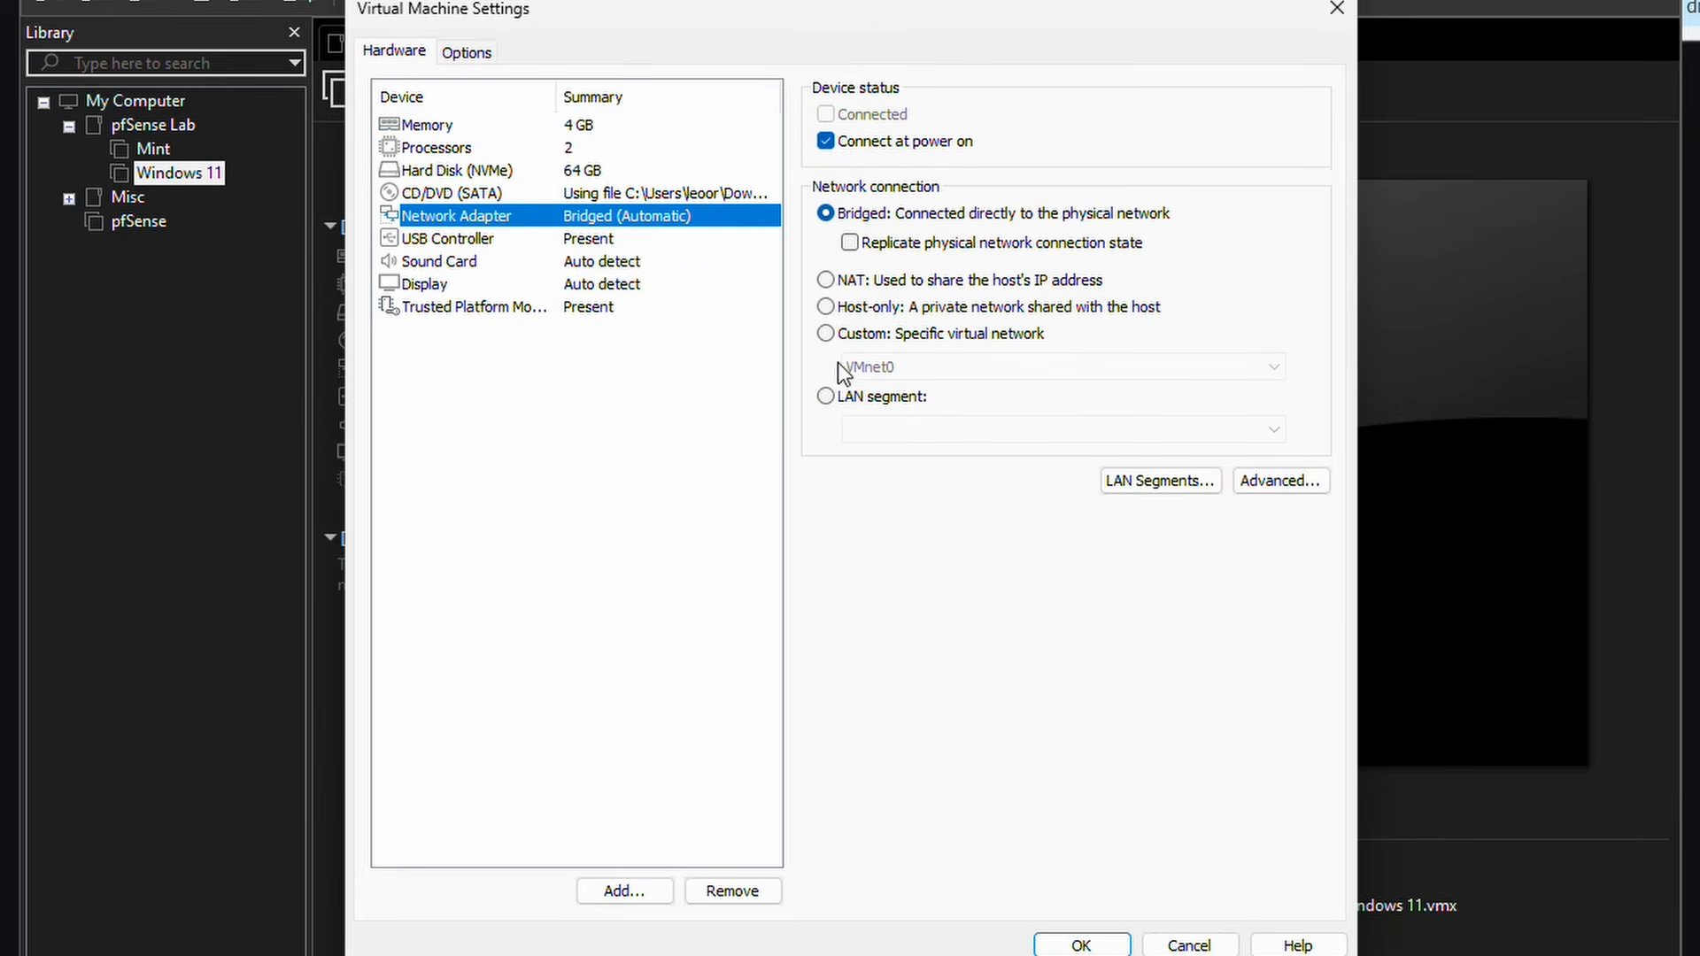
pyautogui.click(846, 398)
pyautogui.click(850, 428)
pyautogui.click(872, 445)
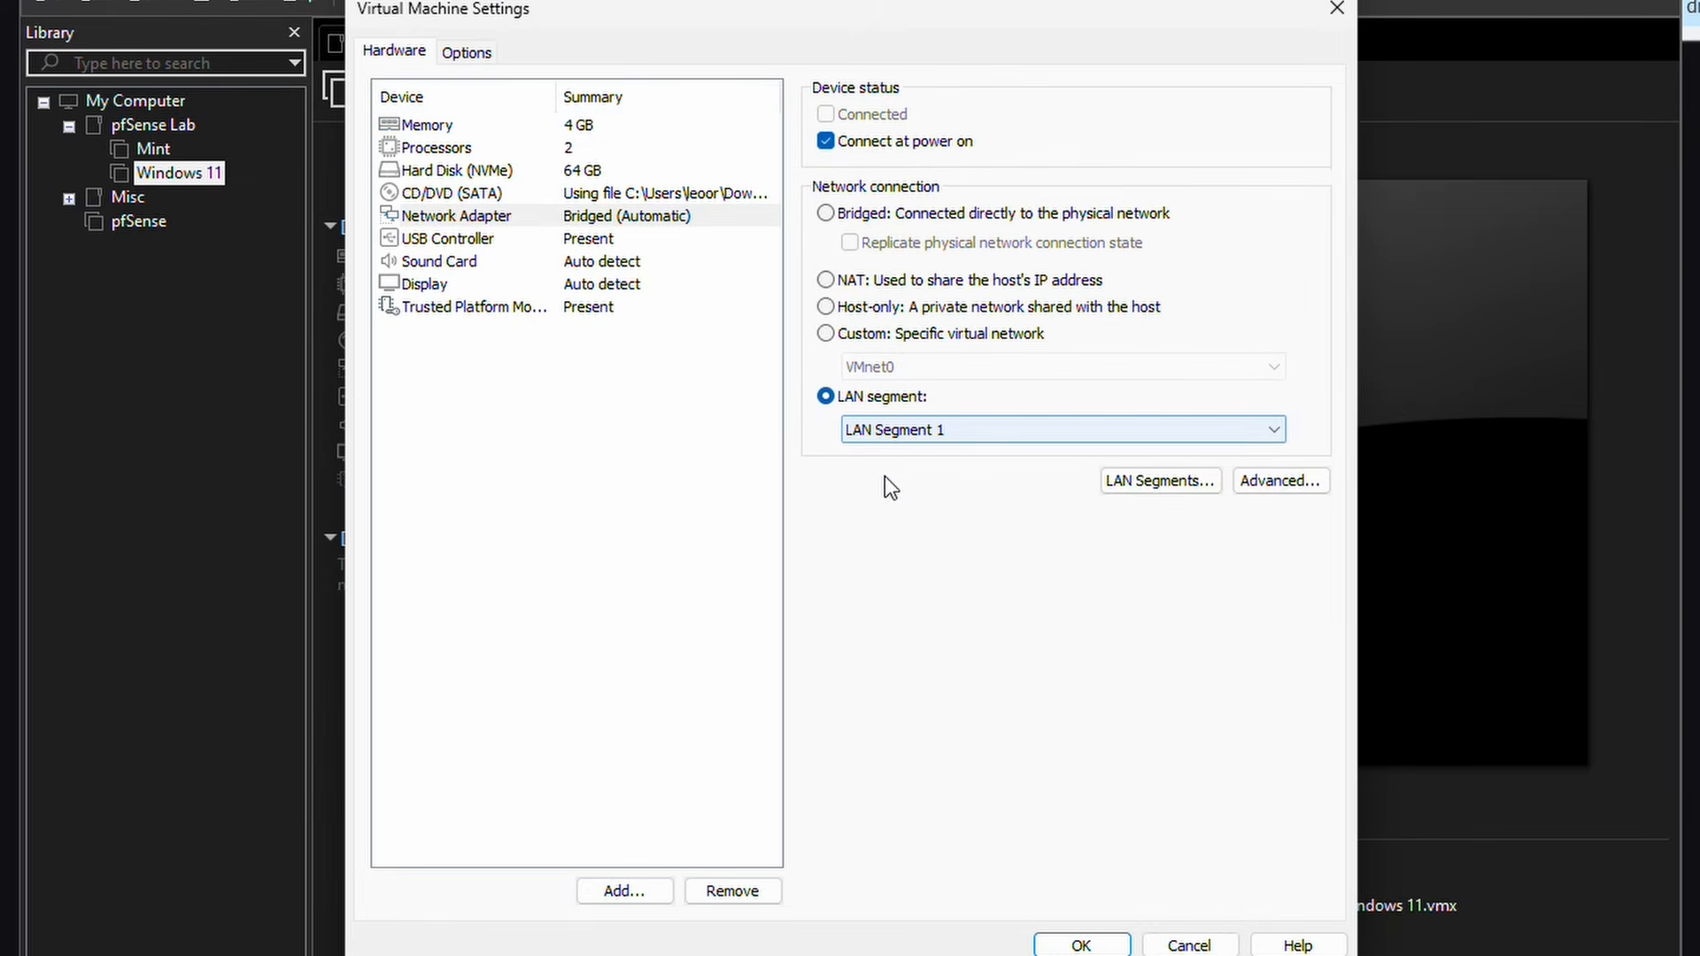
pyautogui.click(1087, 944)
# Step: Connect the Mint VM to LAN Segment 2 and move pfSense into the pfSense Lab folder
pyautogui.click(153, 149)
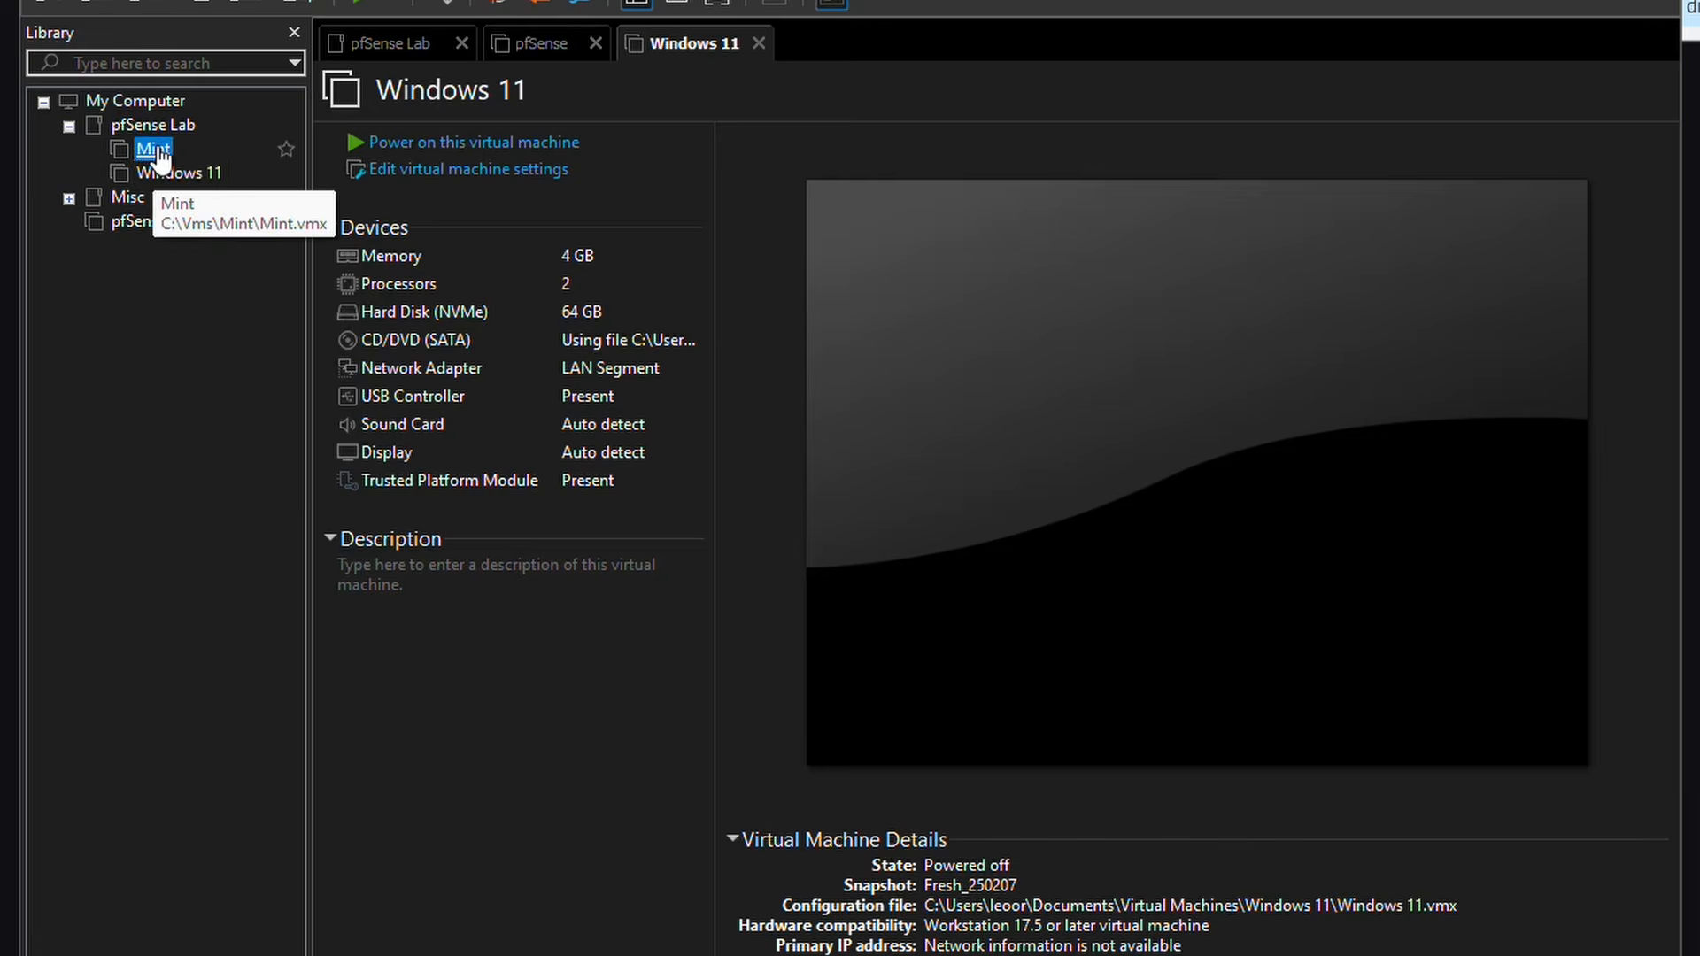
pyautogui.click(429, 173)
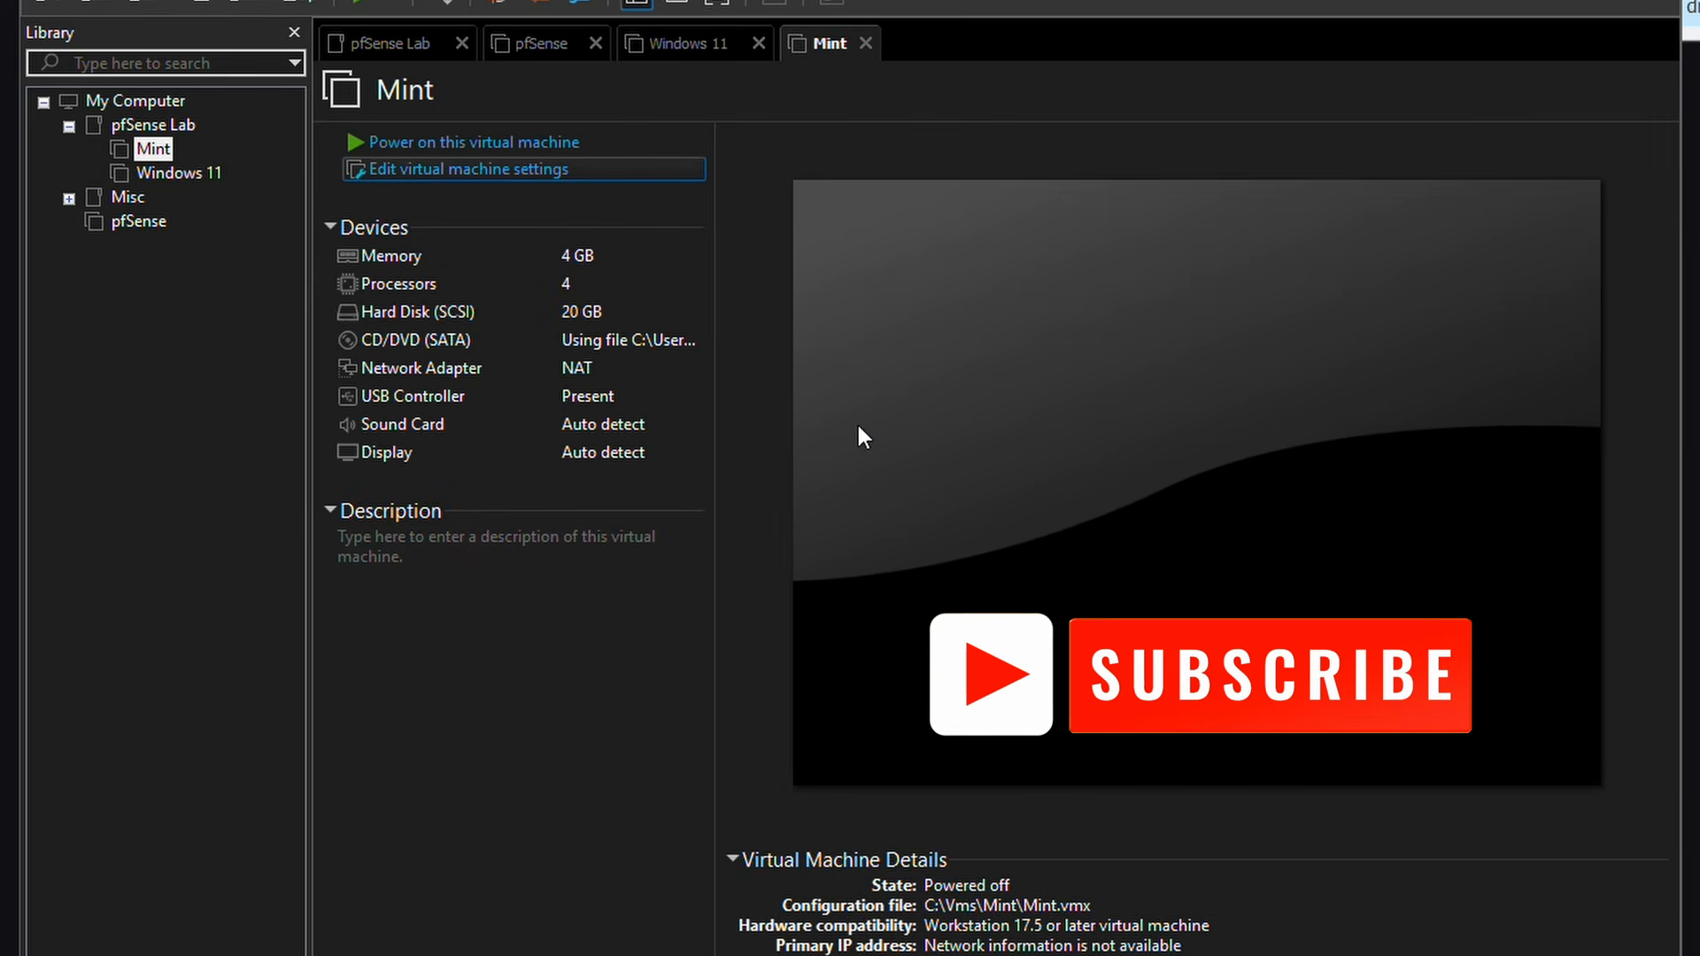
pyautogui.click(505, 217)
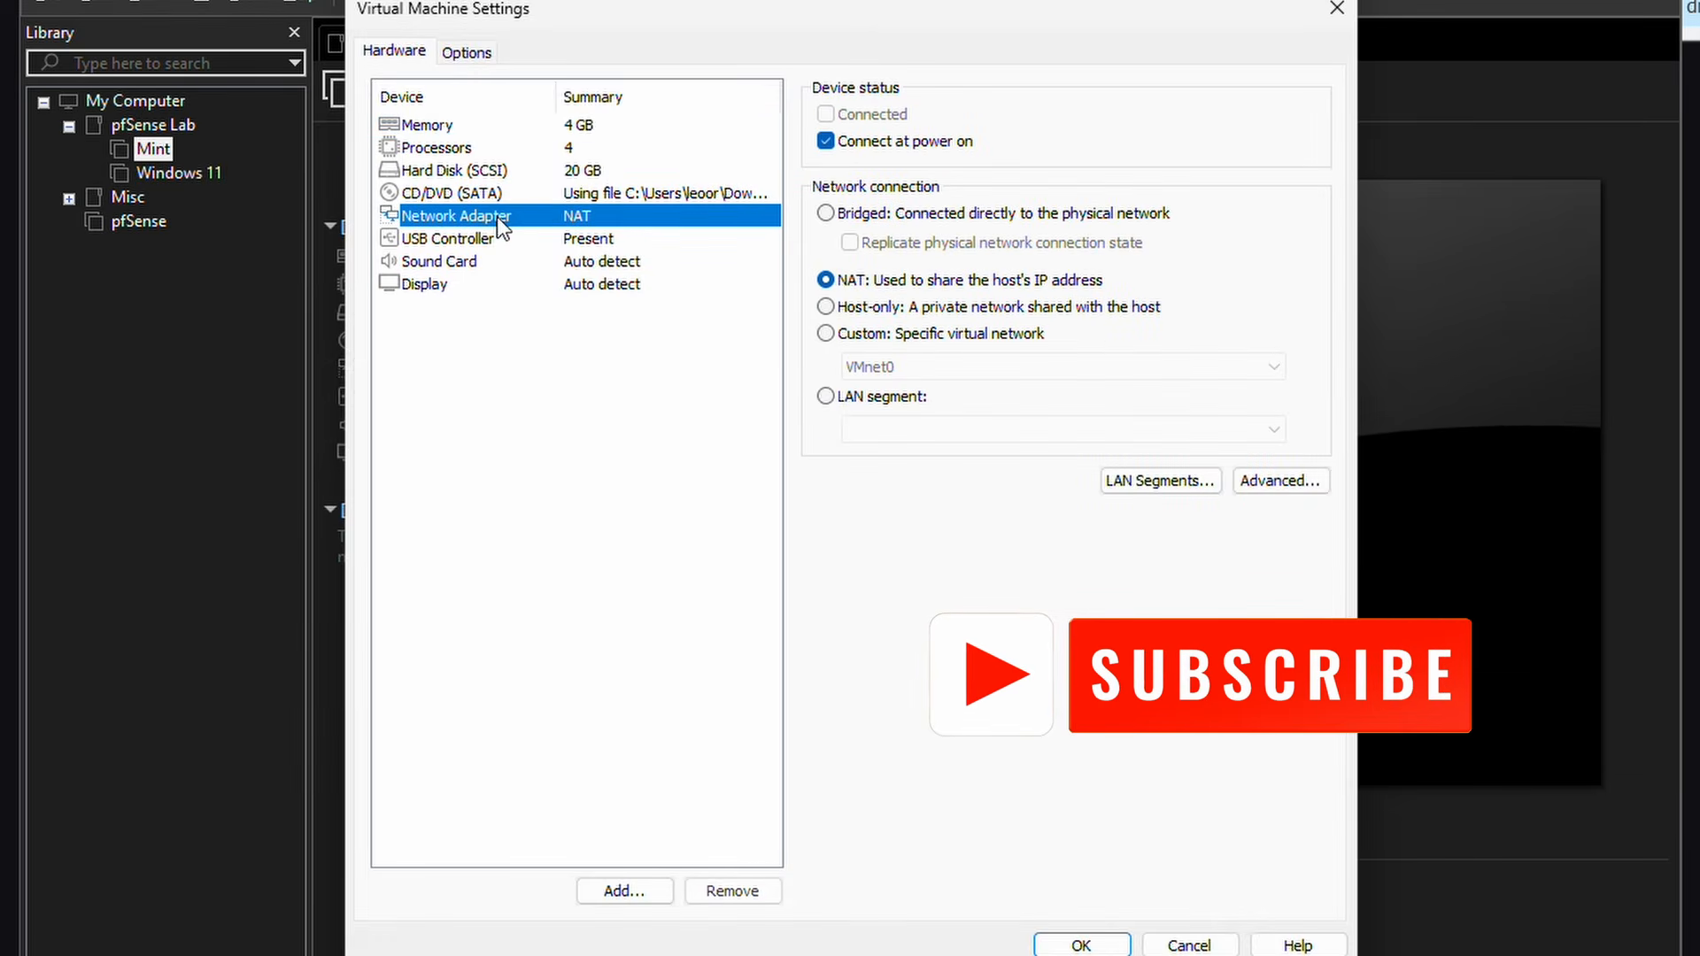
pyautogui.click(826, 395)
pyautogui.click(869, 430)
pyautogui.click(901, 471)
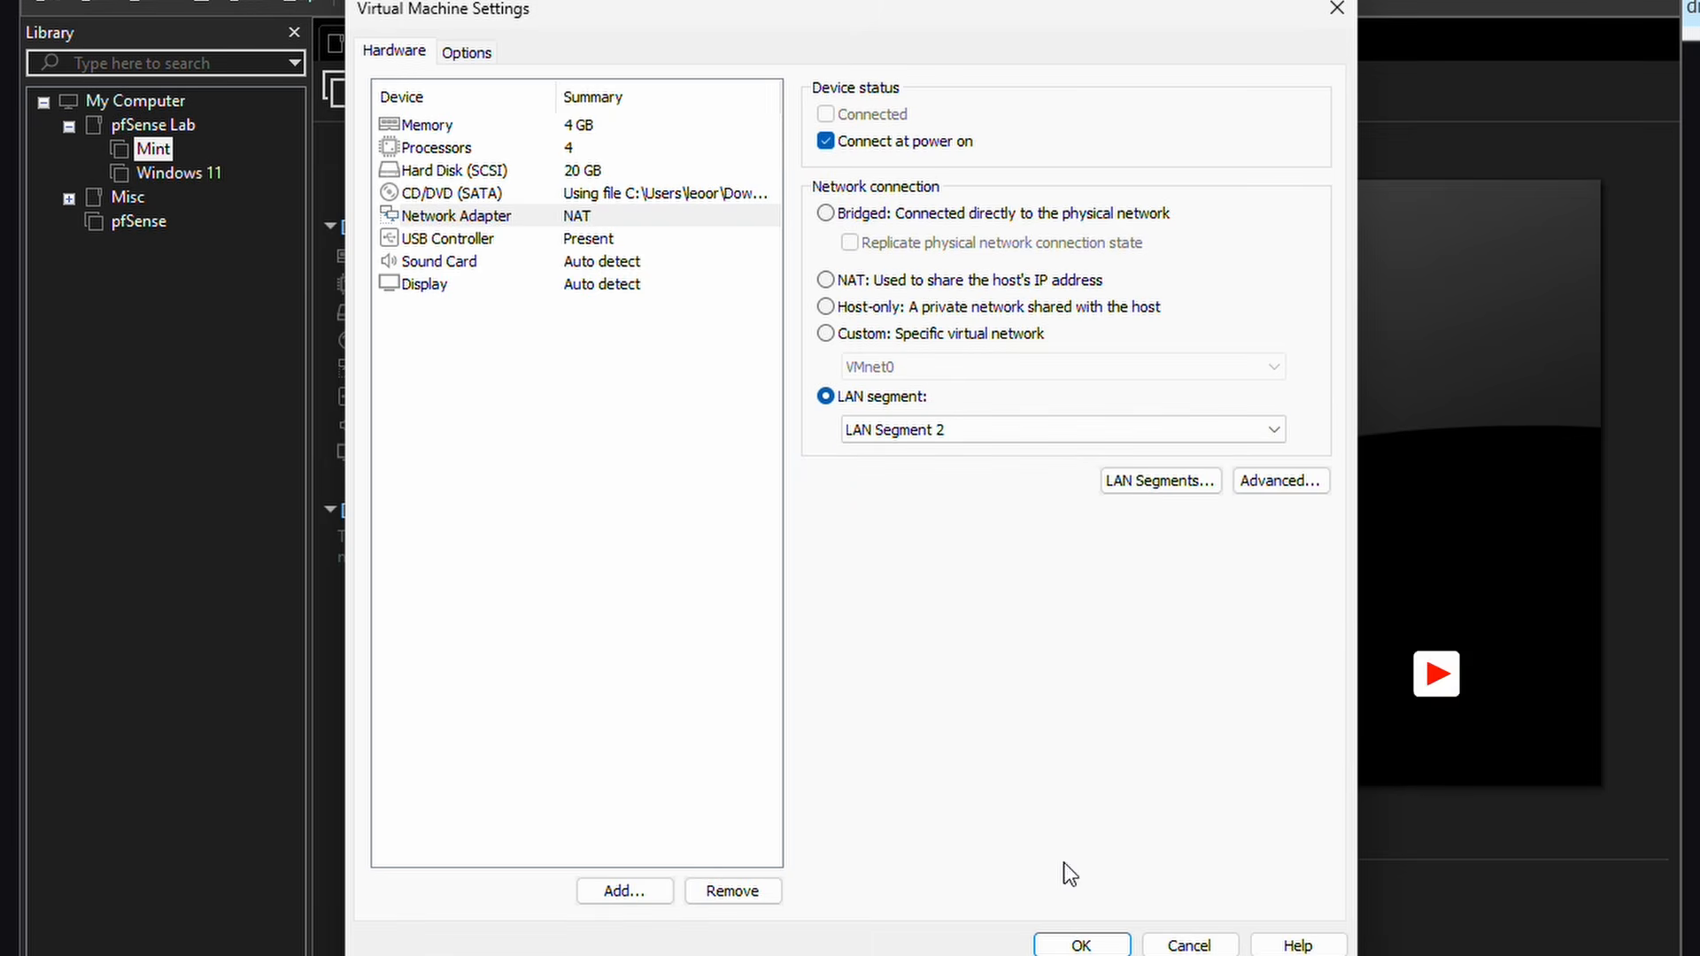
pyautogui.click(1084, 941)
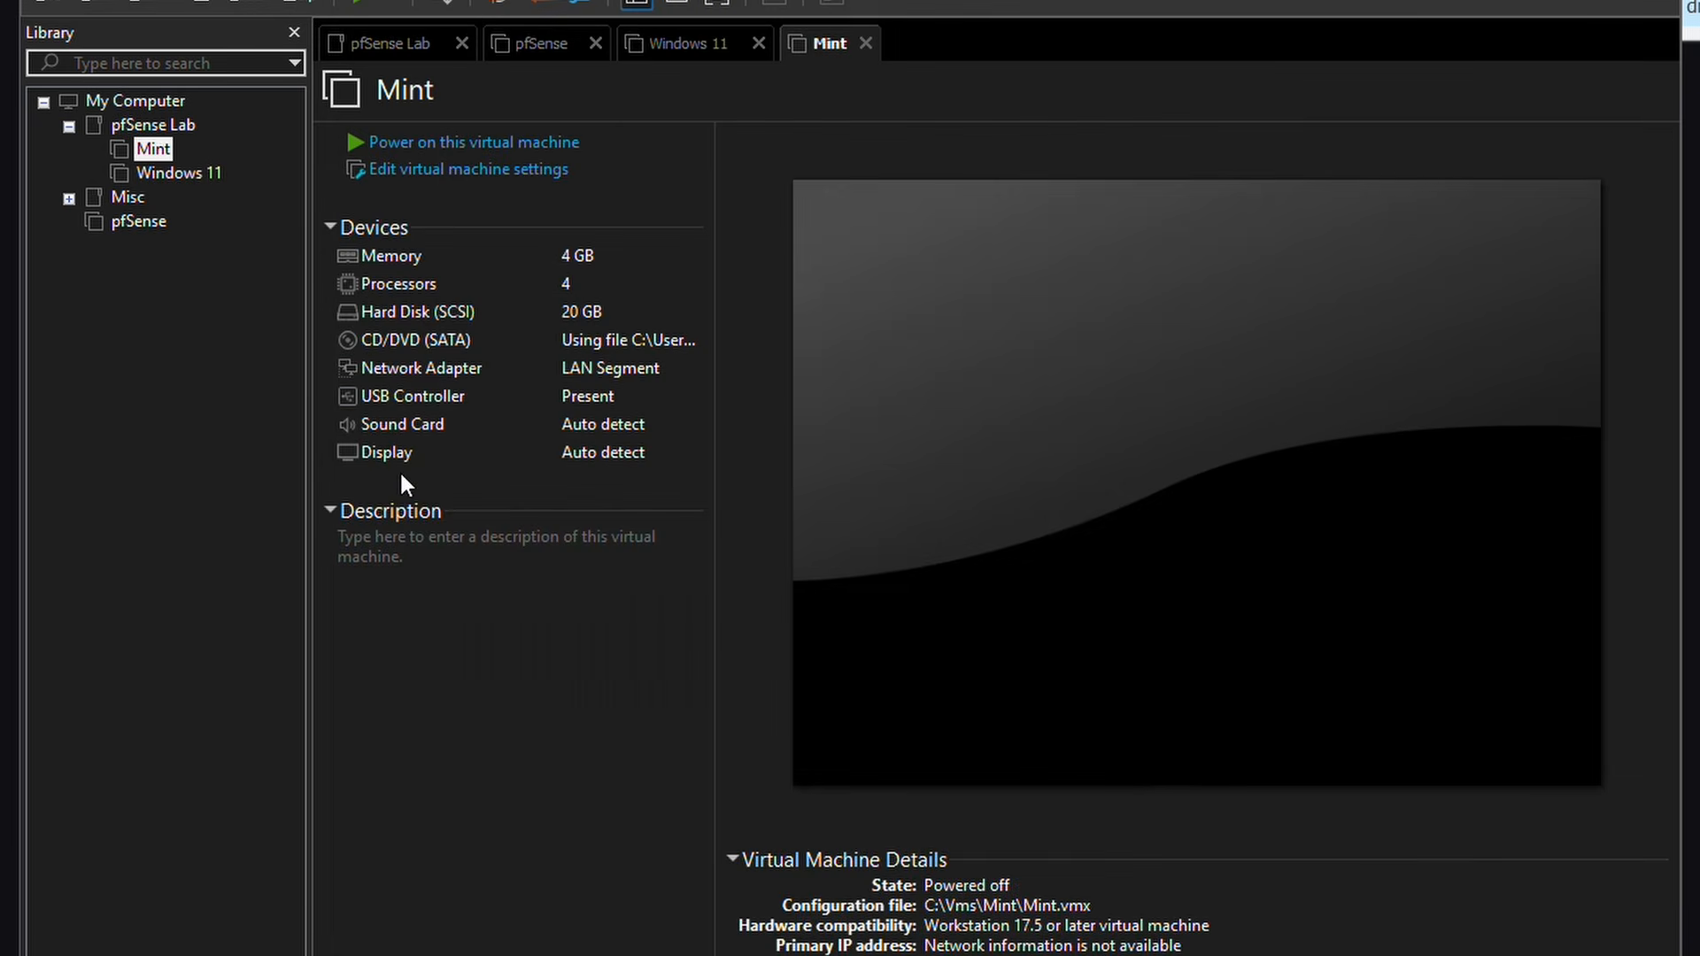
pyautogui.moveTo(140, 222); pyautogui.dragTo(169, 134)
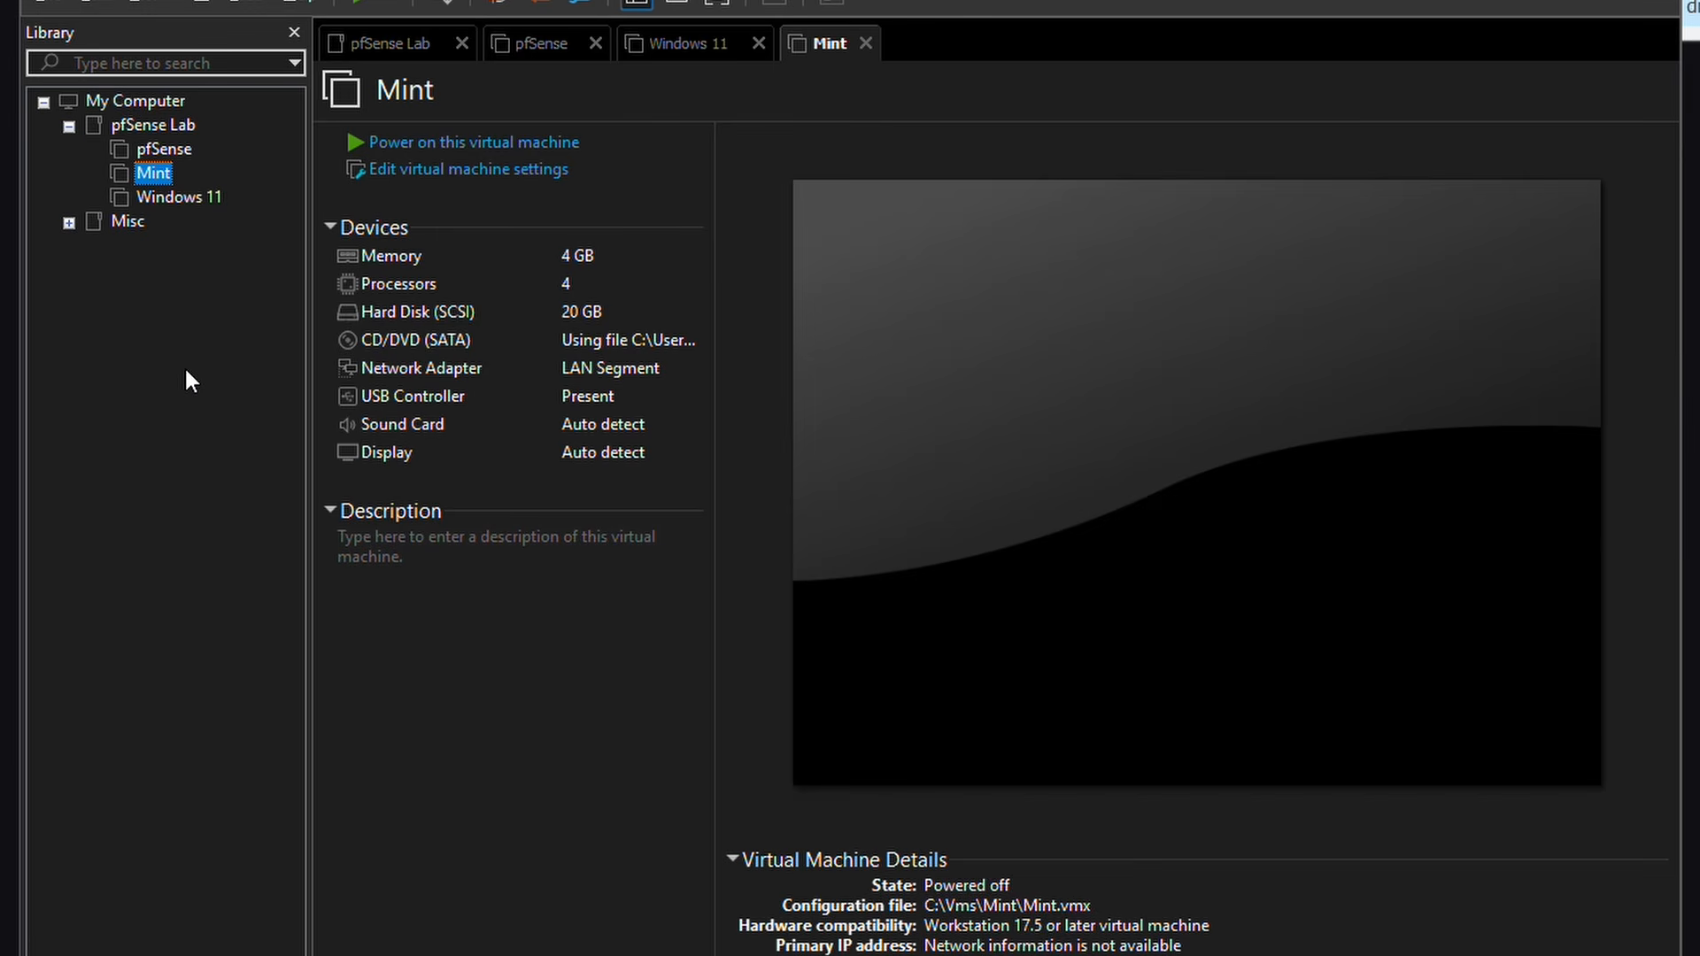
# Step: Power on the pfSense VM and view its Netgate installer console full screen
pyautogui.click(168, 153)
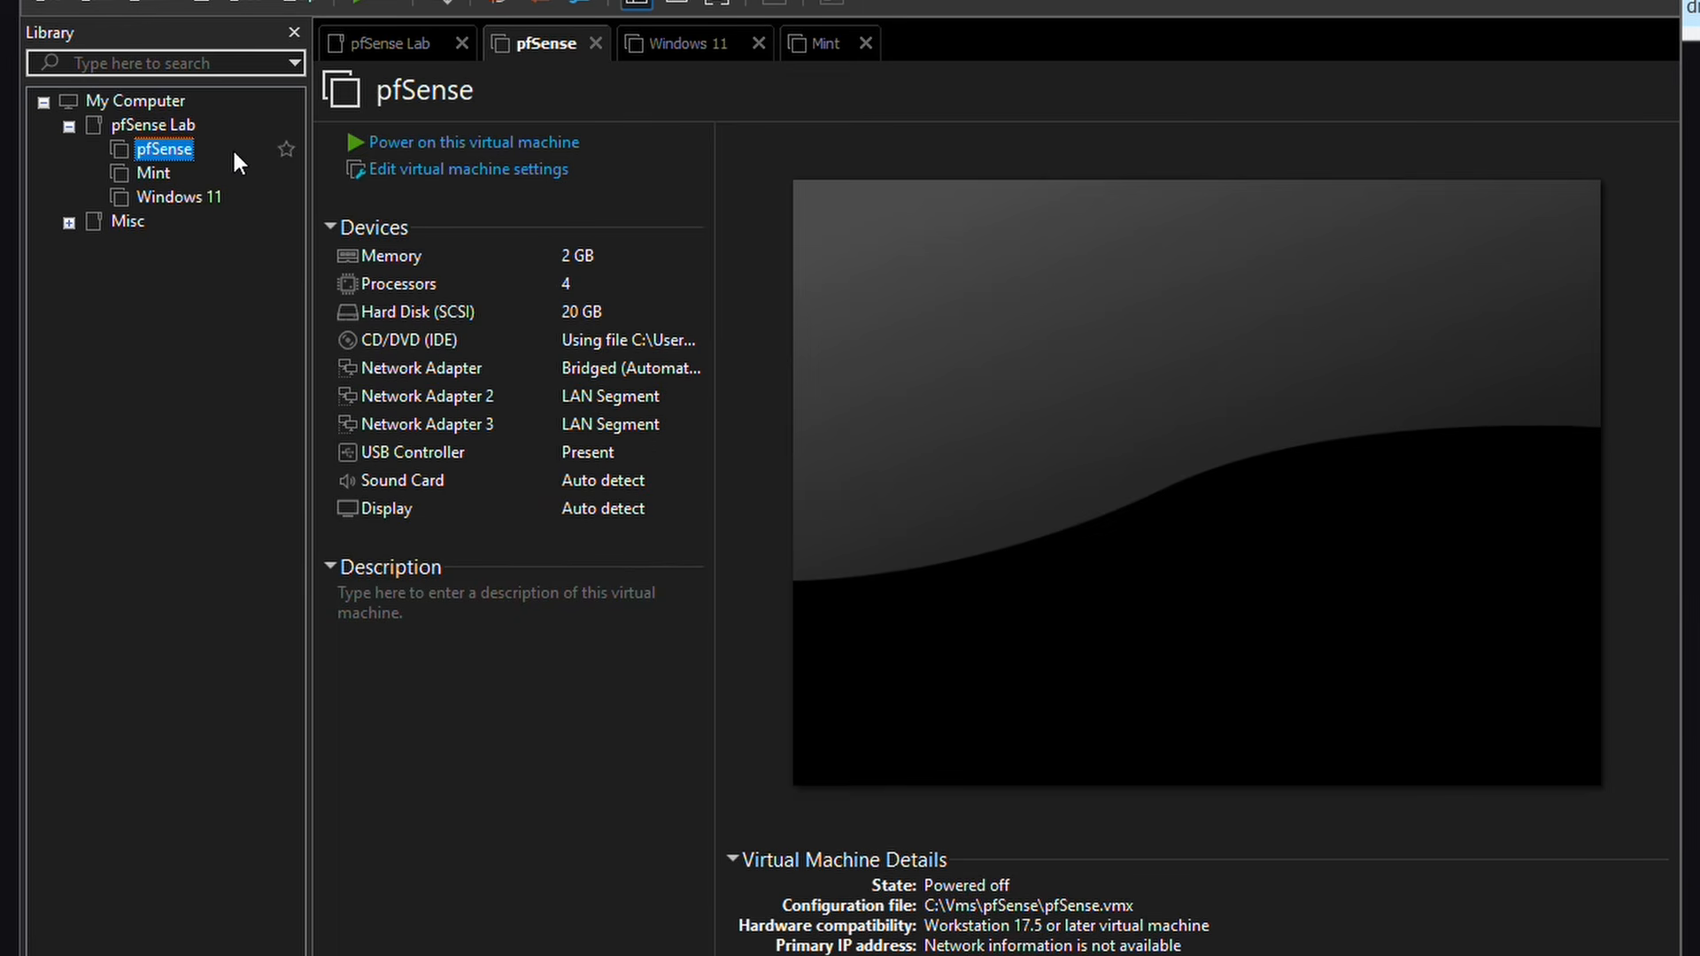
pyautogui.click(486, 145)
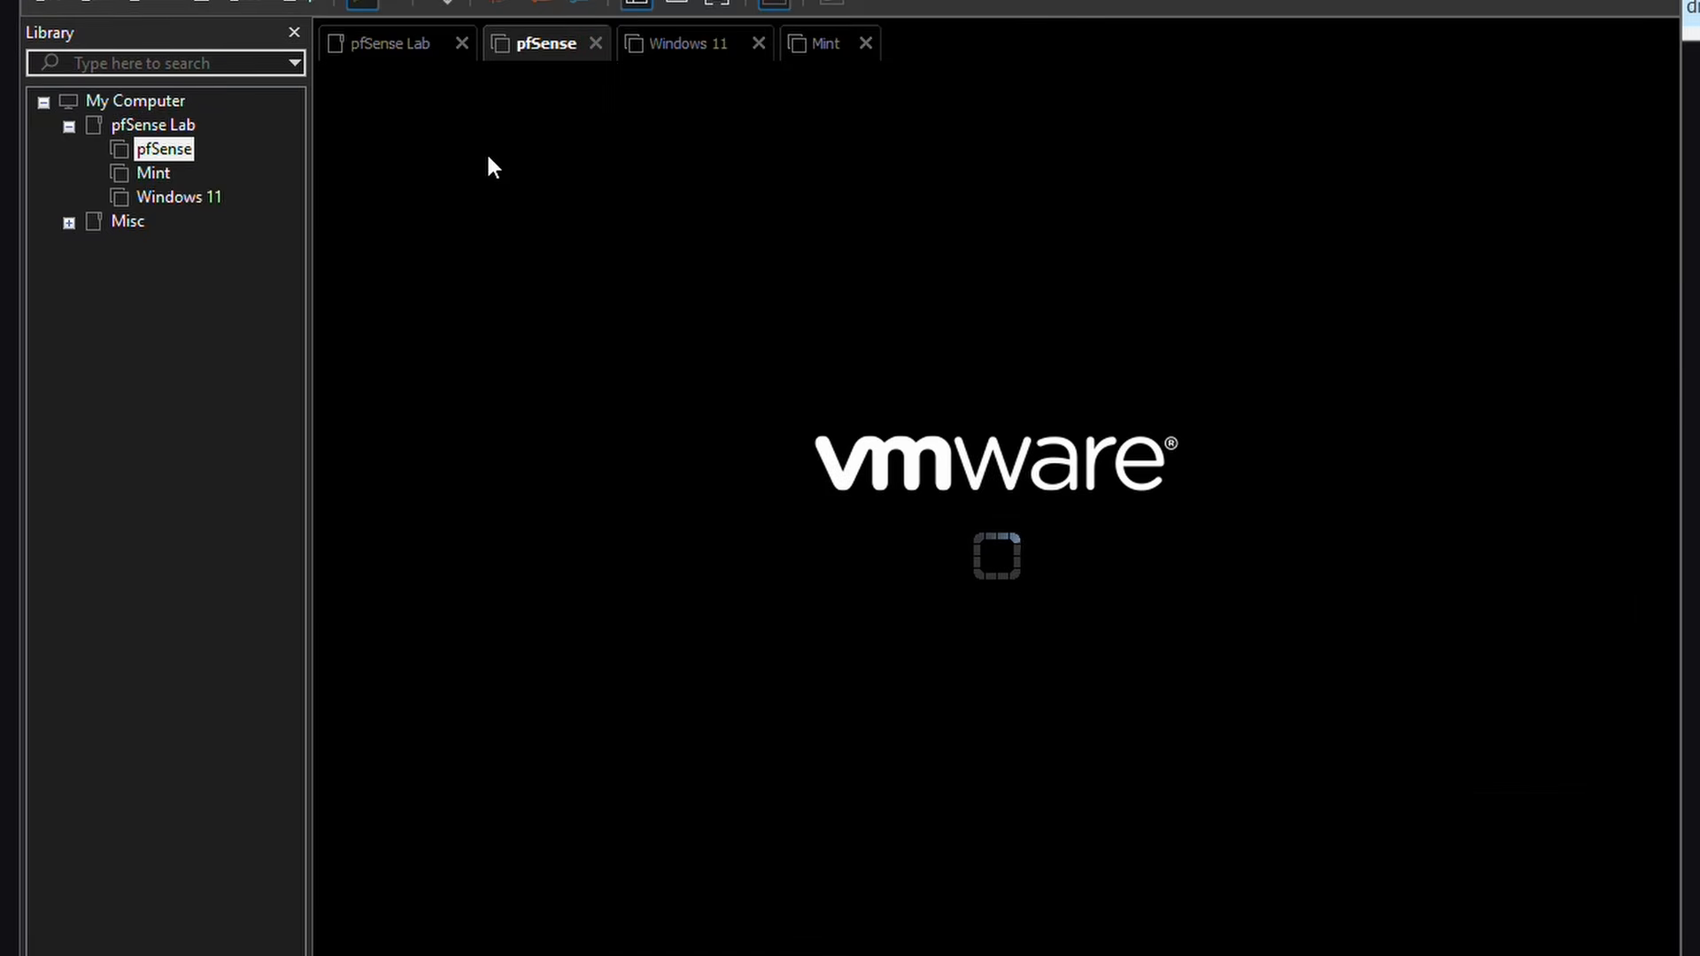
pyautogui.click(662, 327)
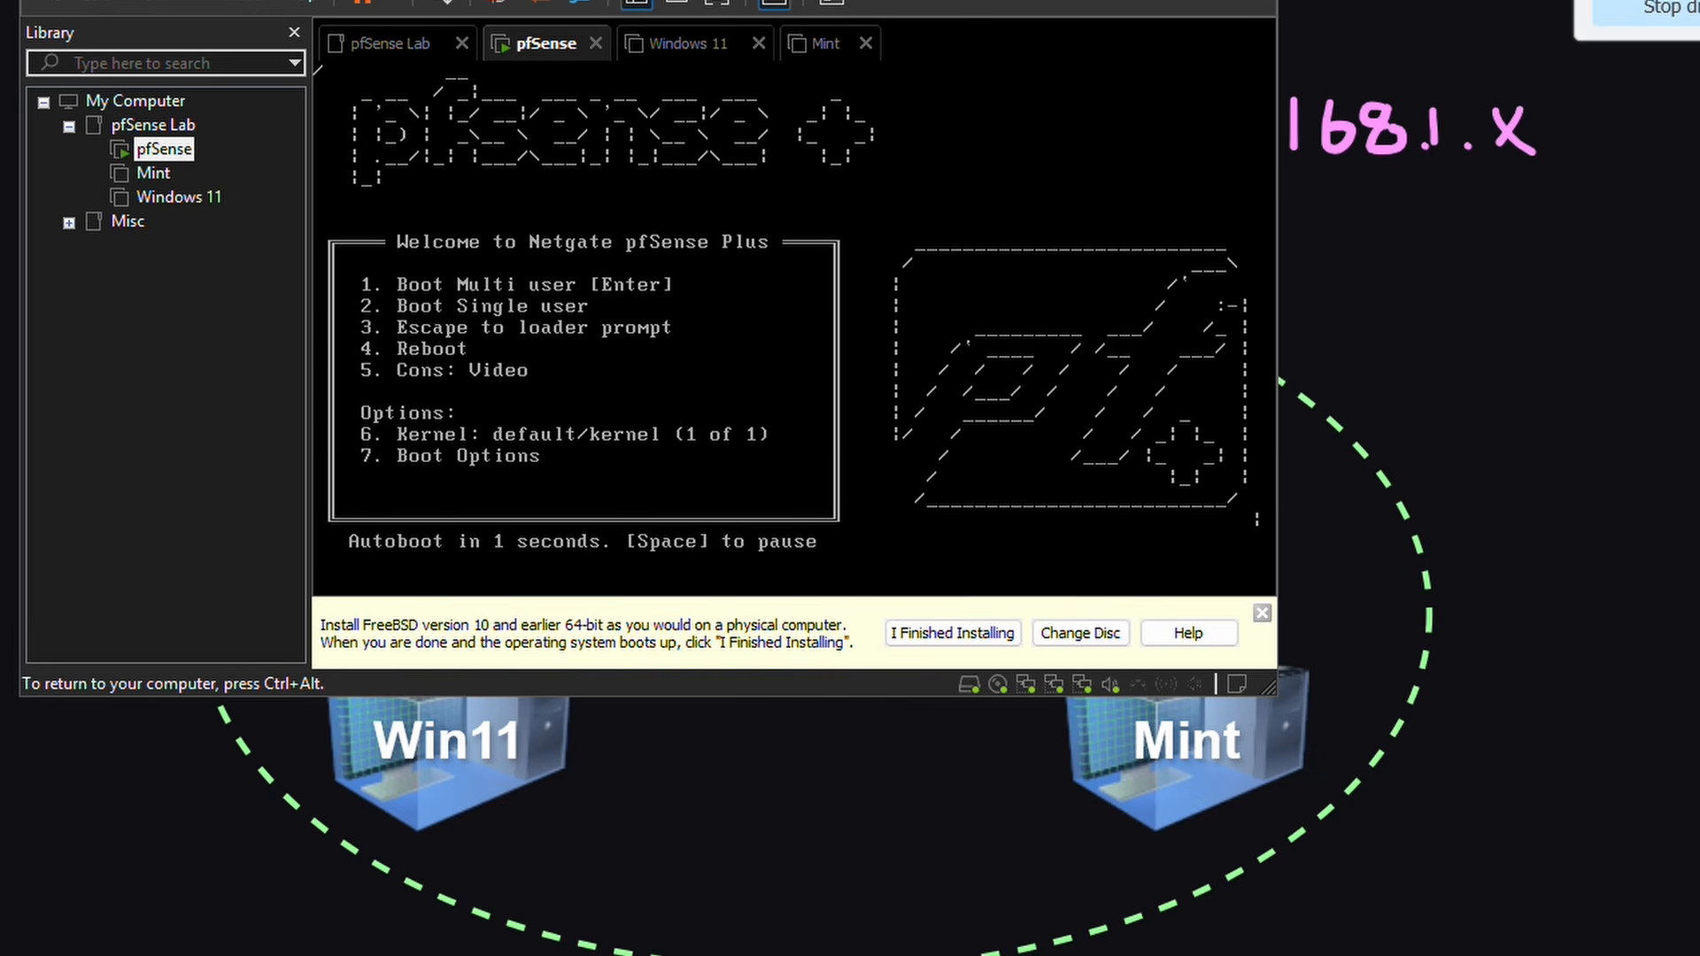
pyautogui.hotkey('ctrl', 'alt')
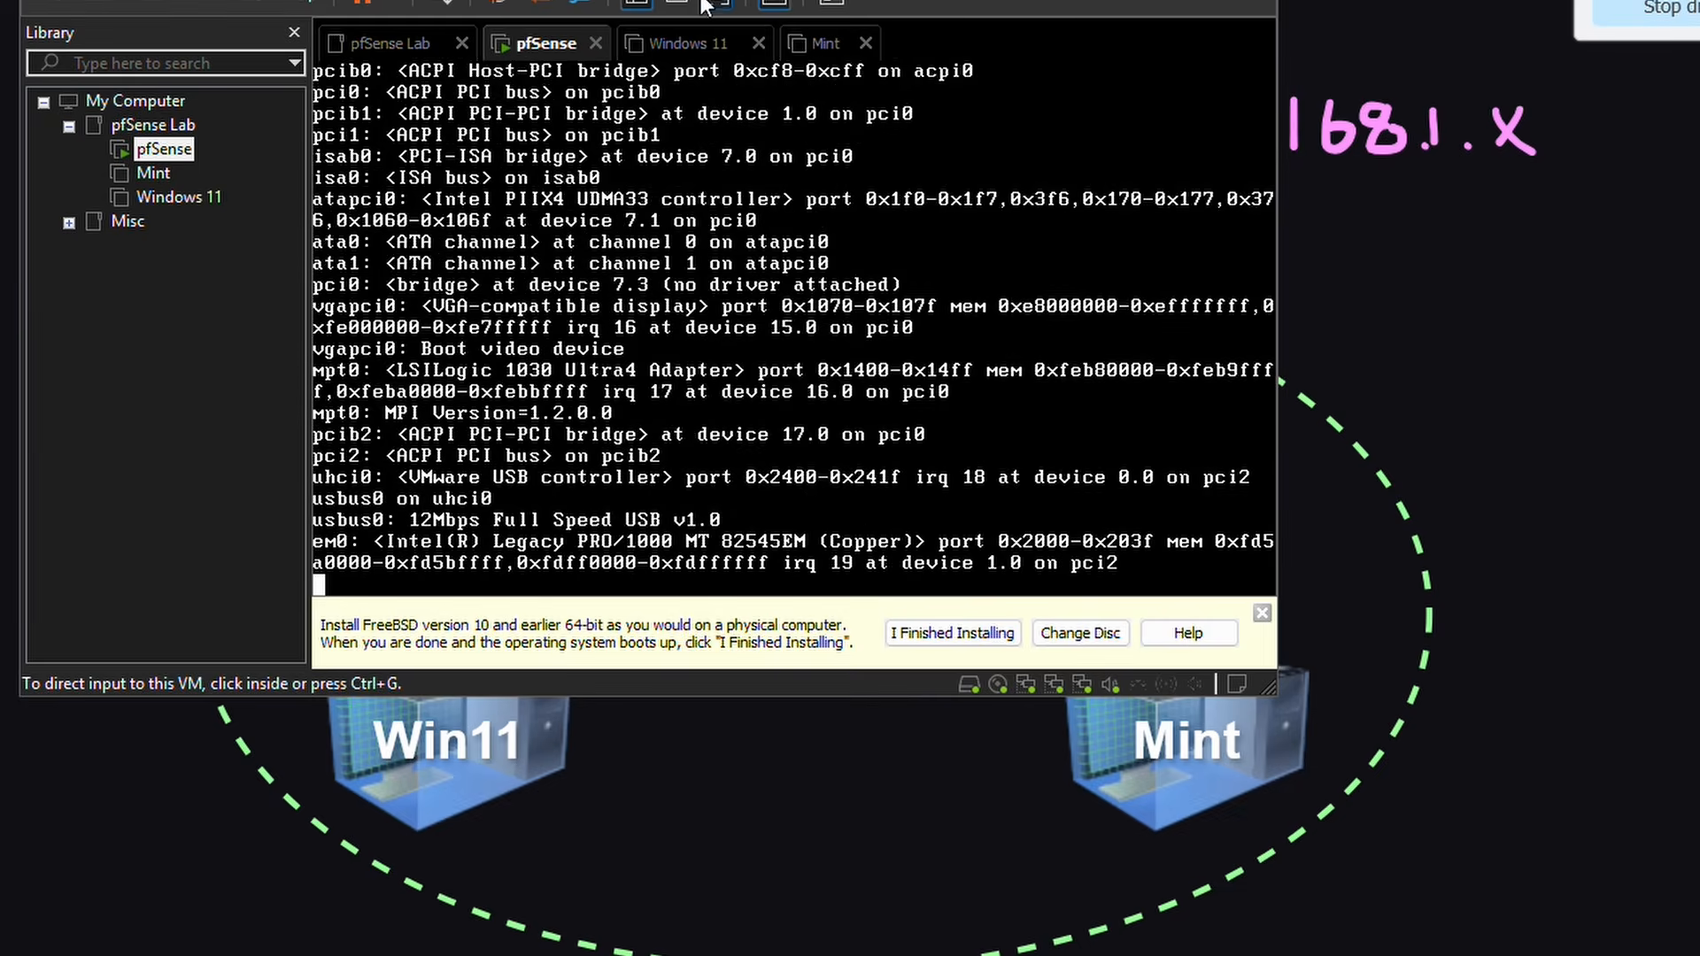
pyautogui.click(704, 3)
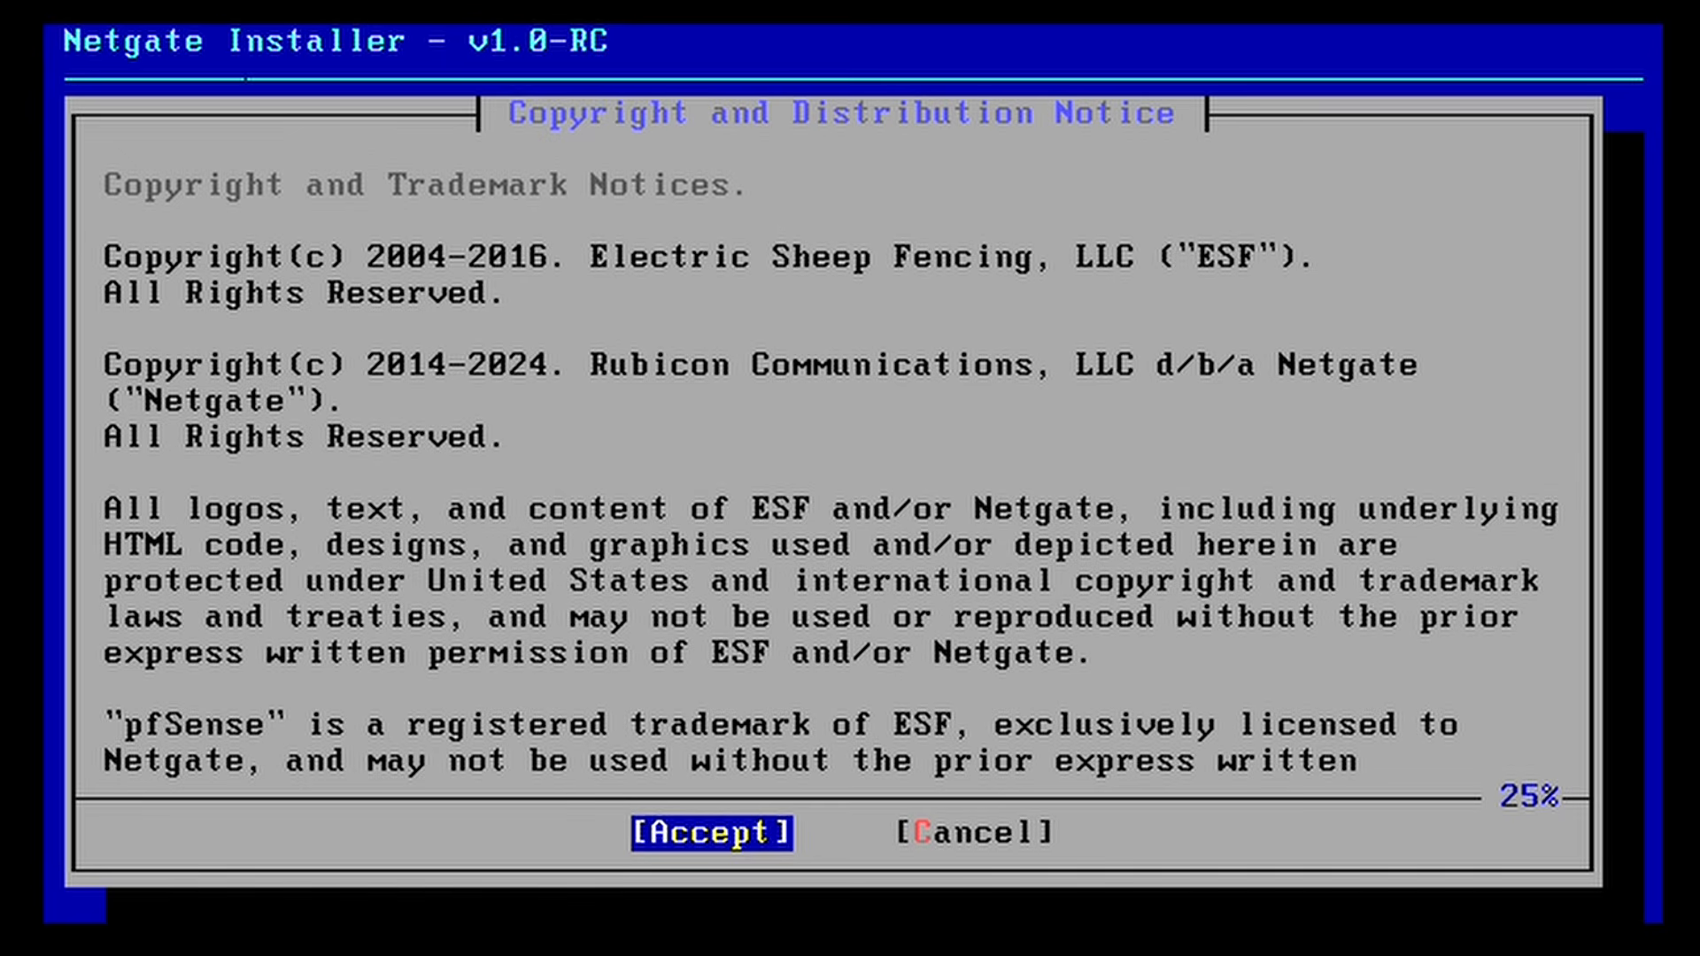
# Step: Accept the copyright notice, choose Install, and acknowledge the network installation message
pyautogui.press('Right')
pyautogui.press('Left')
pyautogui.press('Right')
pyautogui.press('Left')
pyautogui.press('Return')
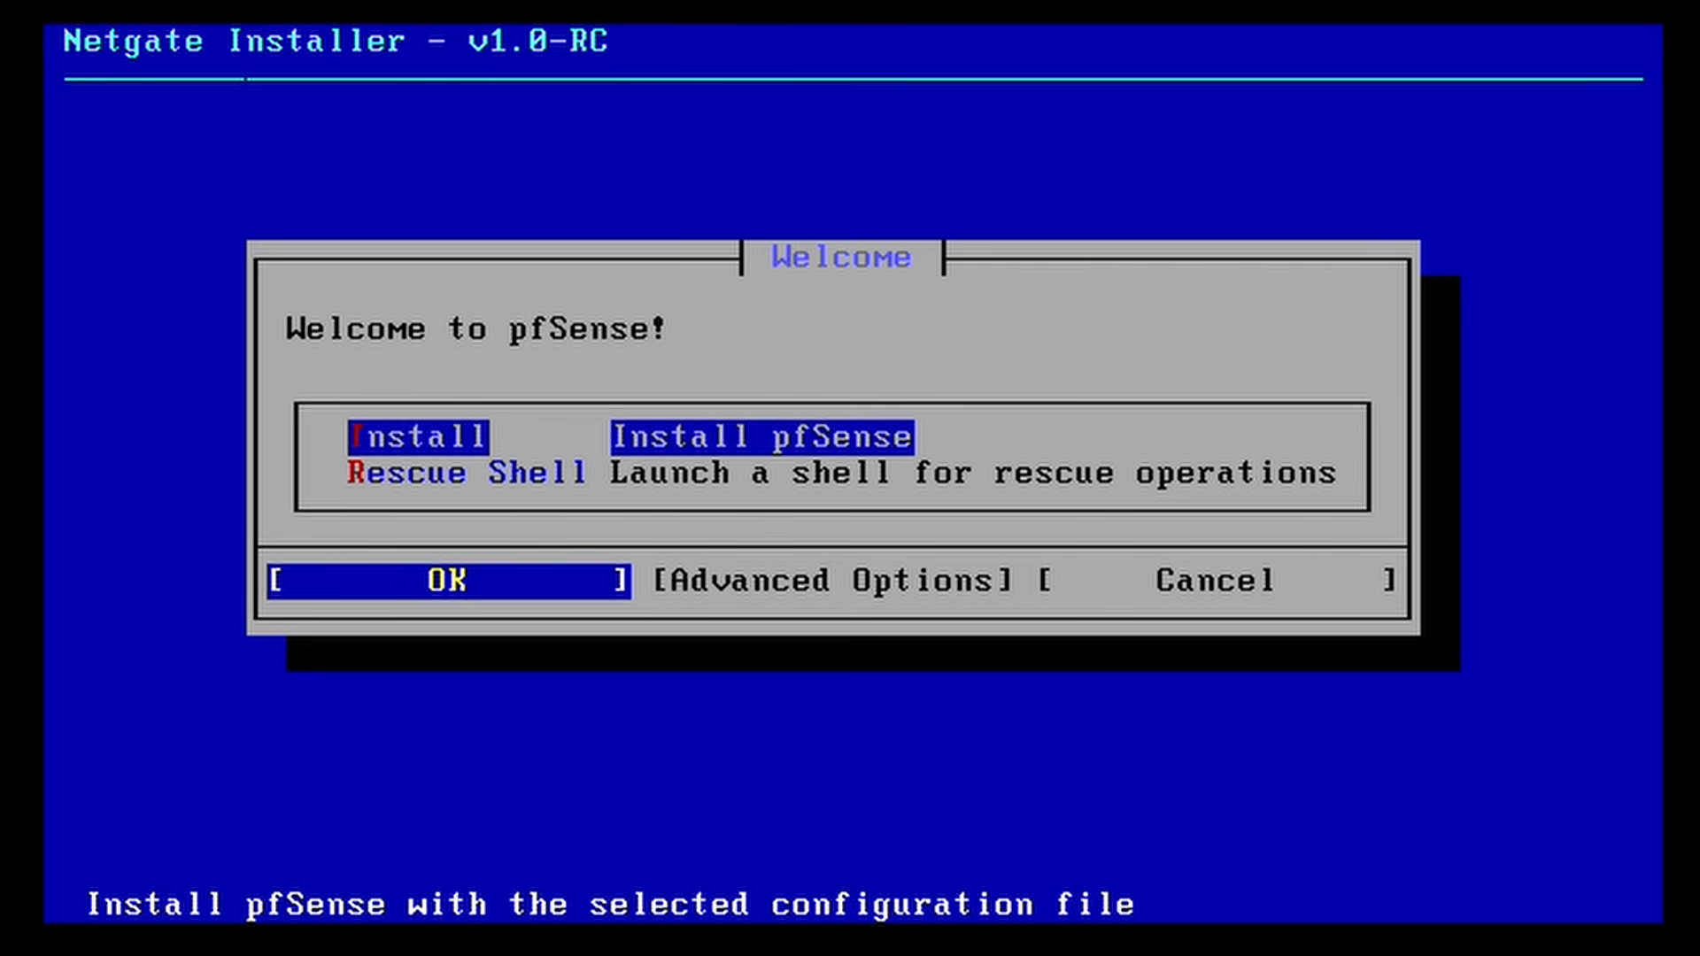
pyautogui.press('Return')
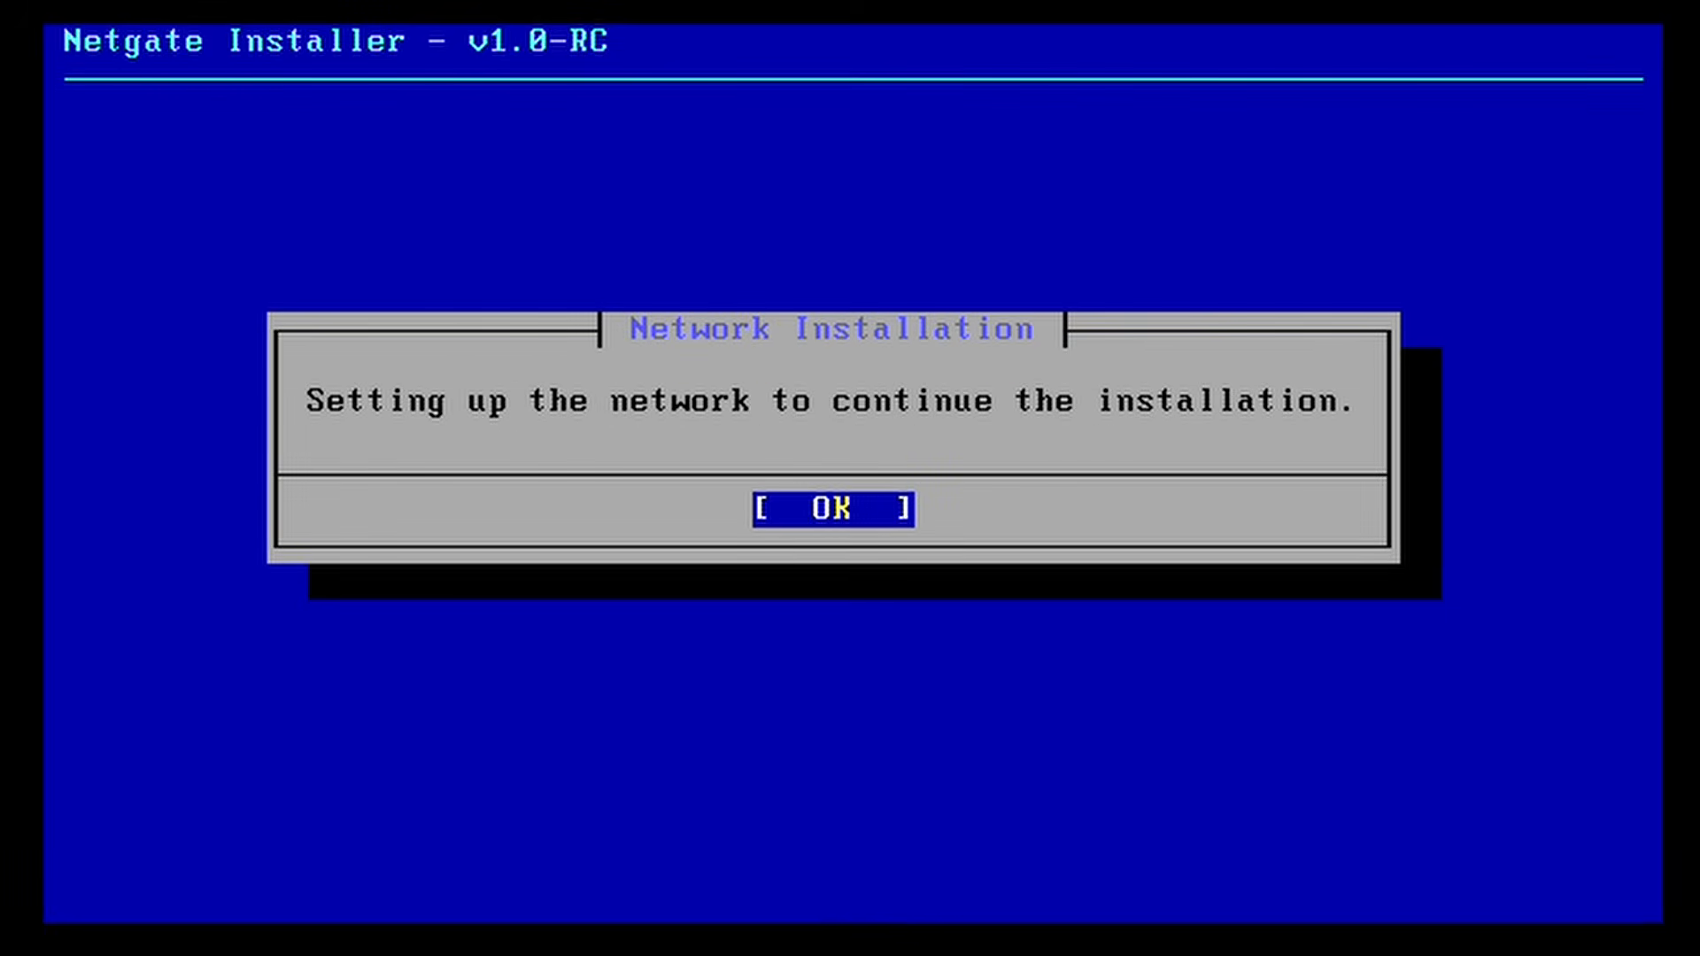
pyautogui.press('Return')
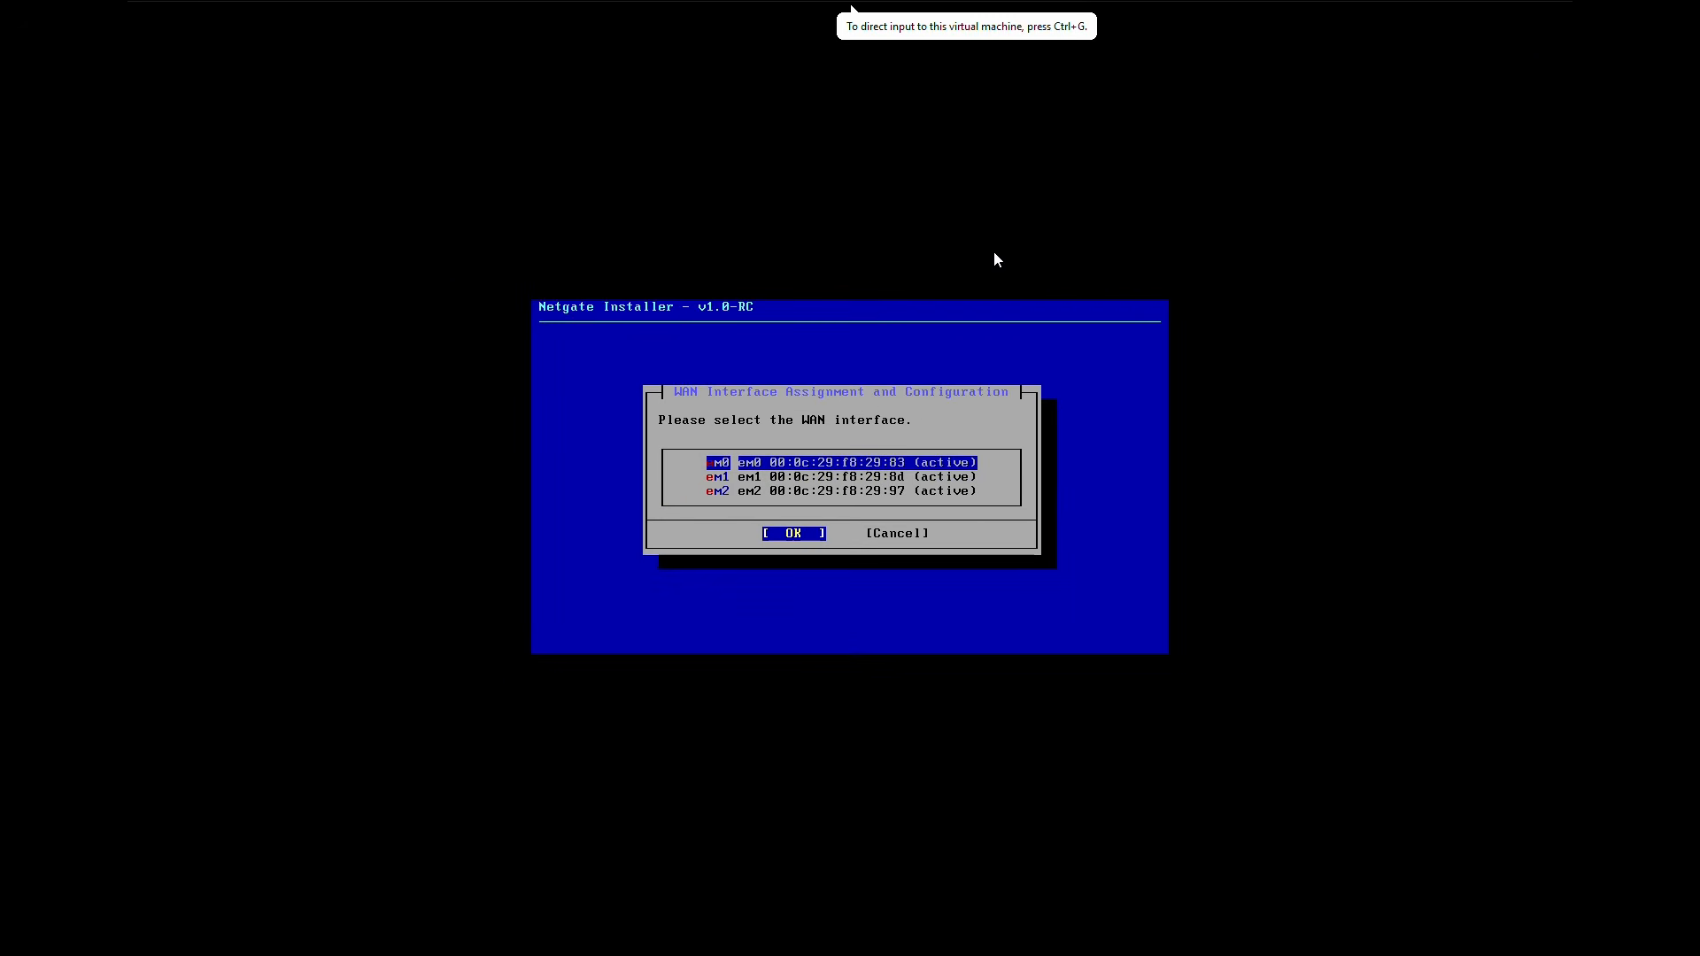
# Step: Open the pfSense VM settings and check the first network adapter's MAC address
pyautogui.moveTo(797, 7)
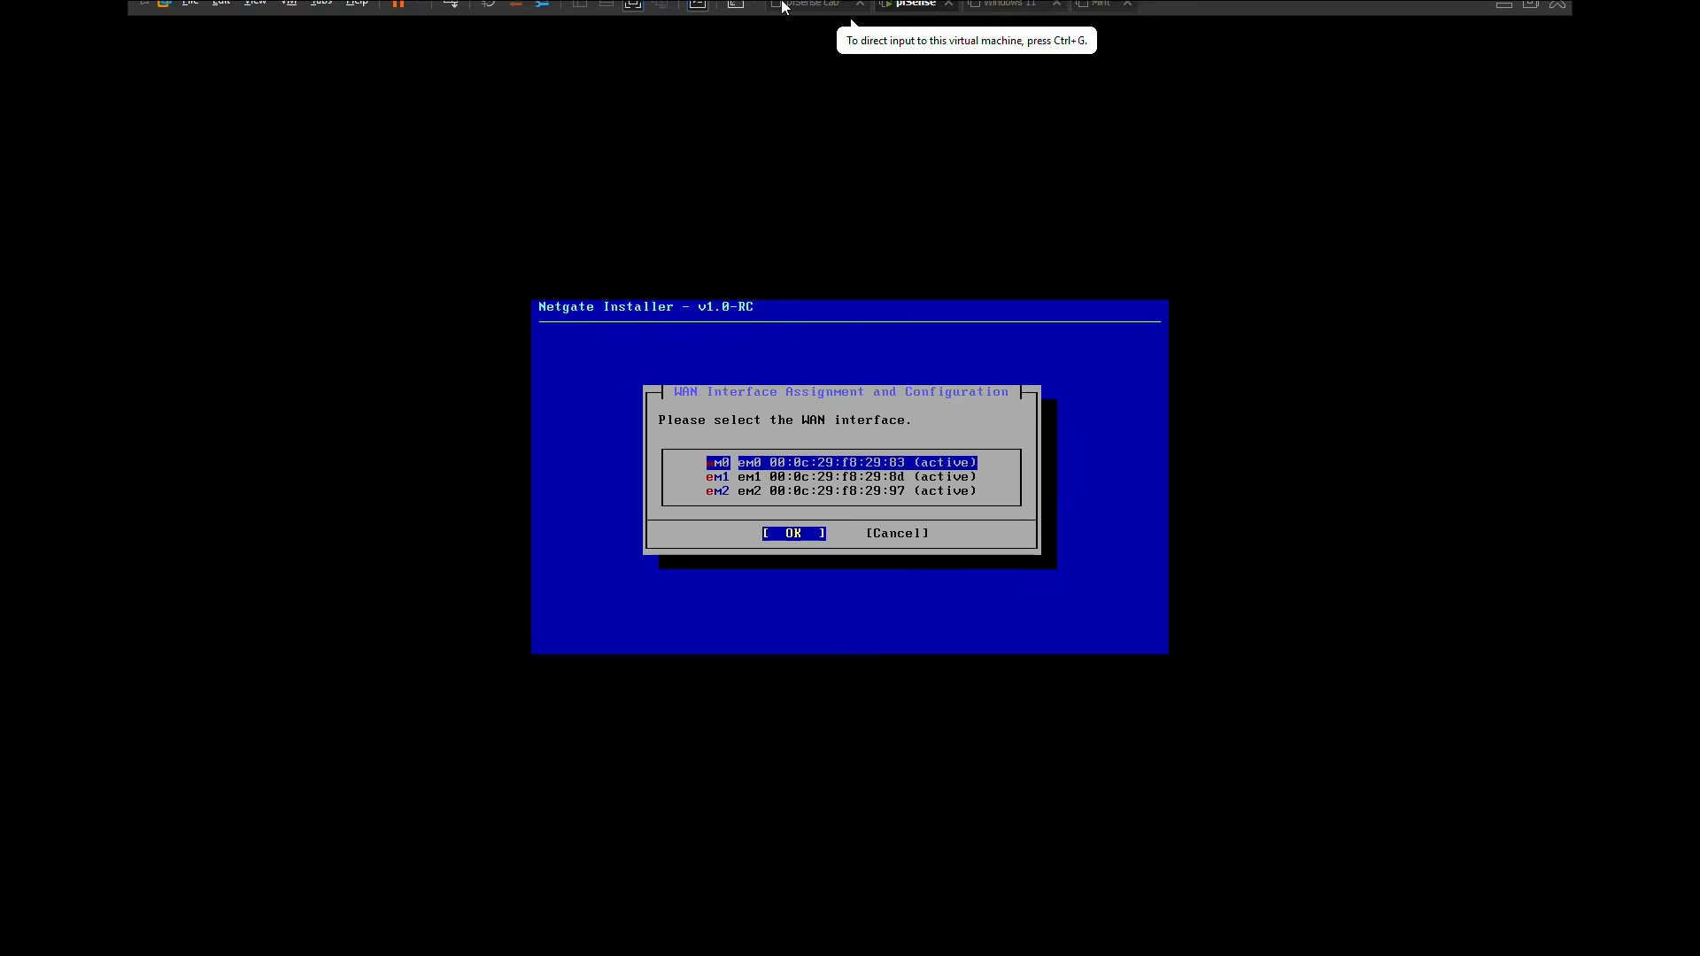
pyautogui.rightClick(926, 14)
pyautogui.click(983, 266)
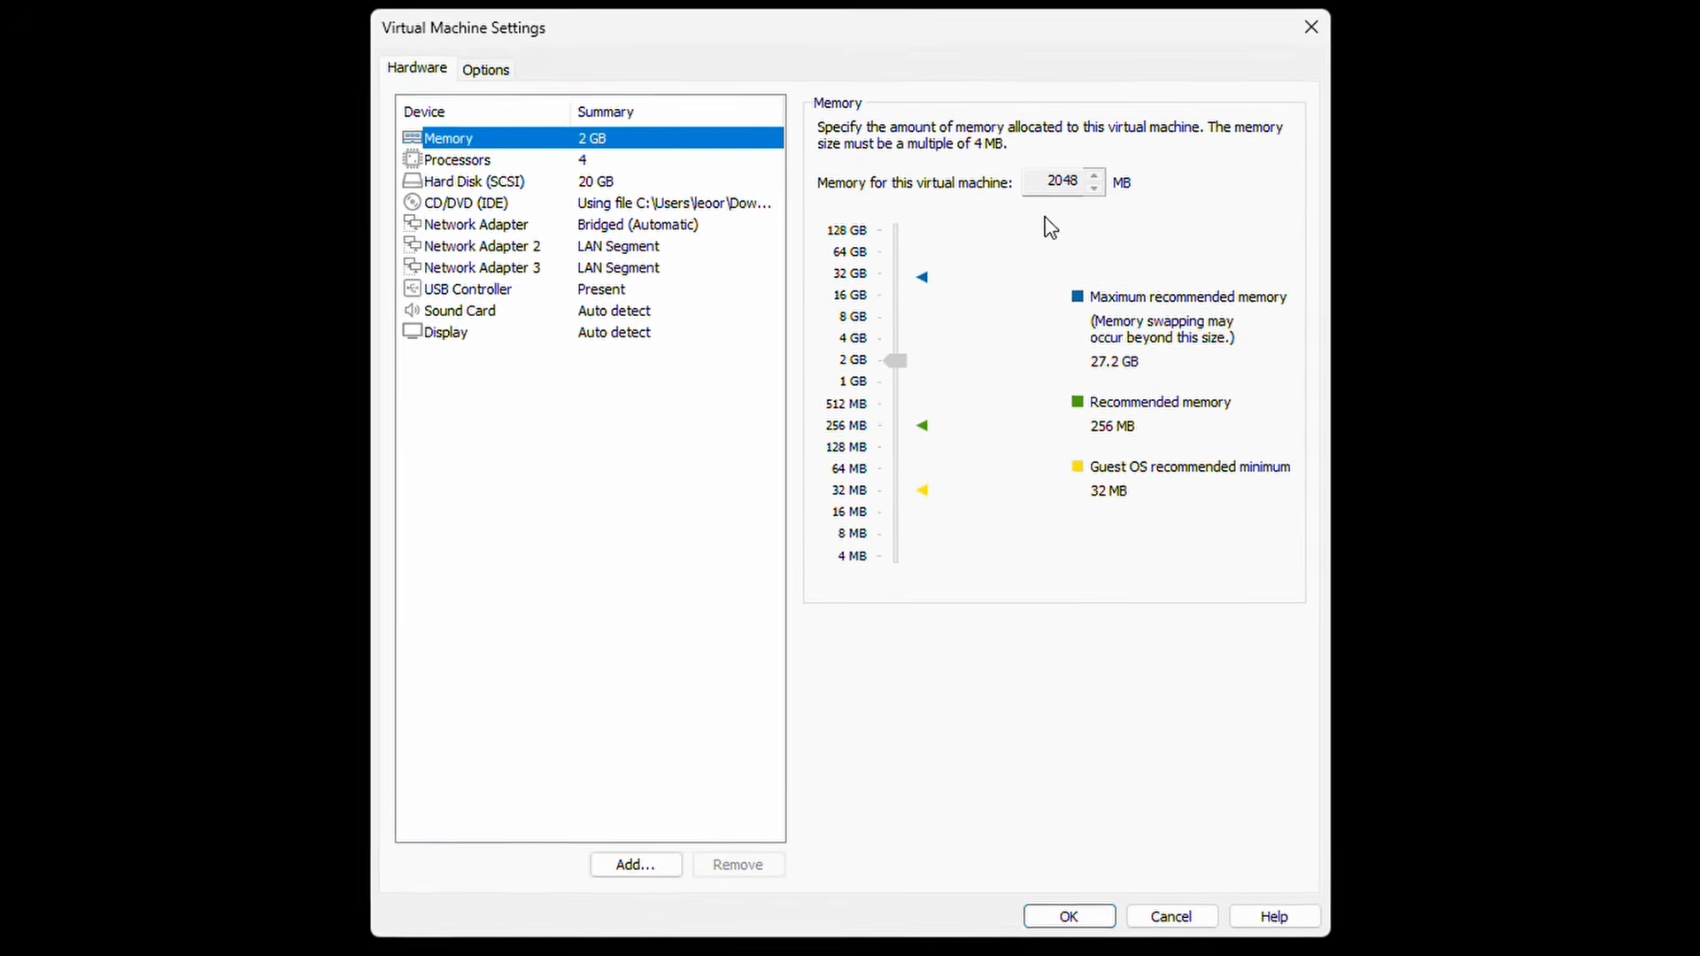
pyautogui.click(494, 226)
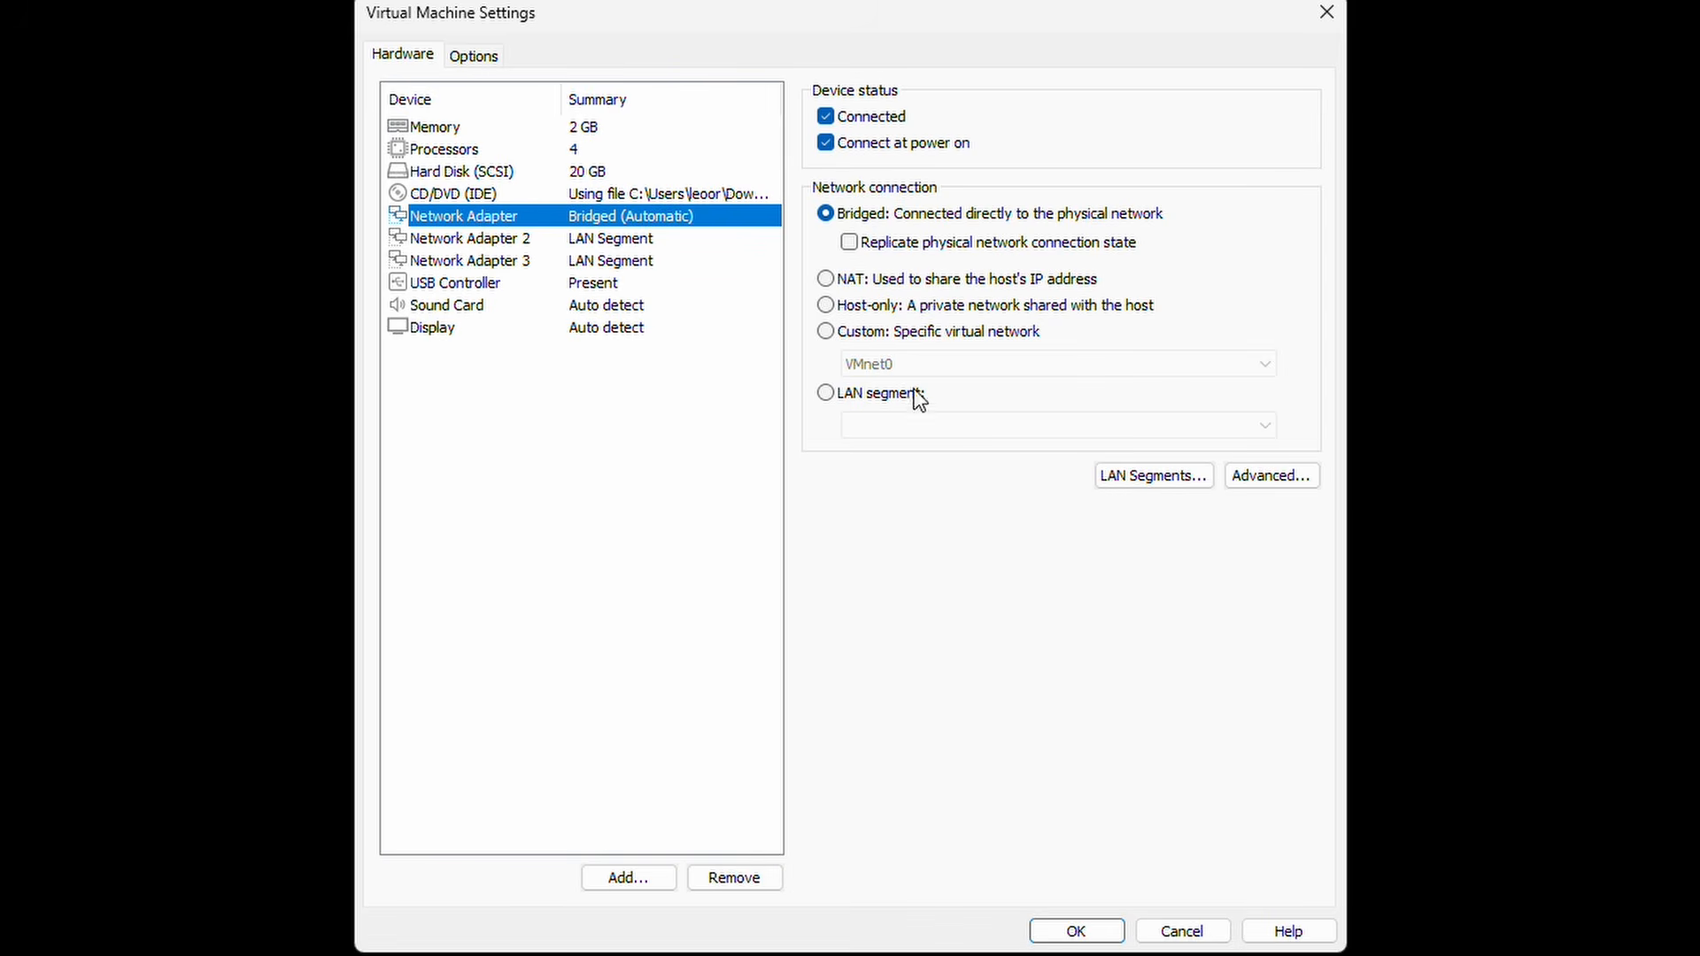
pyautogui.click(1267, 475)
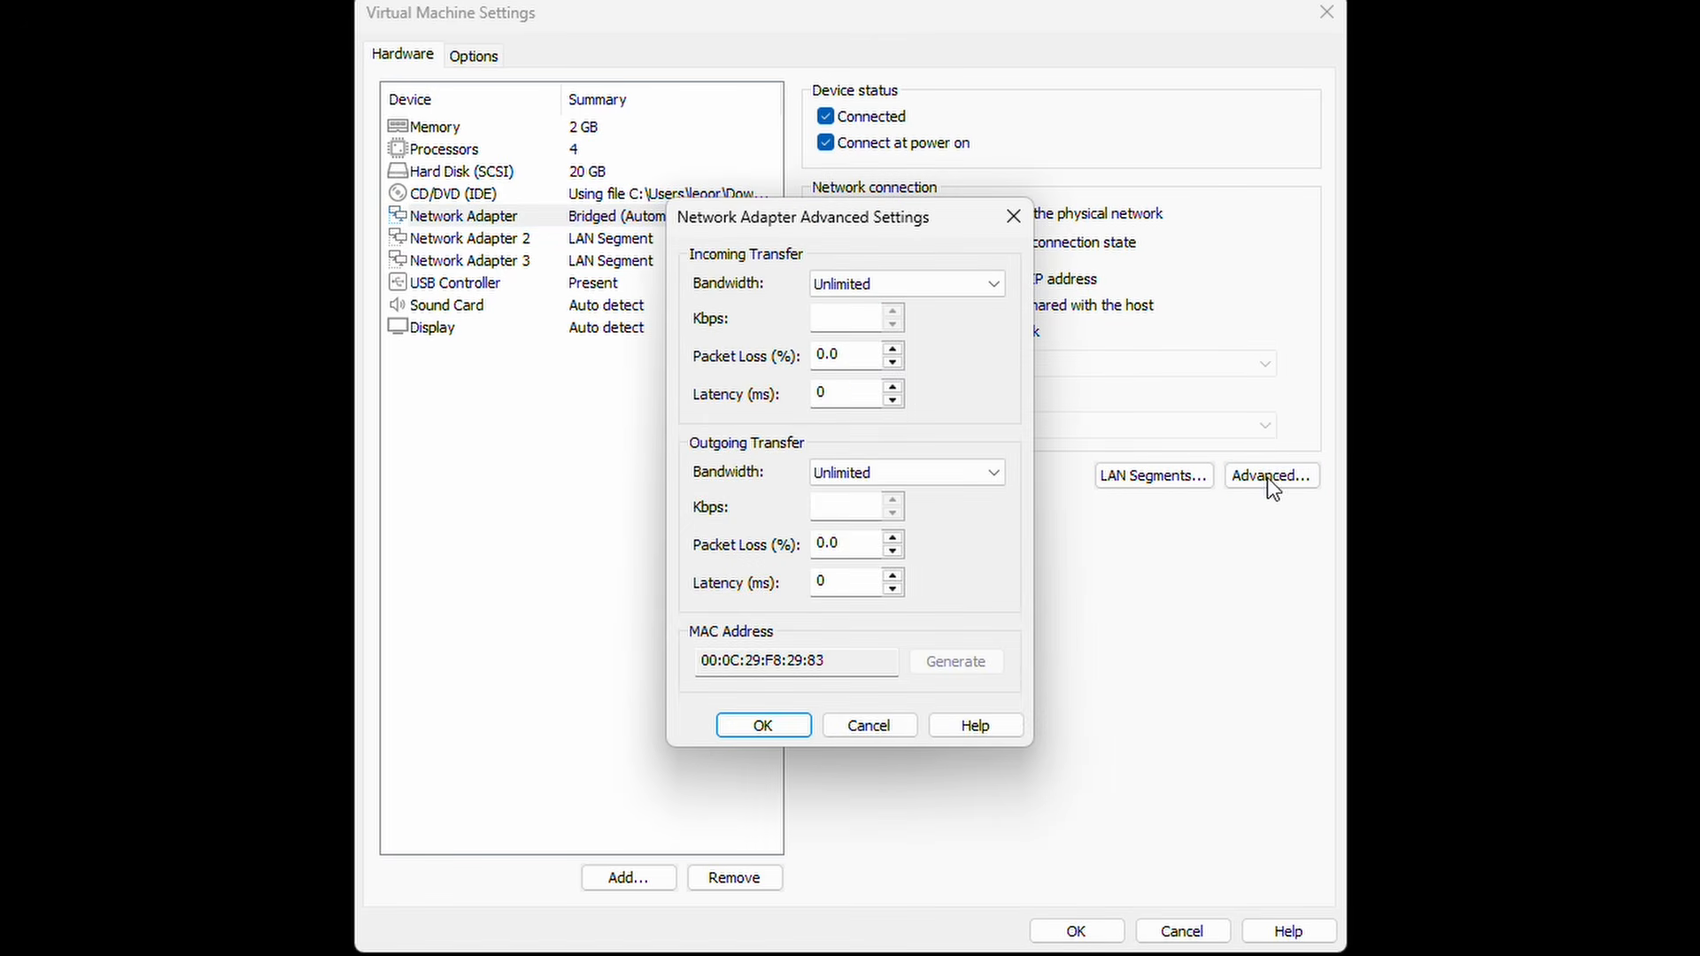
pyautogui.click(911, 724)
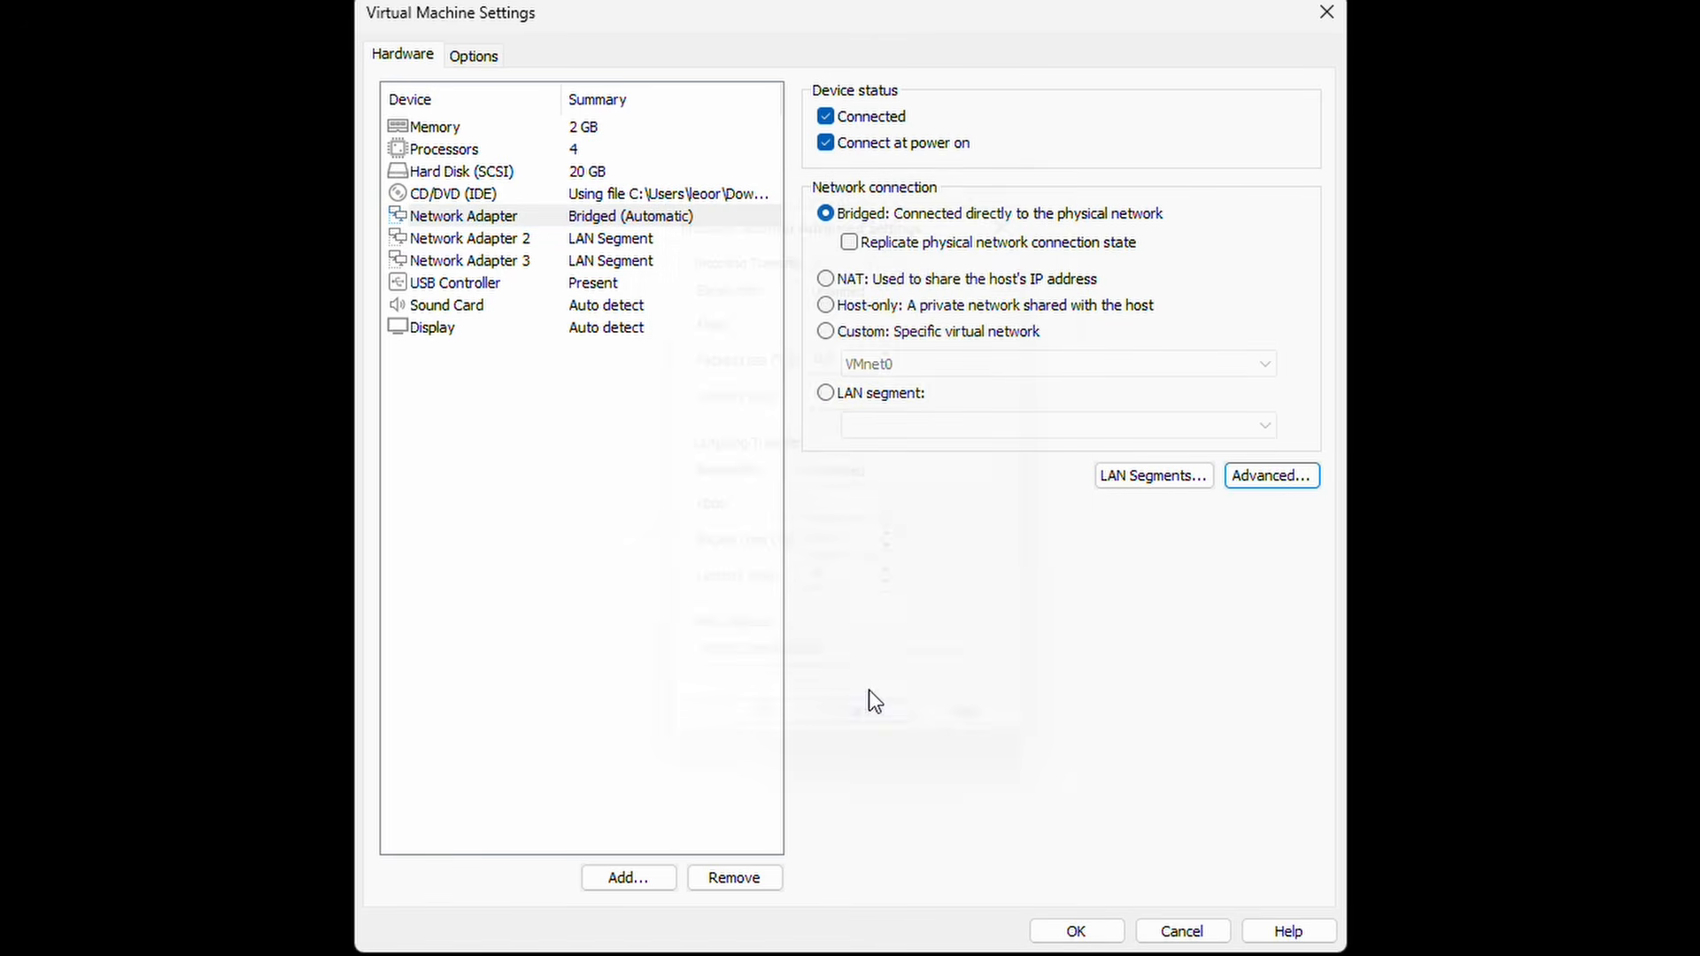
pyautogui.moveTo(785, 16); pyautogui.dragTo(1377, 0)
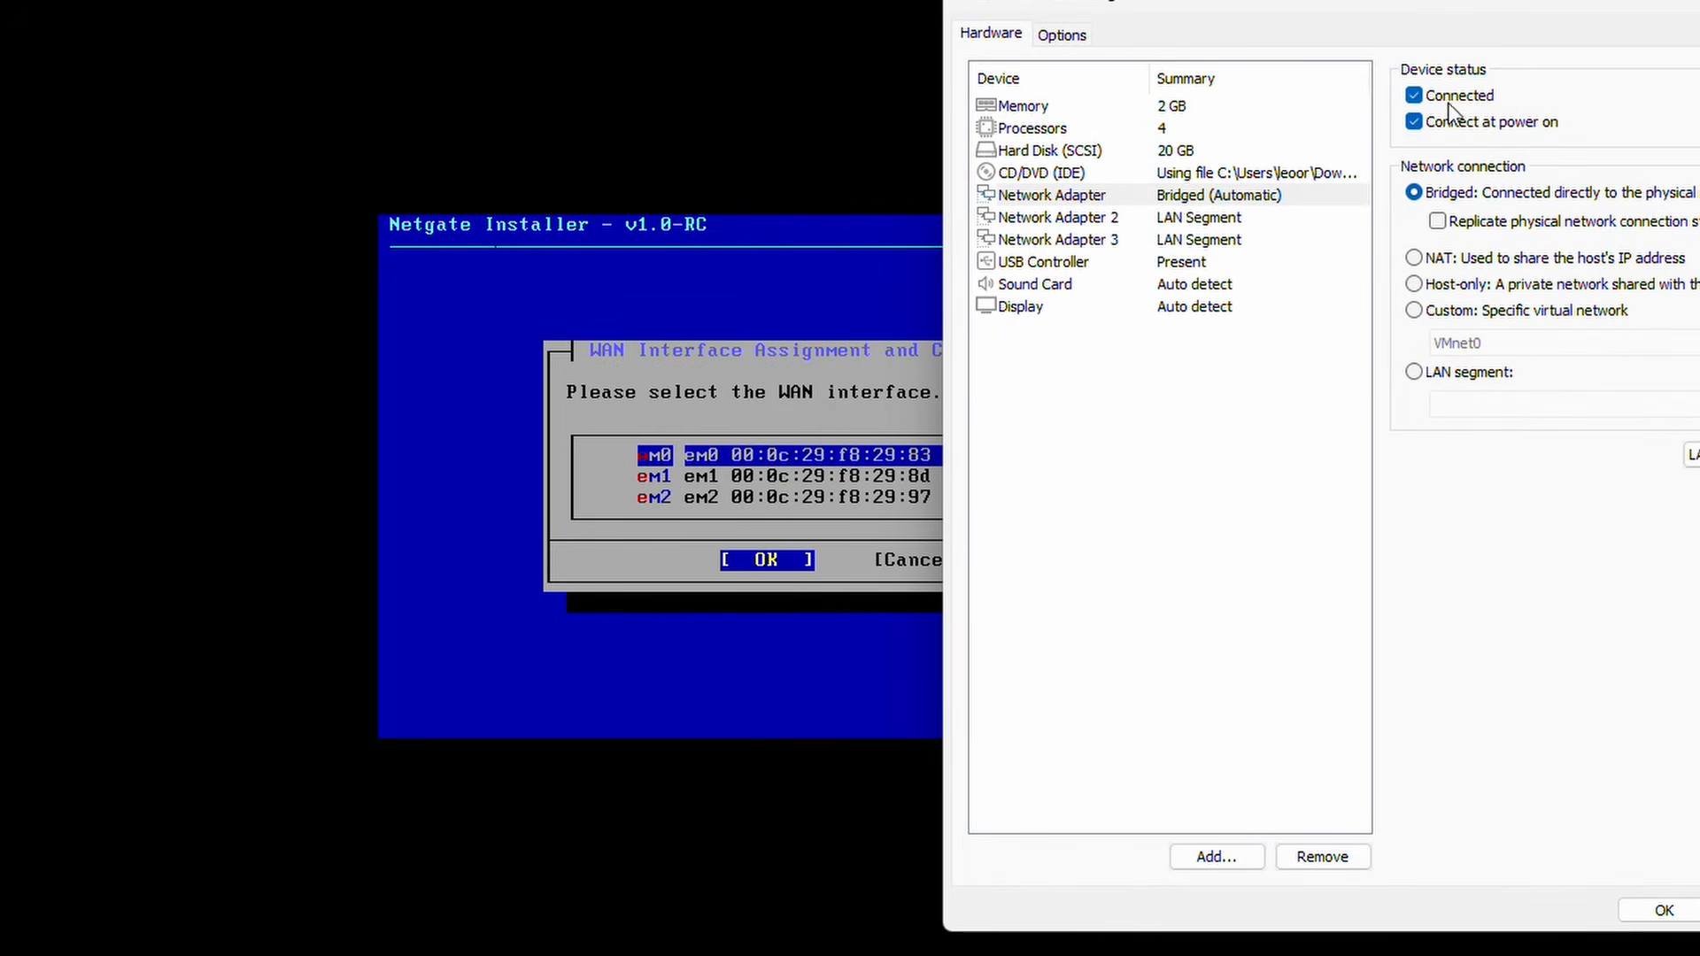
# Step: Check the MACs of adapters 2 (ending 8D) and 3 (ending 97), then close the settings
pyautogui.click(1185, 221)
pyautogui.click(1691, 454)
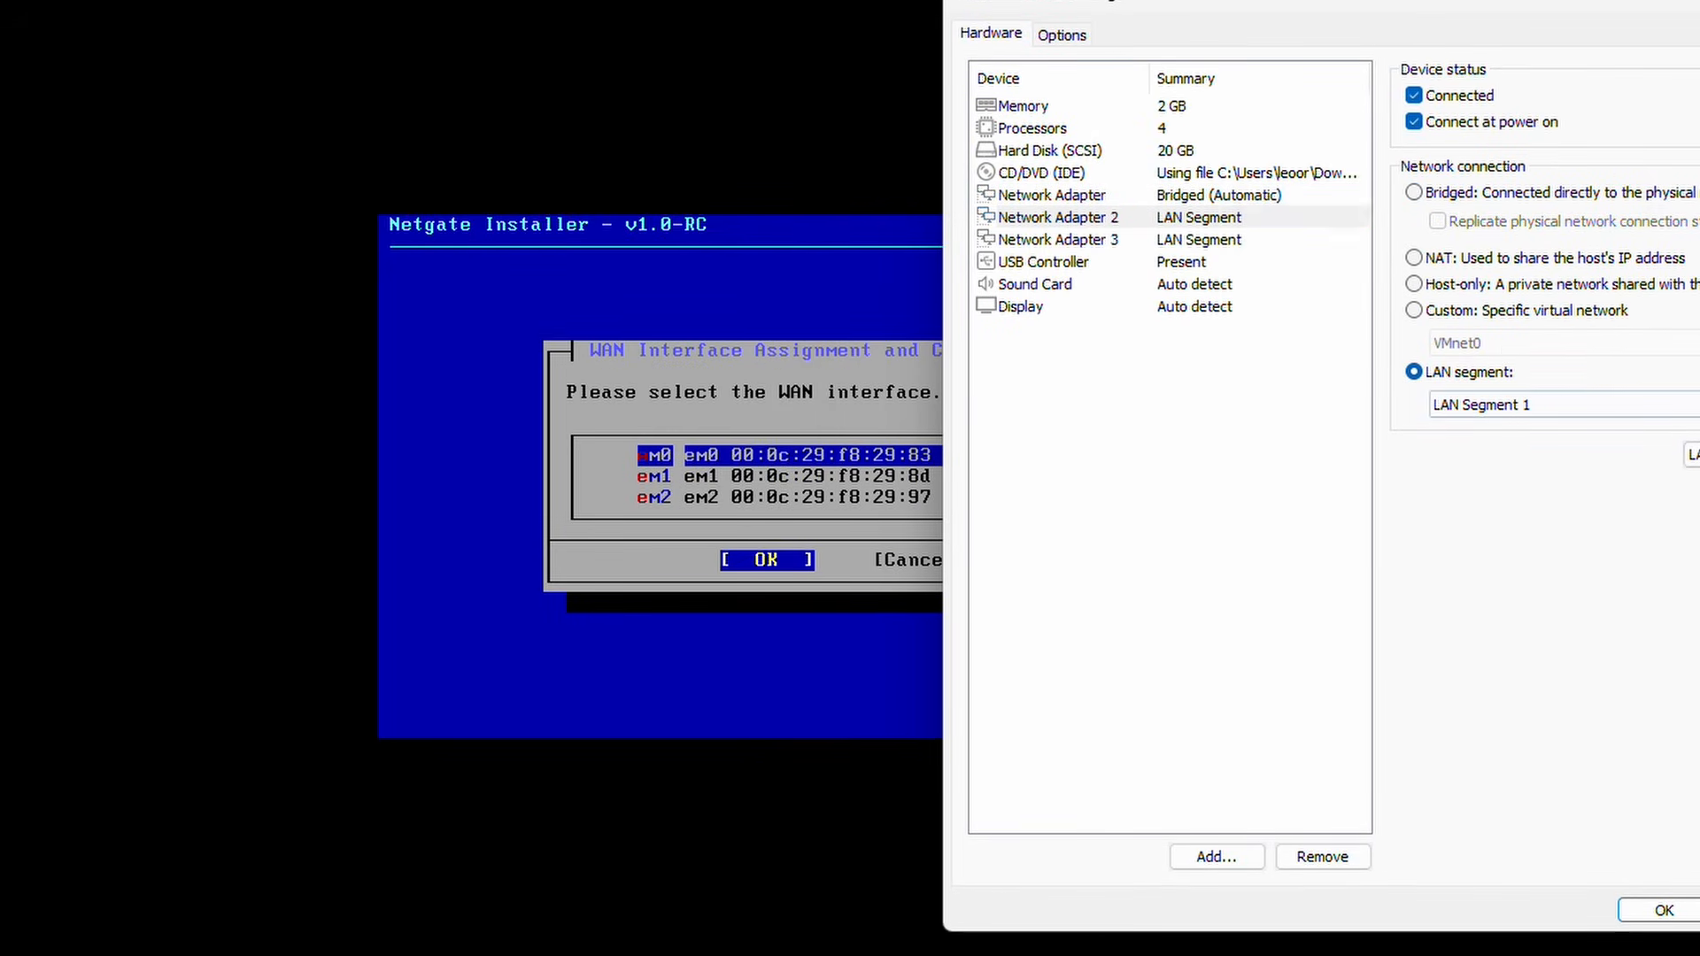
pyautogui.moveTo(1399, 641); pyautogui.dragTo(1461, 648)
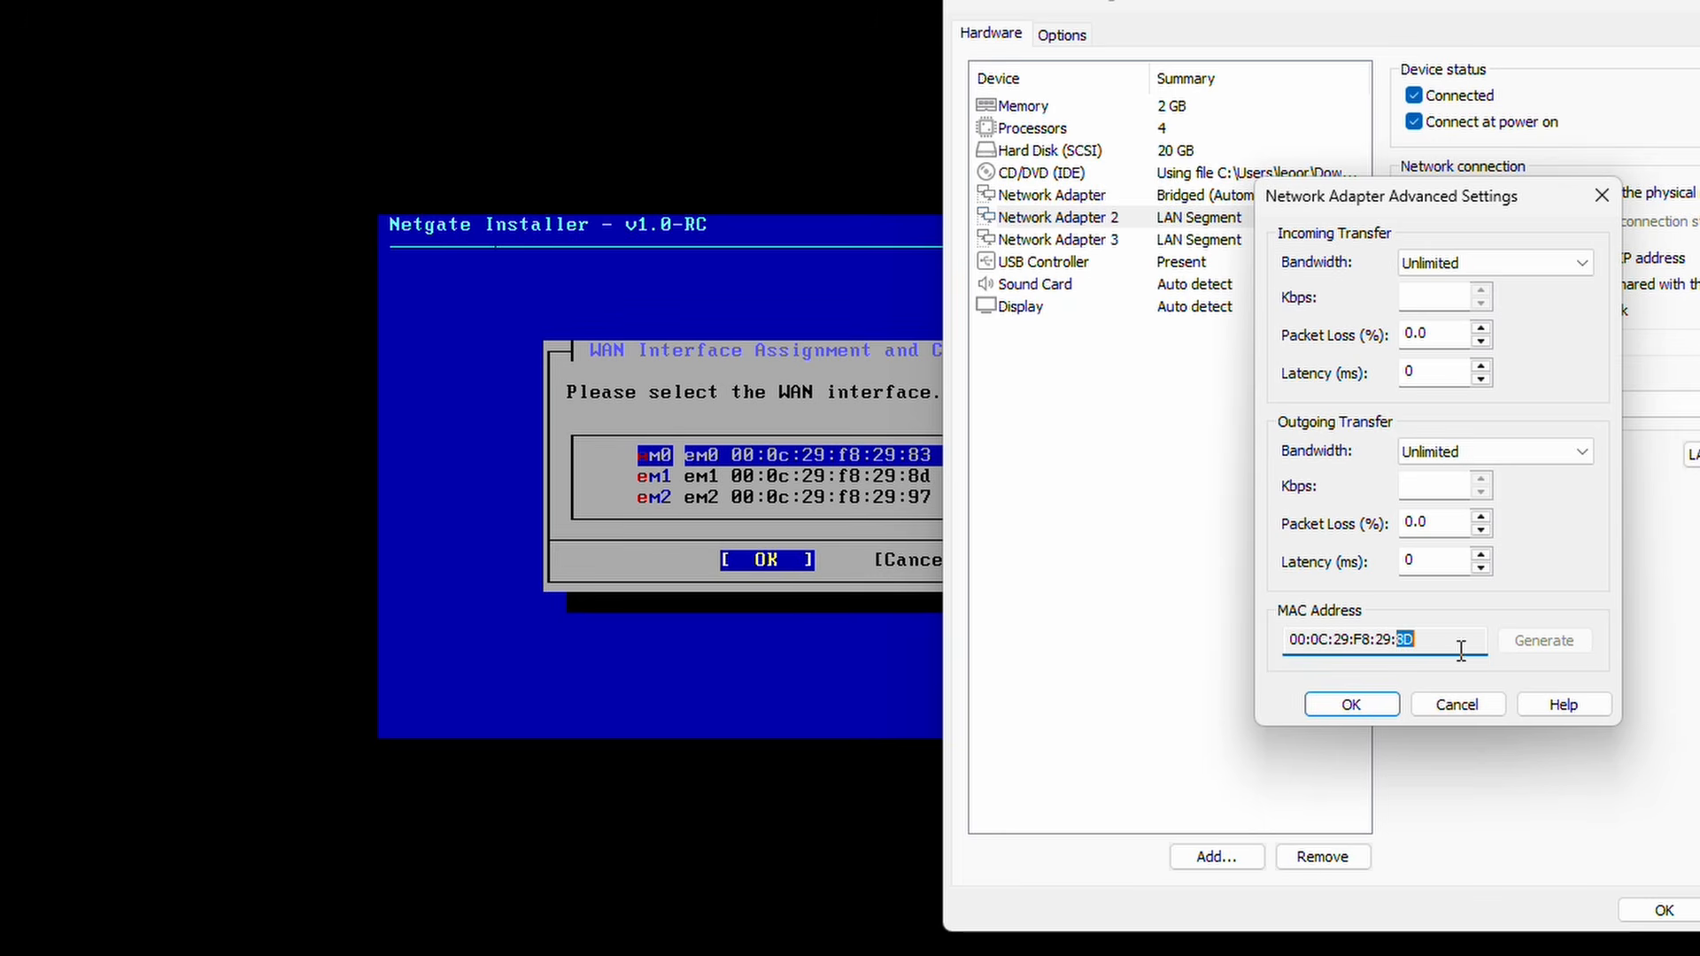
pyautogui.click(1459, 706)
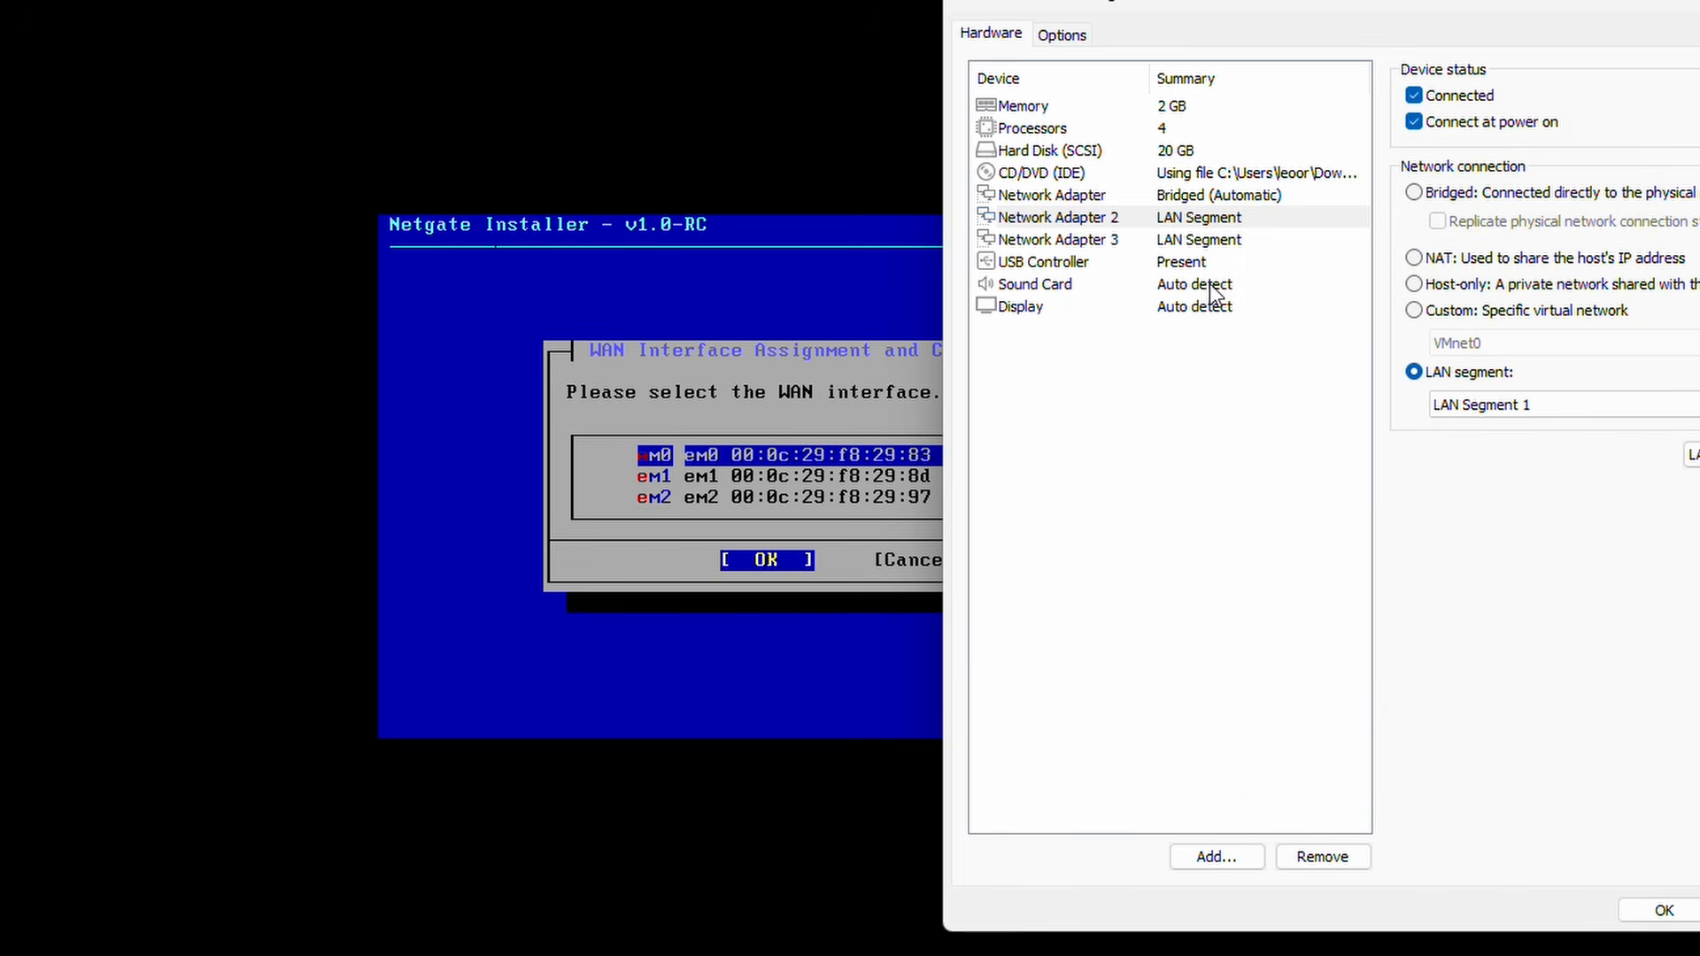
pyautogui.click(1206, 244)
pyautogui.click(1689, 455)
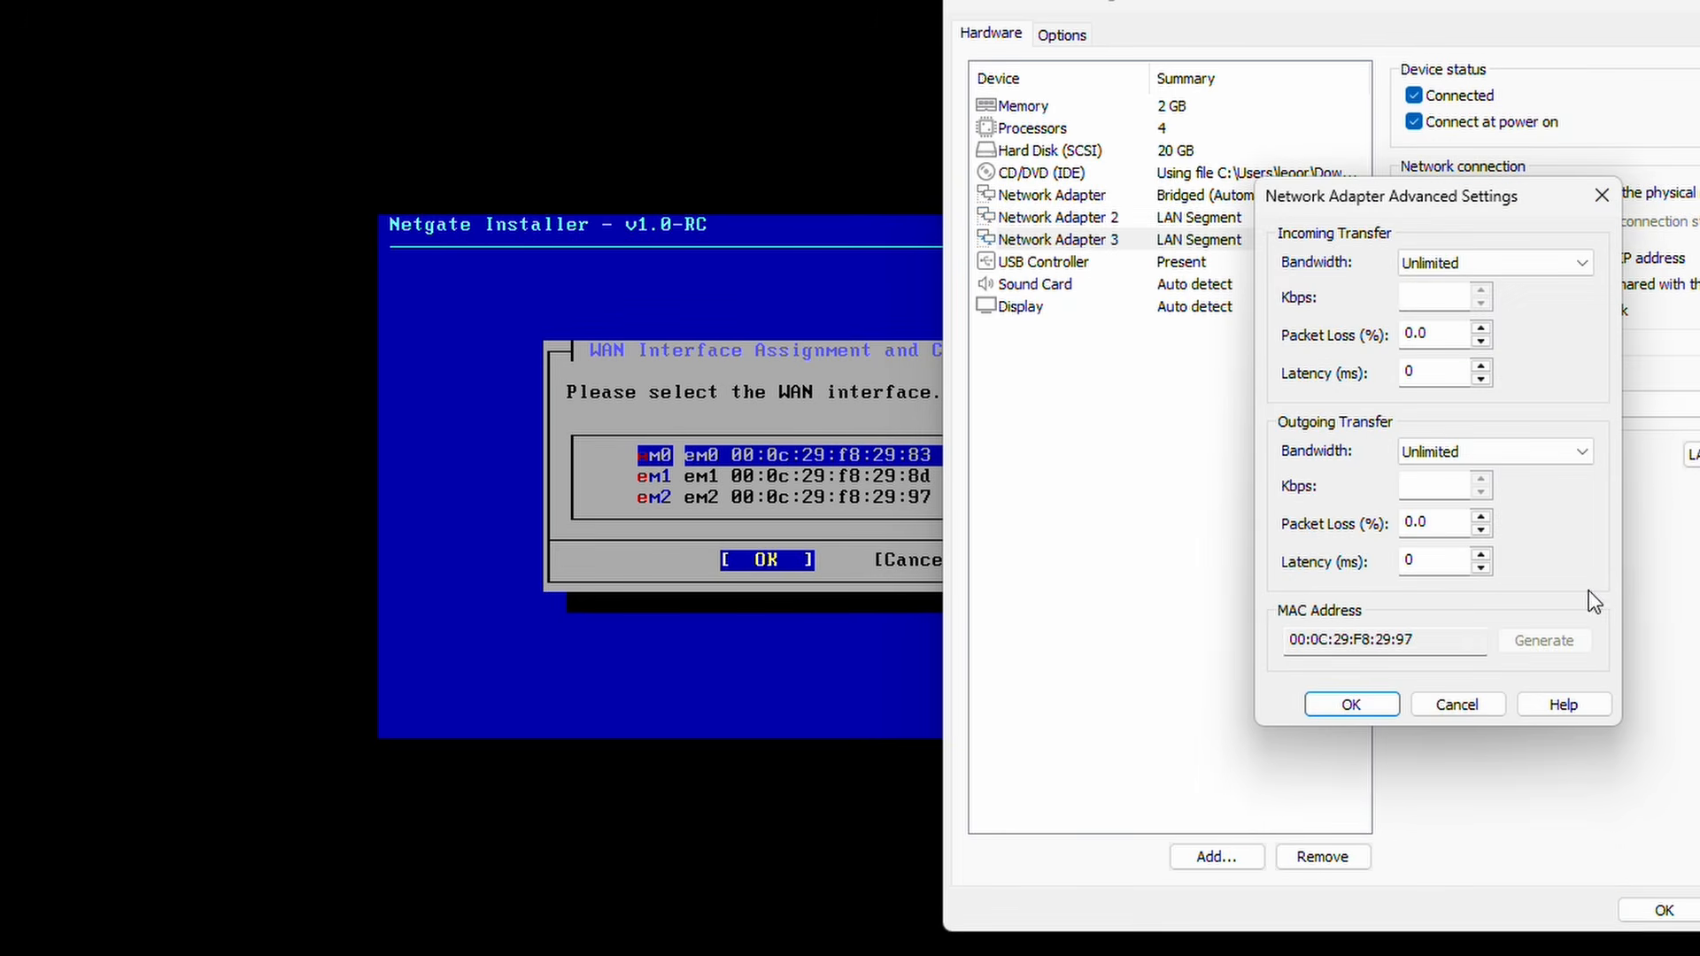
pyautogui.moveTo(1398, 641); pyautogui.dragTo(1472, 649)
pyautogui.click(1457, 705)
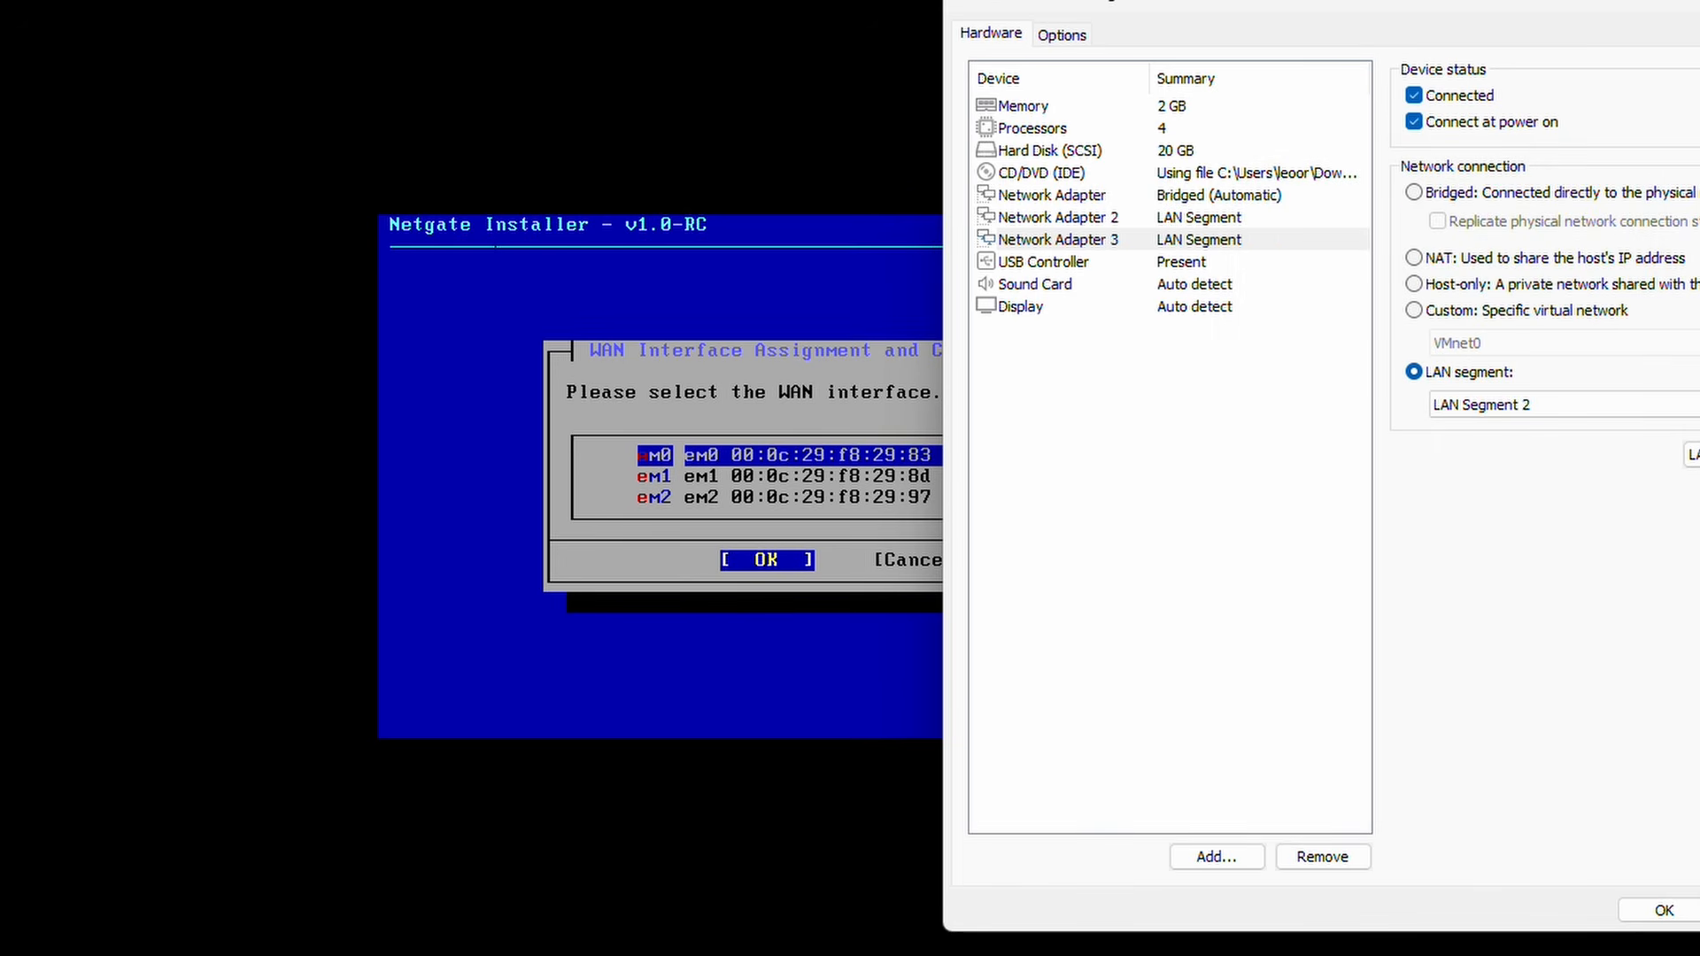
pyautogui.click(1664, 910)
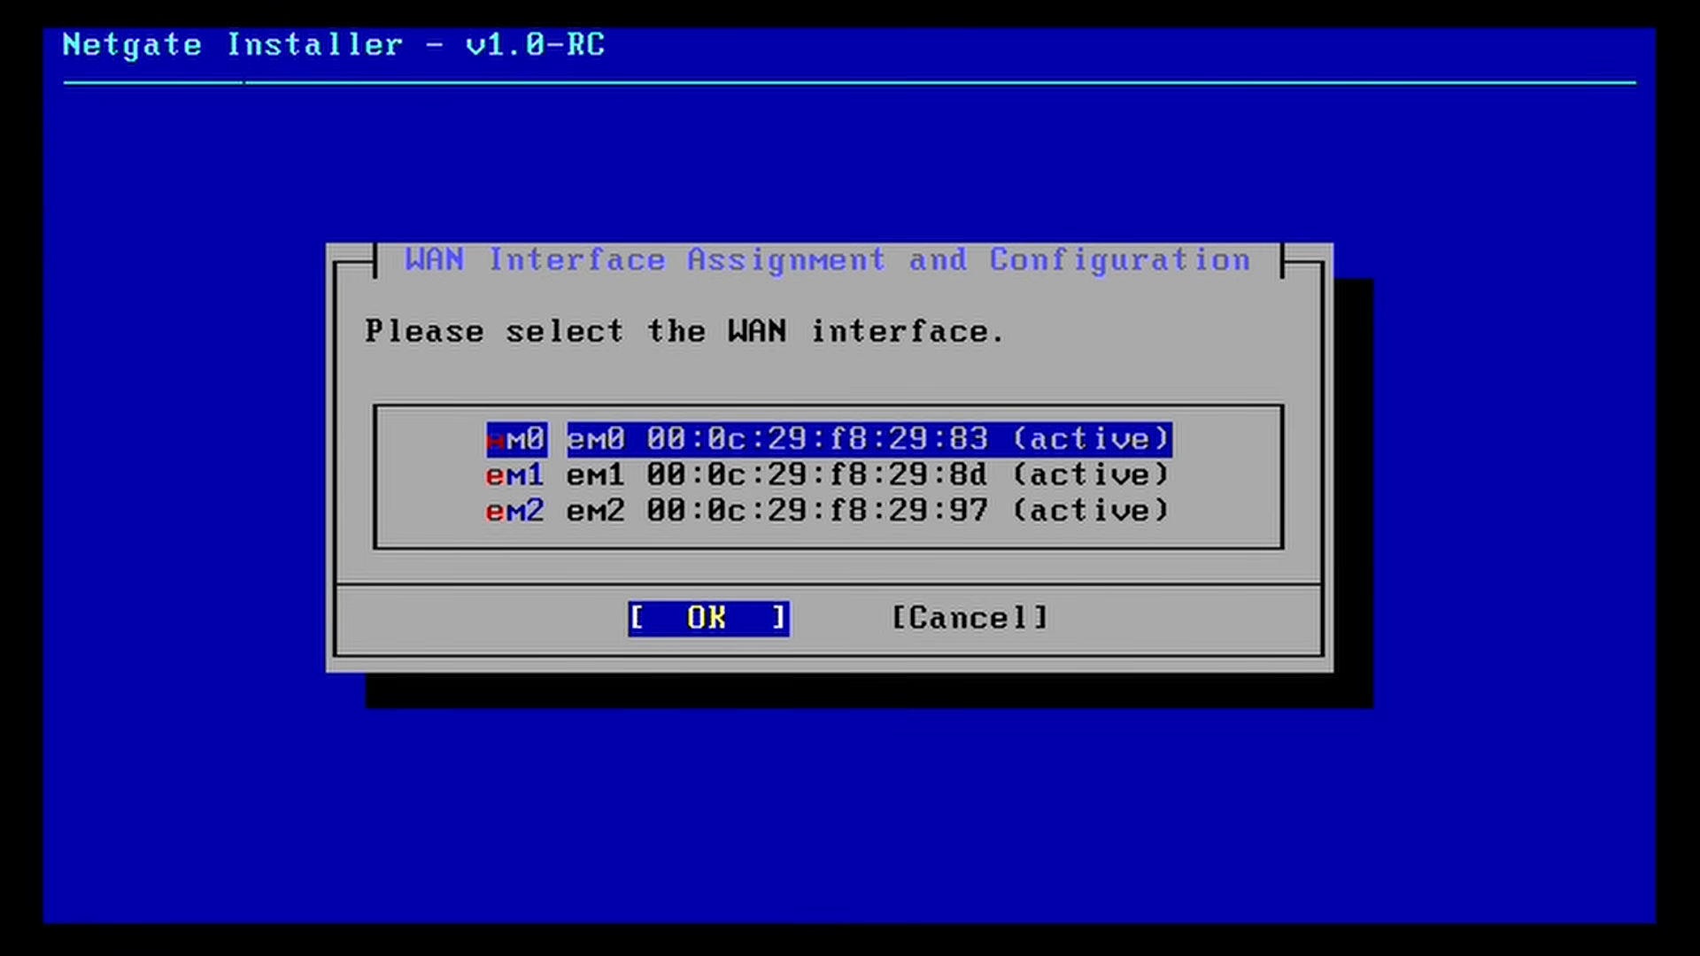
# Step: Pick em0 as the WAN interface, keep its DHCP client mode, and continue
pyautogui.press('Down')
pyautogui.press('Up')
pyautogui.press('Return')
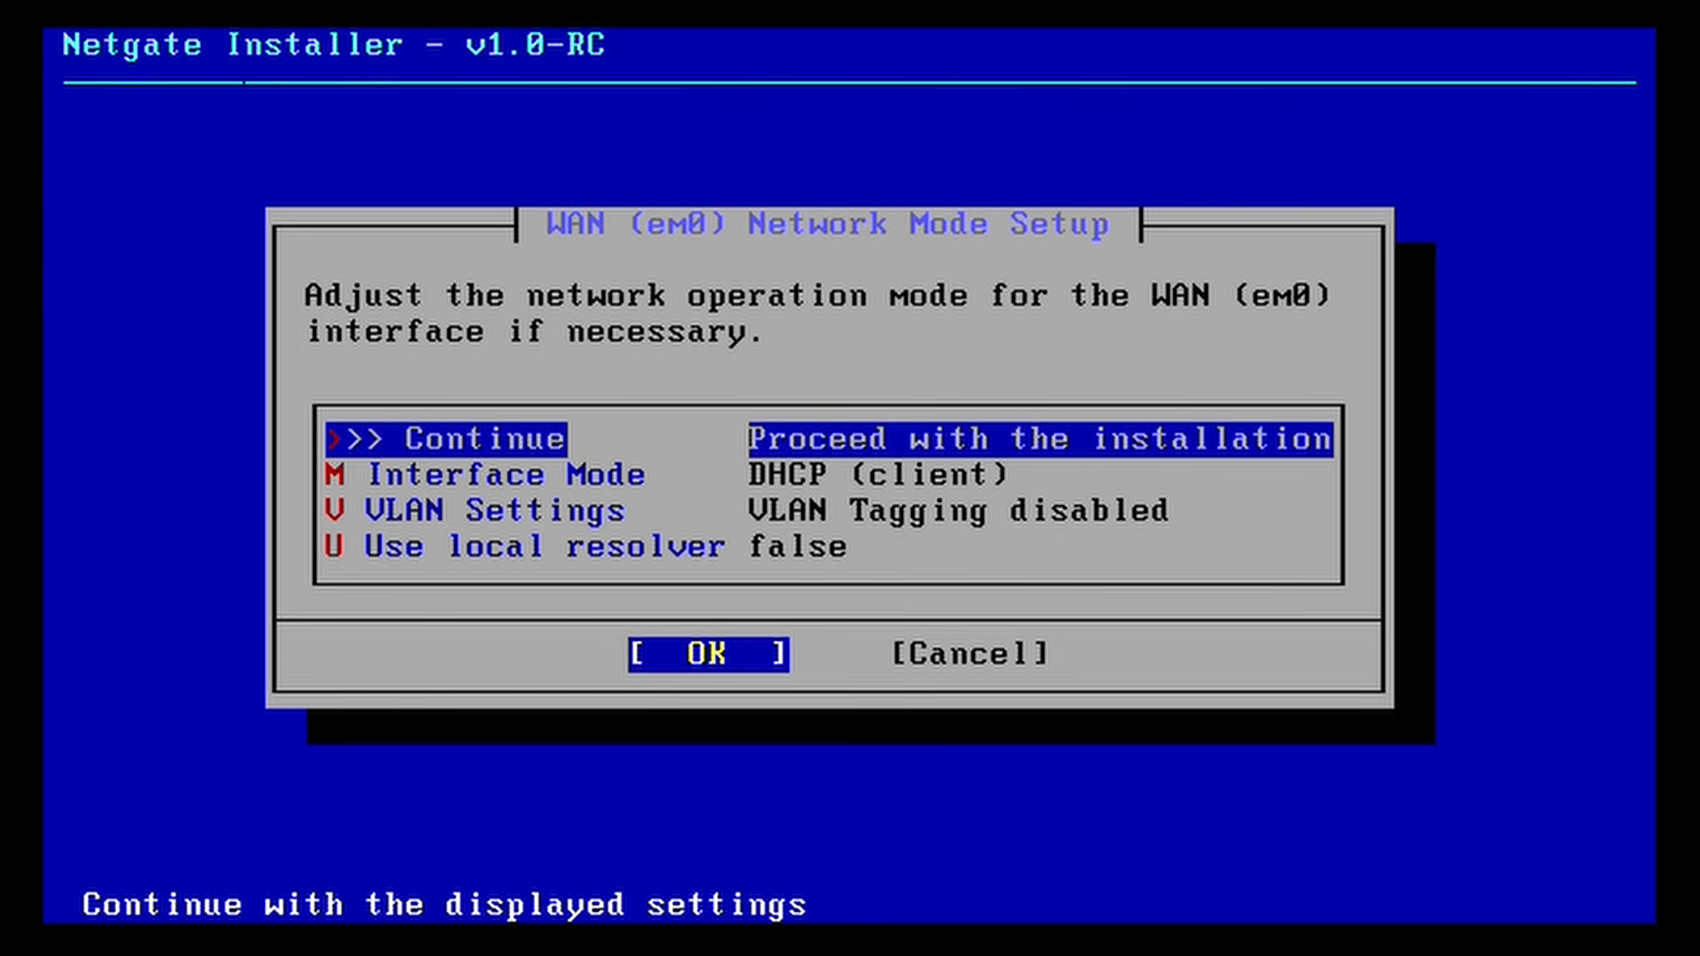
pyautogui.press('Down')
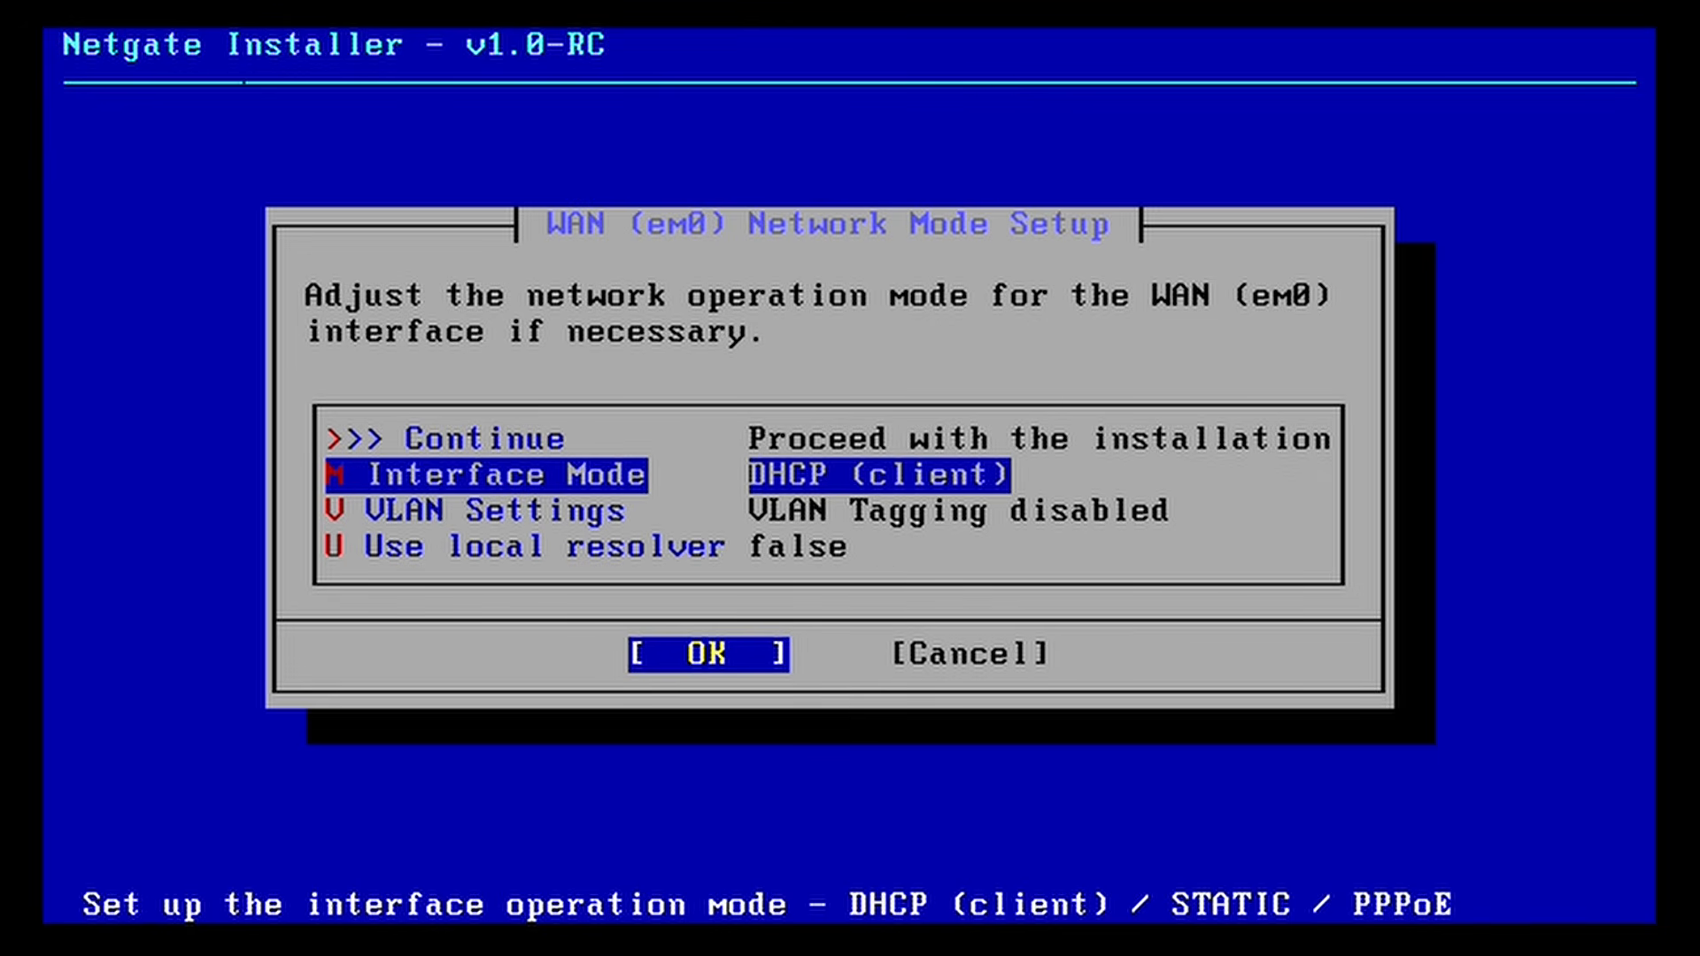
pyautogui.press('Up')
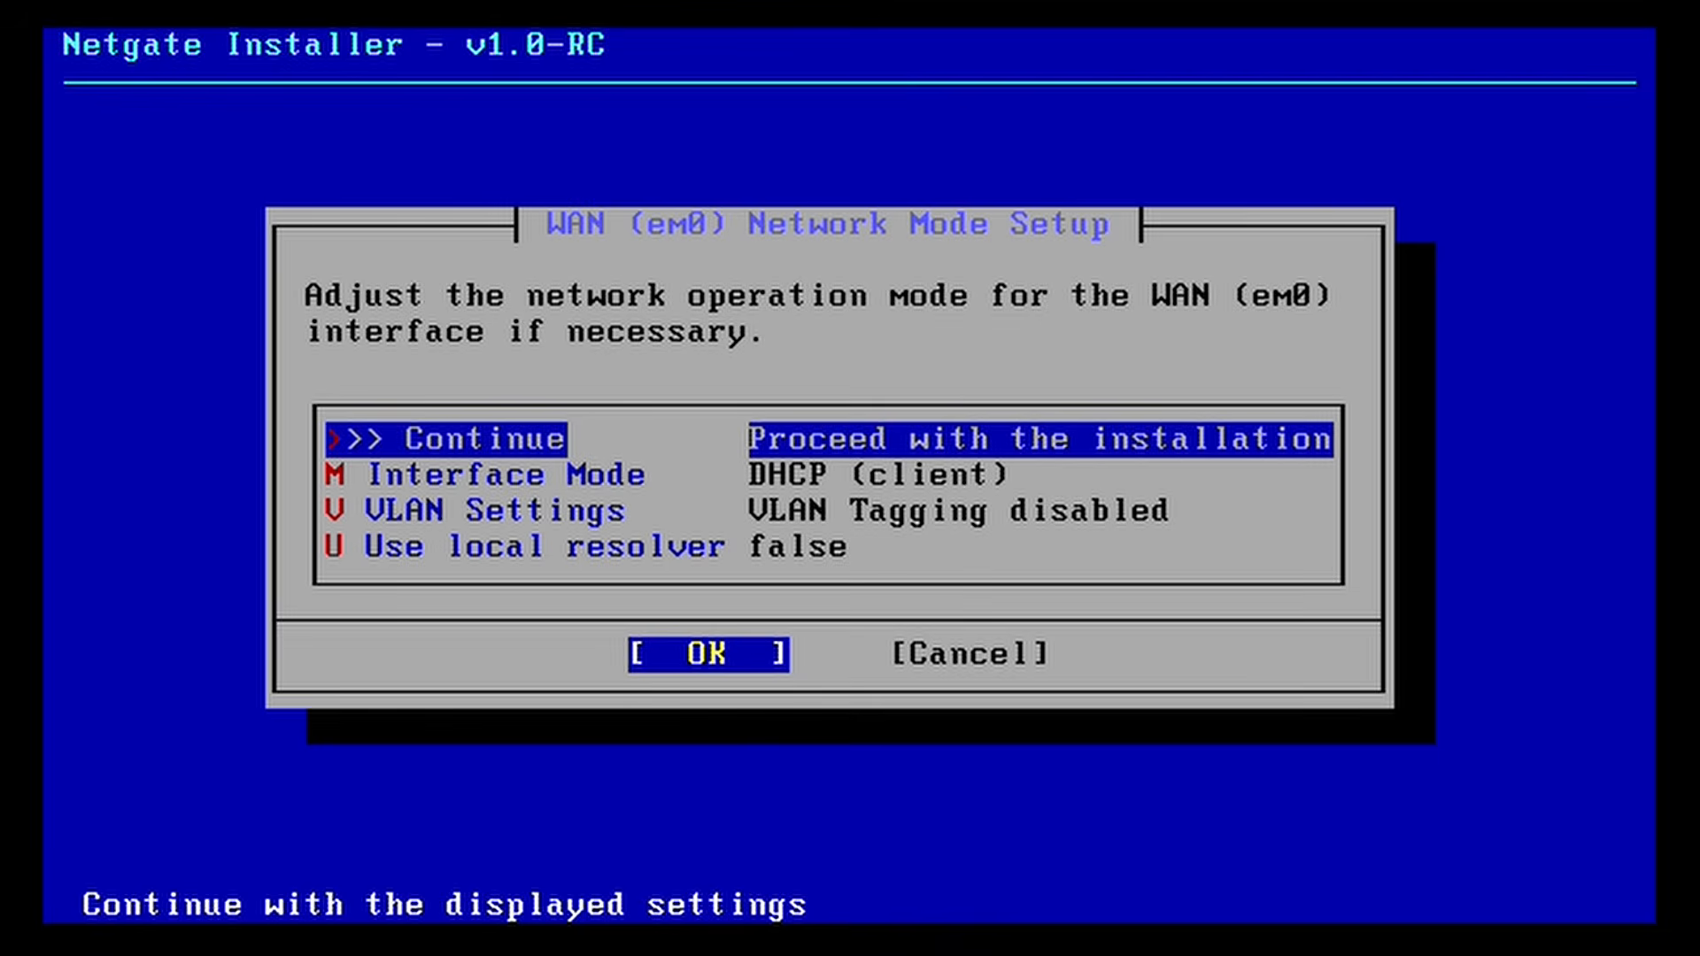
pyautogui.press('Return')
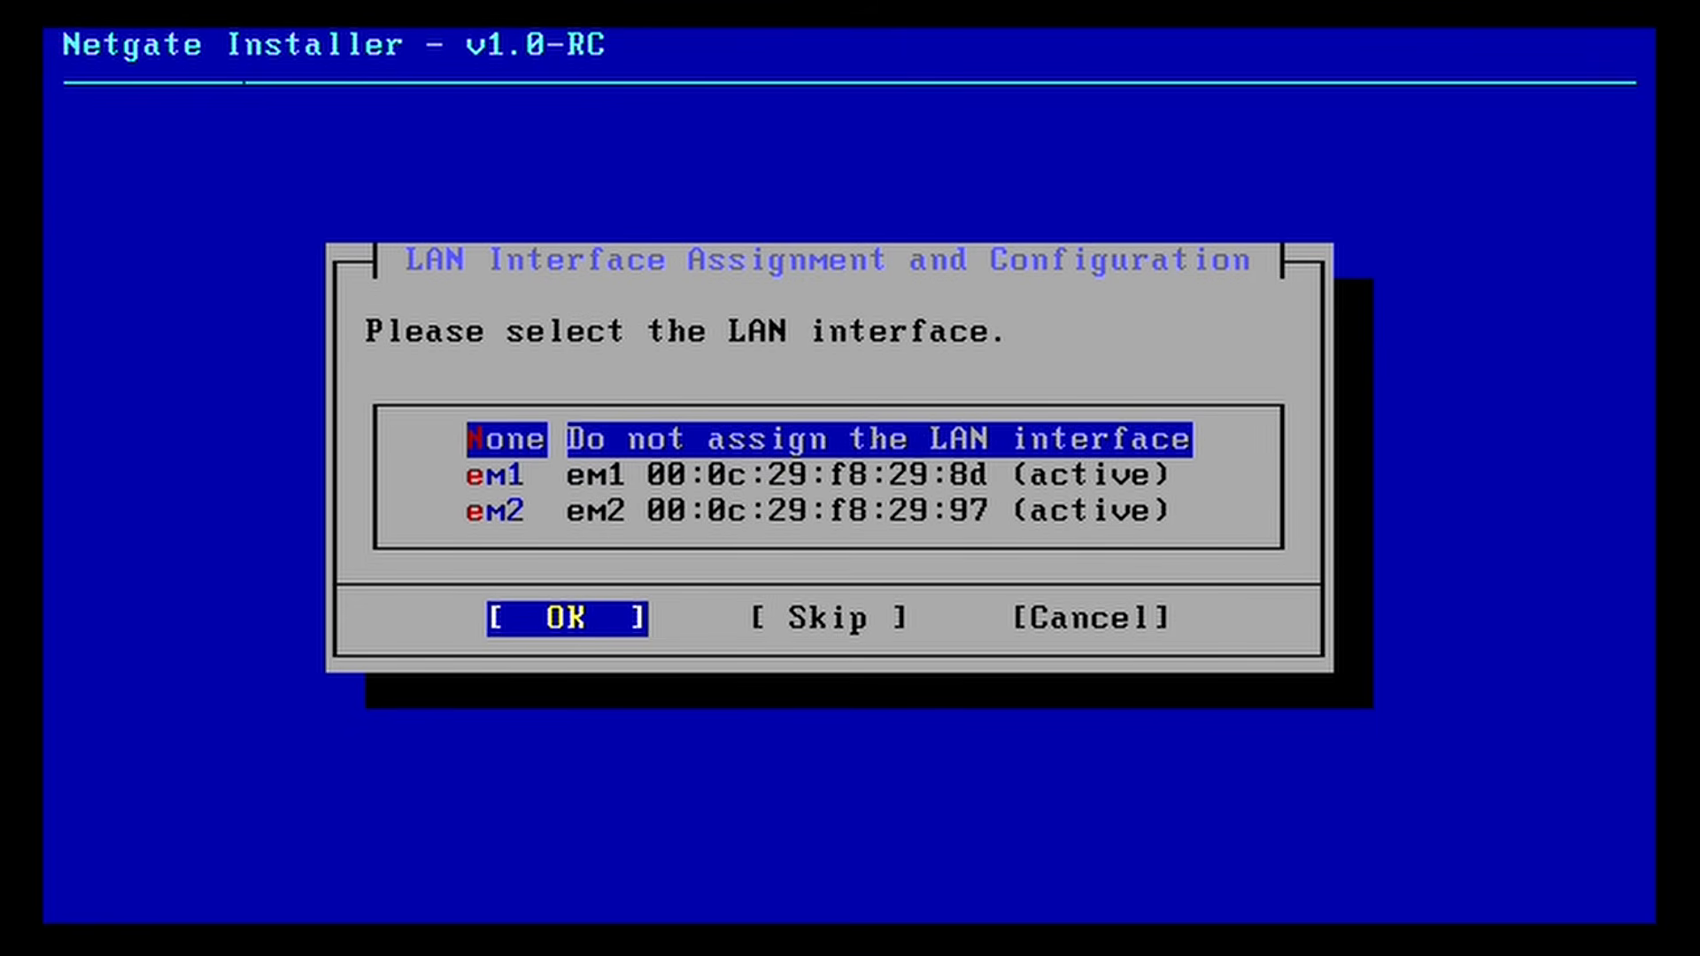
# Step: Assign em1 as the LAN interface and move down to its IP Address entry
pyautogui.press('Down')
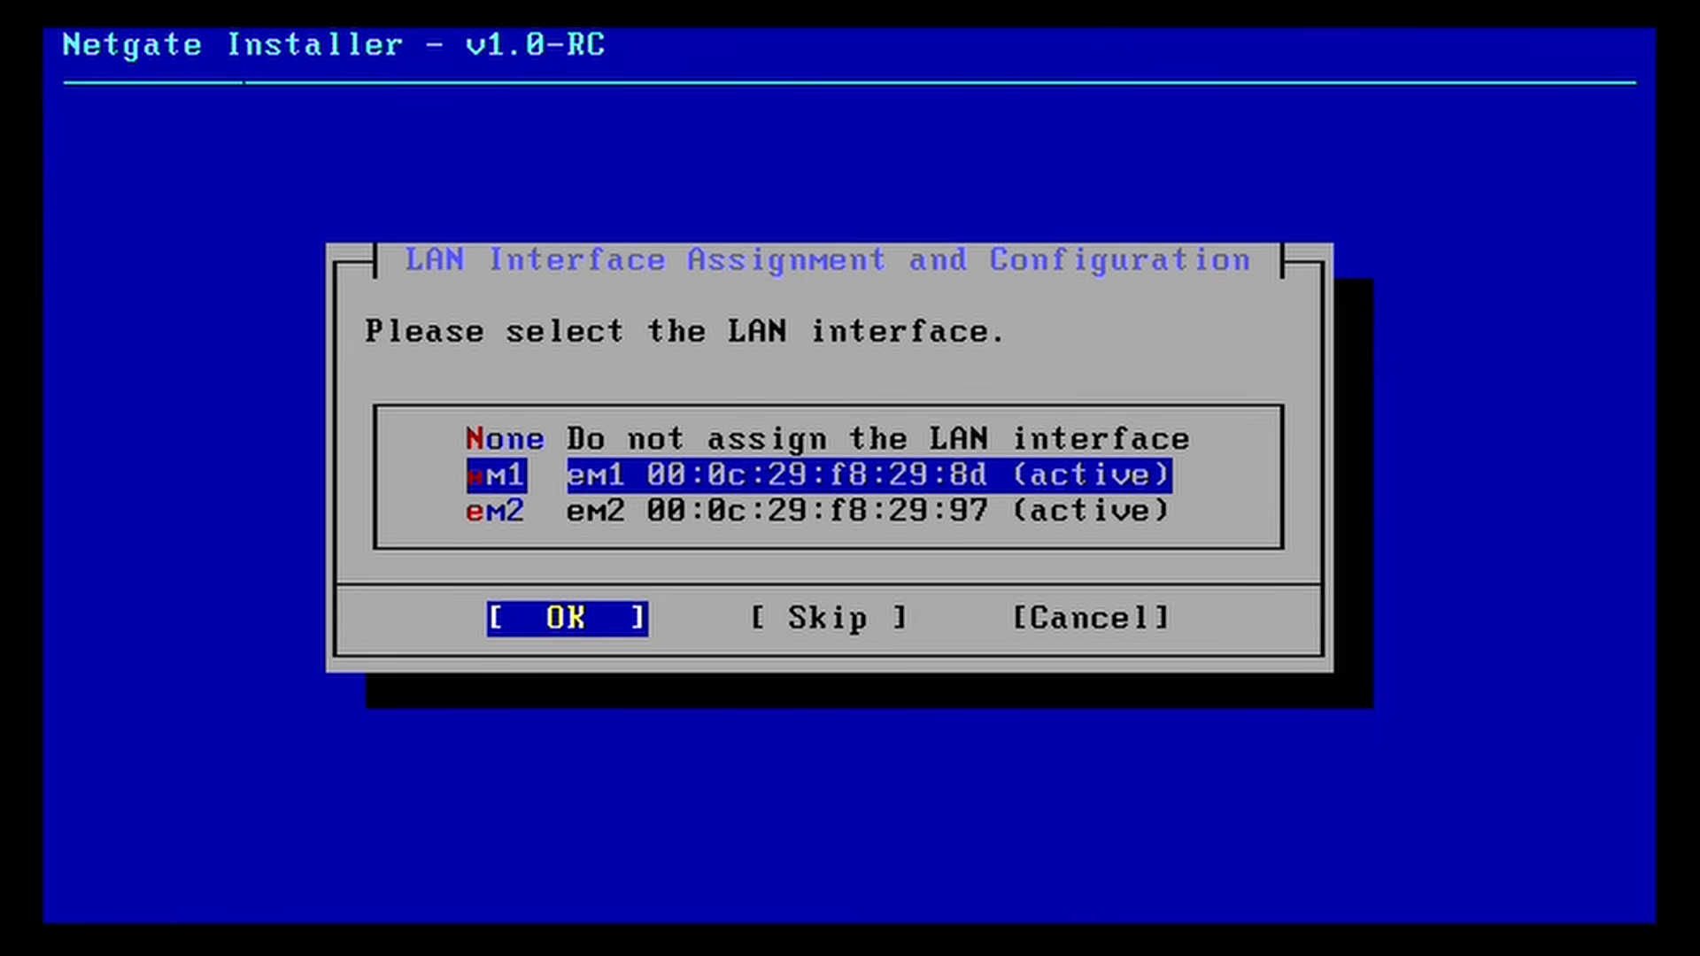
pyautogui.press('Return')
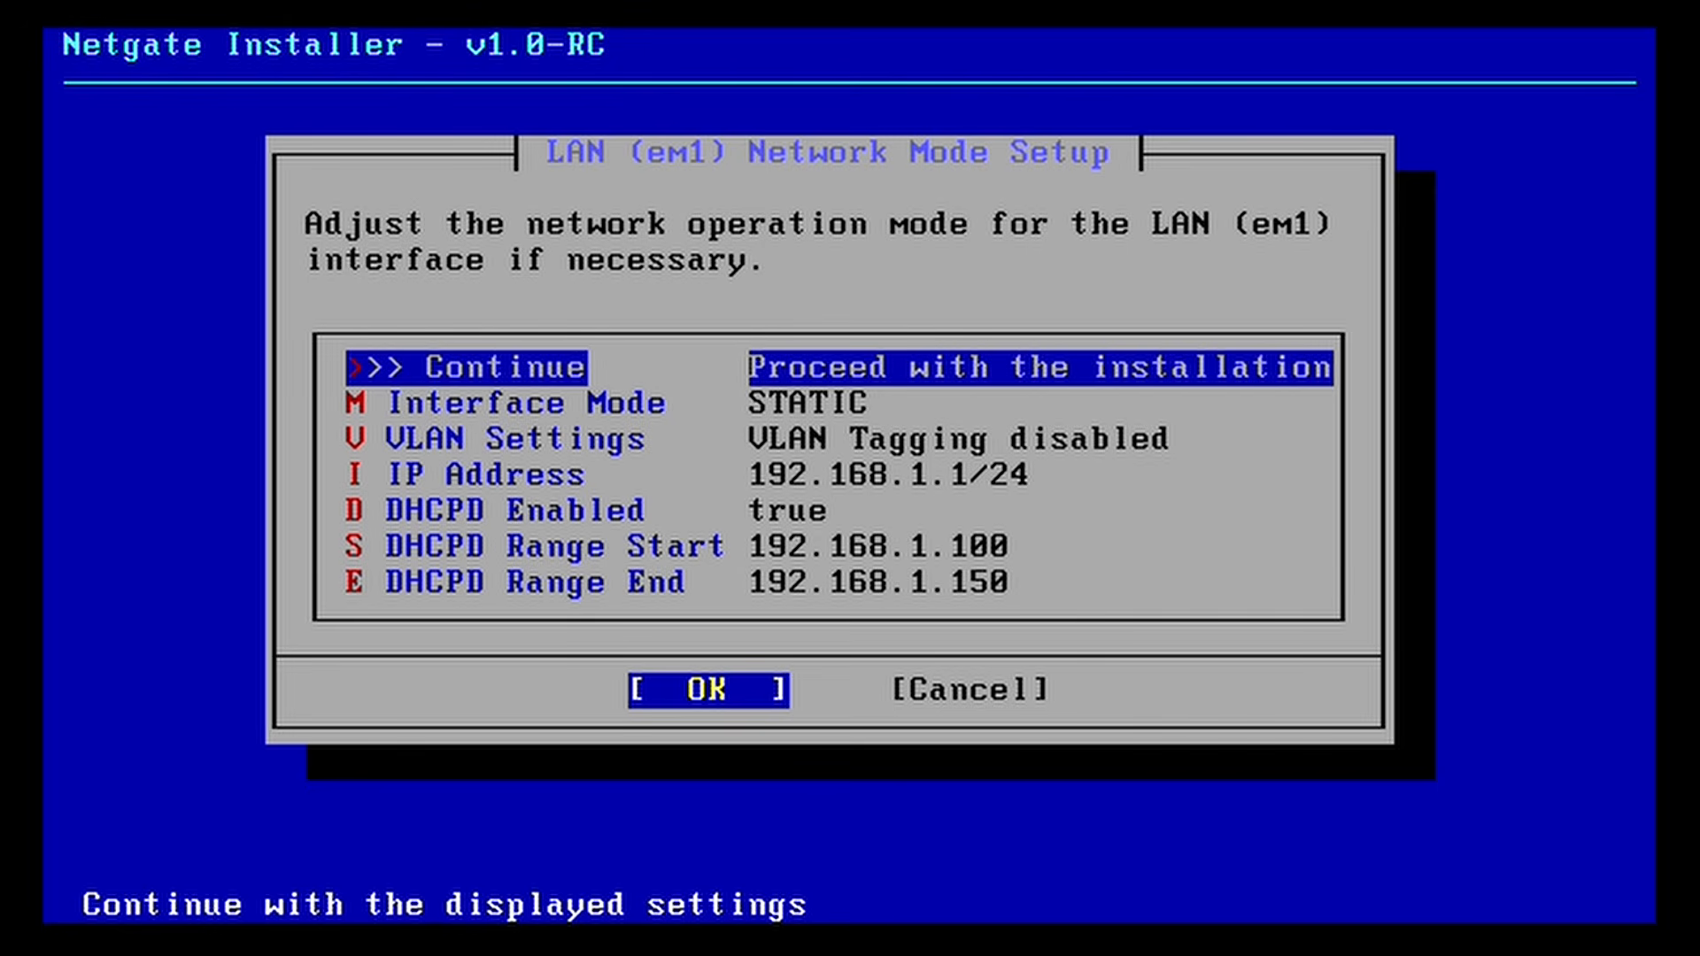
pyautogui.press('Down')
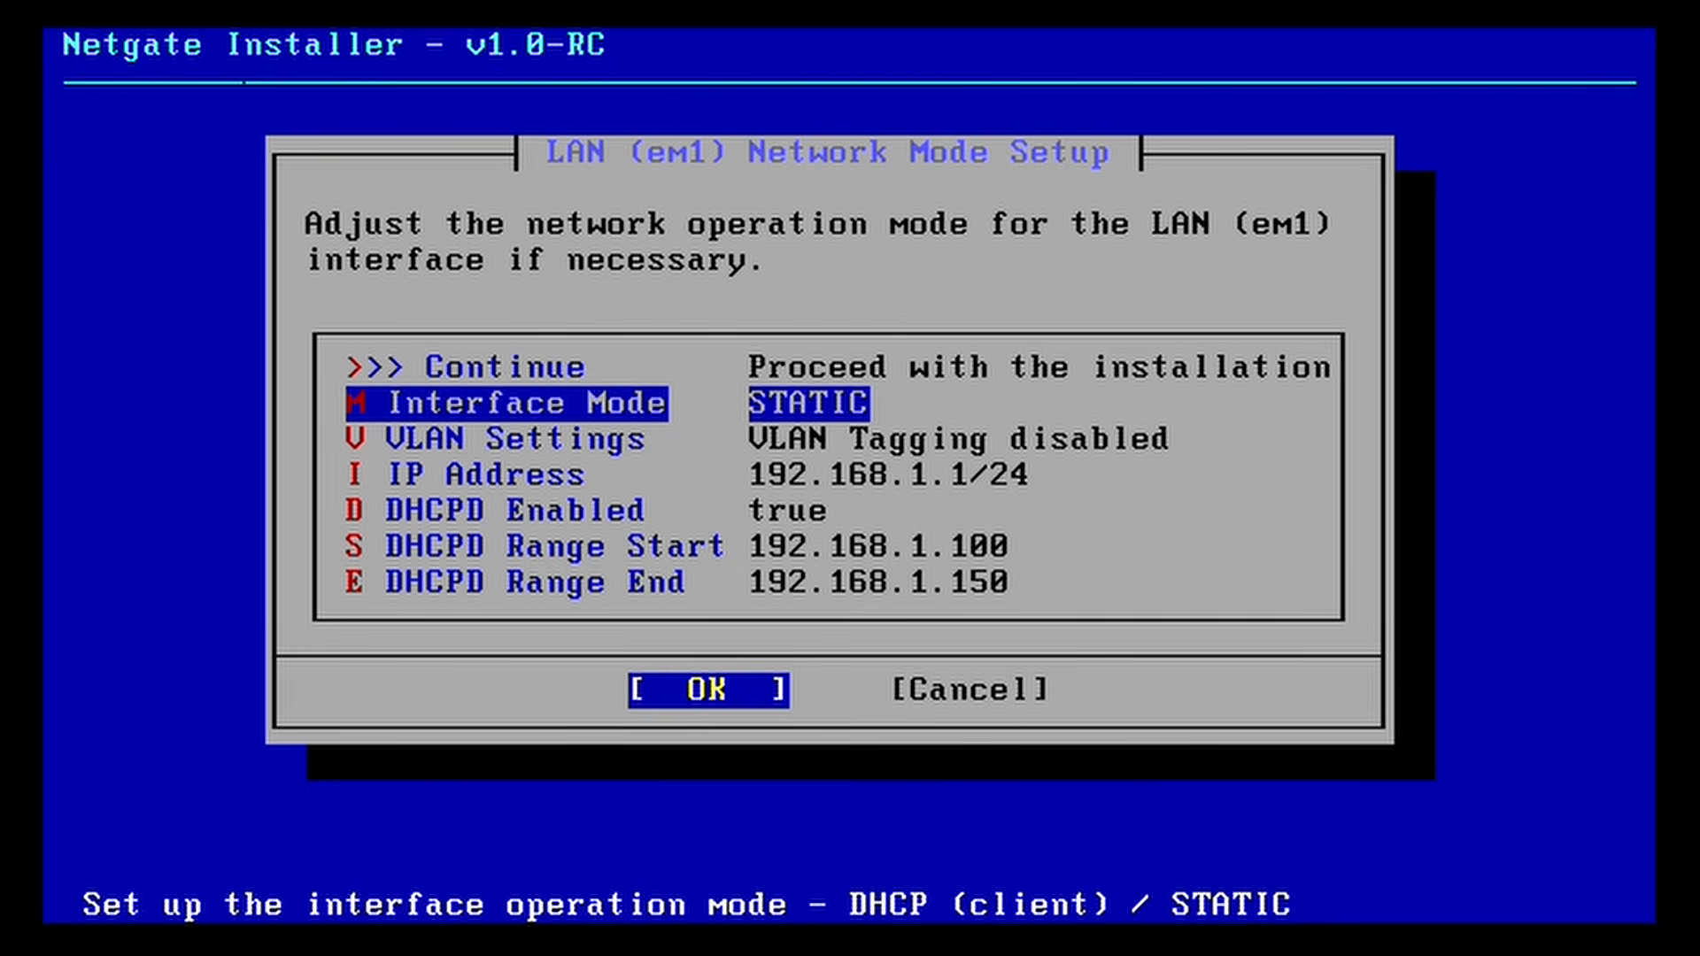
pyautogui.press('Down')
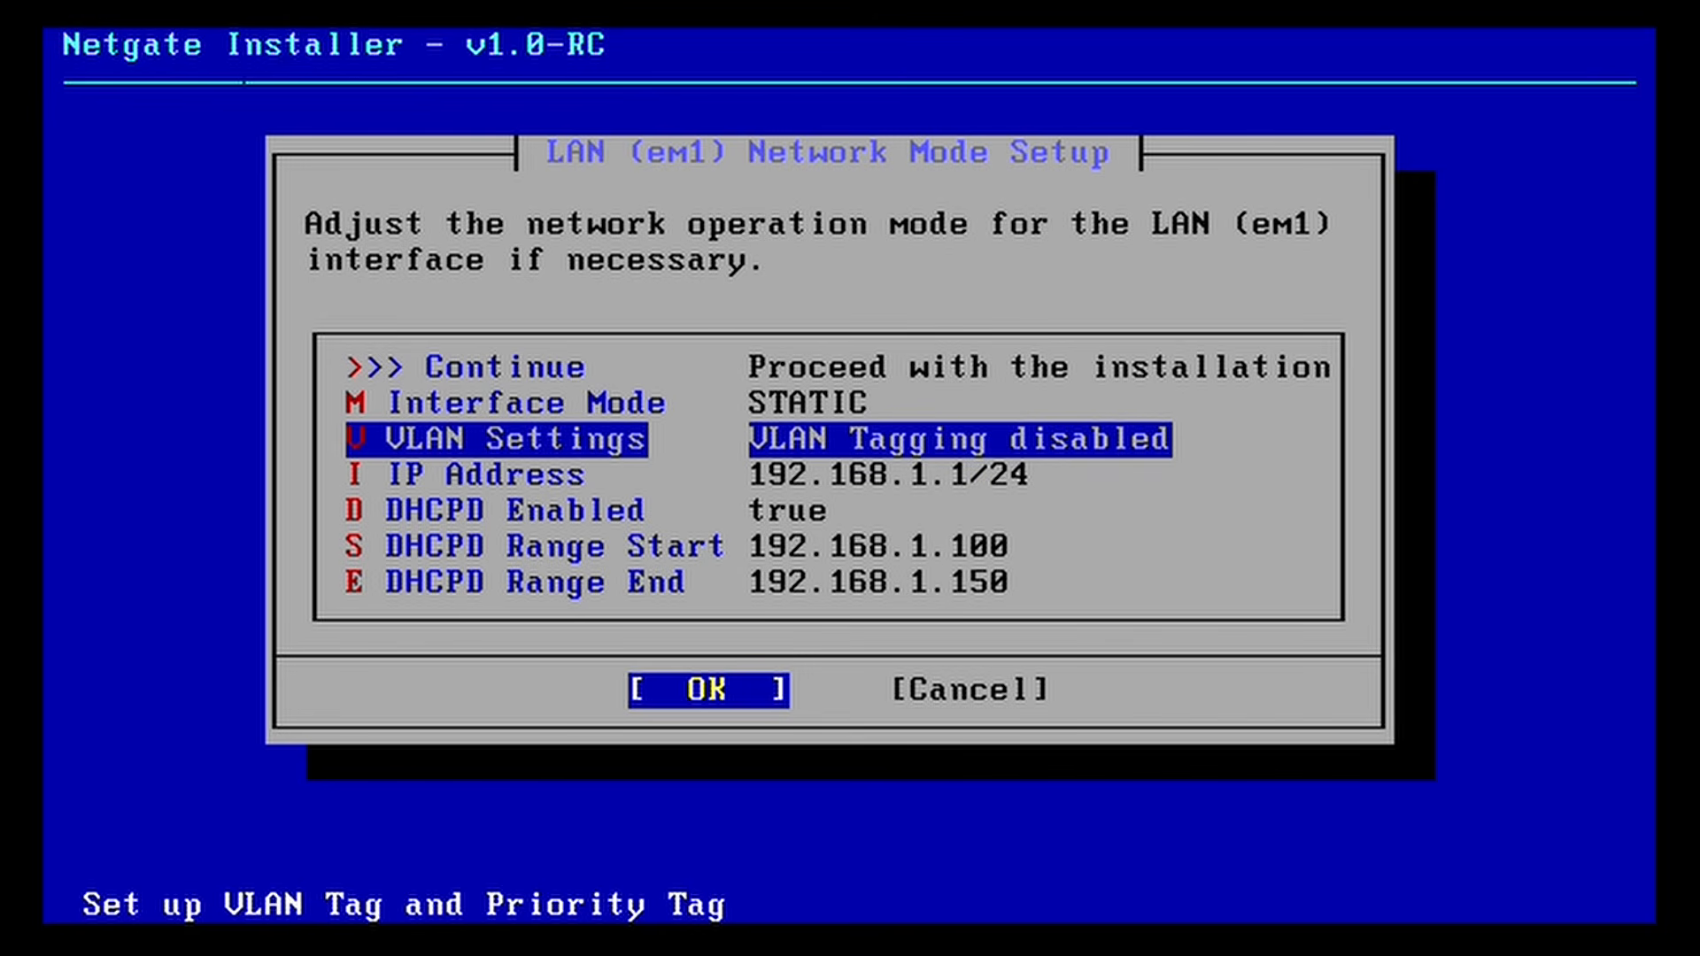
pyautogui.press('Down')
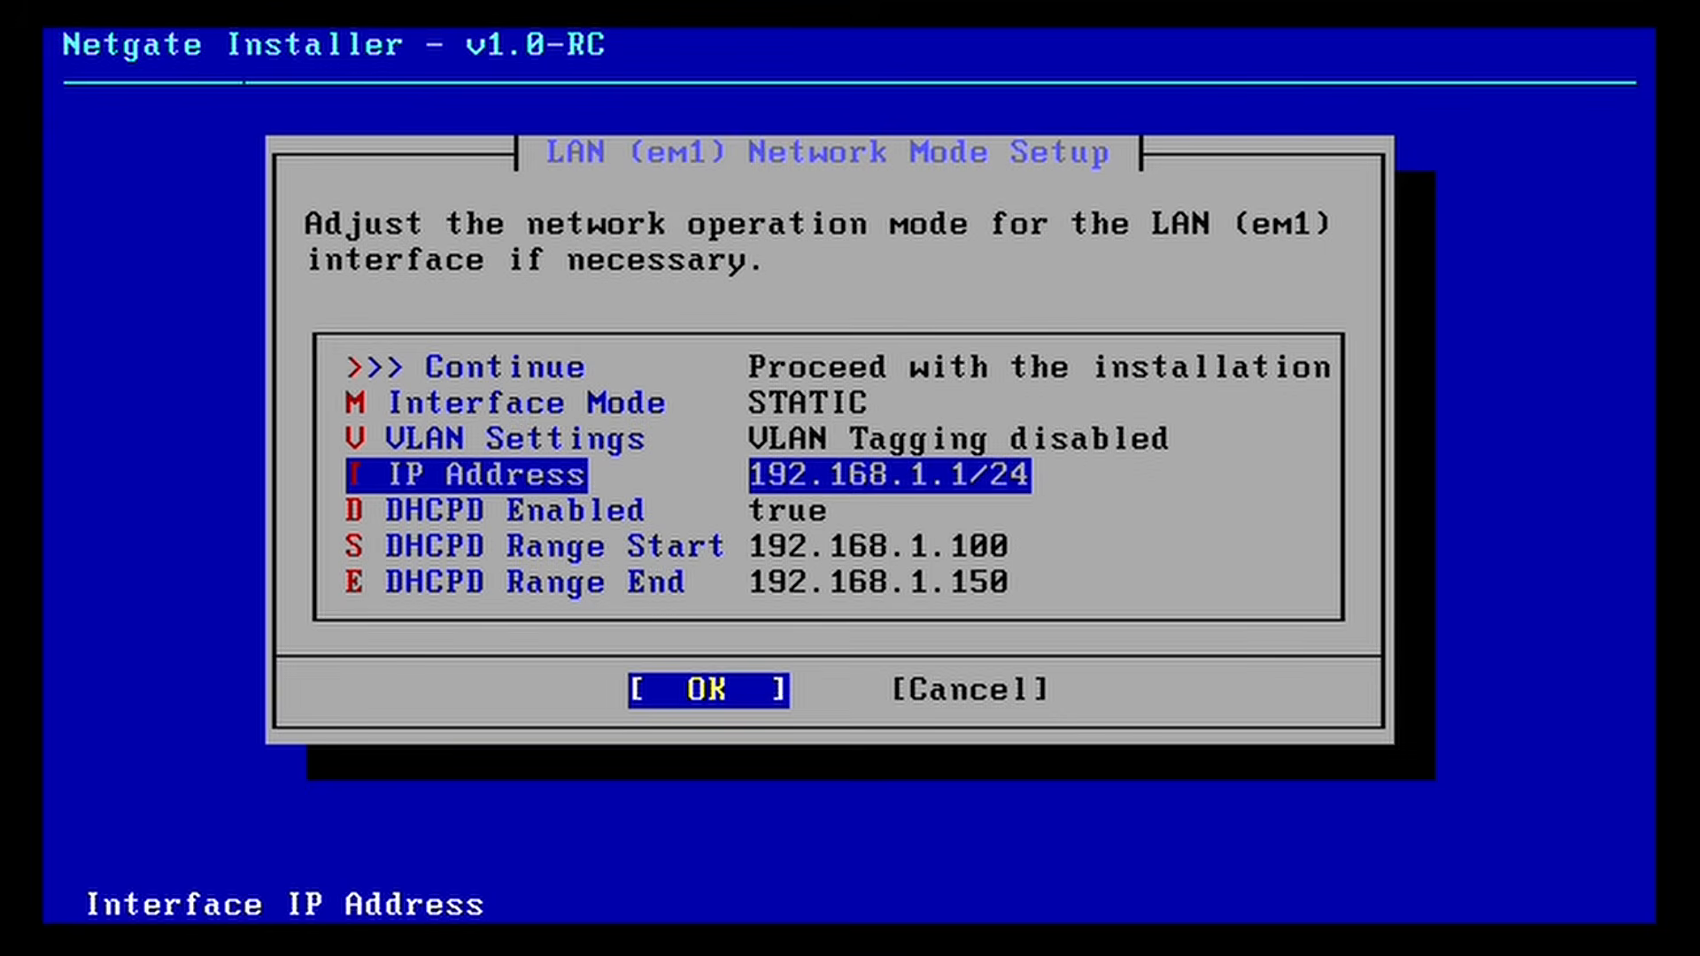
# Step: Change the LAN IP address from 192.168.1.1/24 to 10.1.1.1/24
pyautogui.press('Return')
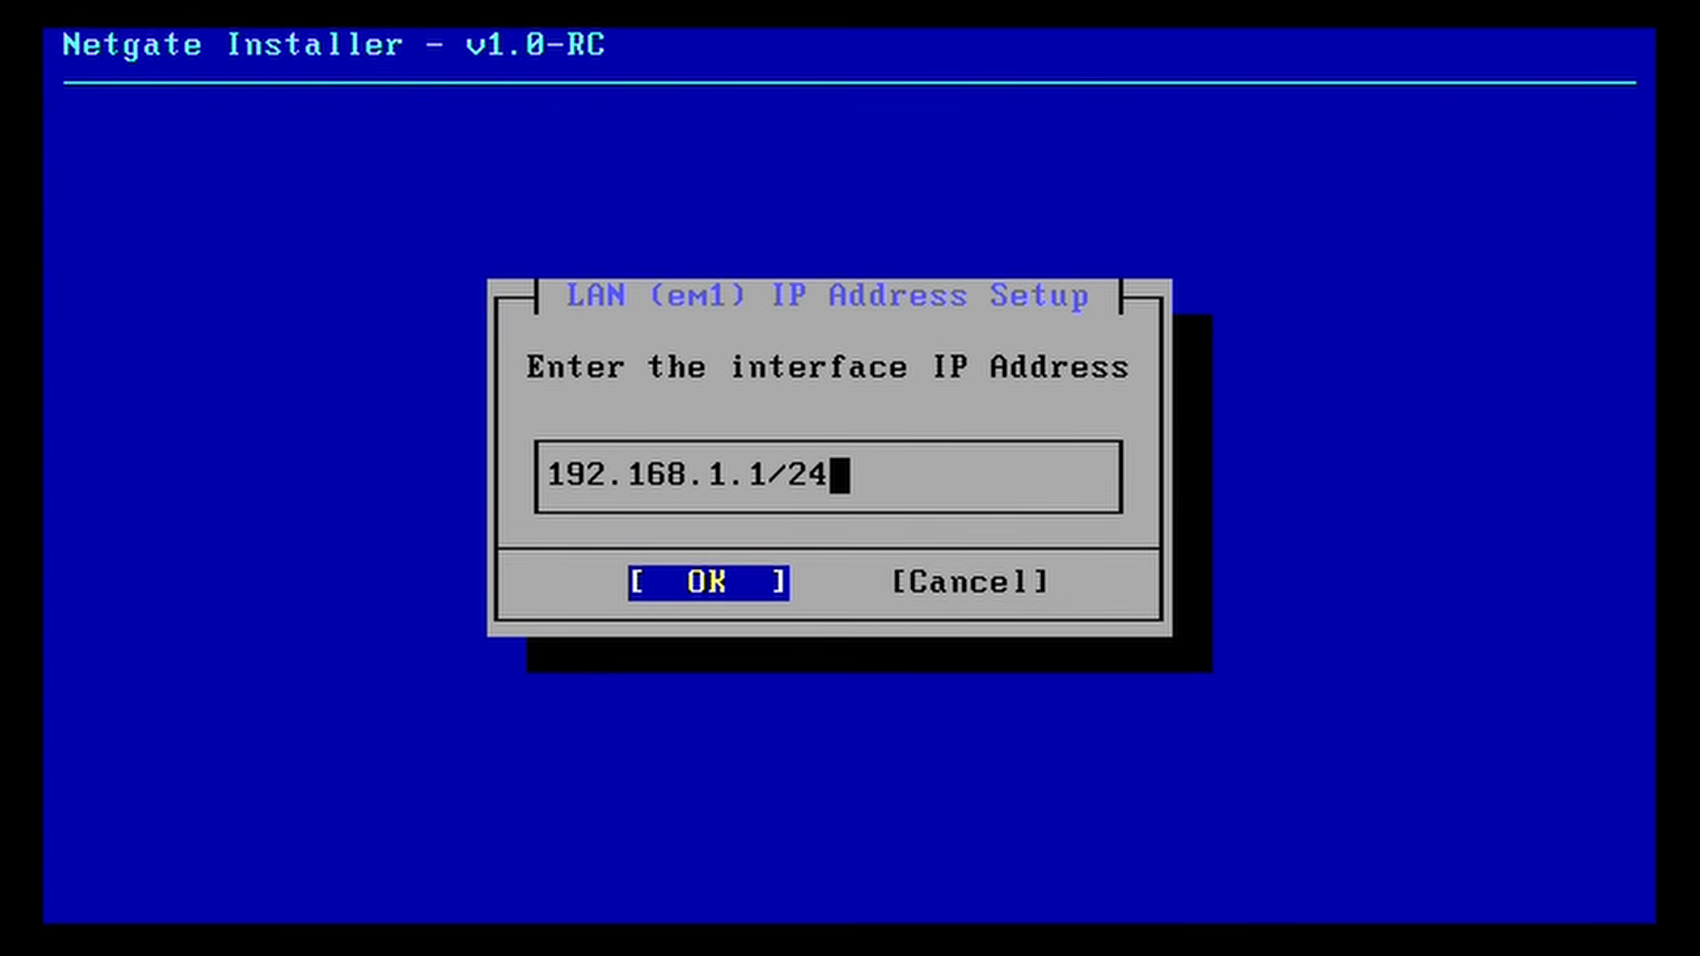
pyautogui.press('Left')
pyautogui.press('Left')
pyautogui.press('Left')
pyautogui.press('Left')
pyautogui.press('Left')
pyautogui.press('Left')
pyautogui.press('Left')
pyautogui.press('Left')
pyautogui.press('Left')
pyautogui.press('Left')
pyautogui.press('Left')
pyautogui.press('Left')
pyautogui.press('Left')
pyautogui.press('Delete')
pyautogui.press('Delete')
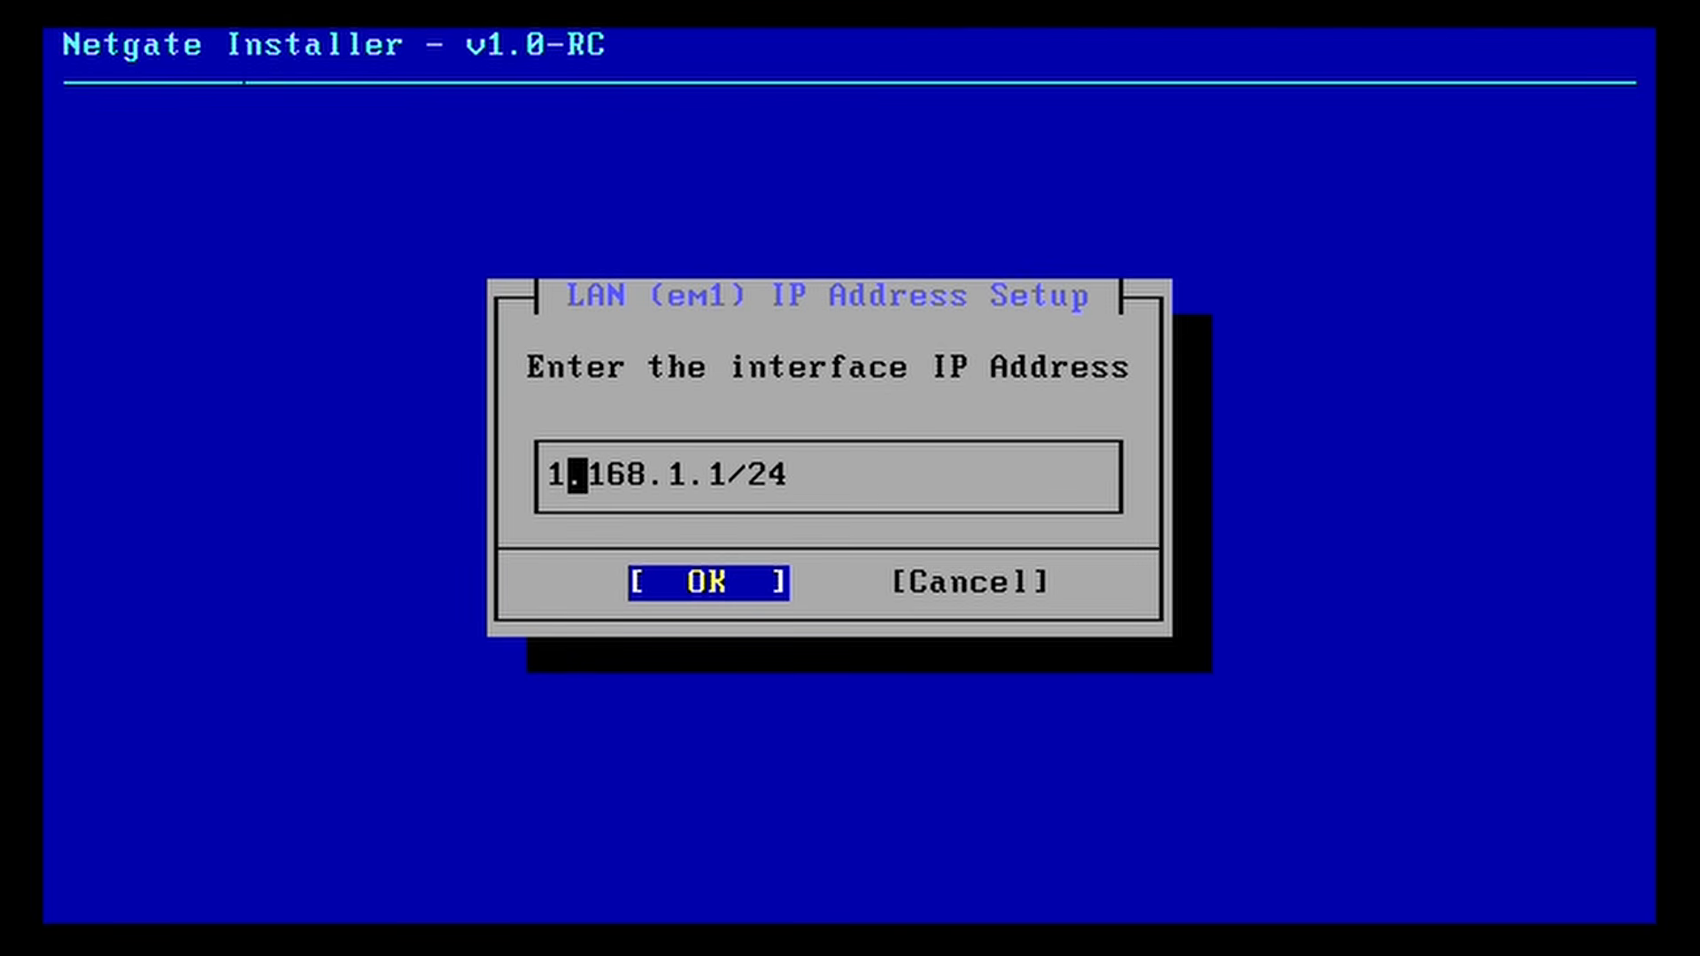
pyautogui.write('0')
pyautogui.press('Right')
pyautogui.press('Right')
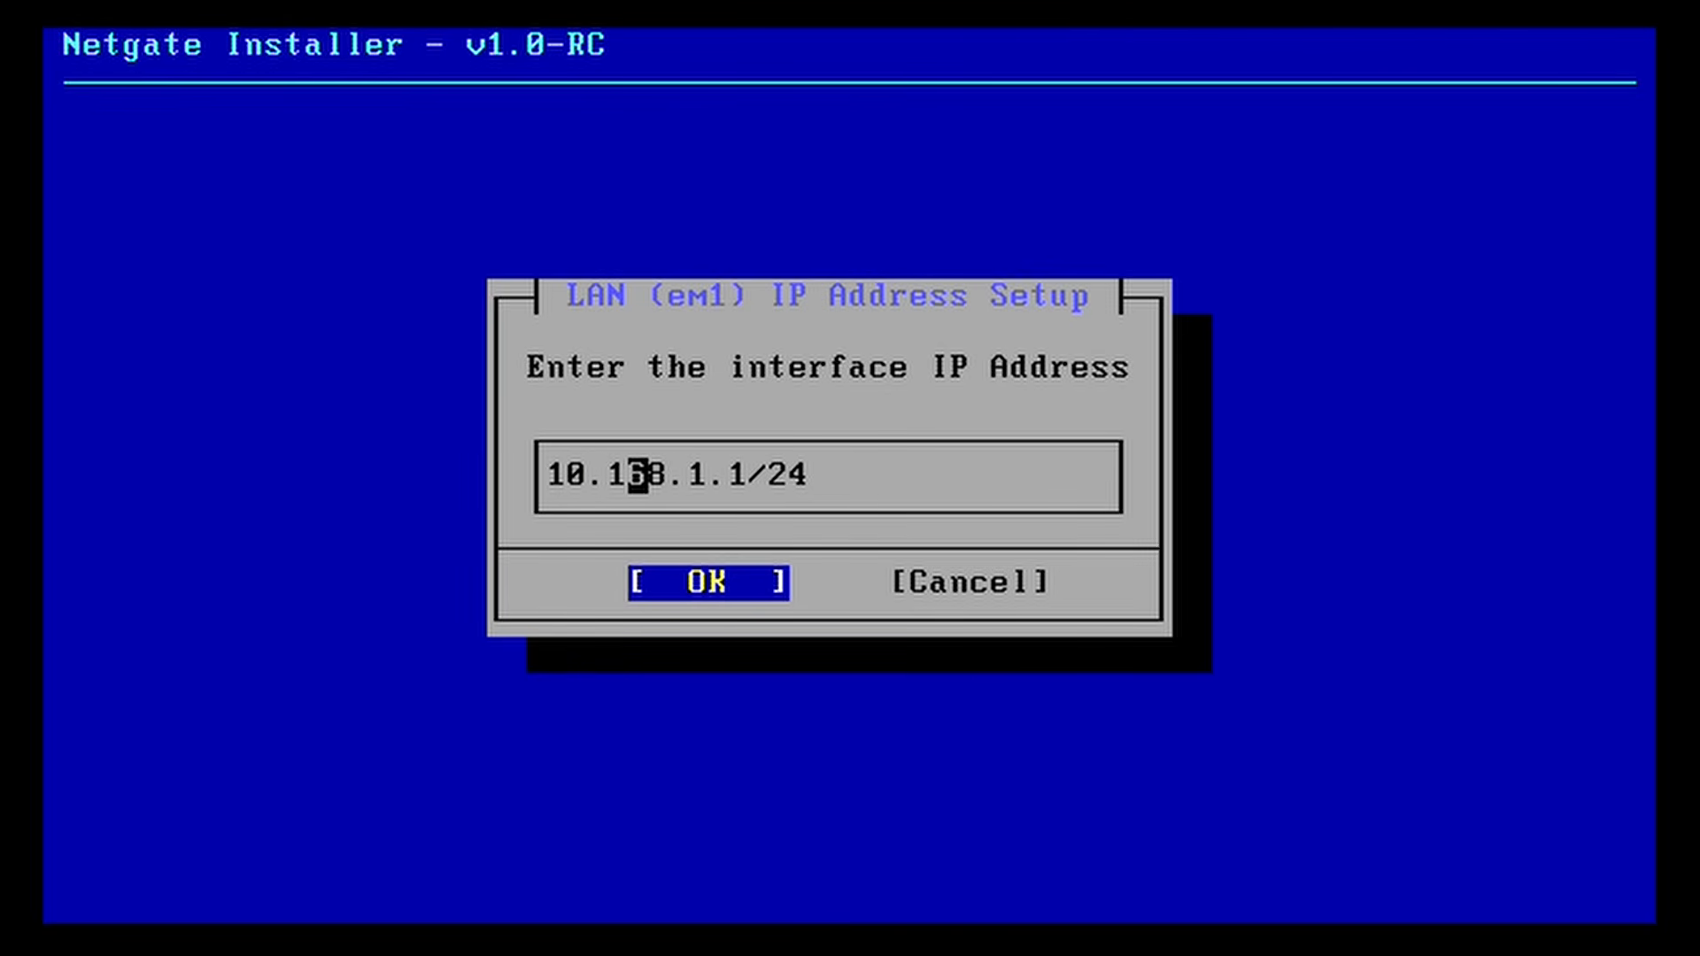
pyautogui.press('Delete')
pyautogui.press('Delete')
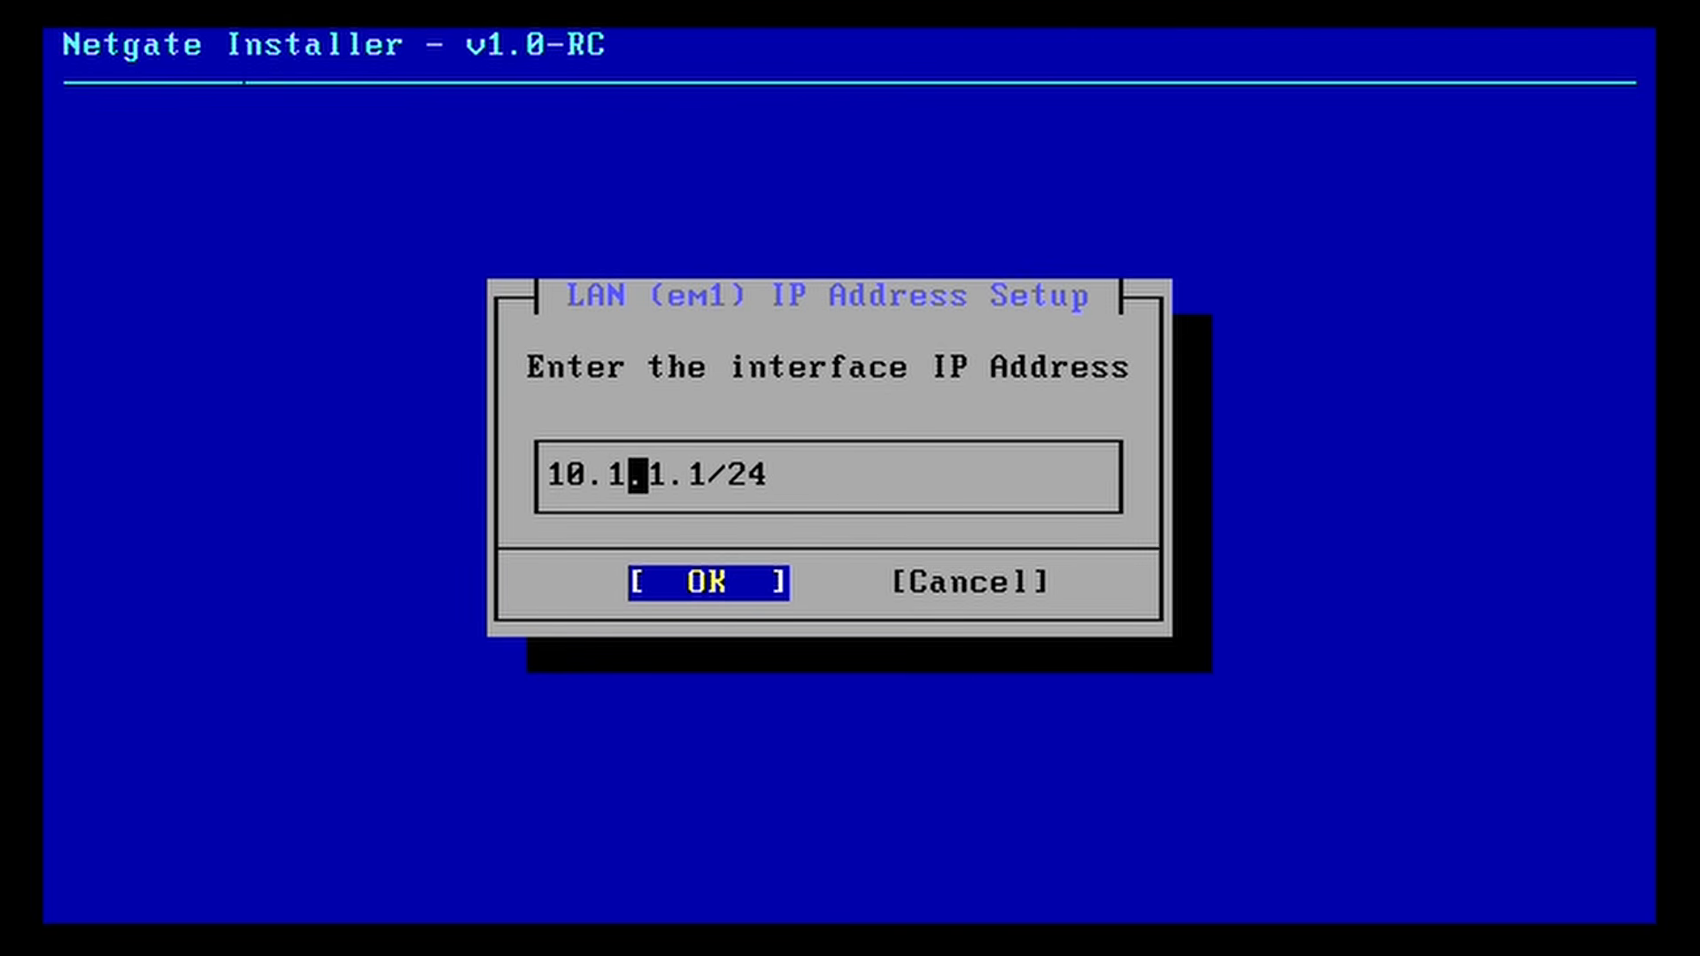
pyautogui.press('Right')
pyautogui.press('Right')
pyautogui.press('Right')
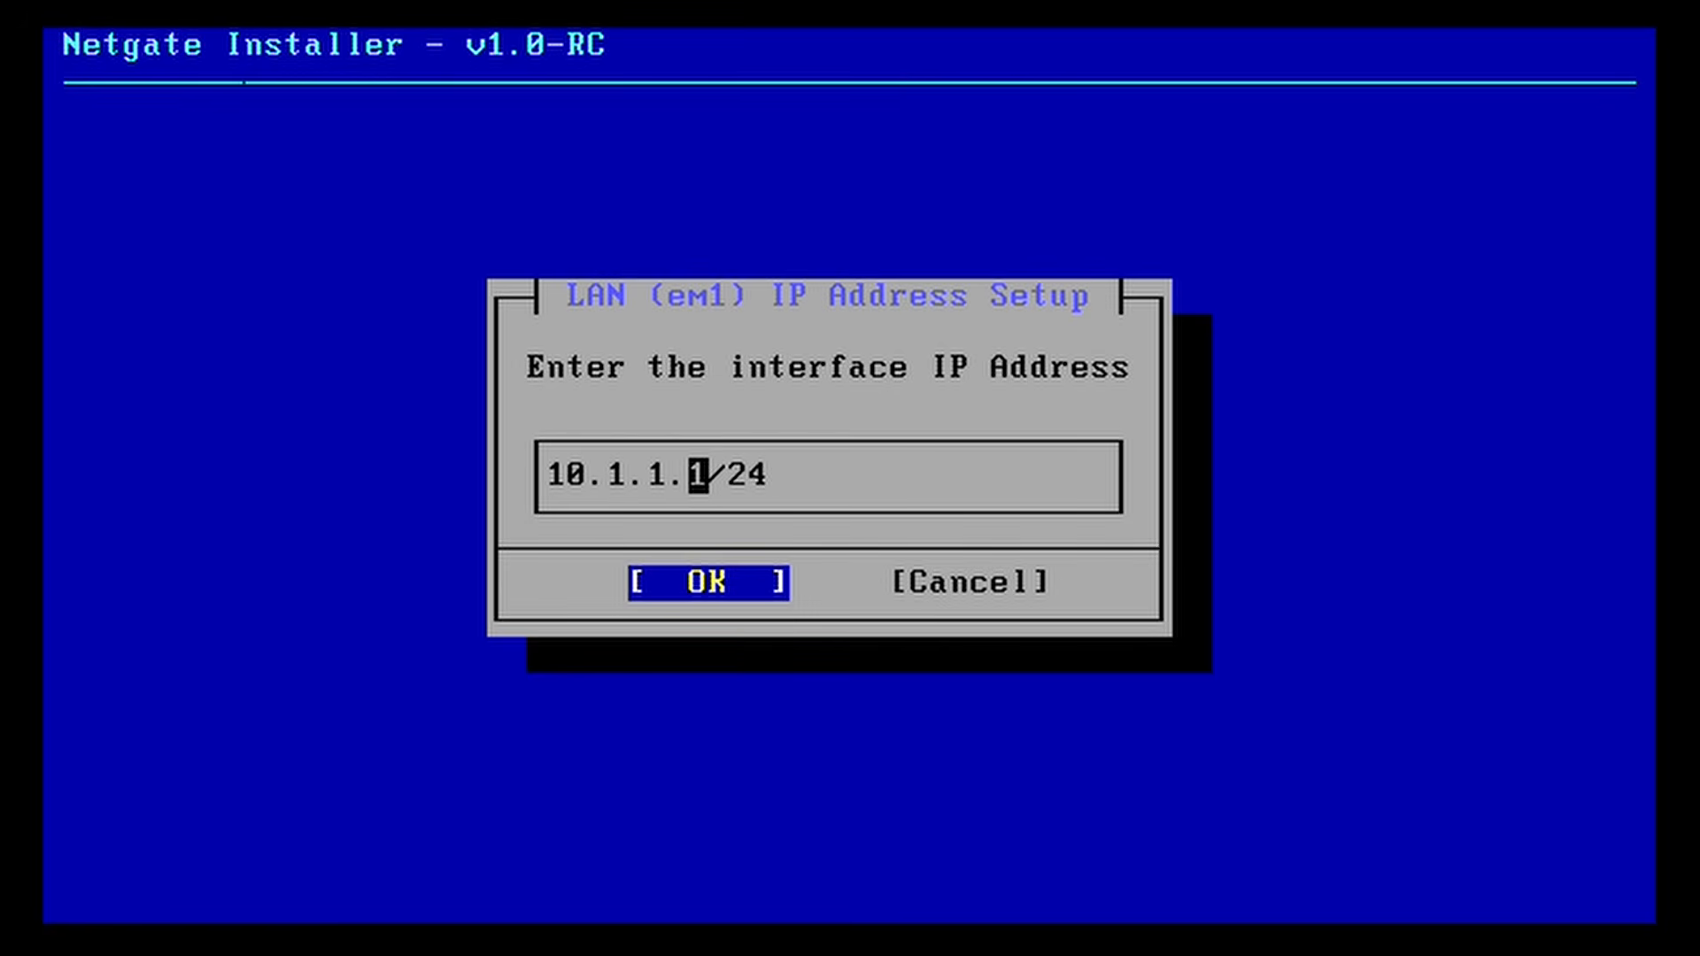
pyautogui.press('Return')
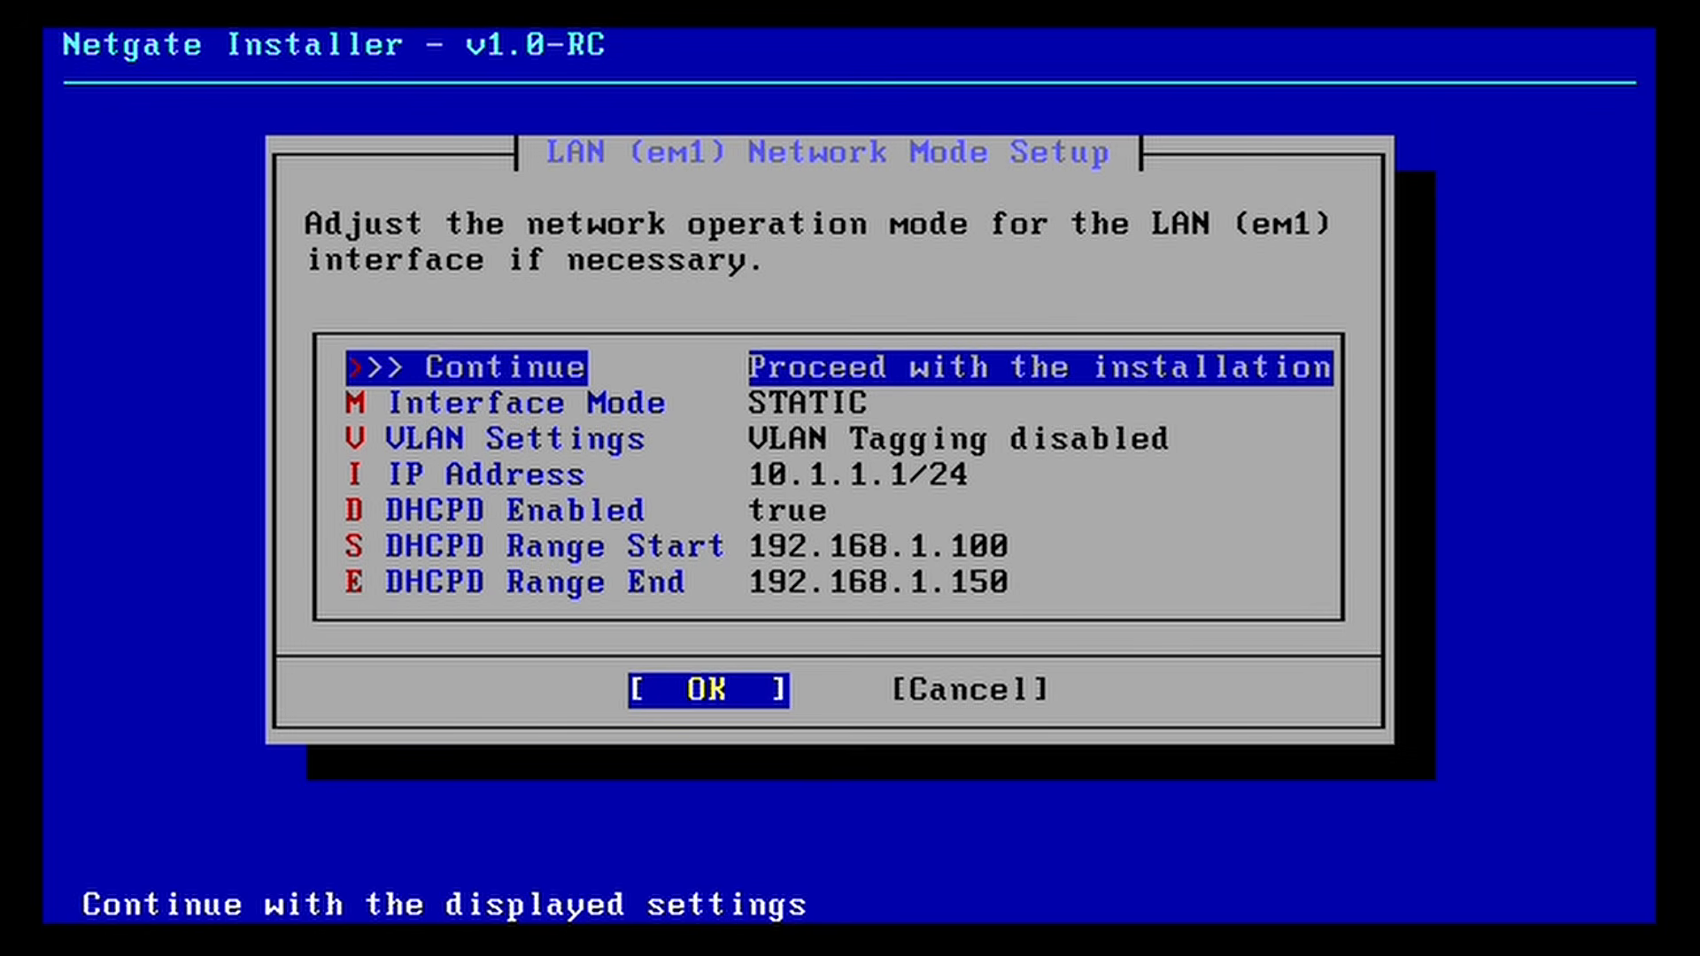
# Step: Set the DHCP range start to 10.1.1.100
pyautogui.press('Down')
pyautogui.press('Down')
pyautogui.press('Down')
pyautogui.press('Down')
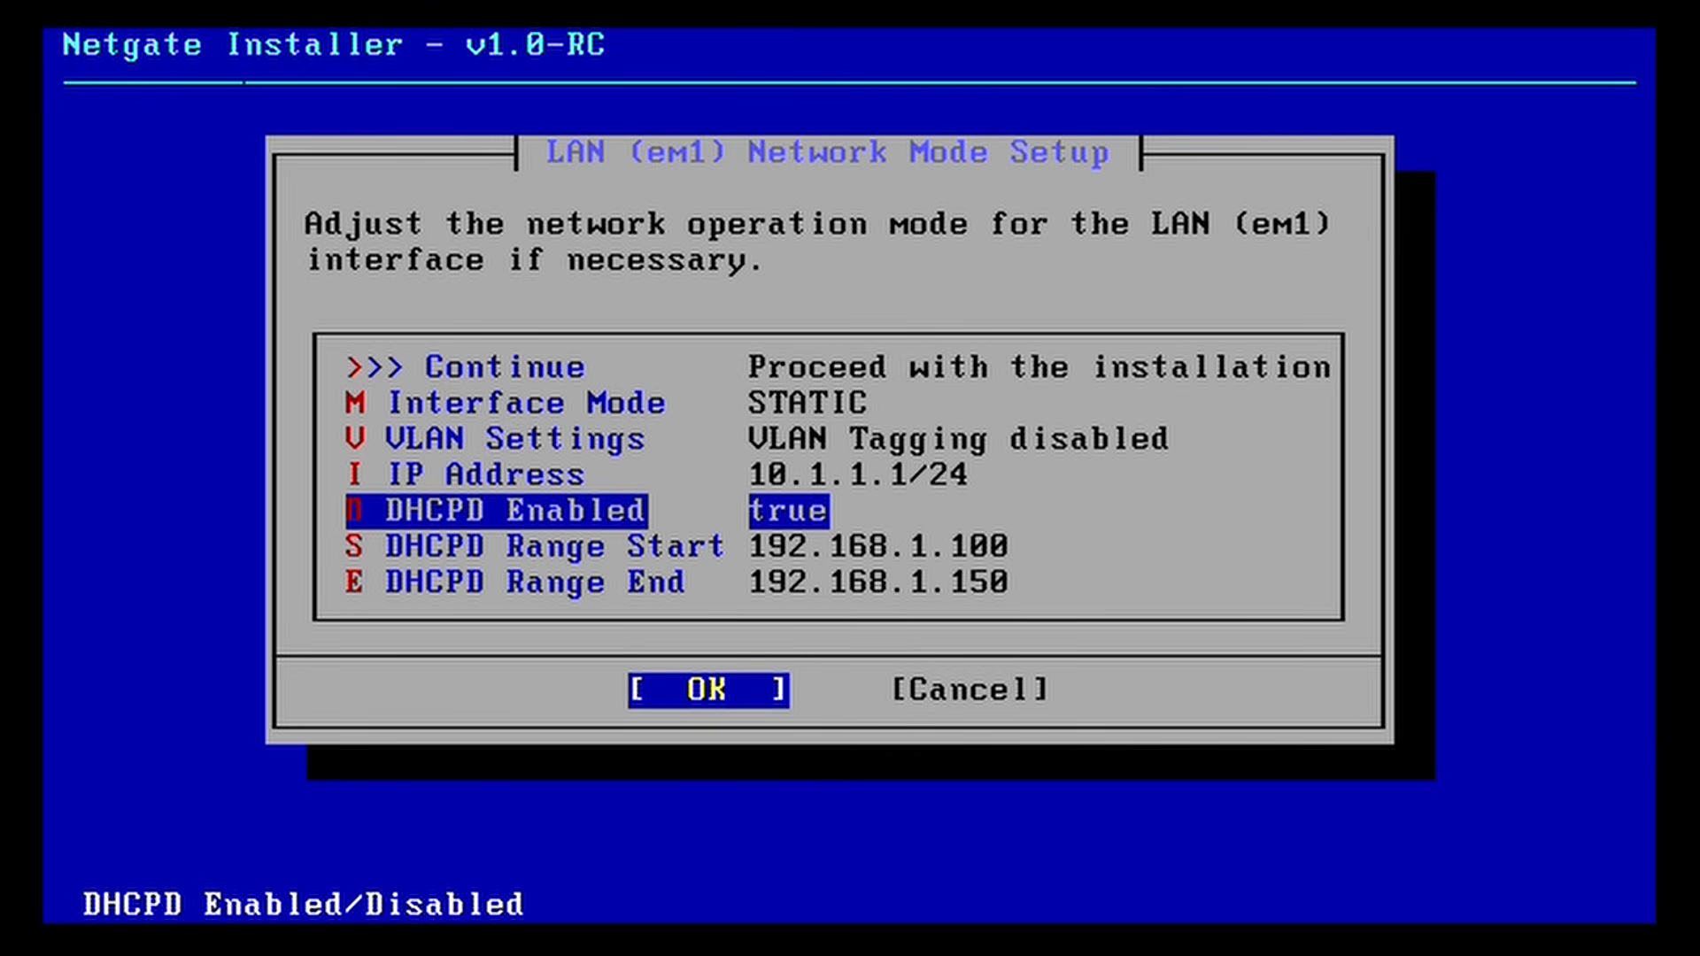
pyautogui.press('Down')
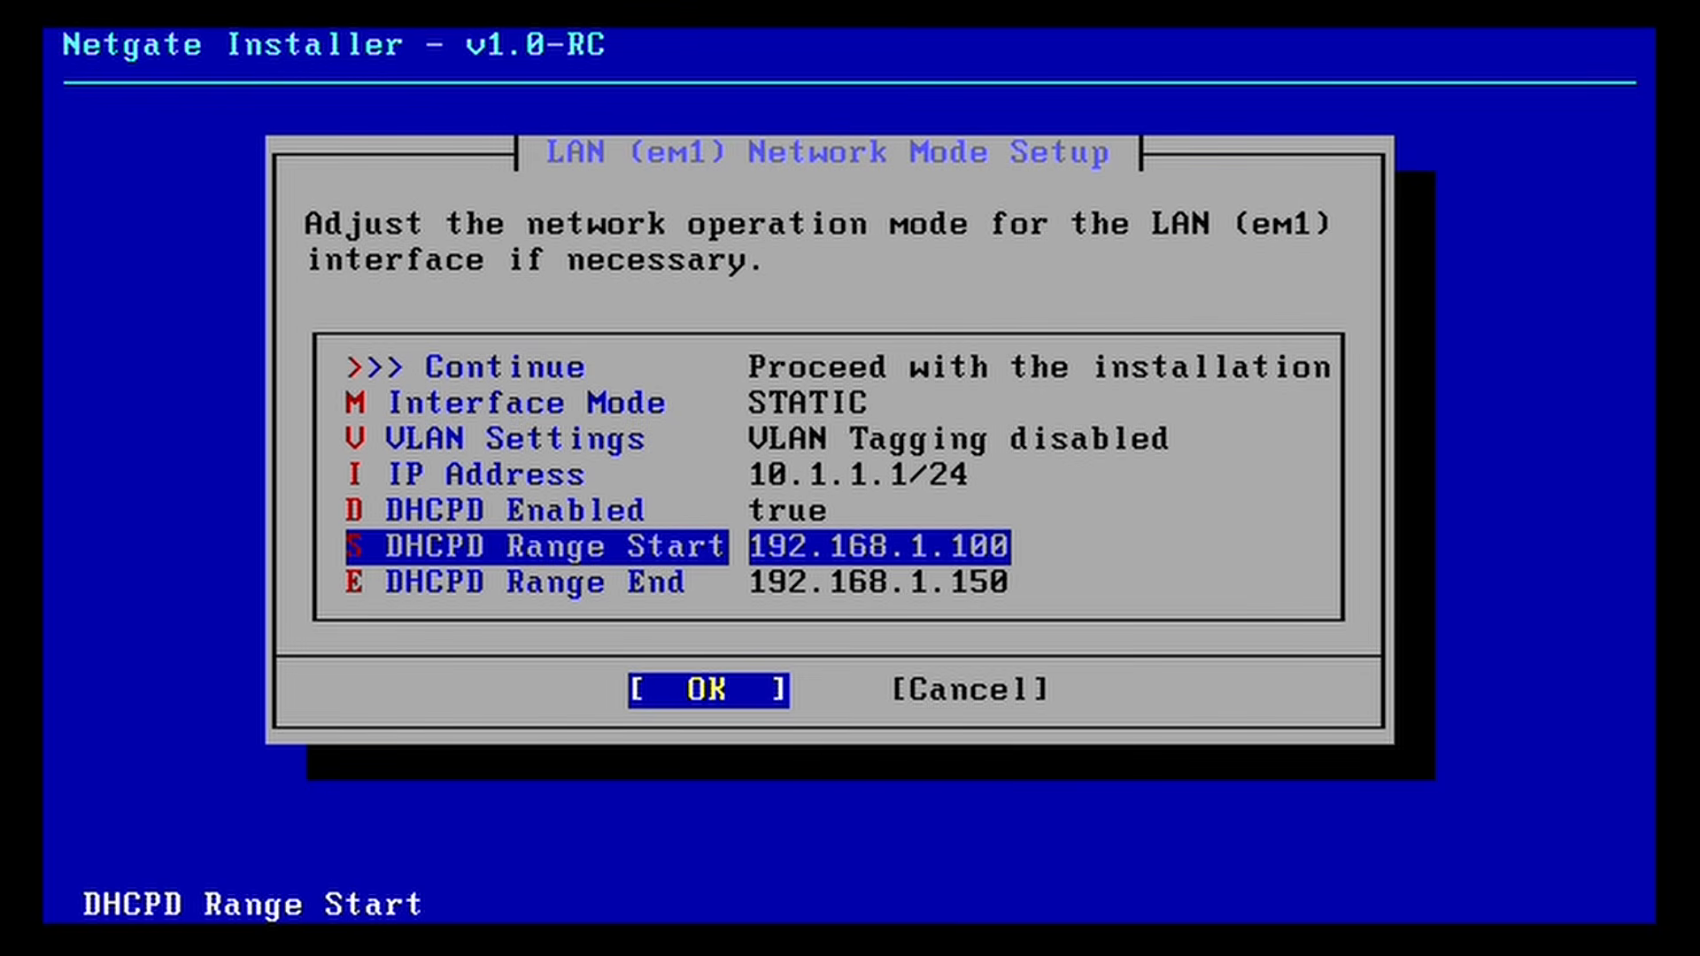
pyautogui.press('Return')
pyautogui.press('Left')
pyautogui.press('Left')
pyautogui.press('Left')
pyautogui.press('Left')
pyautogui.press('Left')
pyautogui.press('Left')
pyautogui.press('Left')
pyautogui.press('Left')
pyautogui.press('Left')
pyautogui.press('Left')
pyautogui.press('Left')
pyautogui.press('Left')
pyautogui.press('Left')
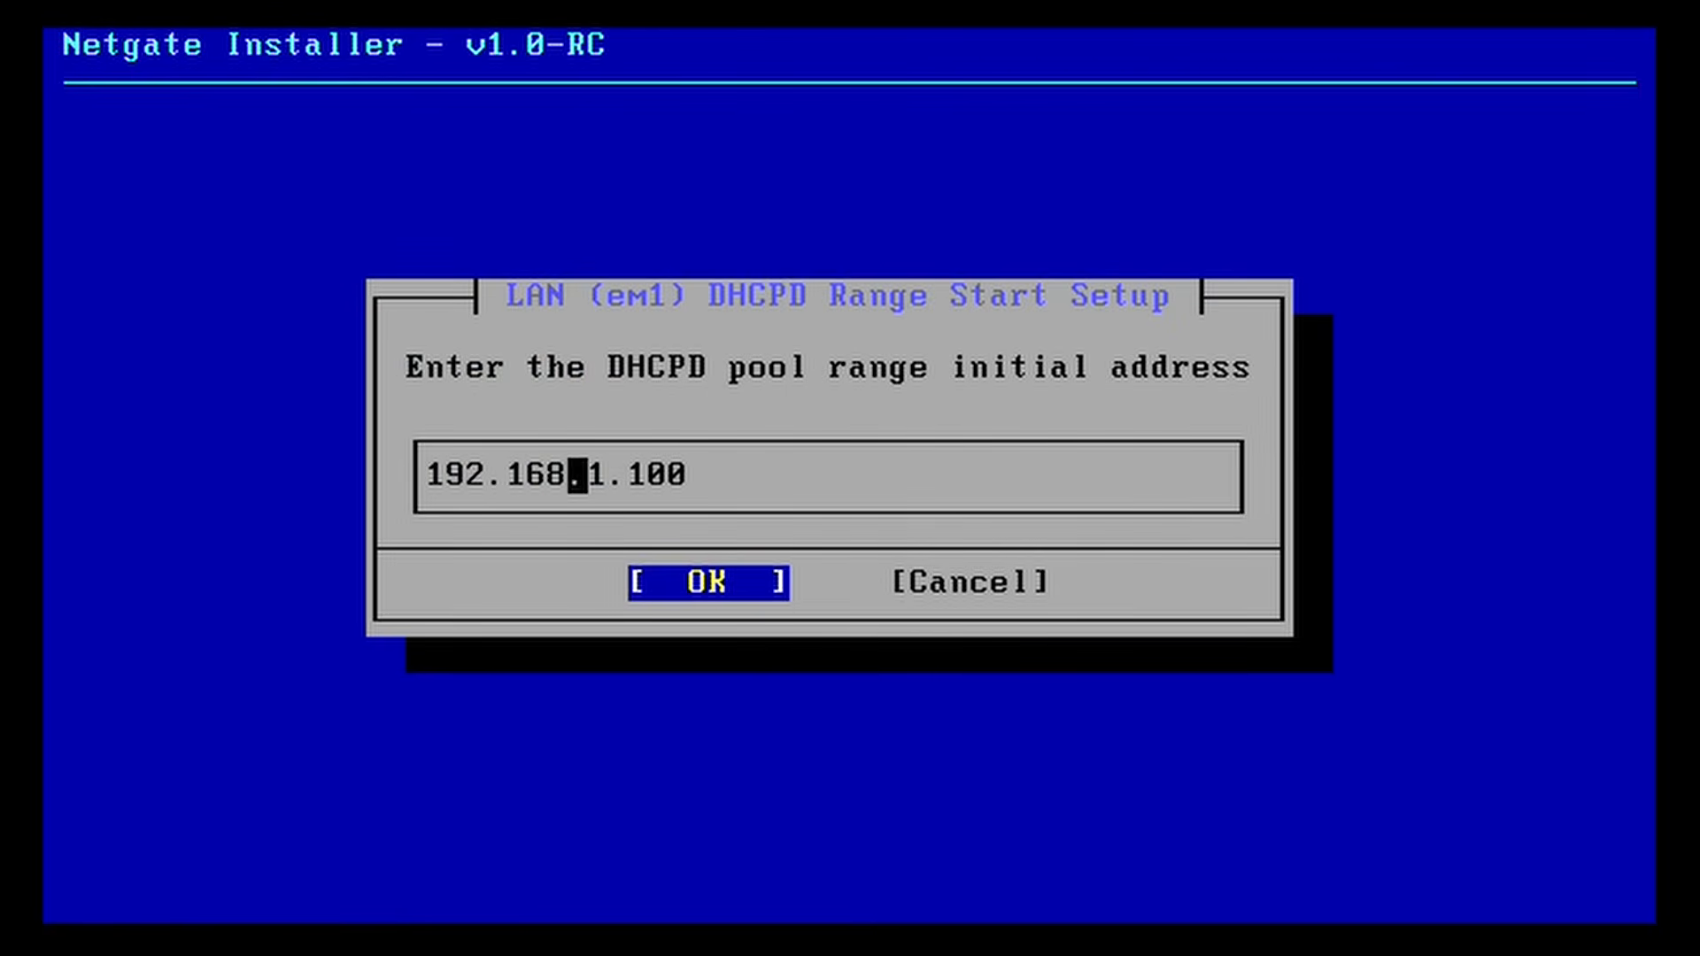
pyautogui.press('Right')
pyautogui.press('Delete')
pyautogui.press('Delete')
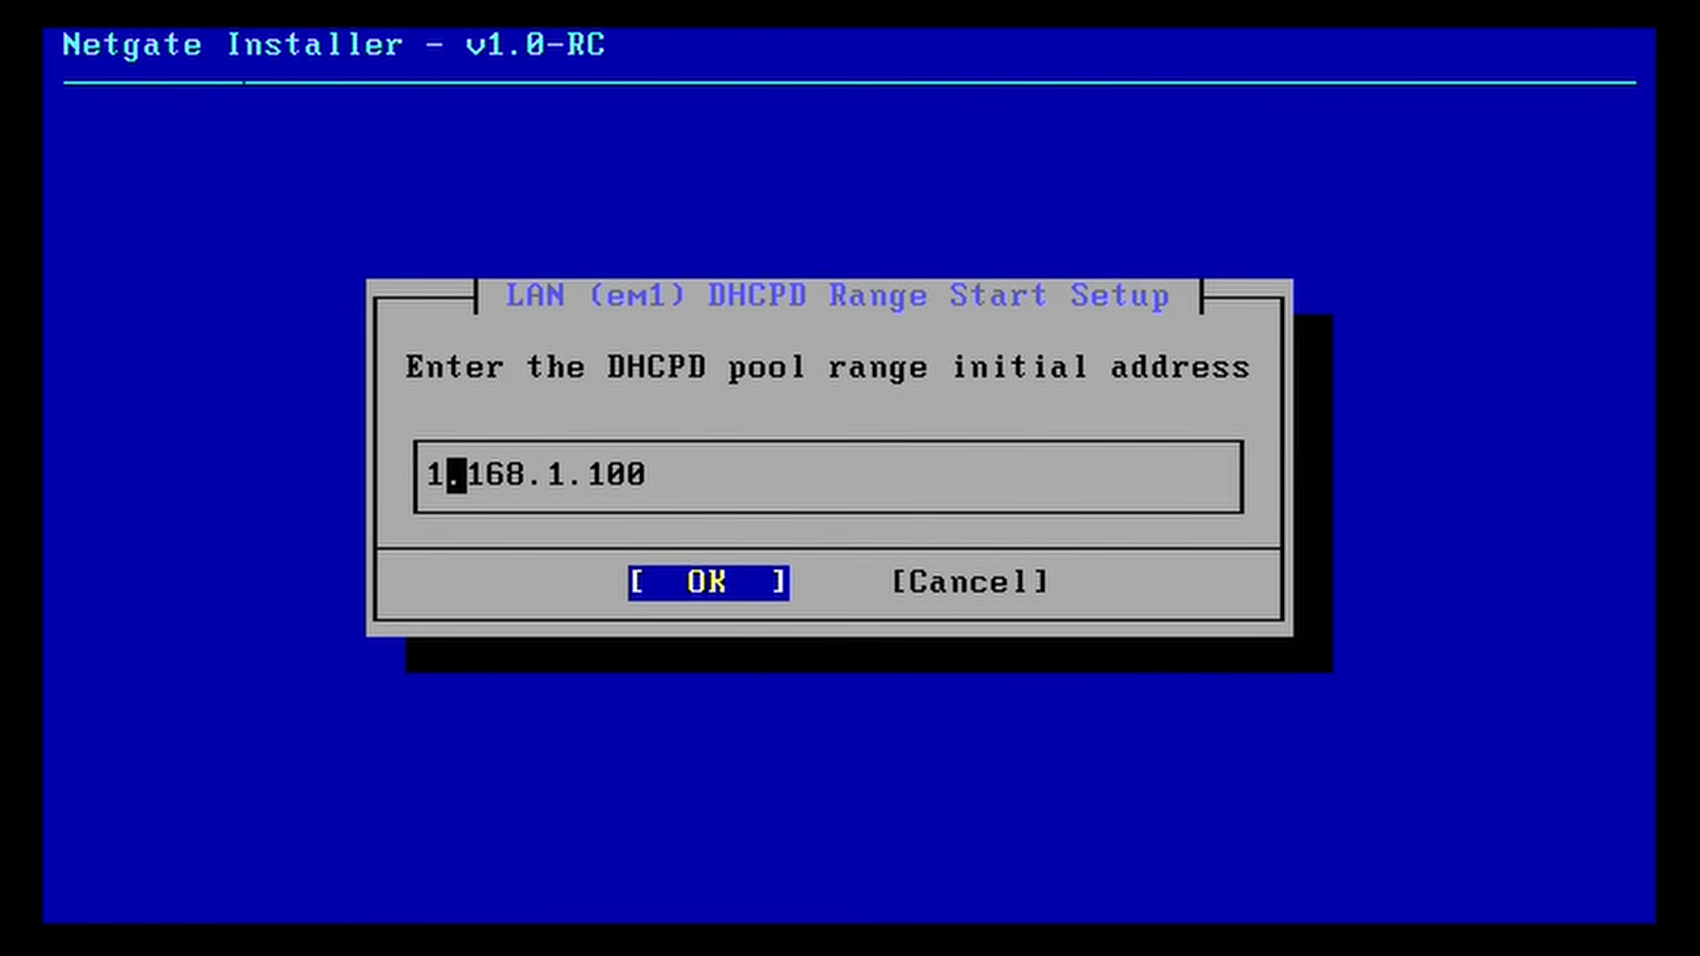
pyautogui.write('0')
pyautogui.press('Right')
pyautogui.press('Right')
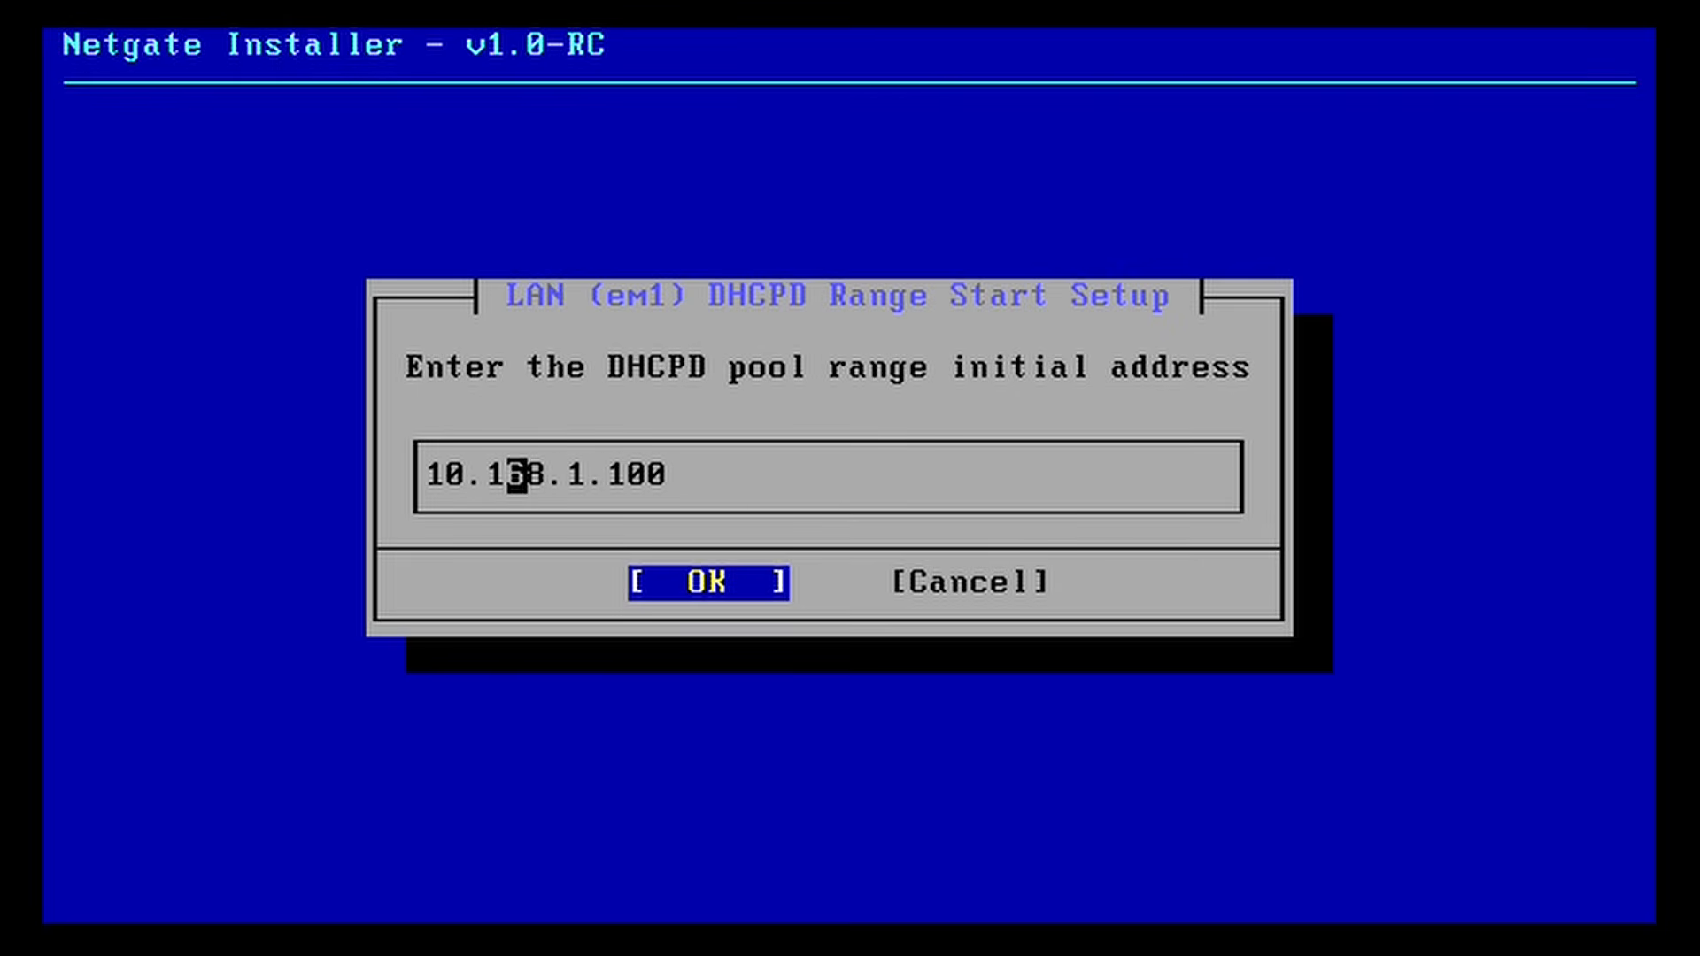
pyautogui.press('Delete')
pyautogui.press('Delete')
pyautogui.press('Tab')
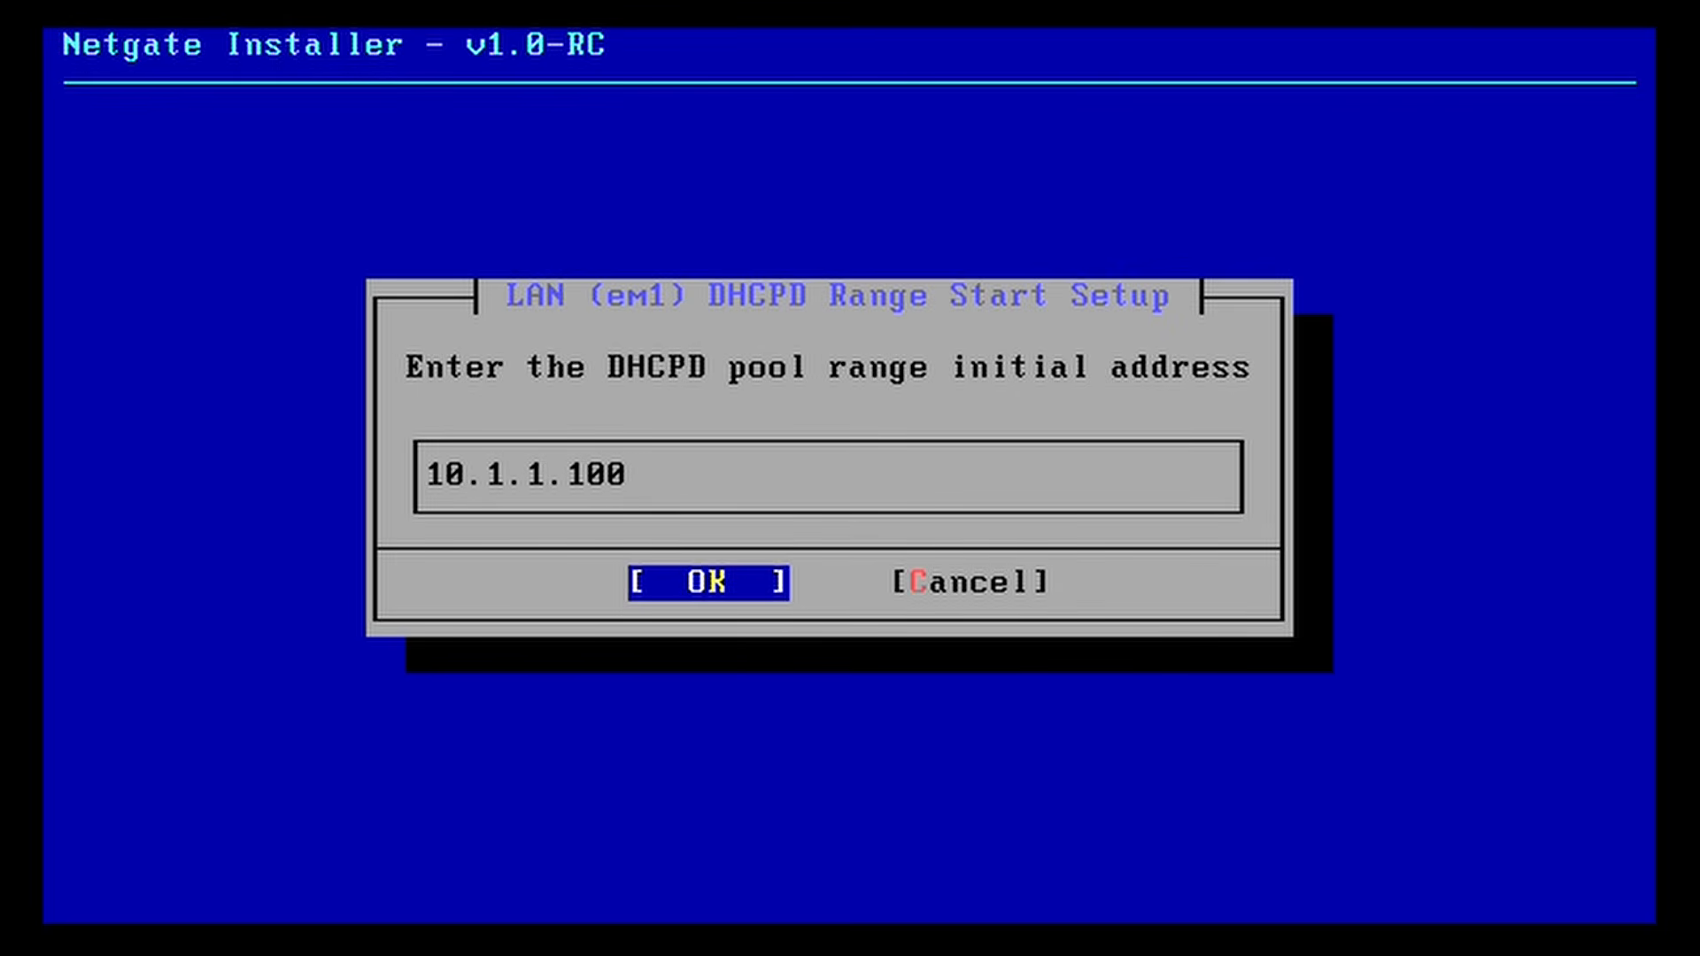
pyautogui.press('Return')
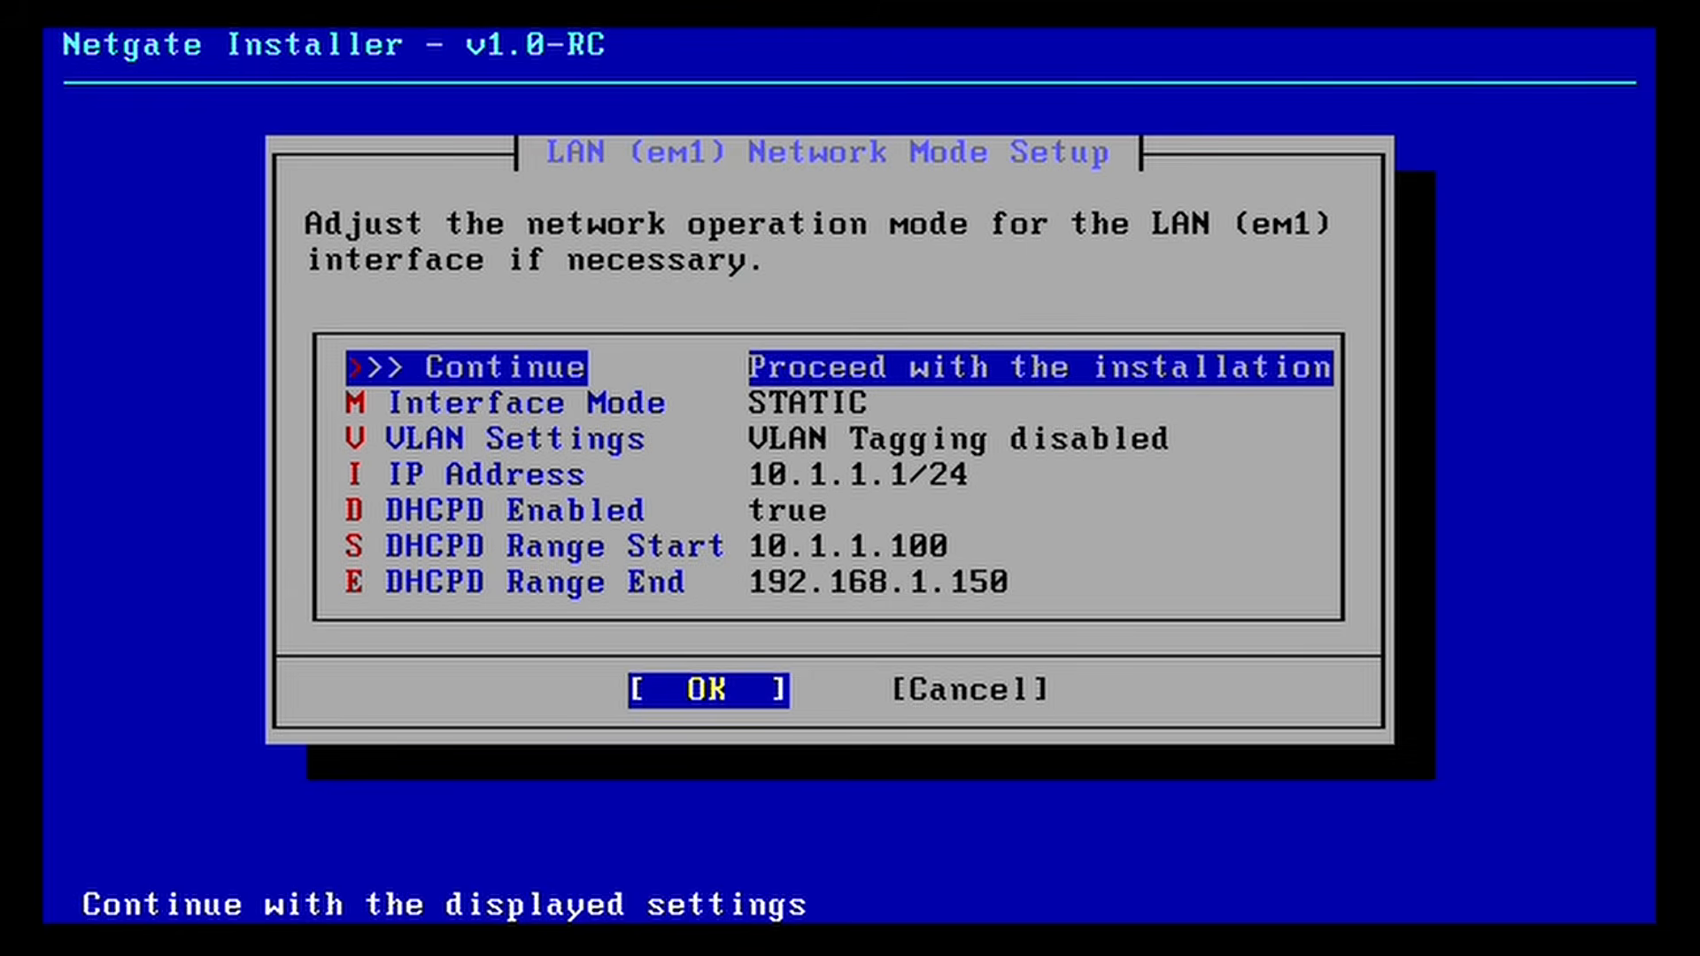
# Step: Set the DHCP range end to 10.1.1.150
pyautogui.press('e')
pyautogui.press('Return')
pyautogui.press('Left')
pyautogui.press('Left')
pyautogui.press('Left')
pyautogui.press('Left')
pyautogui.press('Left')
pyautogui.press('Left')
pyautogui.press('Left')
pyautogui.press('Left')
pyautogui.press('Left')
pyautogui.press('Left')
pyautogui.press('Left')
pyautogui.press('Left')
pyautogui.press('Left')
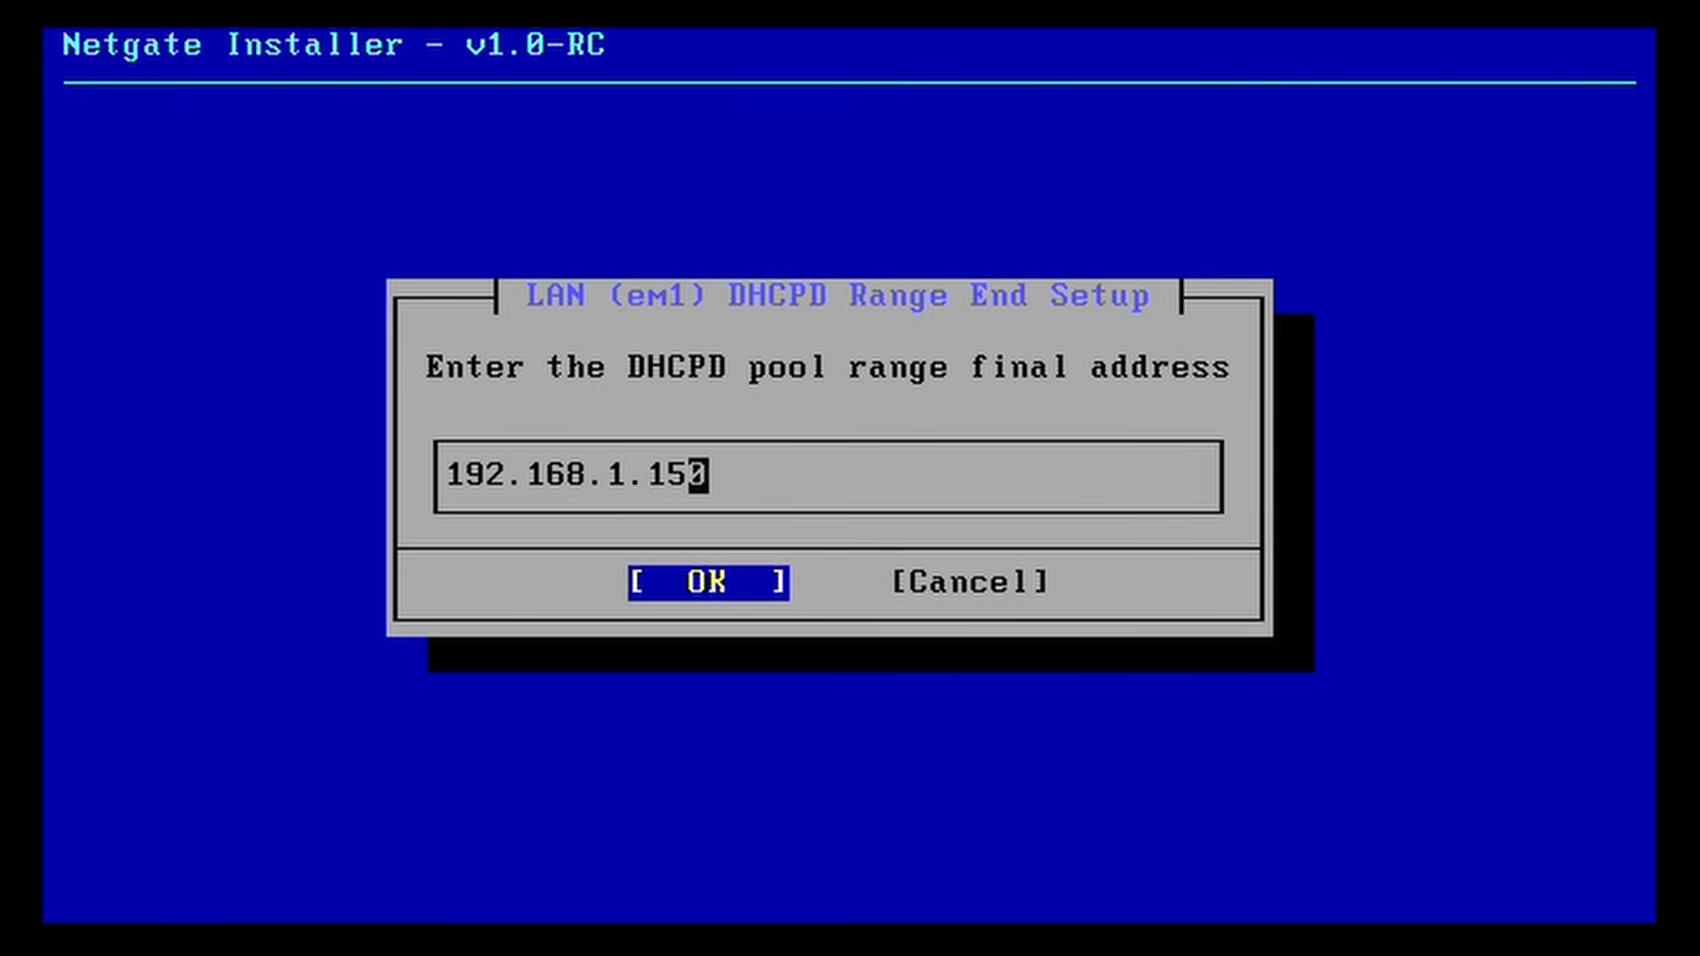
pyautogui.press('Right')
pyautogui.press('Delete')
pyautogui.press('Delete')
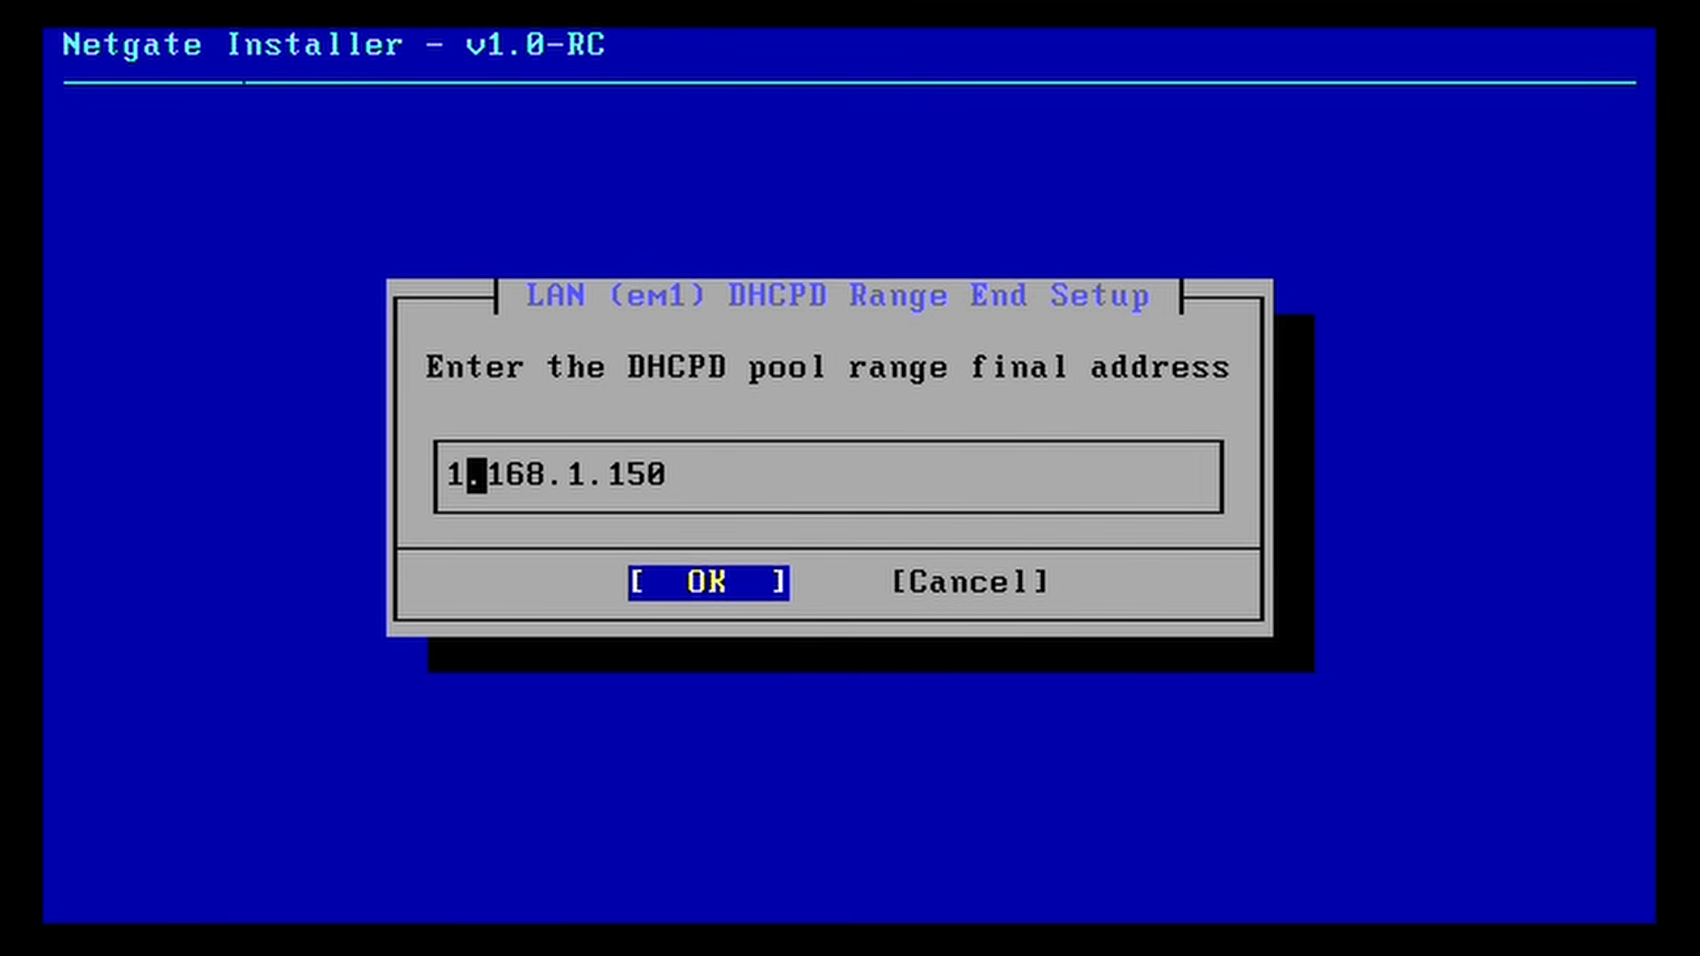
pyautogui.write('0')
pyautogui.press('Right')
pyautogui.press('Right')
pyautogui.press('Delete')
pyautogui.press('Delete')
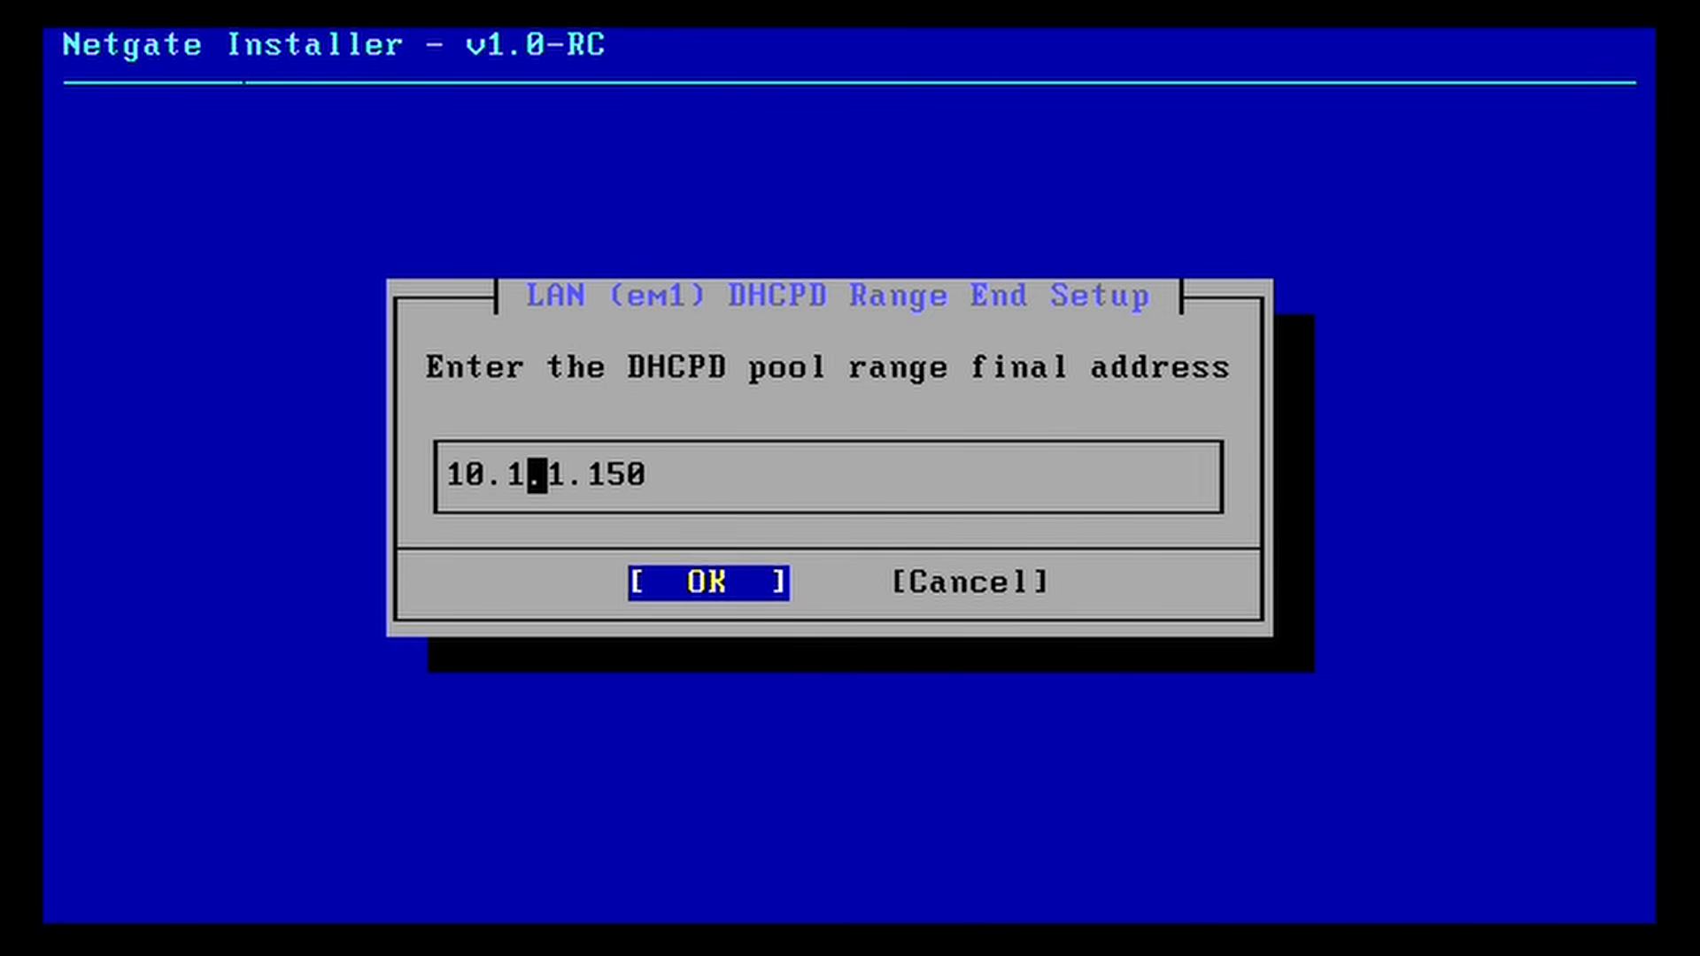
pyautogui.press('Tab')
pyautogui.press('Right')
pyautogui.press('Left')
pyautogui.press('Return')
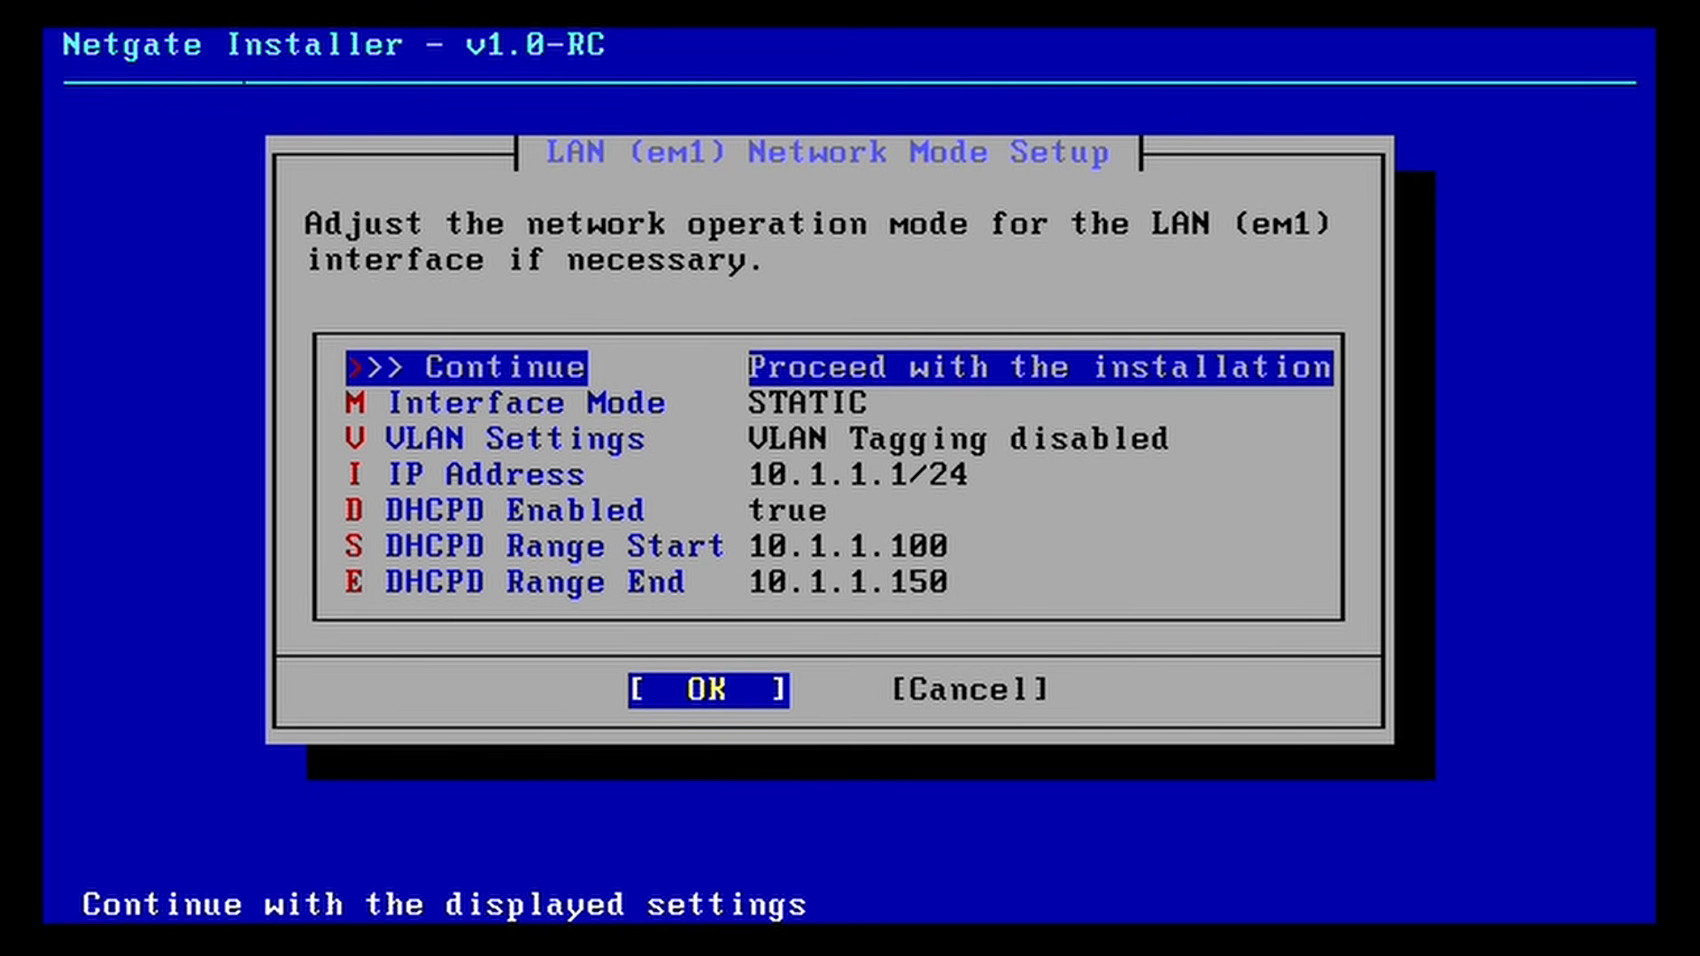
# Step: Accept em1 as LAN and em0 as WAN, then retry the connectivity validation
pyautogui.press('Return')
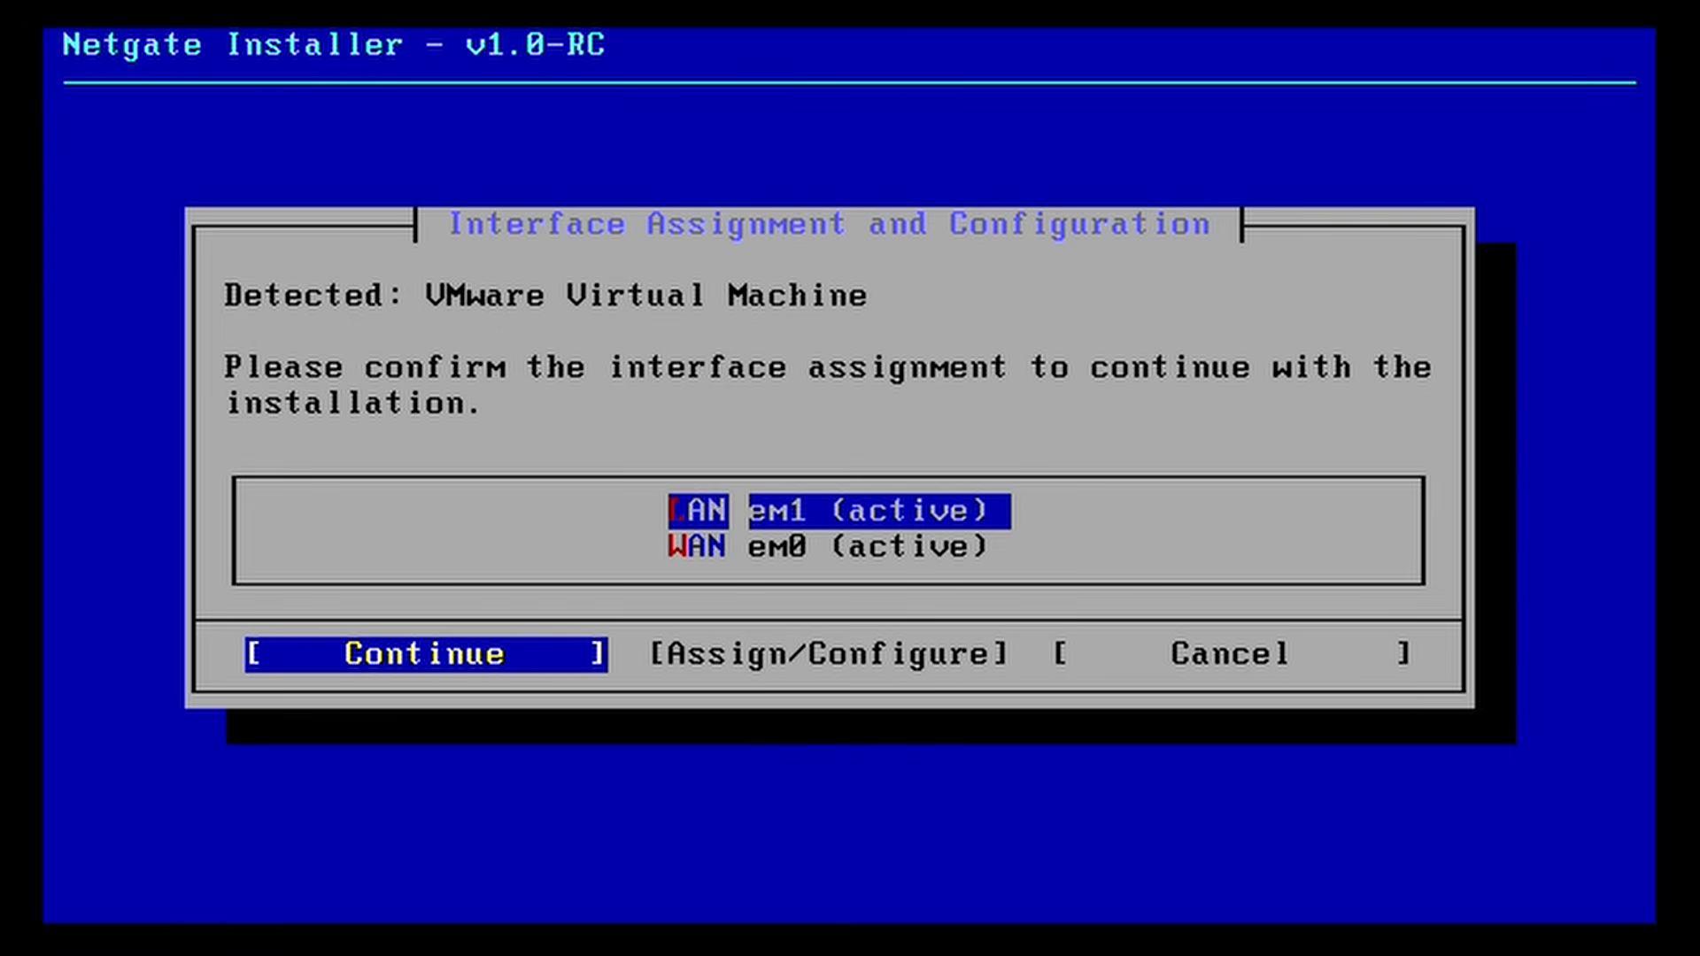
pyautogui.press('Down')
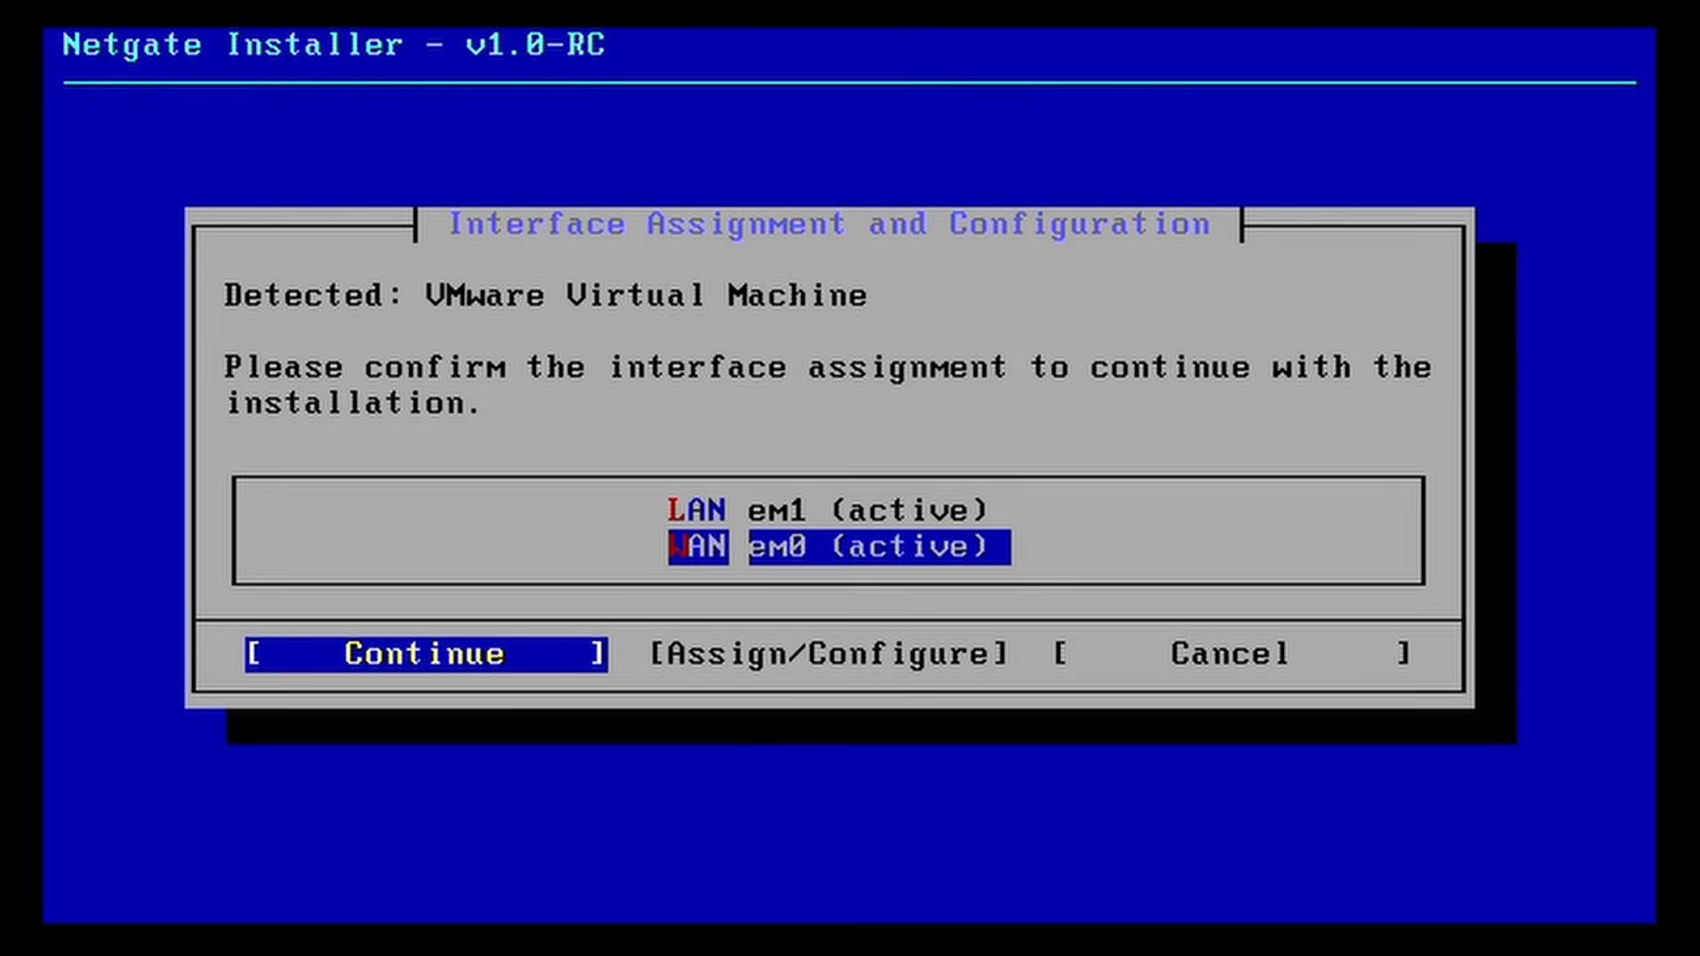
pyautogui.press('Up')
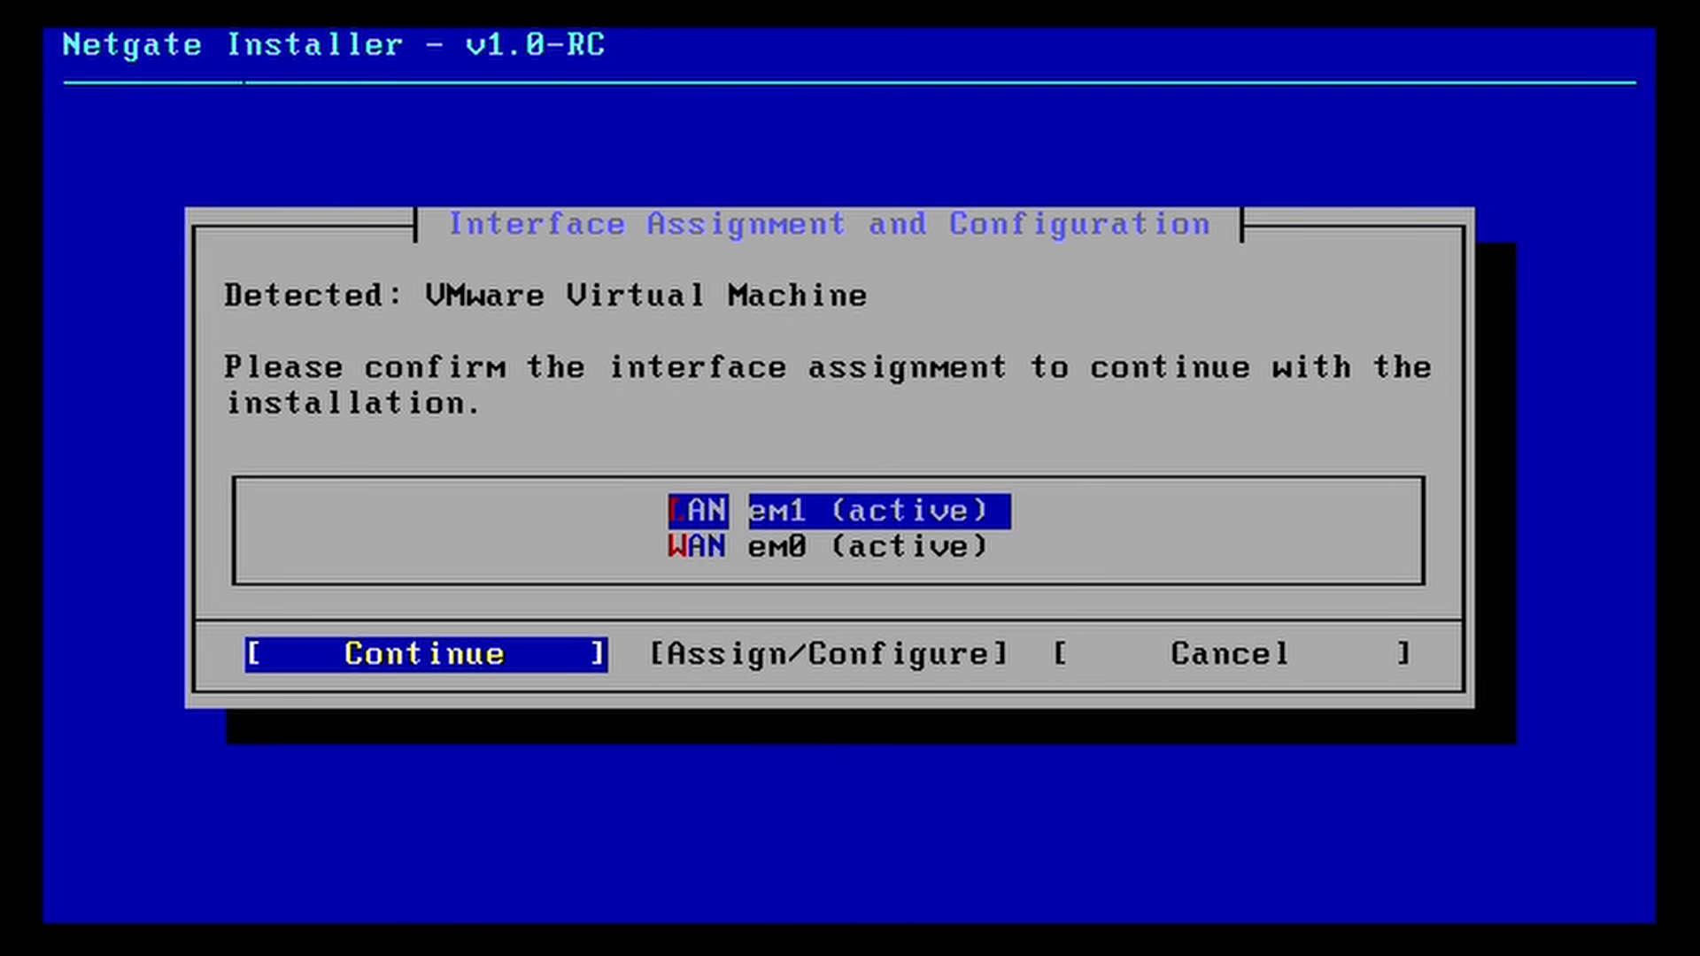
pyautogui.press('Down')
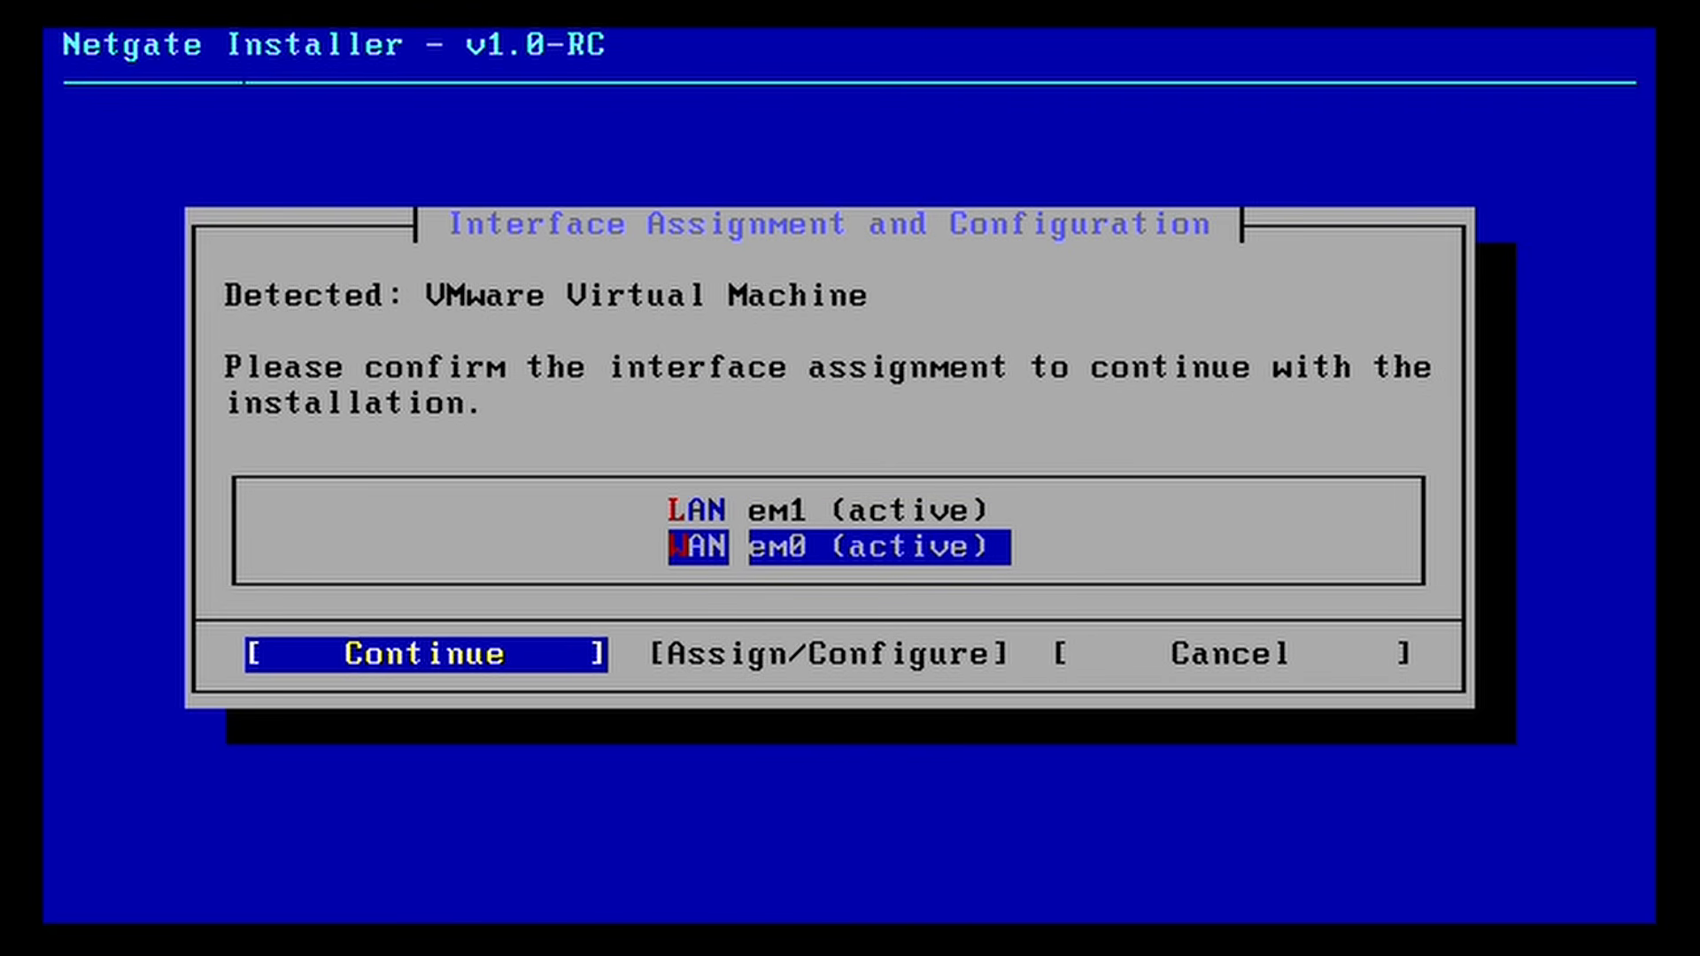
pyautogui.press('Return')
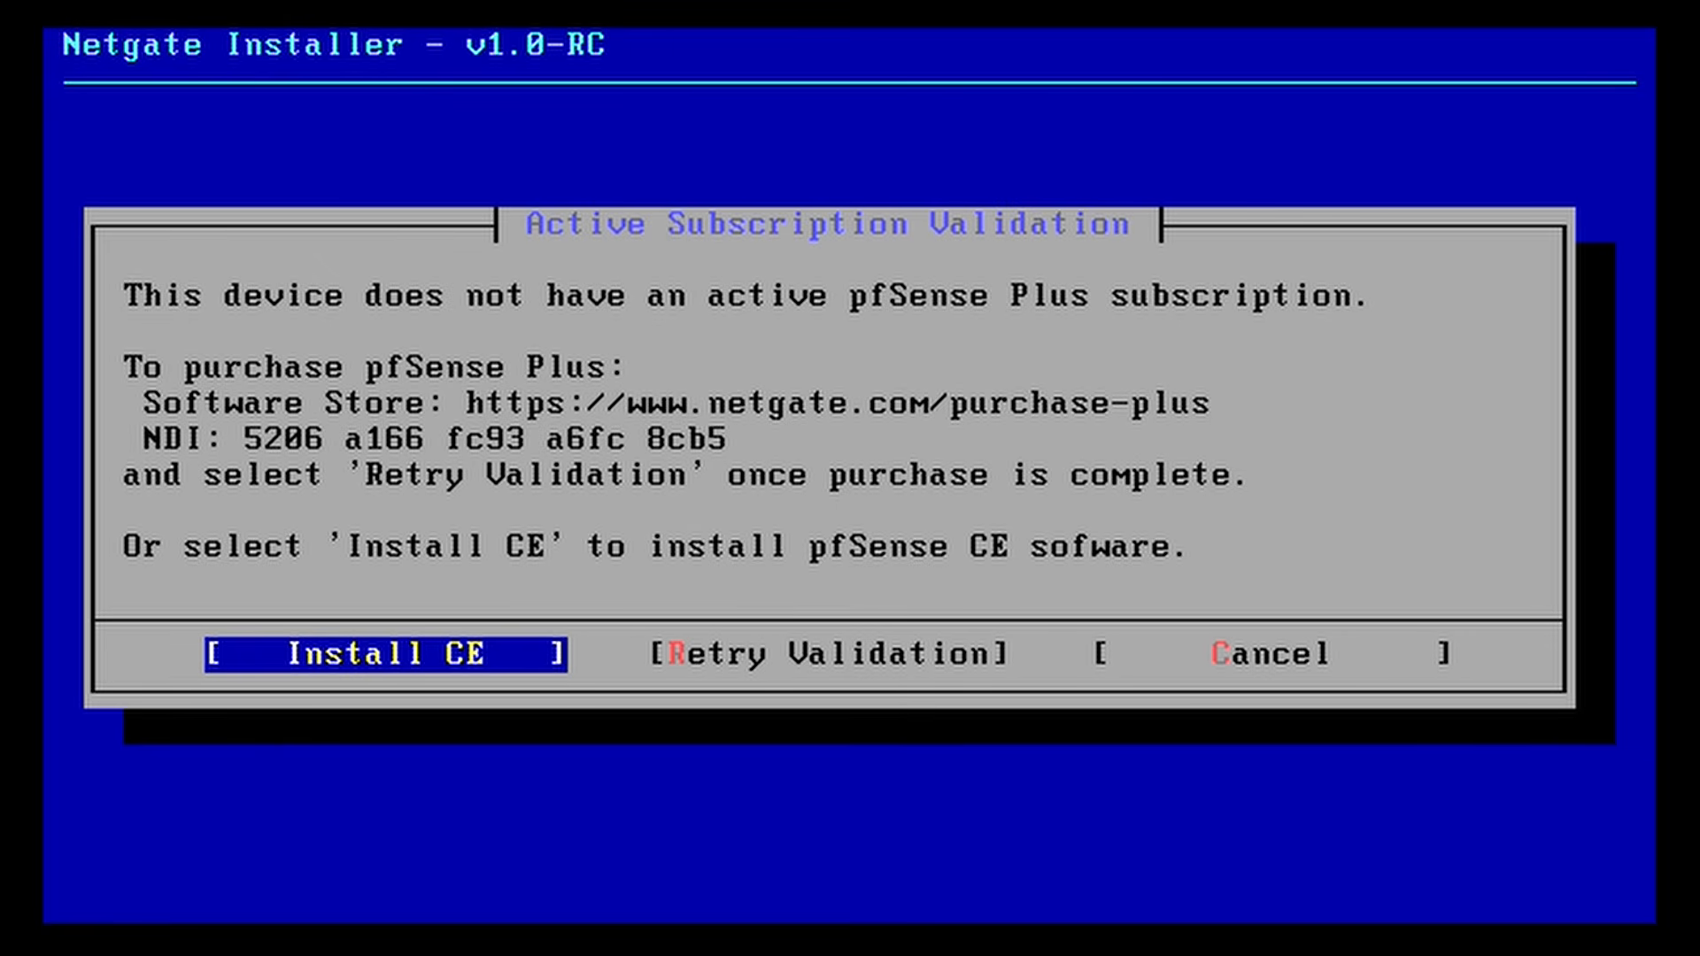
pyautogui.press('Right')
# Step: Choose Install CE and keep the default ZFS file system with GPT partitioning
pyautogui.press('Left')
pyautogui.press('Return')
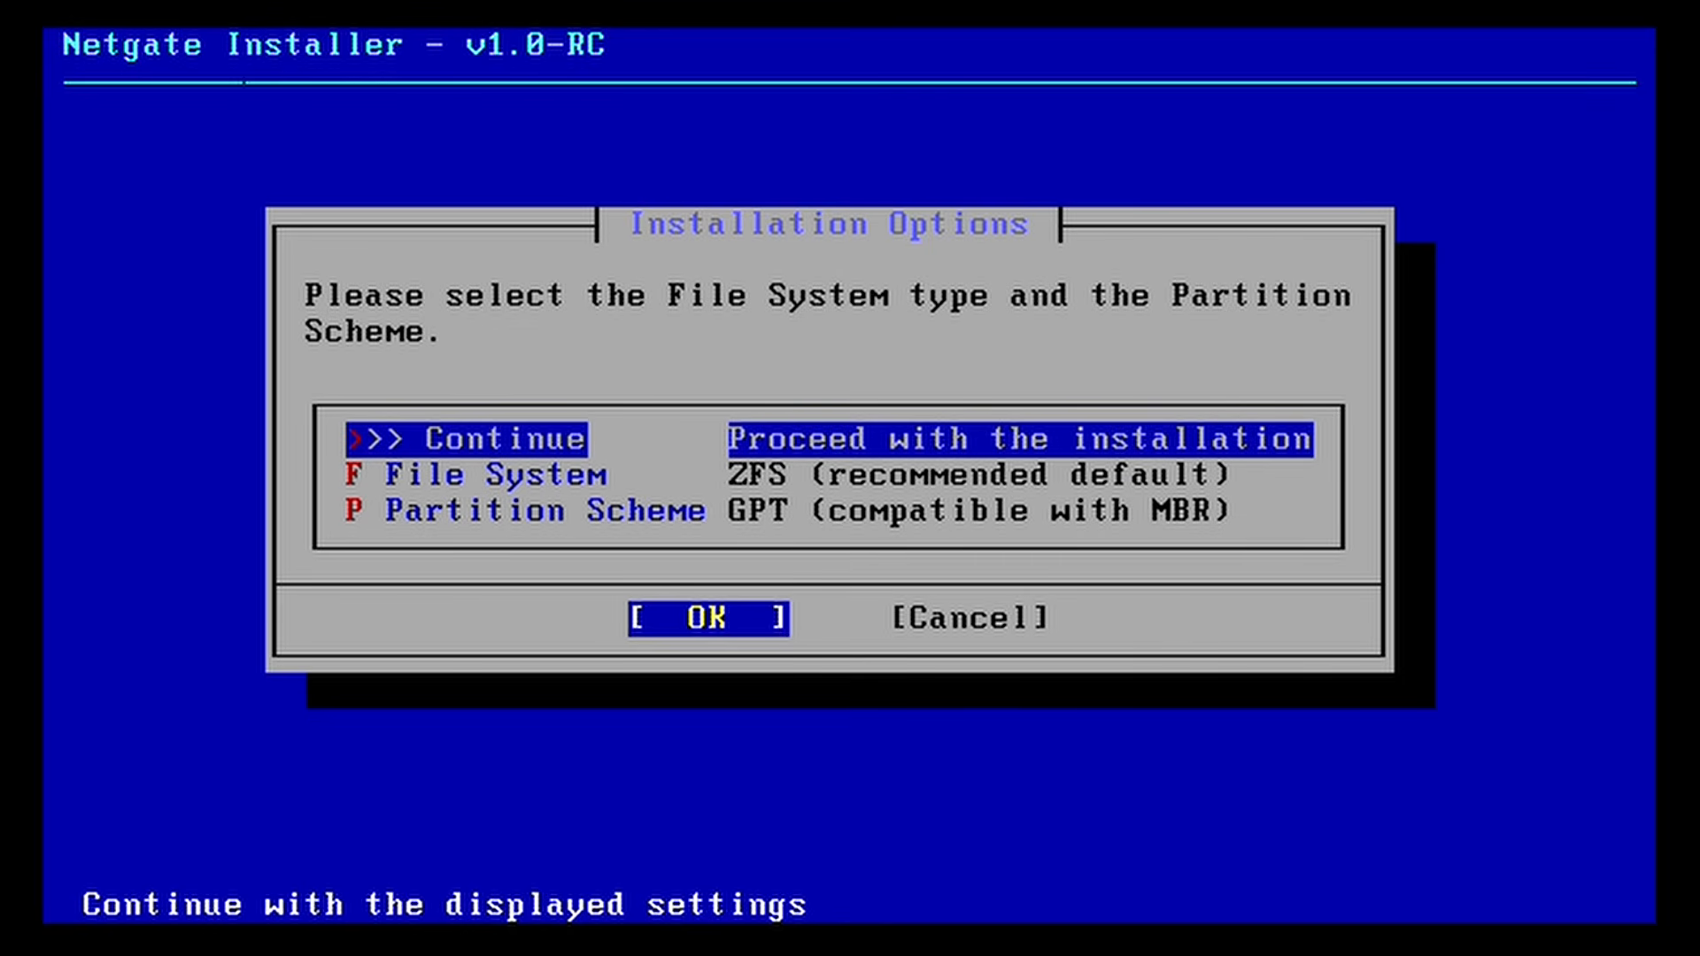
pyautogui.press('Down')
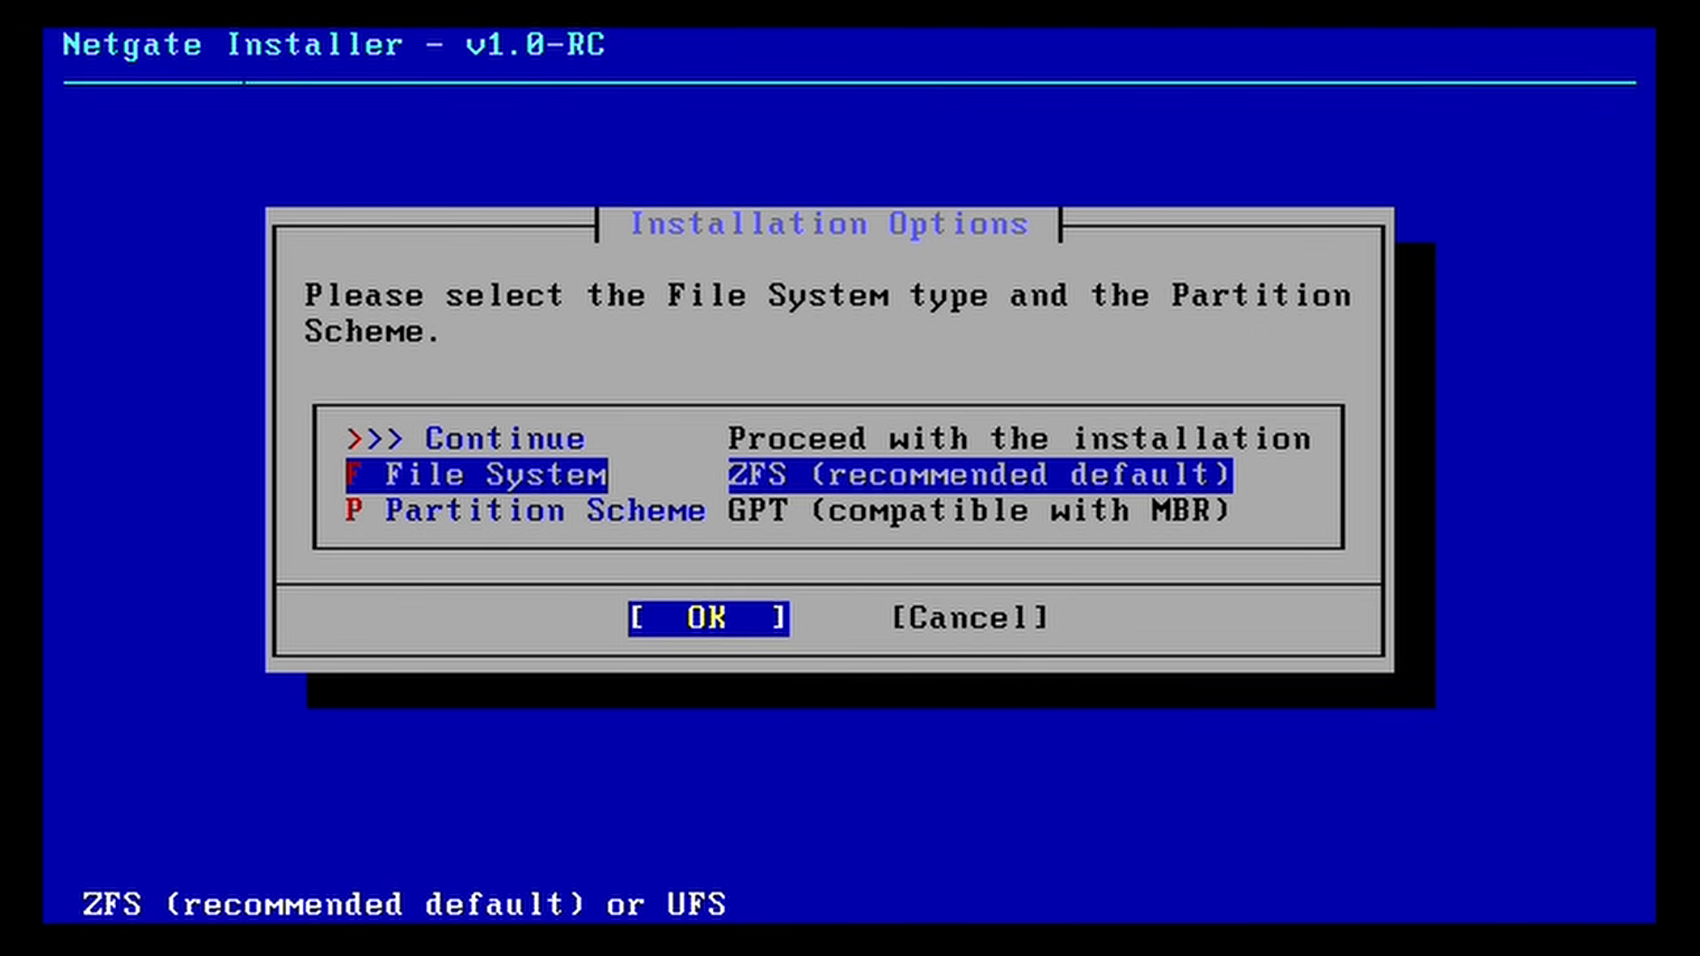
pyautogui.press('Up')
pyautogui.press('Return')
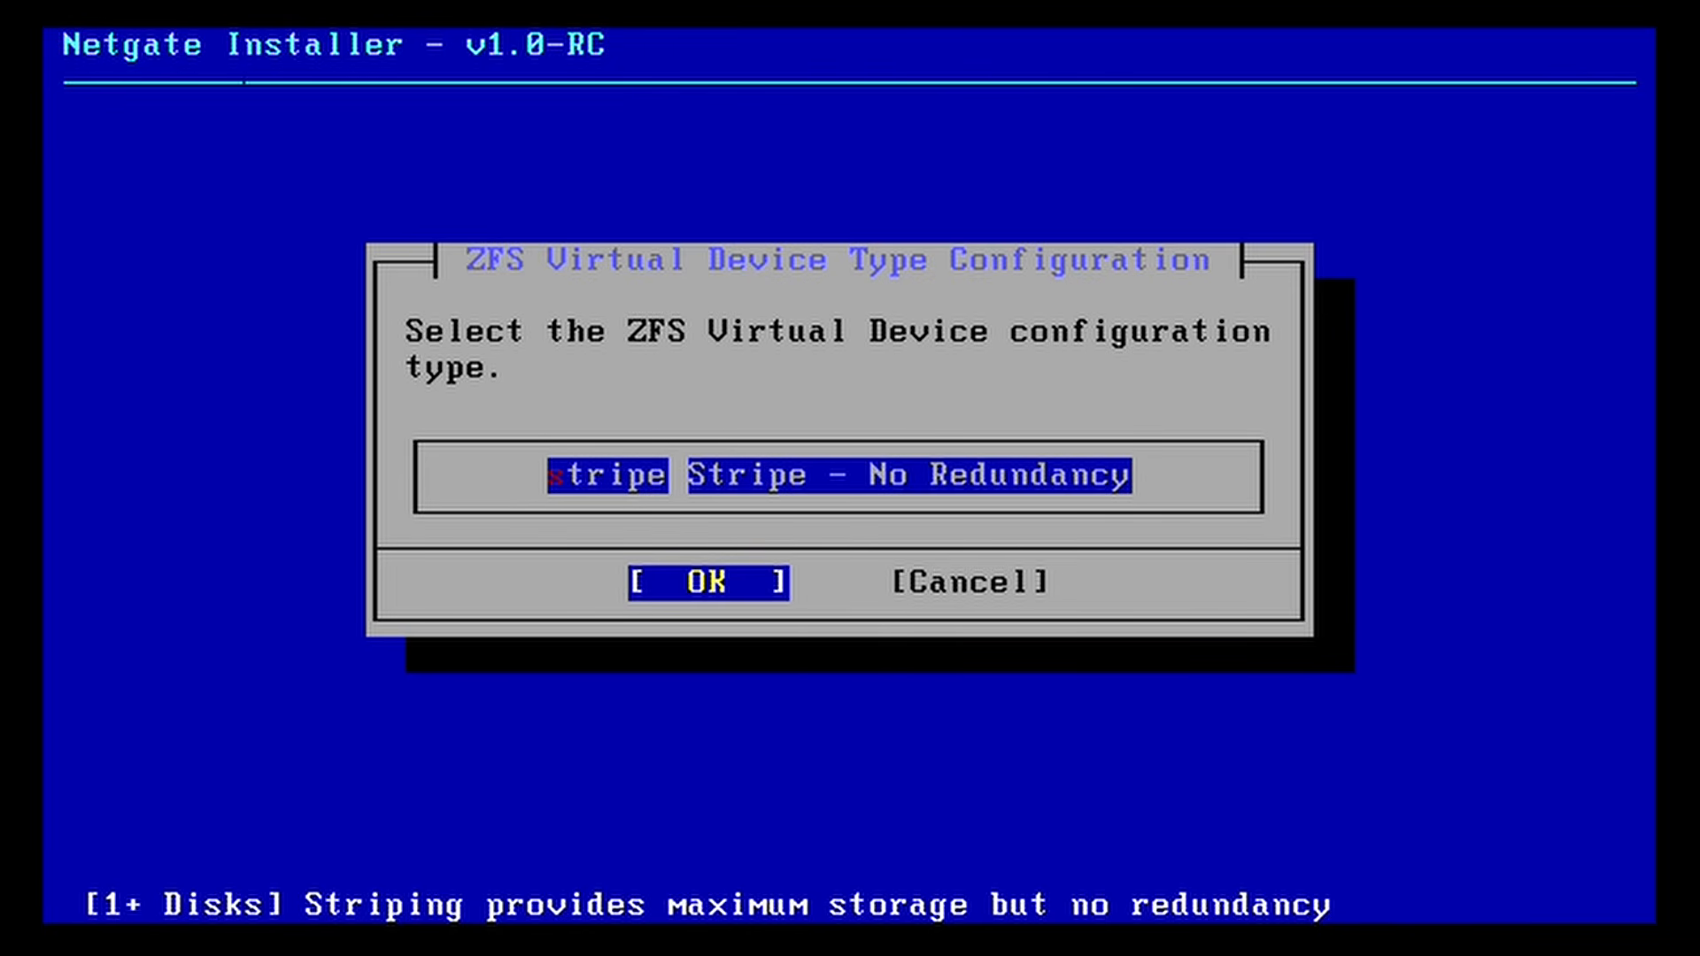
# Step: Install pfSense CE 2.8.0 as a ZFS stripe on da0, confirming the disk wipe
pyautogui.press('Return')
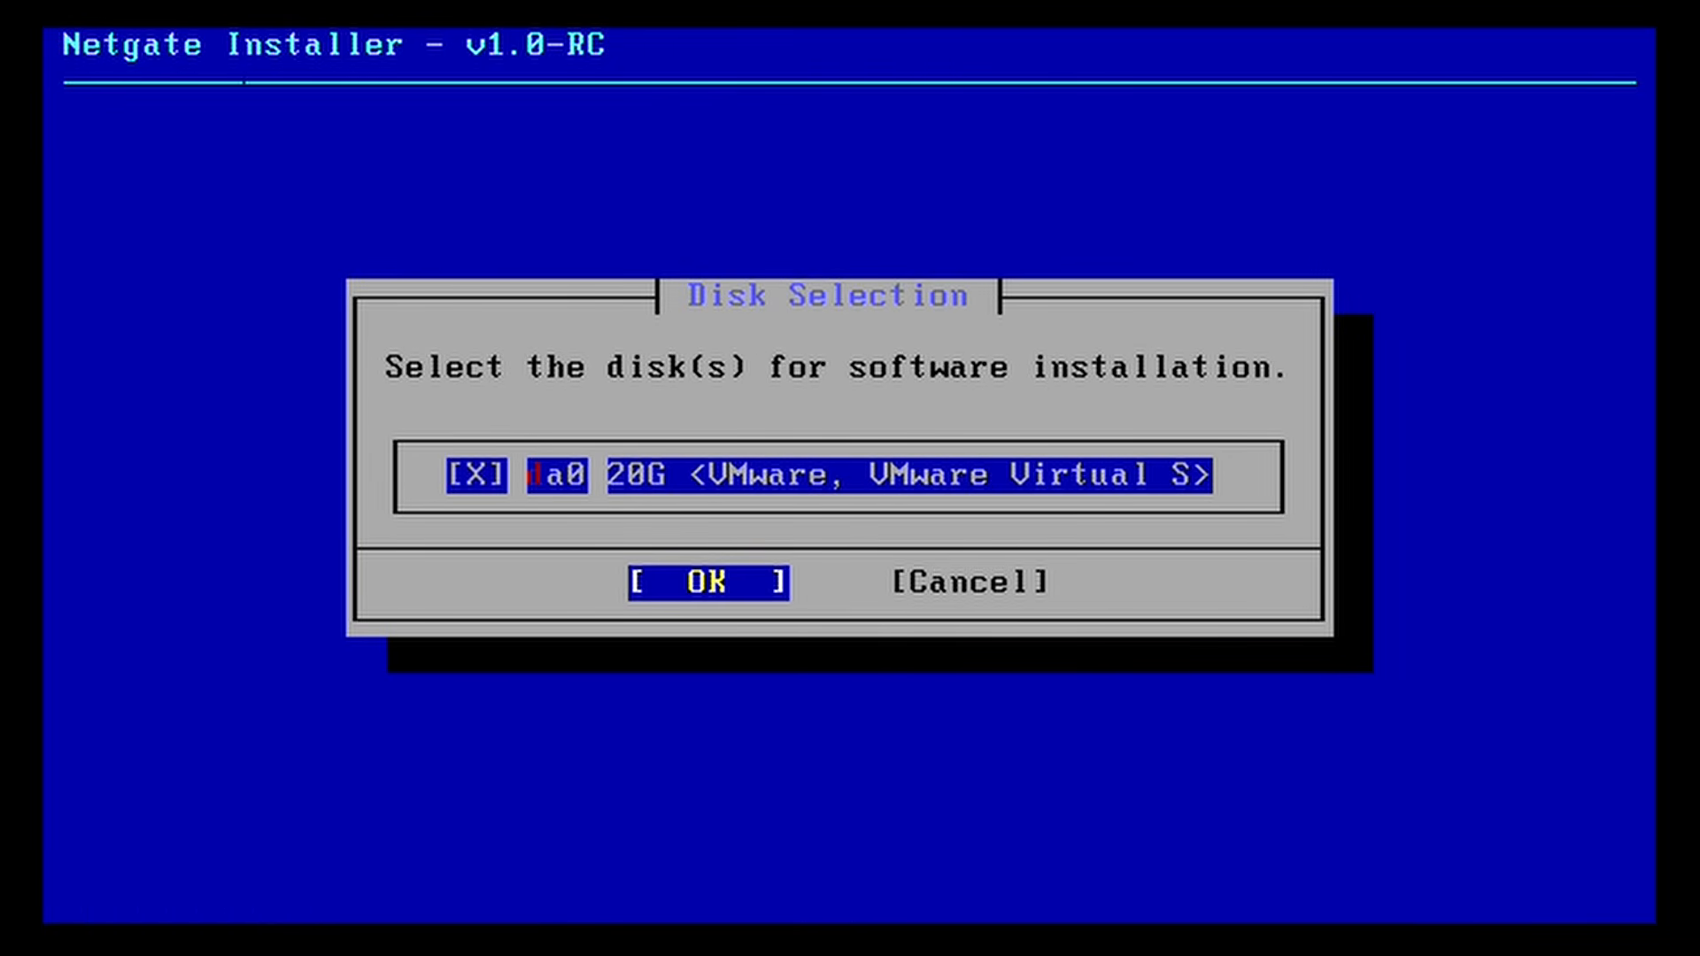
pyautogui.press('Return')
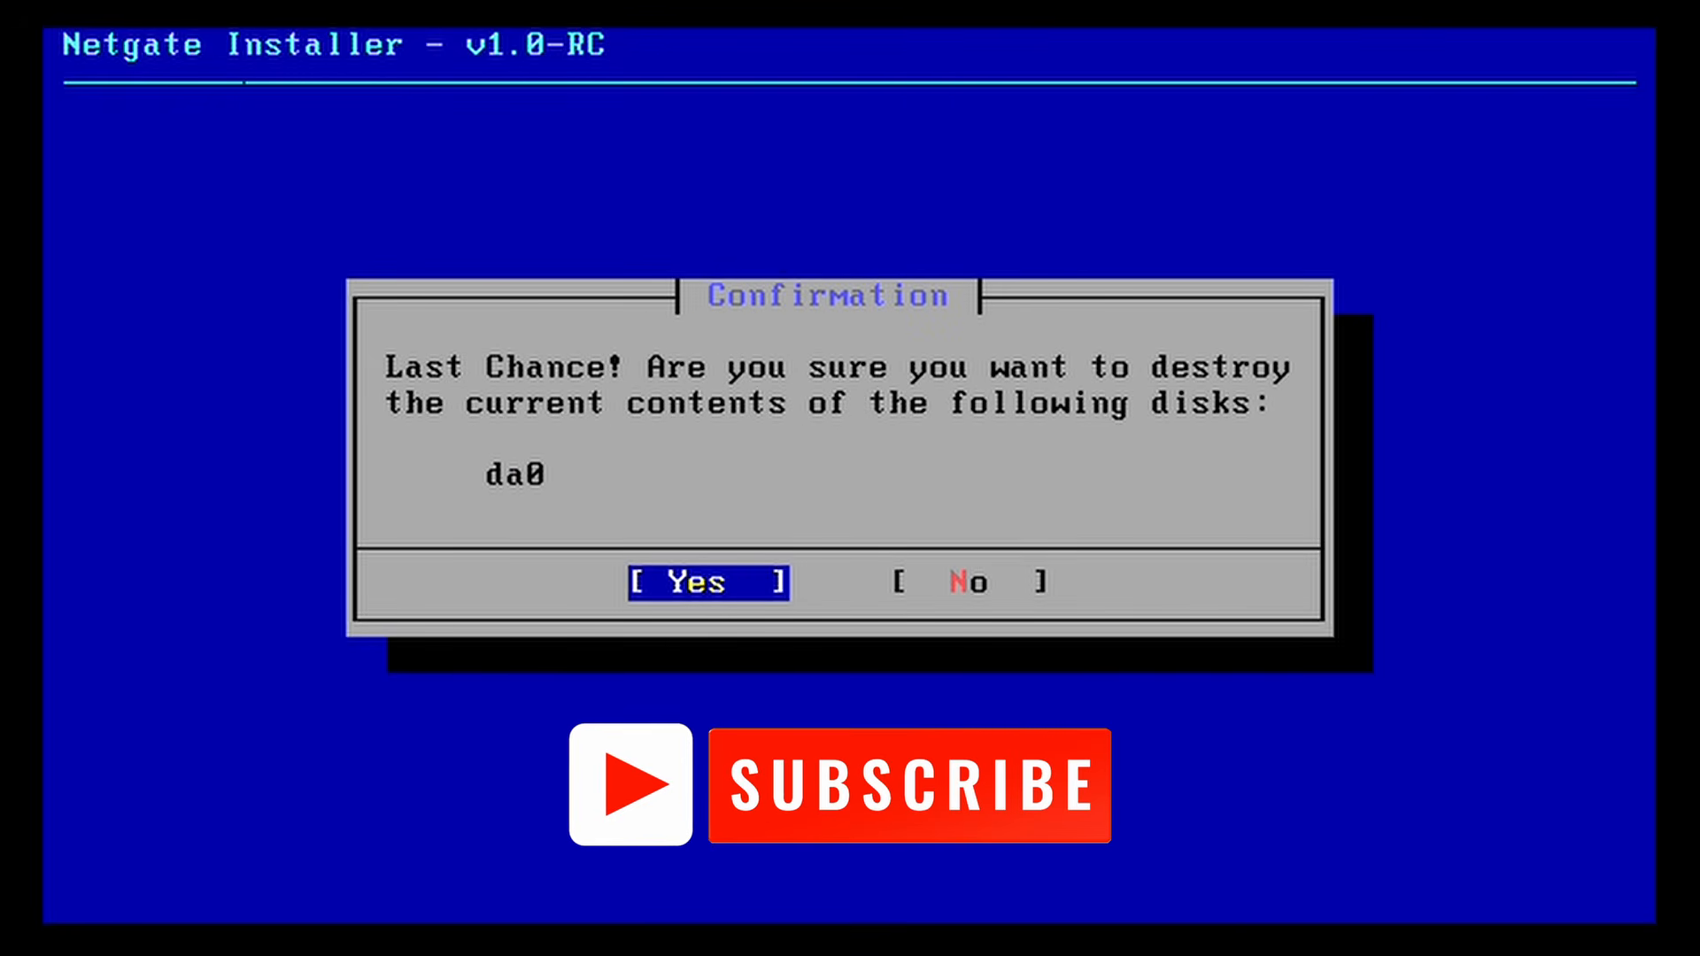
pyautogui.press('Return')
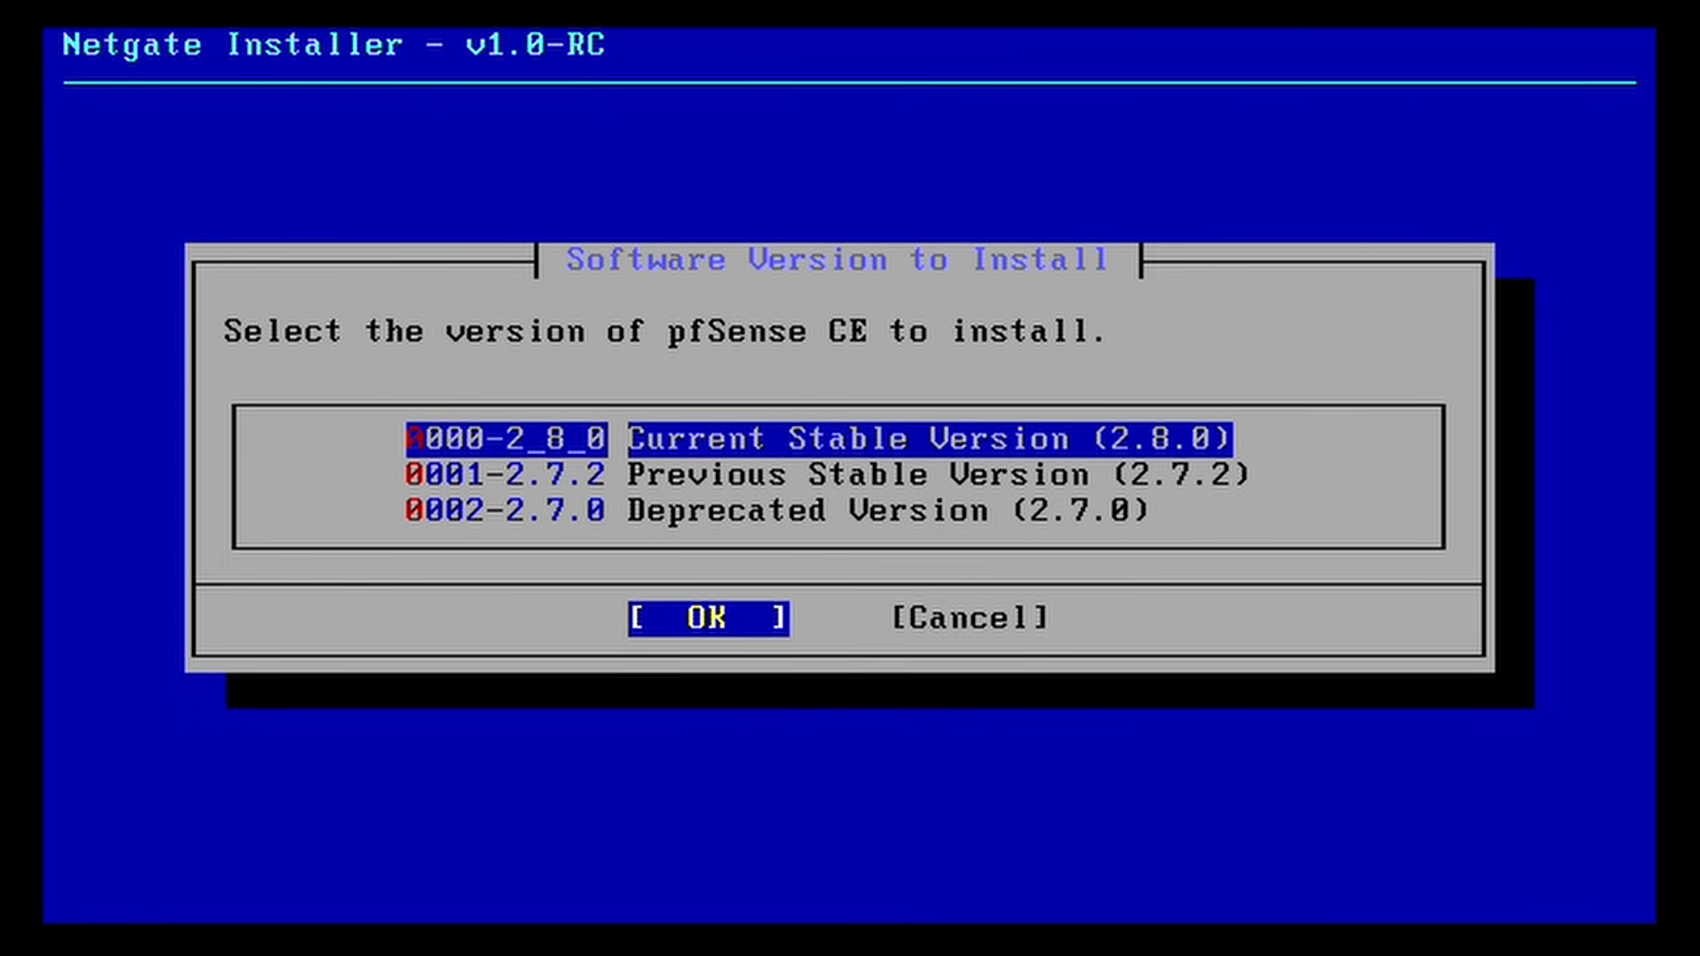
pyautogui.press('Return')
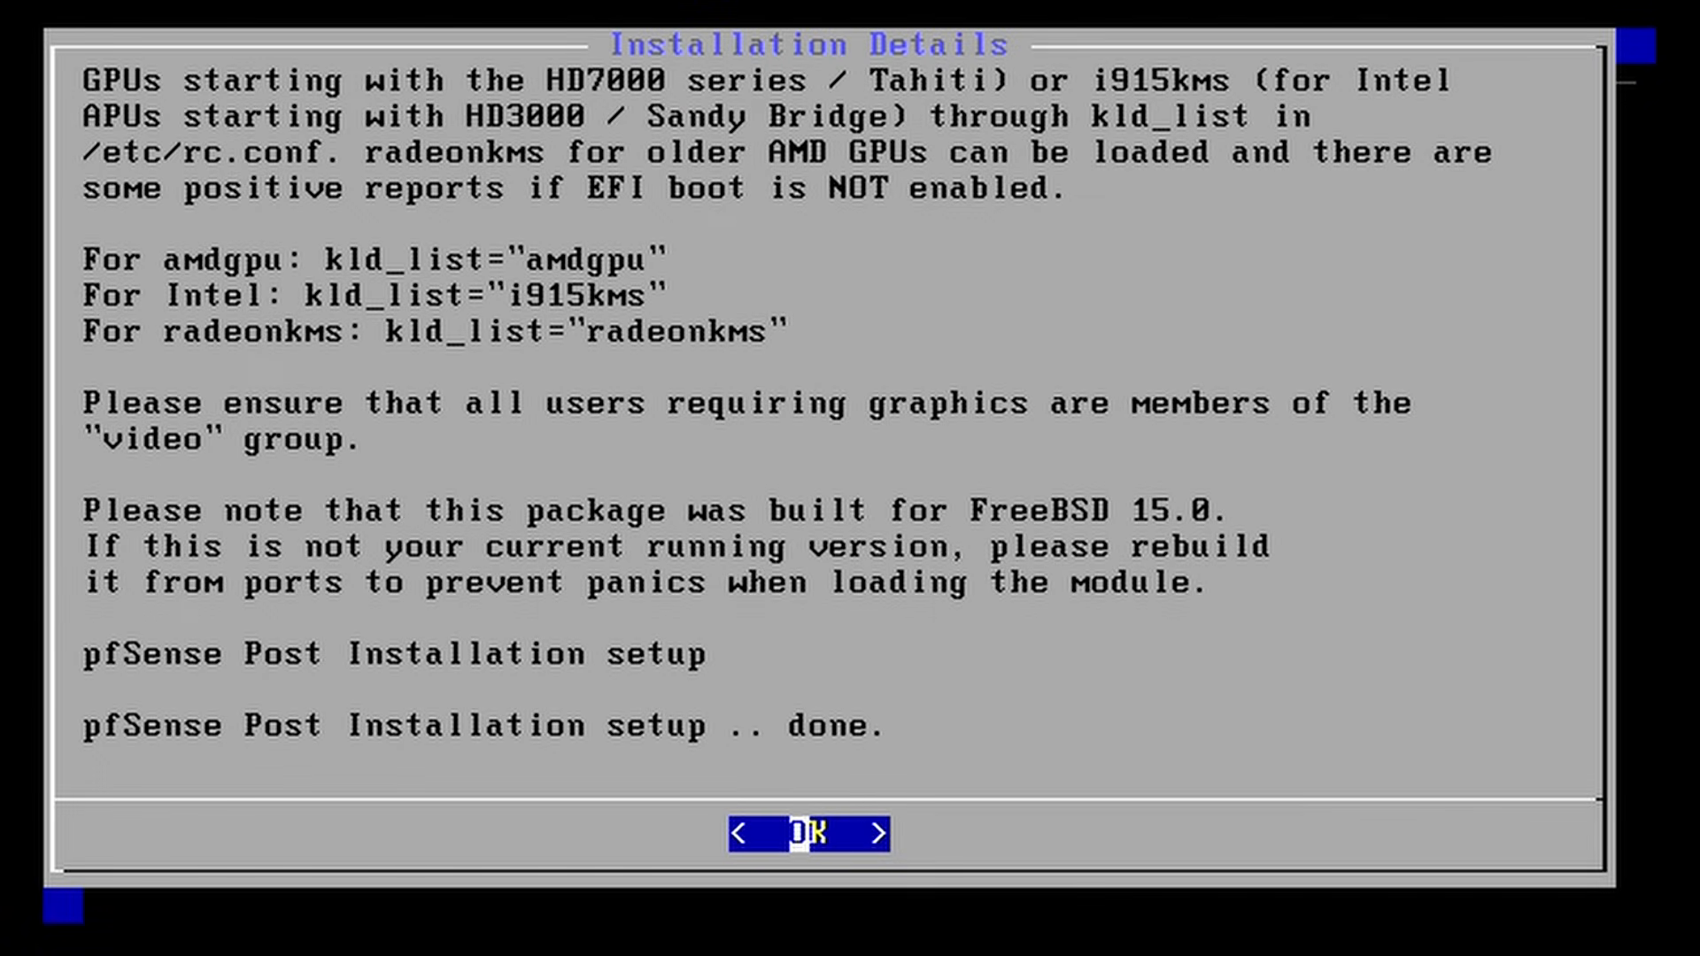
pyautogui.press('Return')
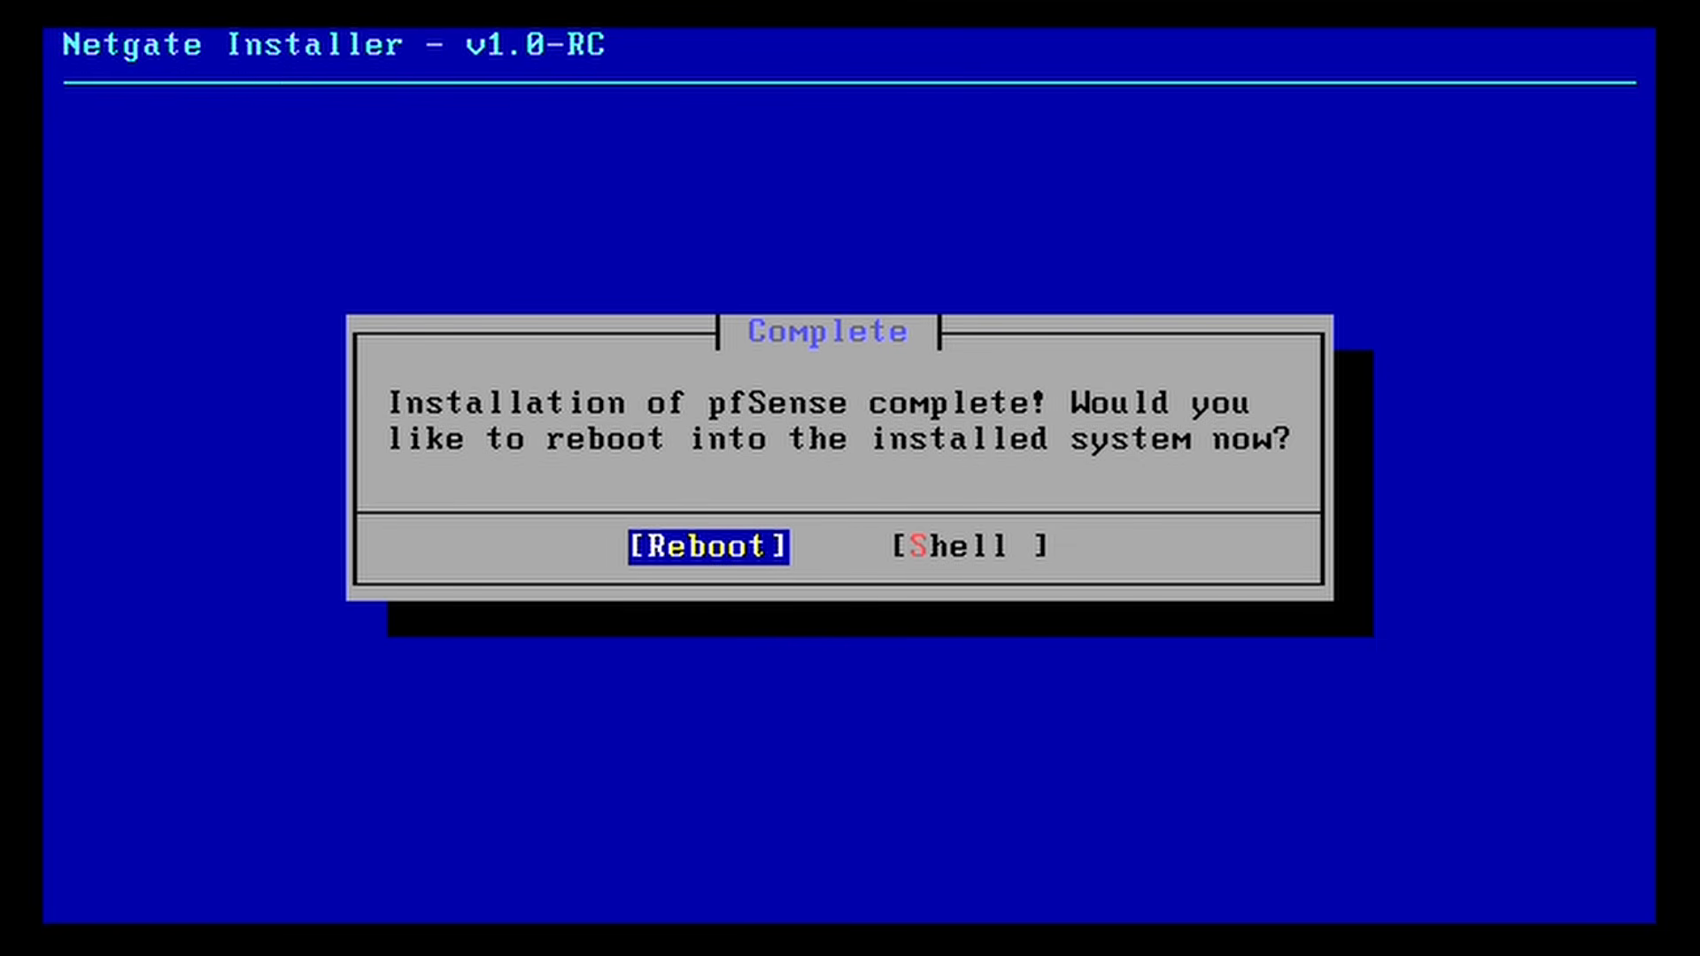
# Step: Reboot into the freshly installed pfSense 2.8.0 system
pyautogui.press('Return')
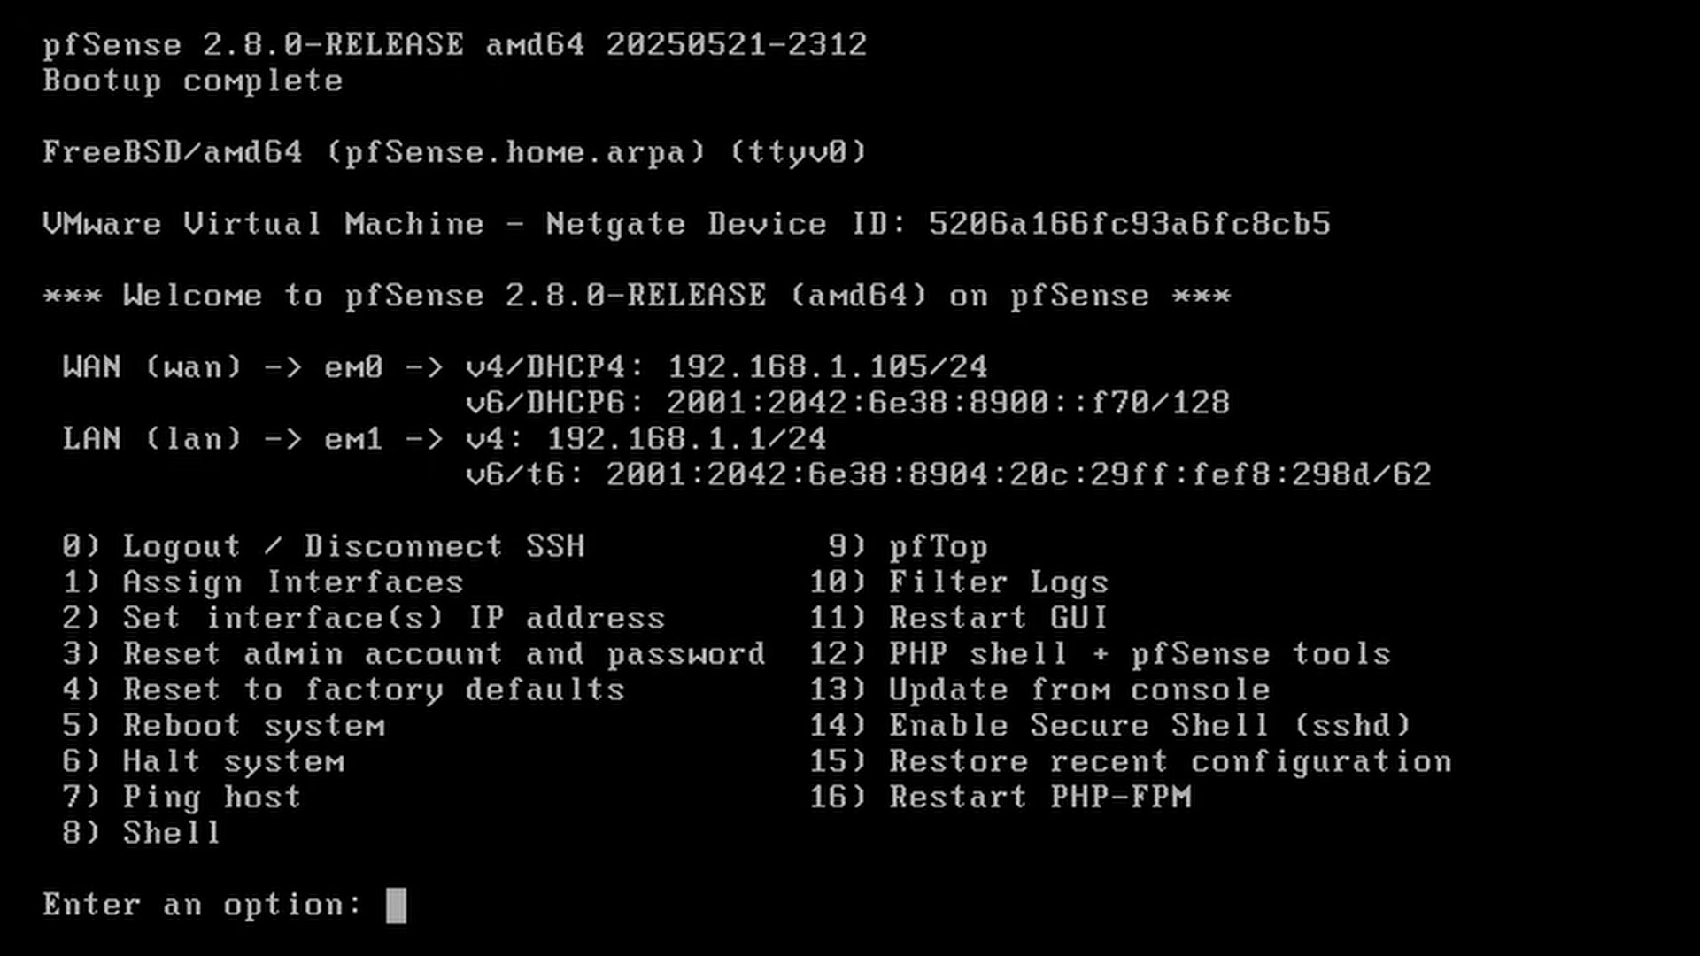
# Step: Assign the LAN interface the static address 10.1.1.1/24 using console option 2
pyautogui.write('2')
pyautogui.press('Return')
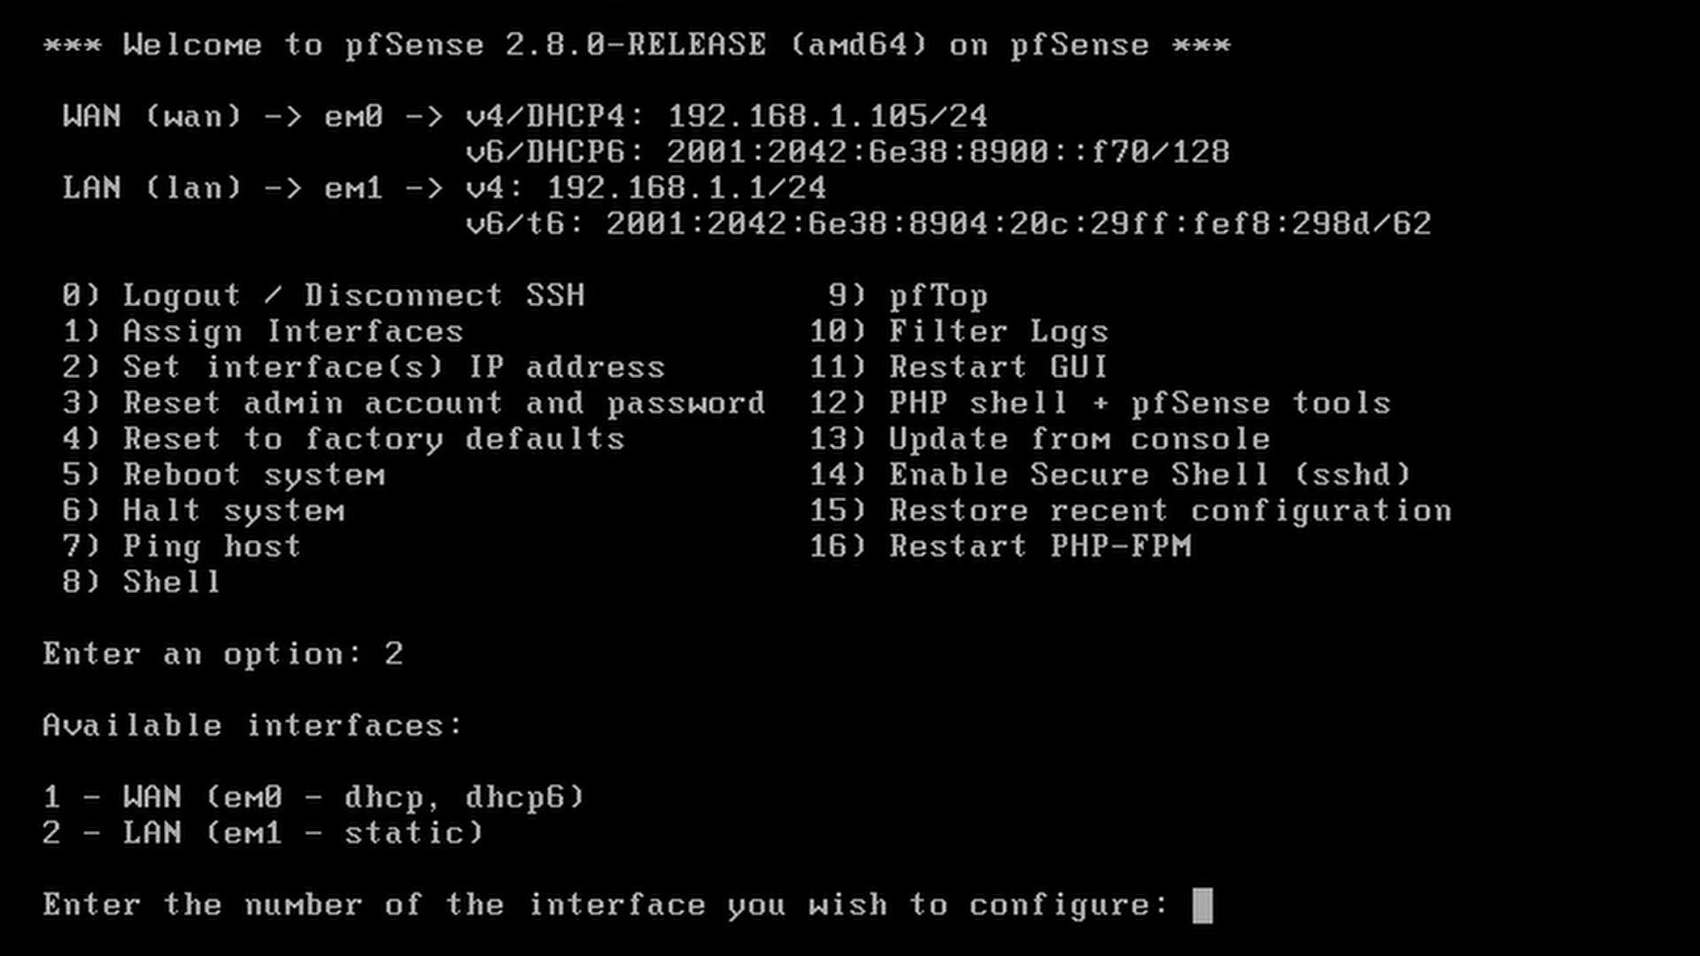
pyautogui.write('2')
pyautogui.press('Return')
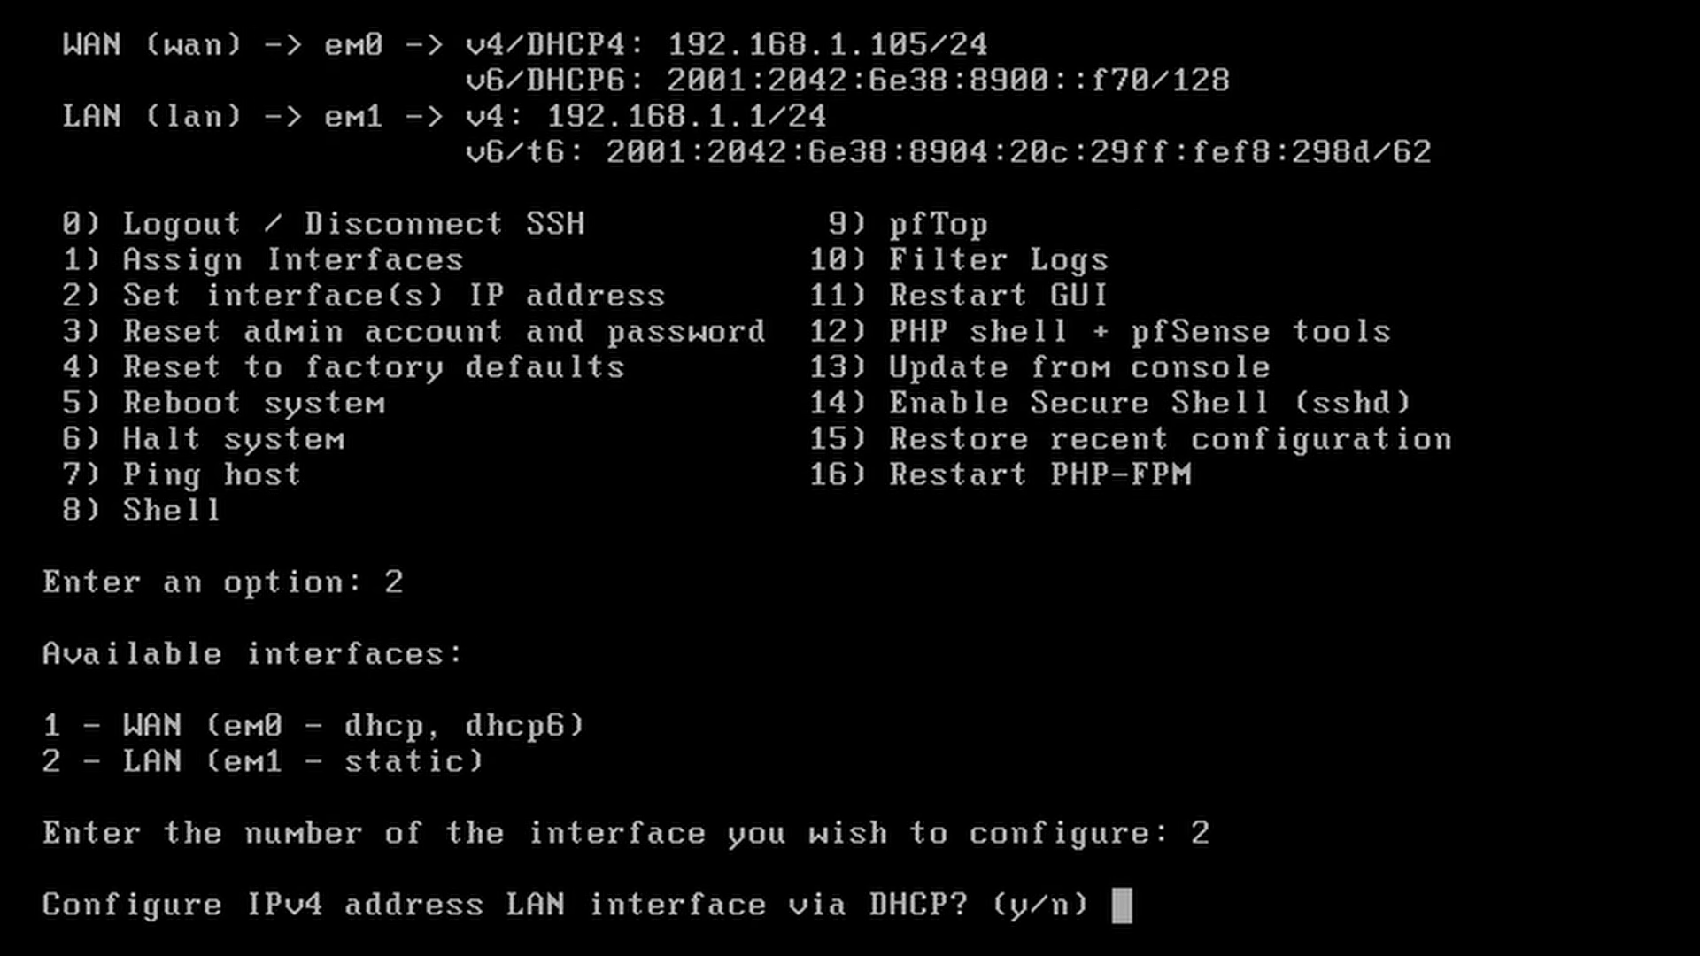
pyautogui.write('n')
pyautogui.press('Return')
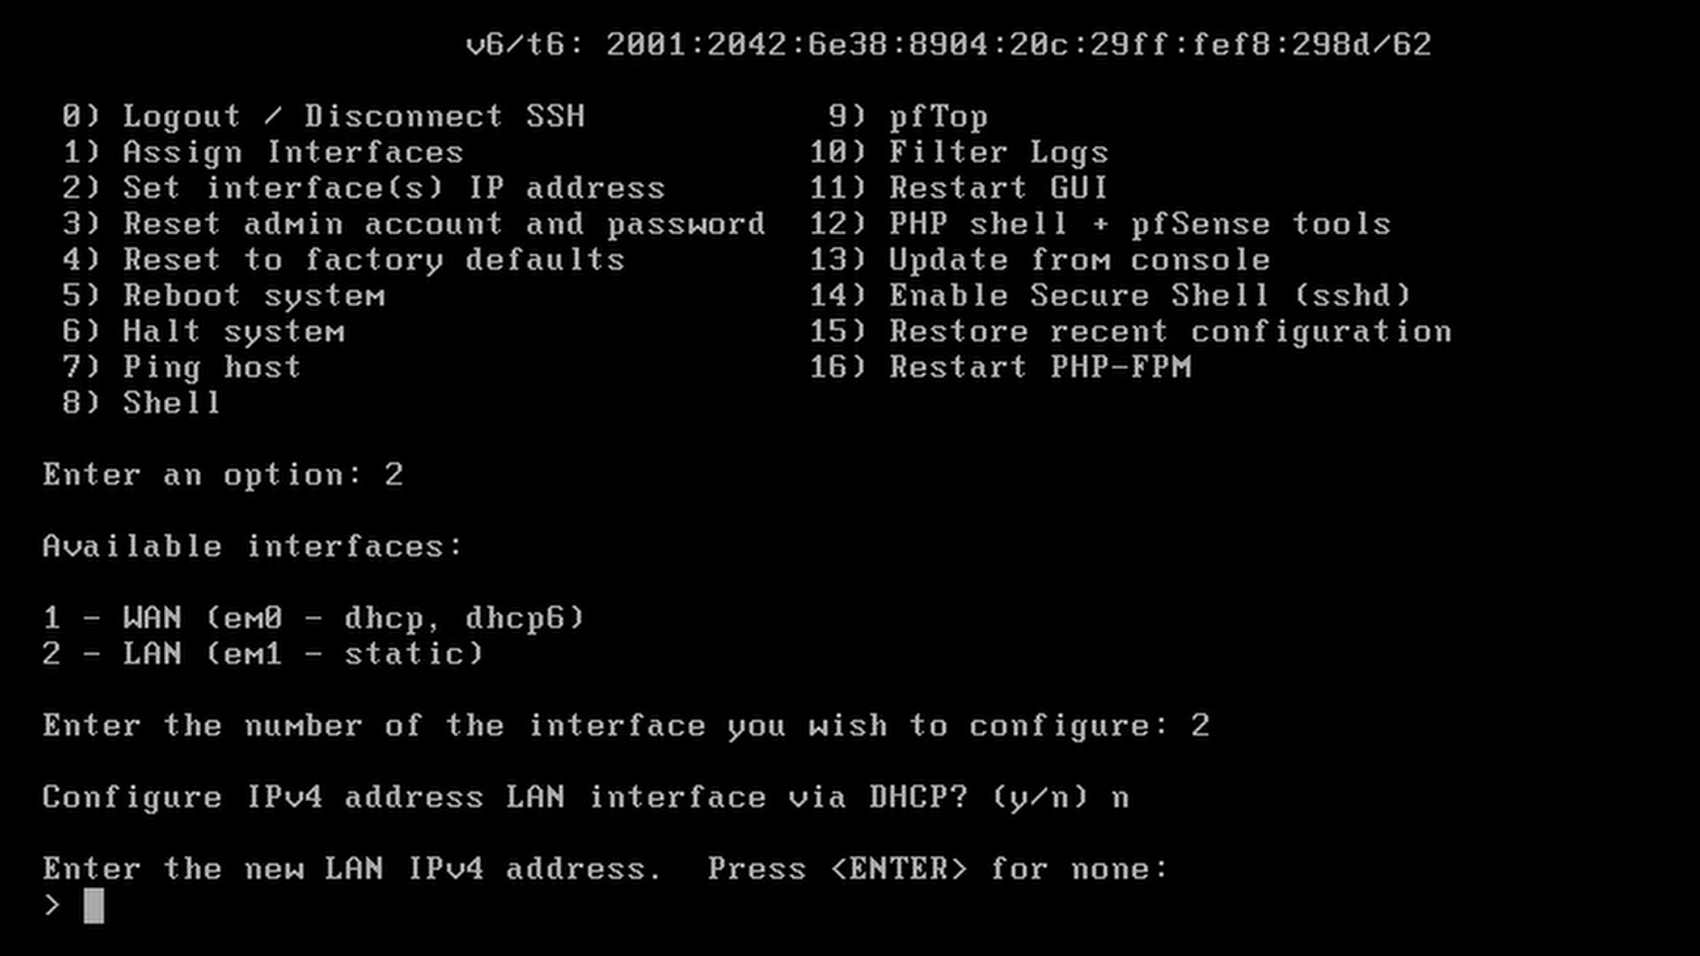
pyautogui.write('10.1.')
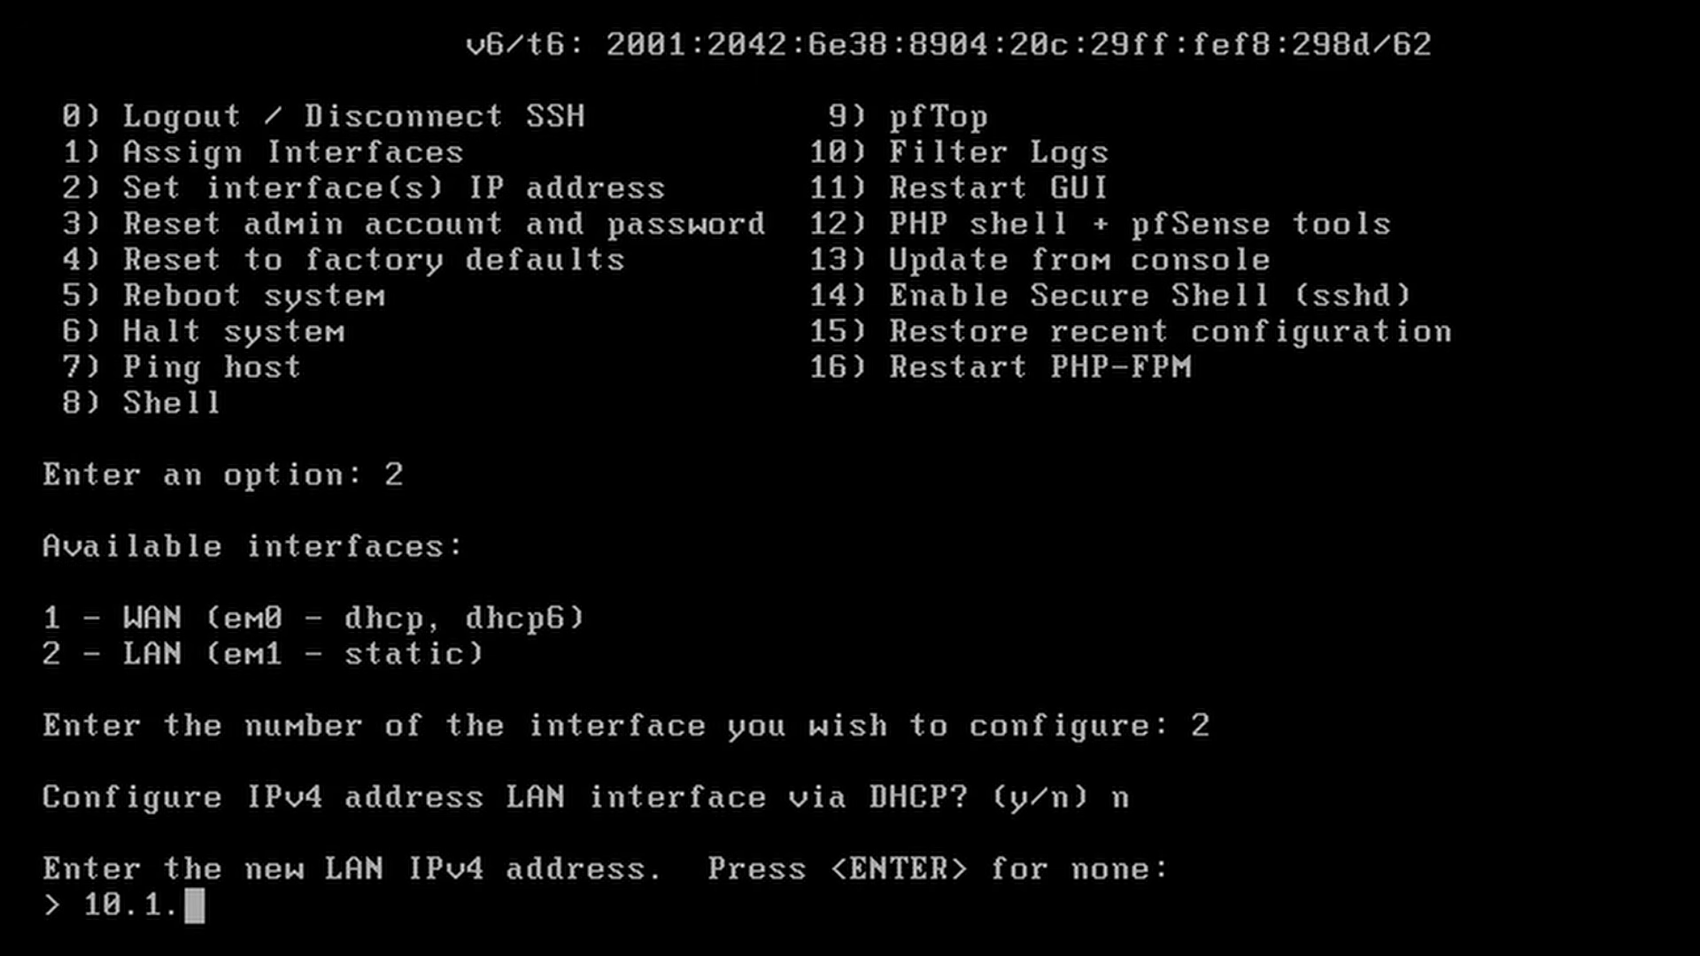
pyautogui.write('1.1')
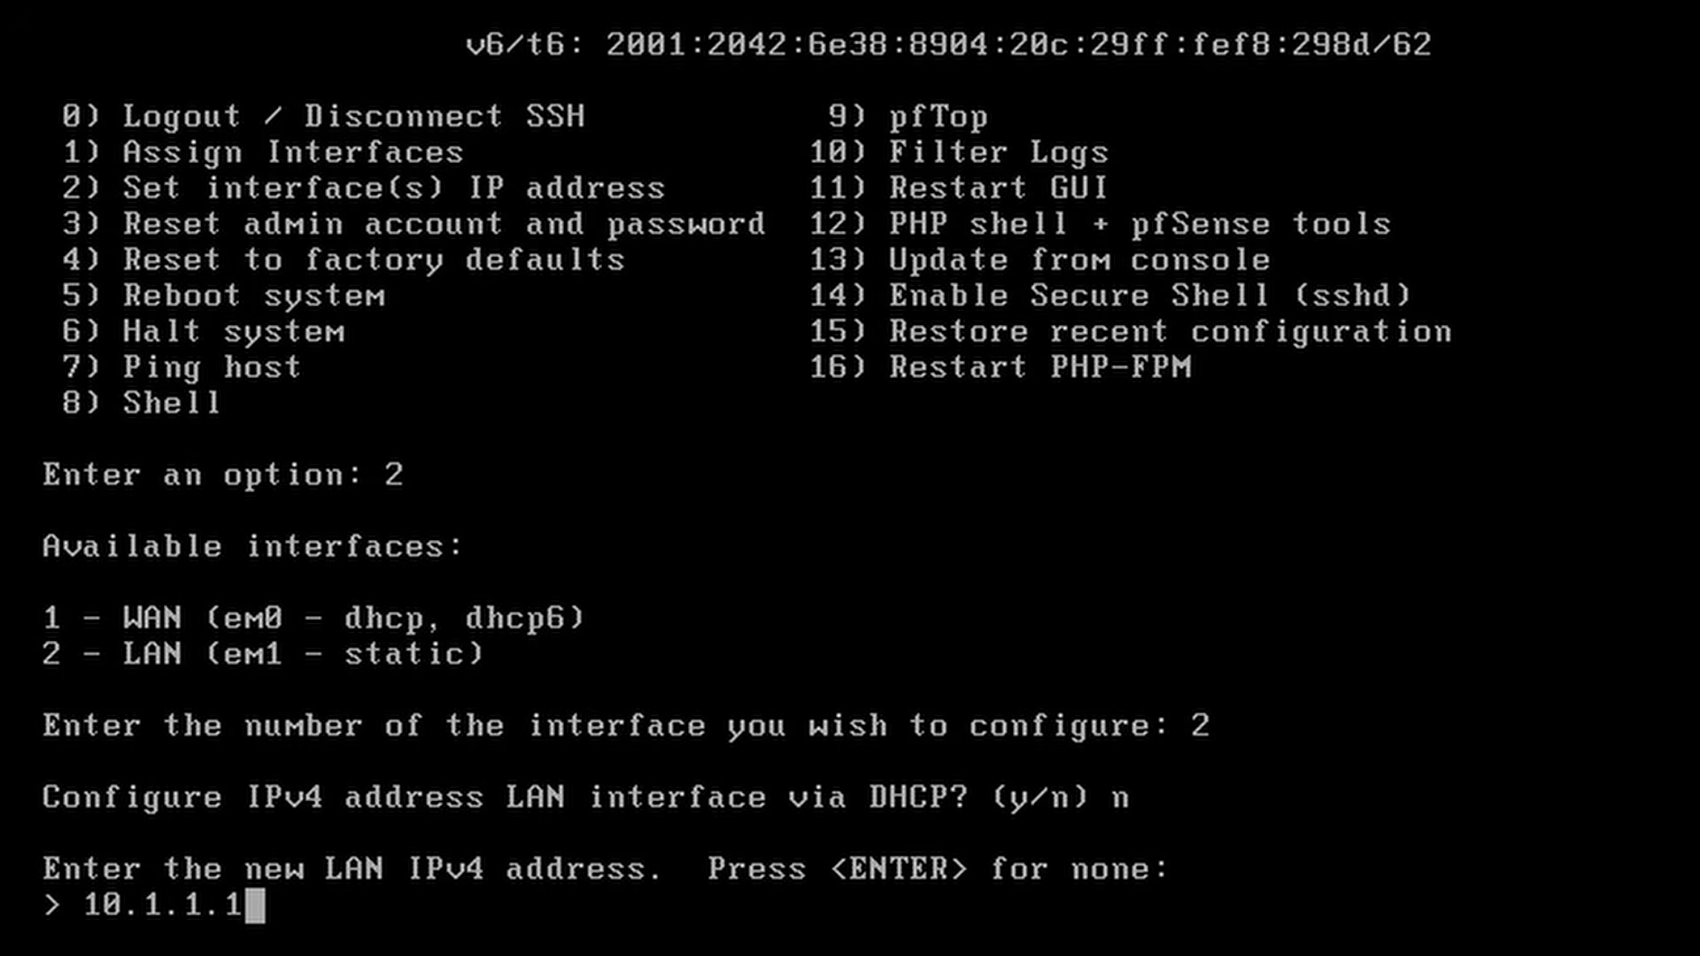
pyautogui.press('Return')
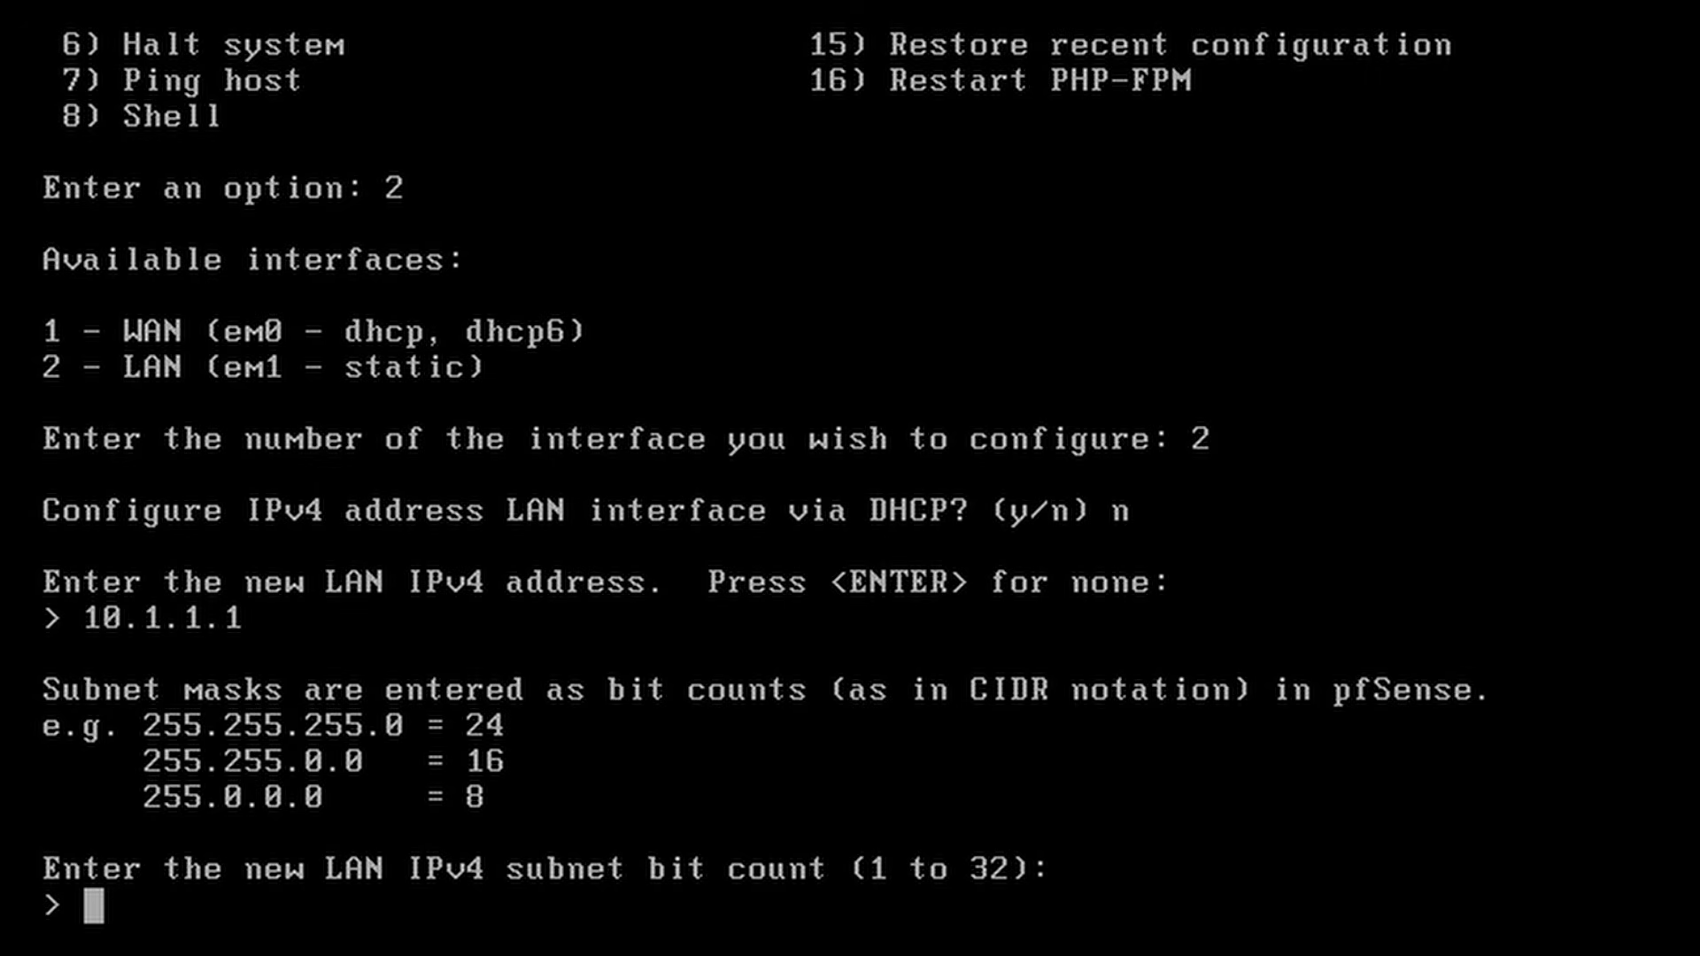
pyautogui.write('24')
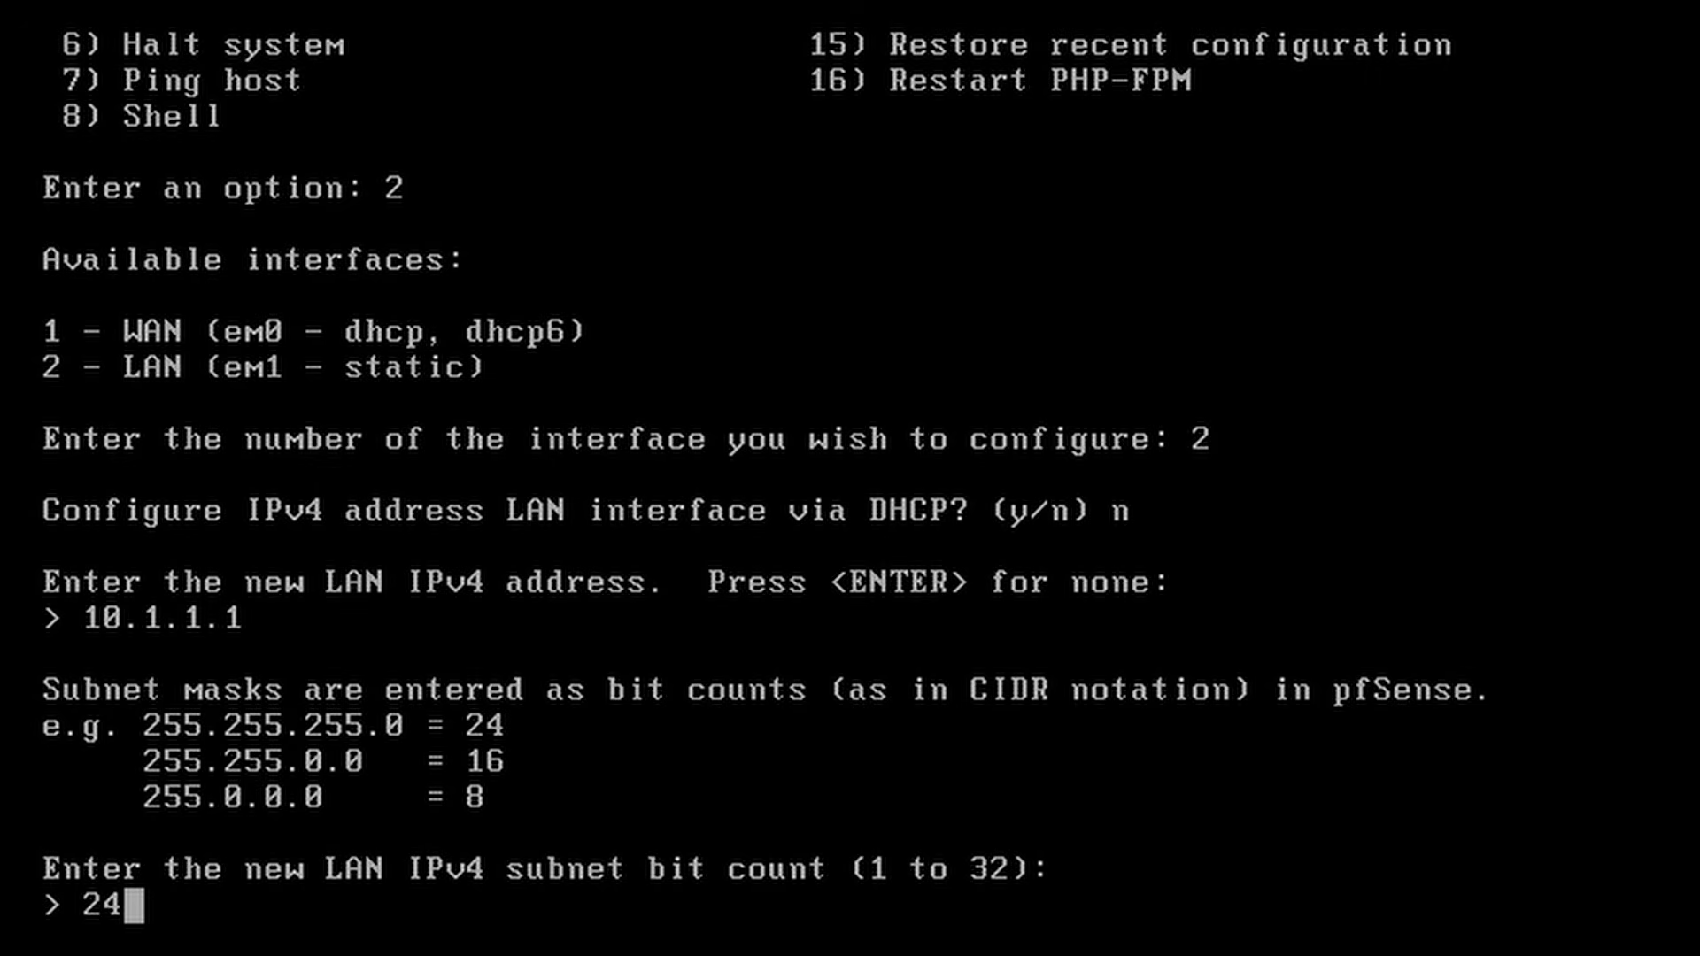
pyautogui.press('Return')
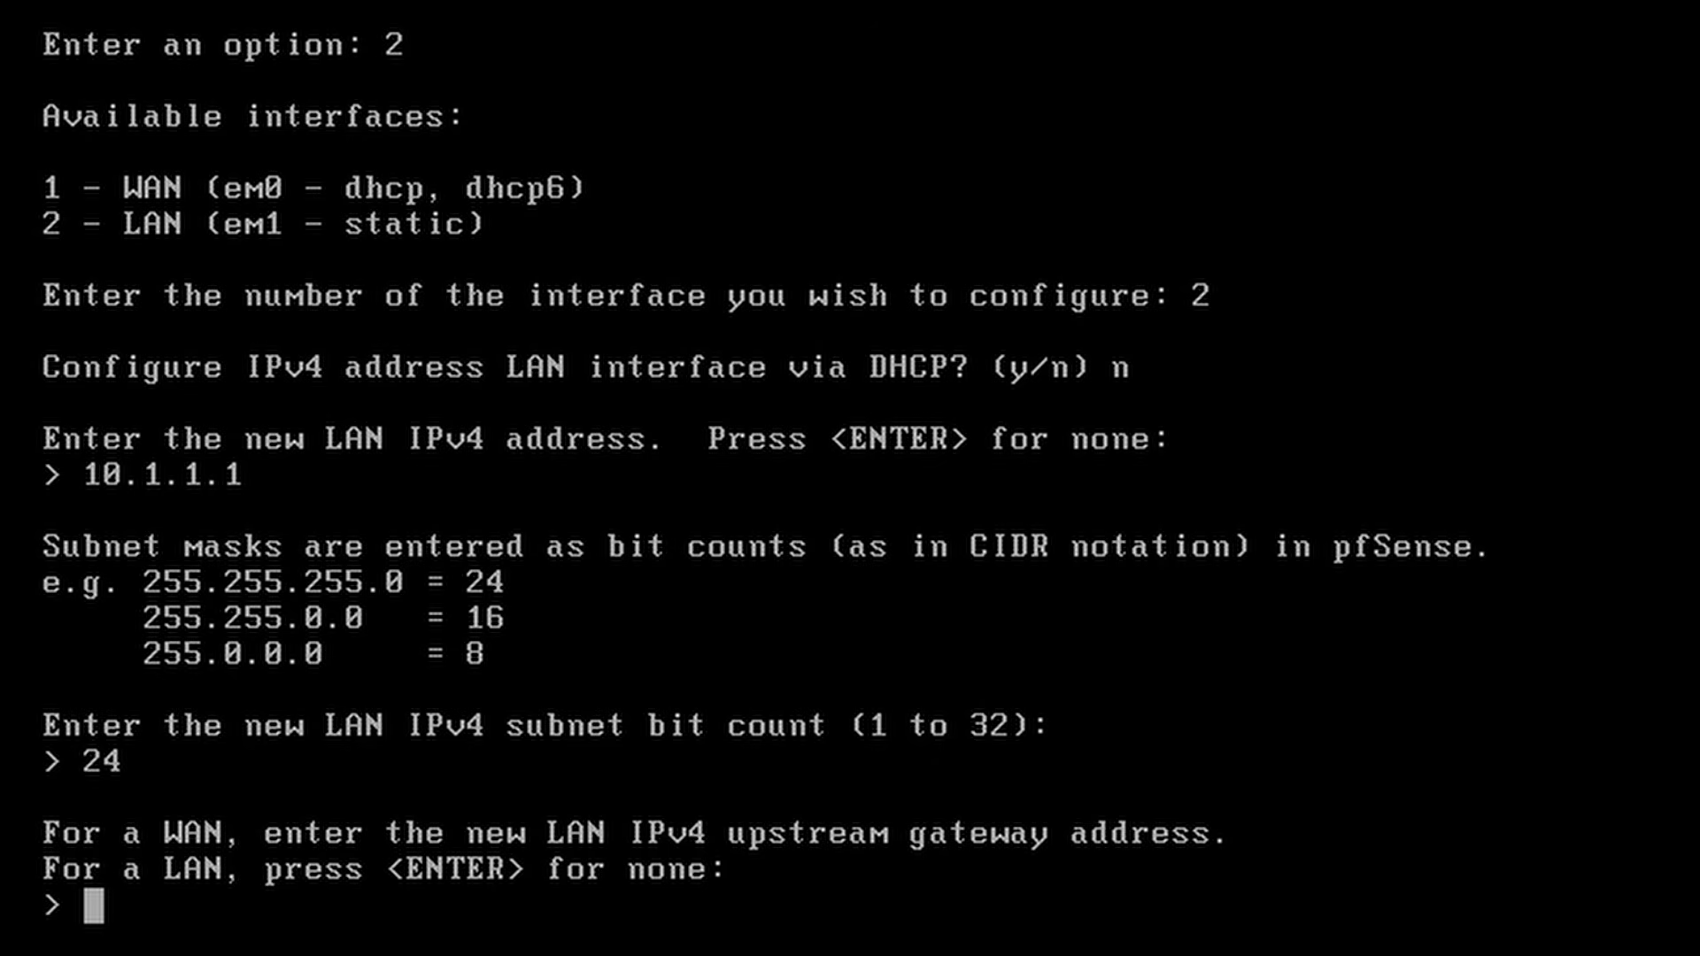
# Step: Leave the LAN gateway blank and skip IPv6 configuration
pyautogui.press('Return')
pyautogui.write('n')
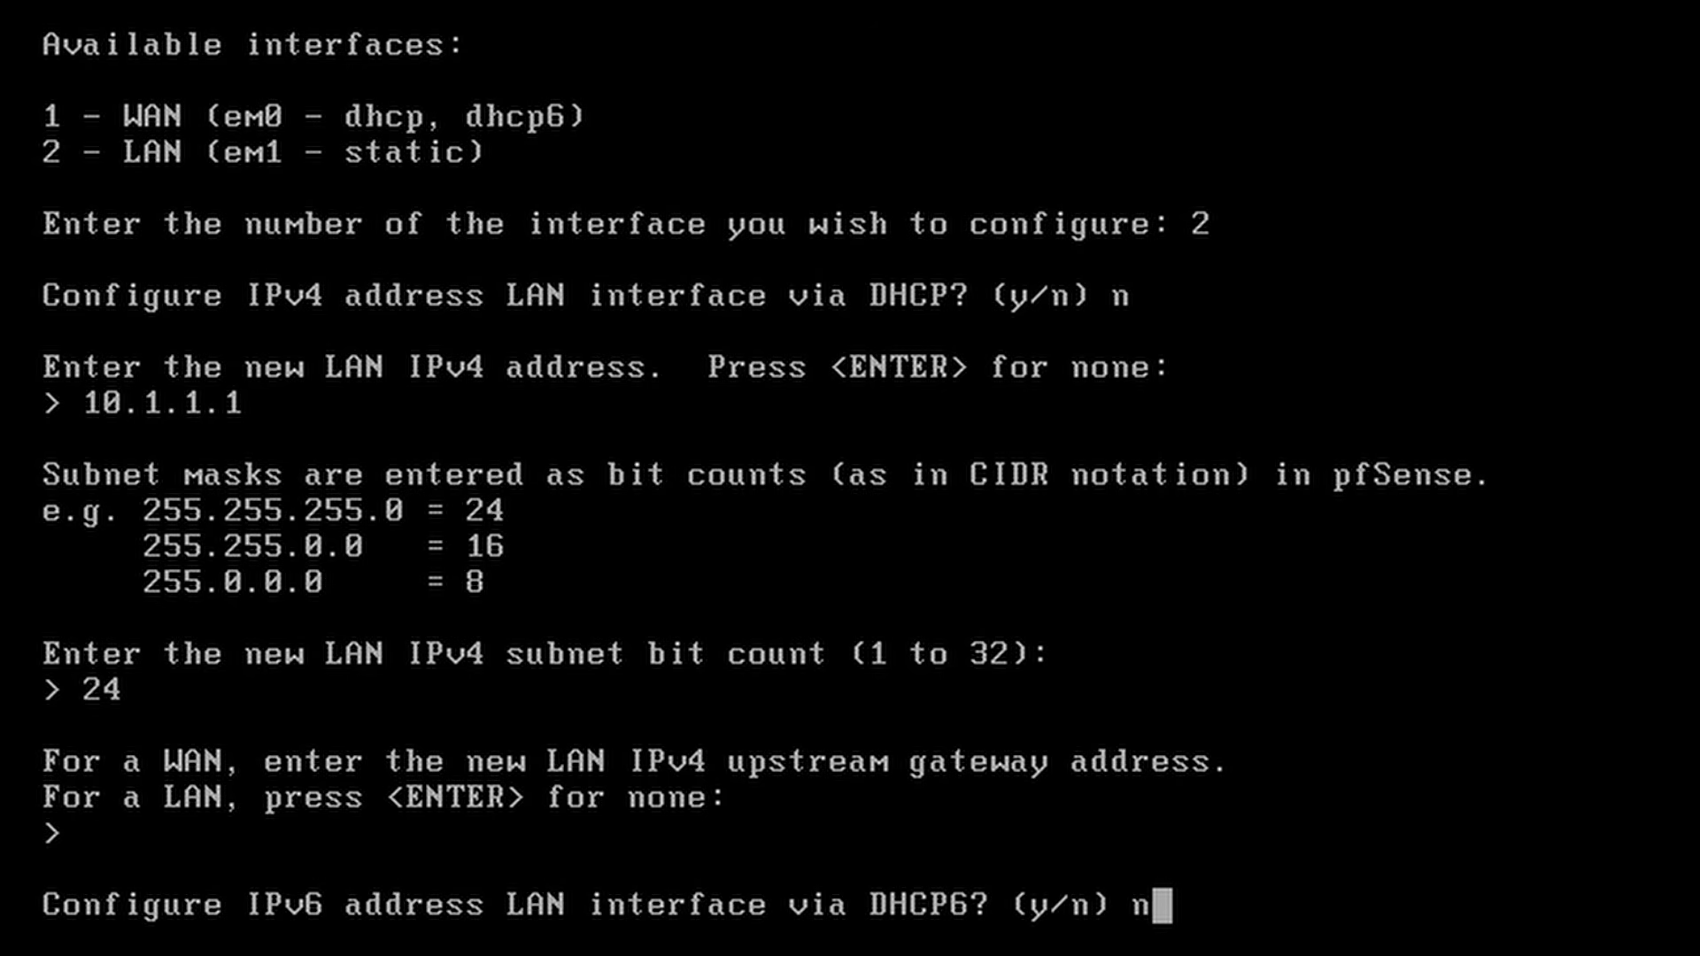
pyautogui.press('Return')
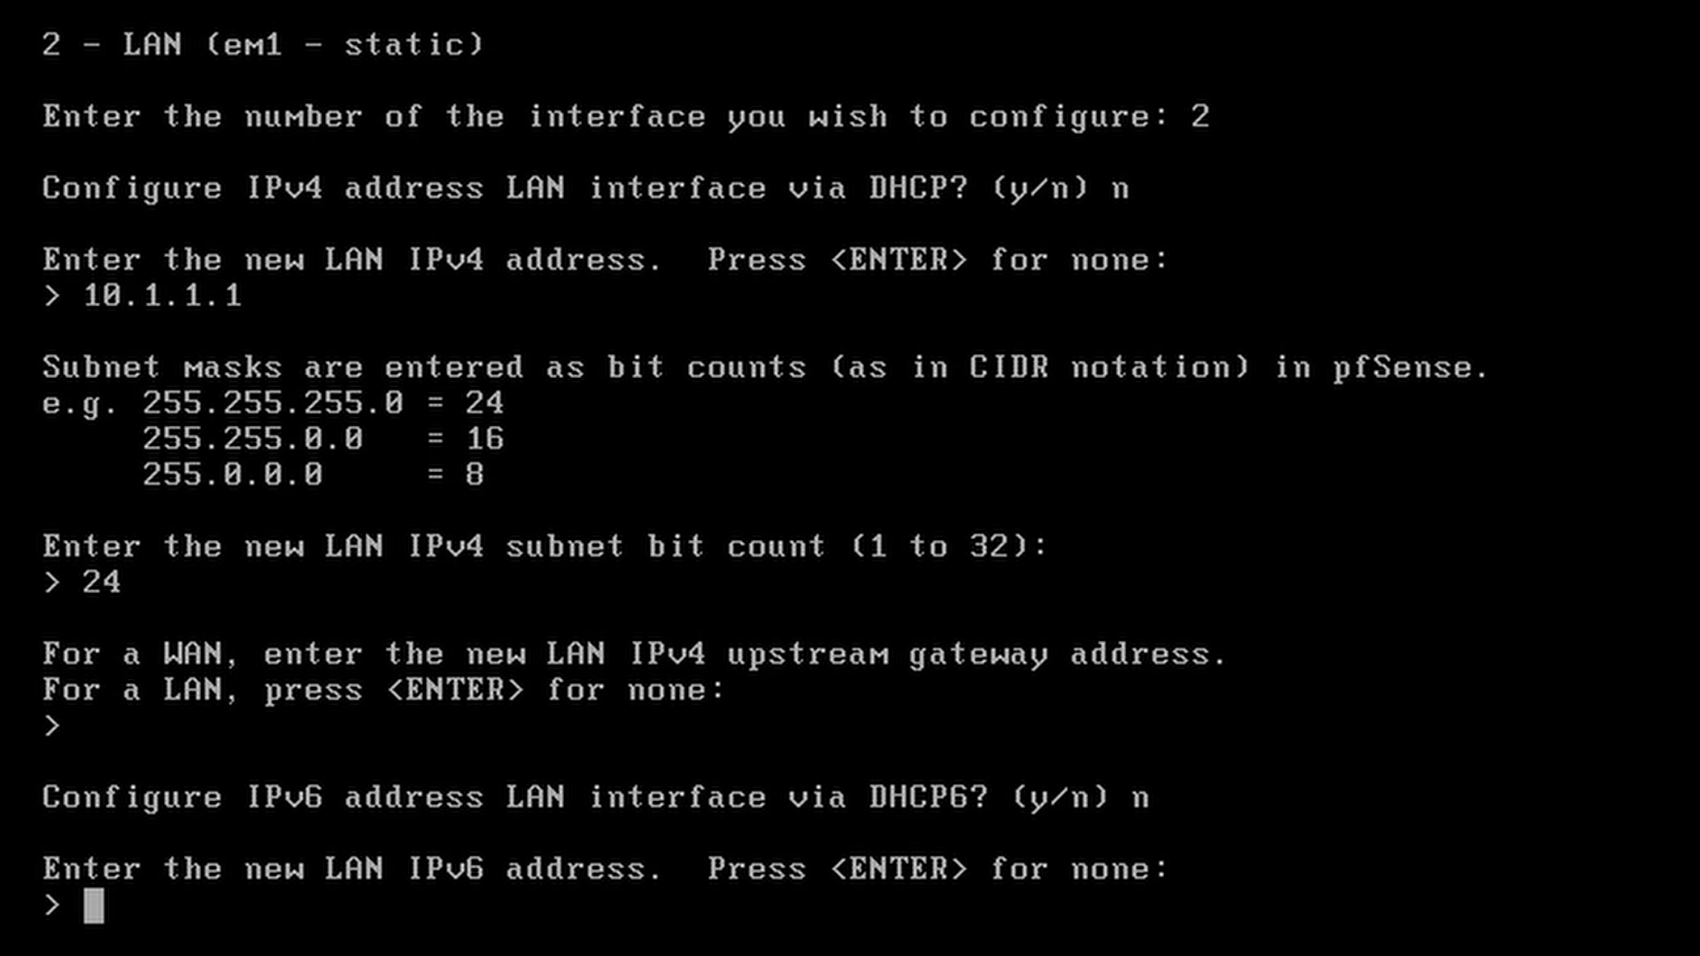
pyautogui.write('n')
pyautogui.press('BackSpace')
pyautogui.press('Return')
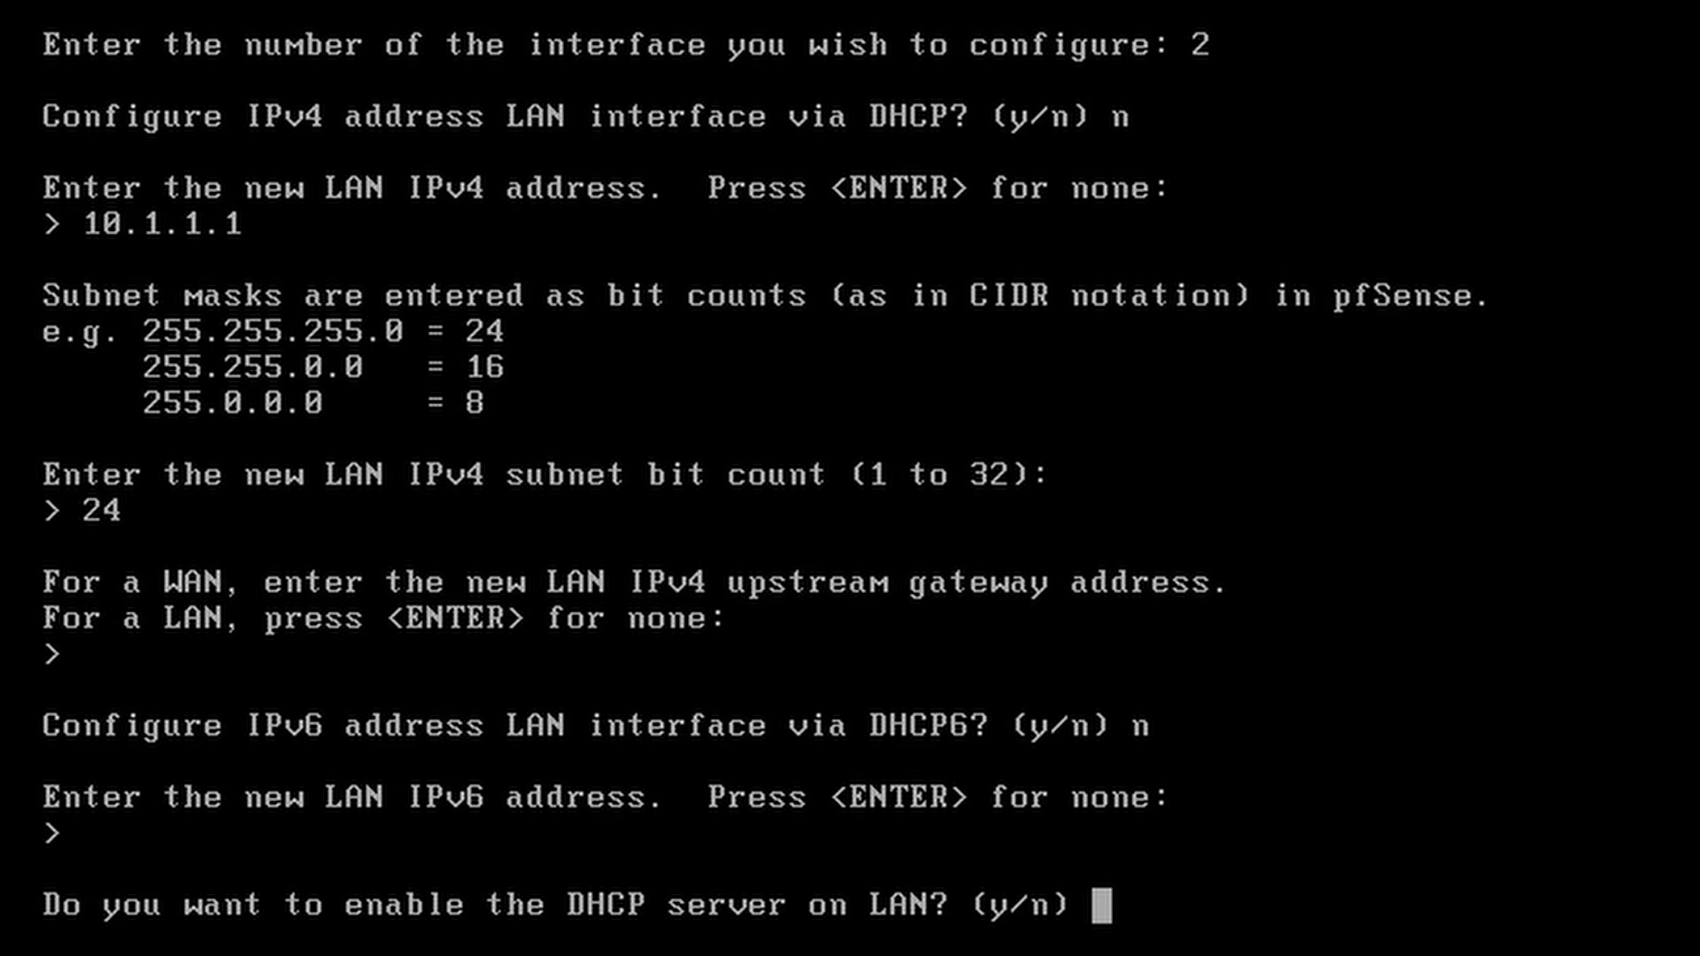
# Step: Enable LAN DHCP for 10.1.1.100–10.1.1.199 and revert the web interface to HTTP
pyautogui.write('y')
pyautogui.press('Return')
pyautogui.write('1')
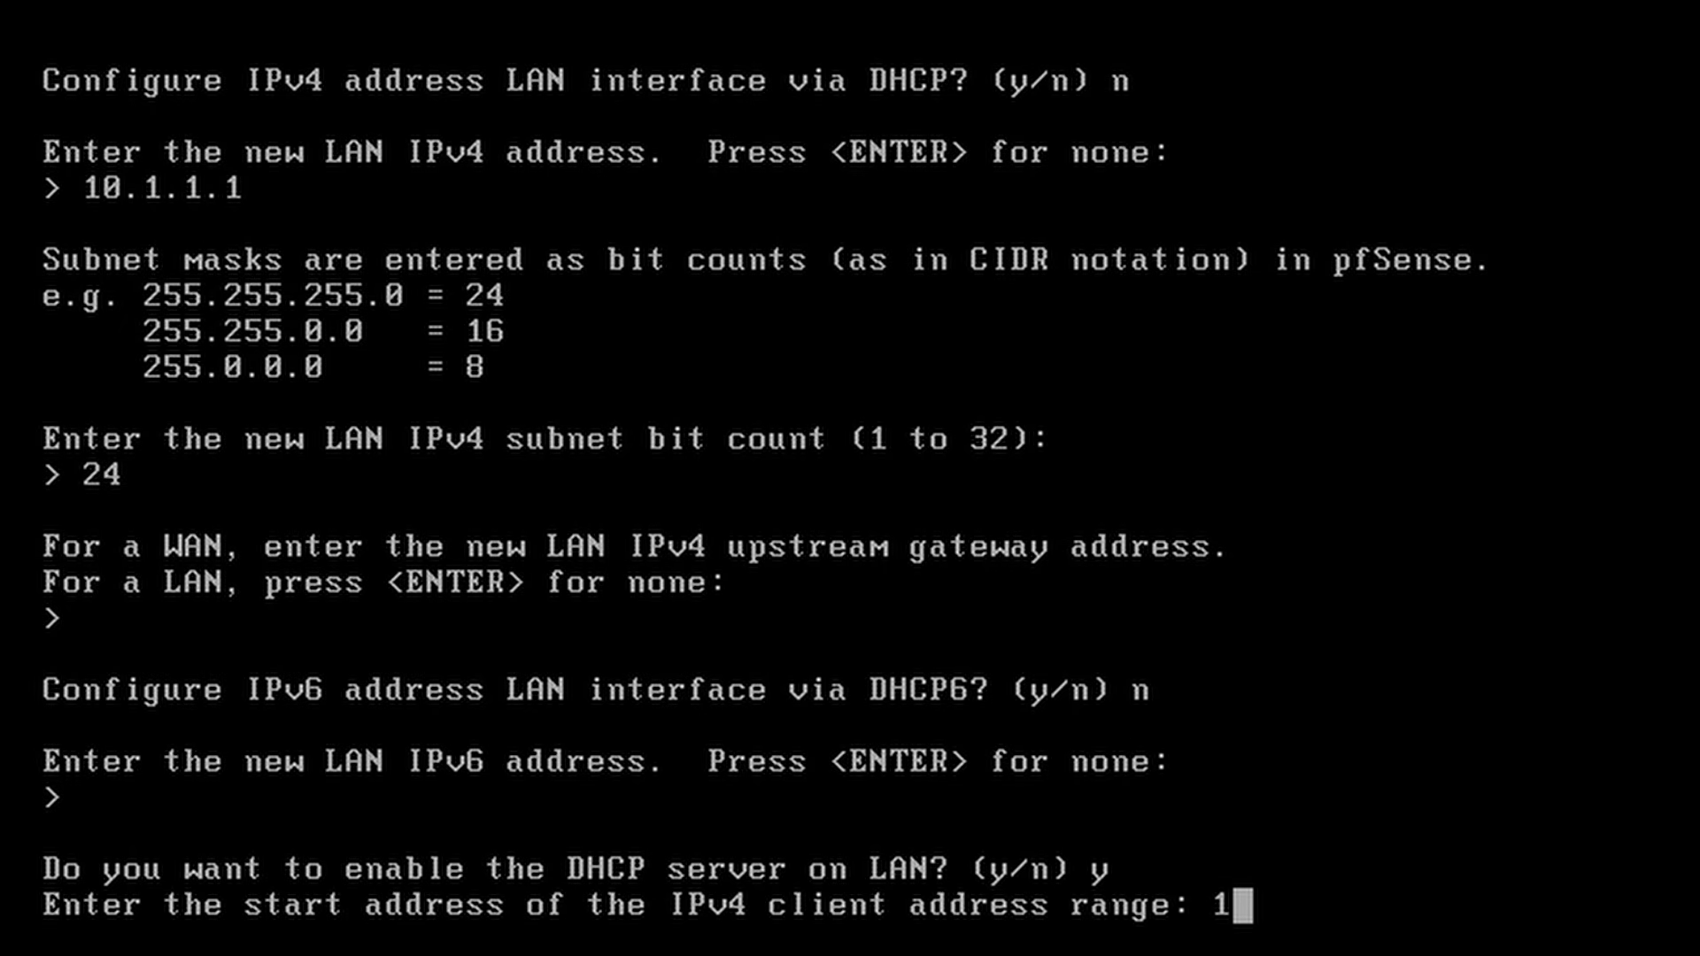
pyautogui.write('0.1.')
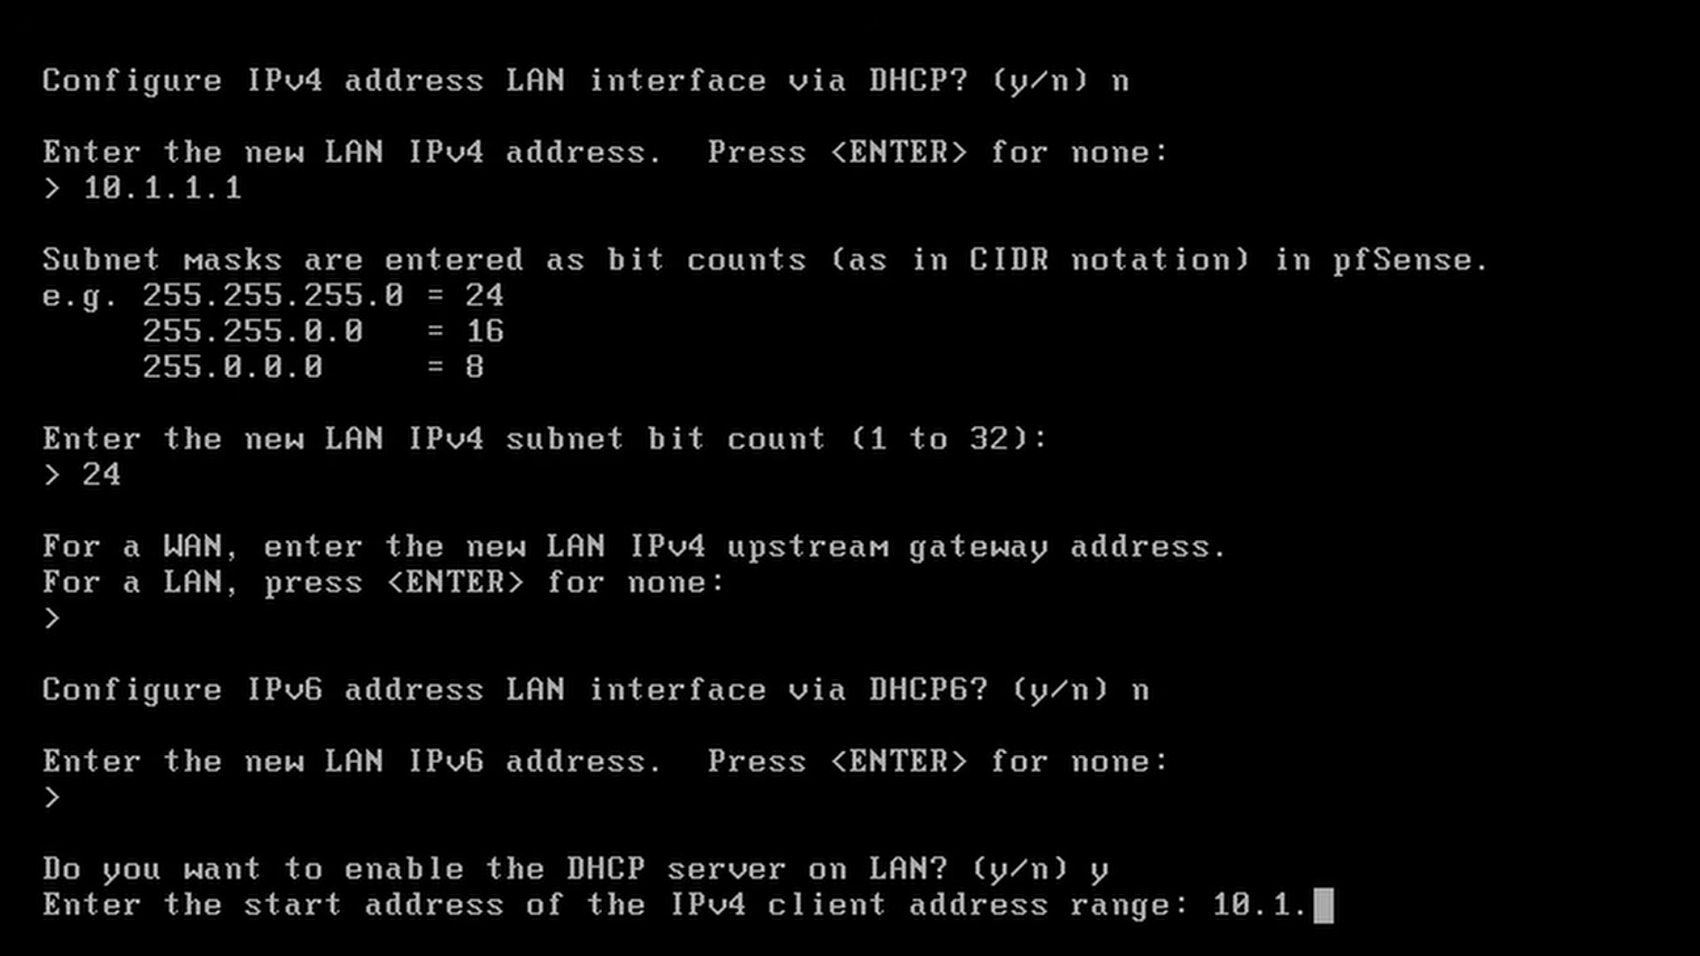
pyautogui.write('1.100')
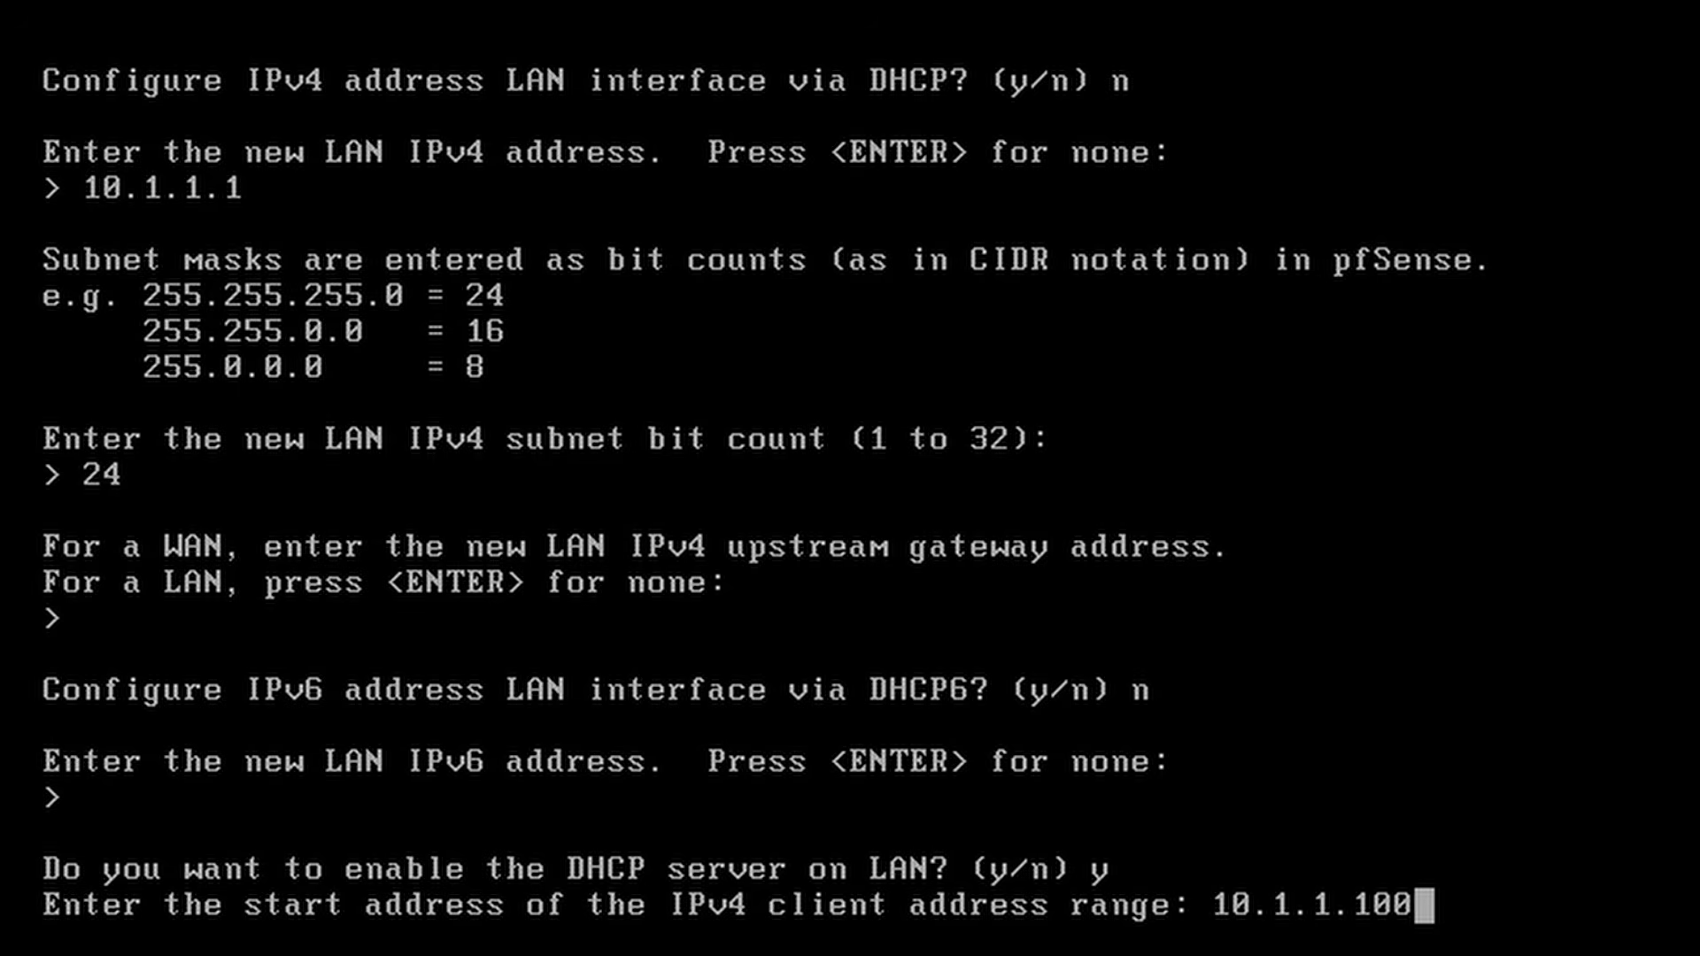
pyautogui.press('Return')
pyautogui.write('10.1.1')
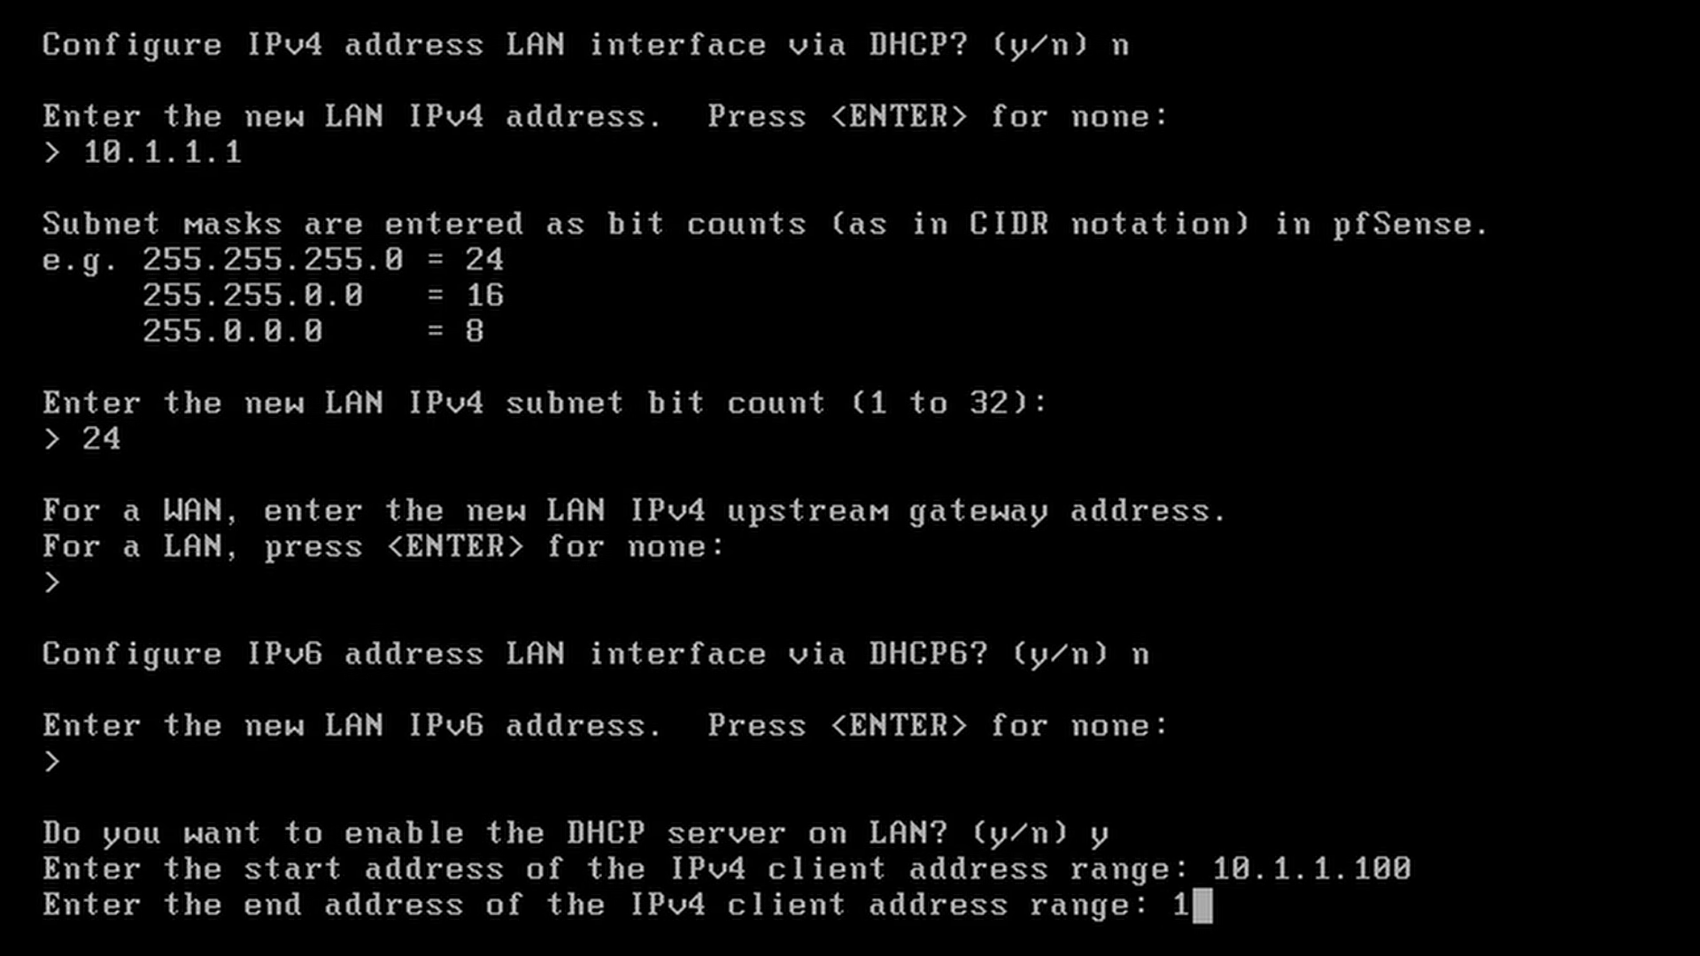
pyautogui.write('.199')
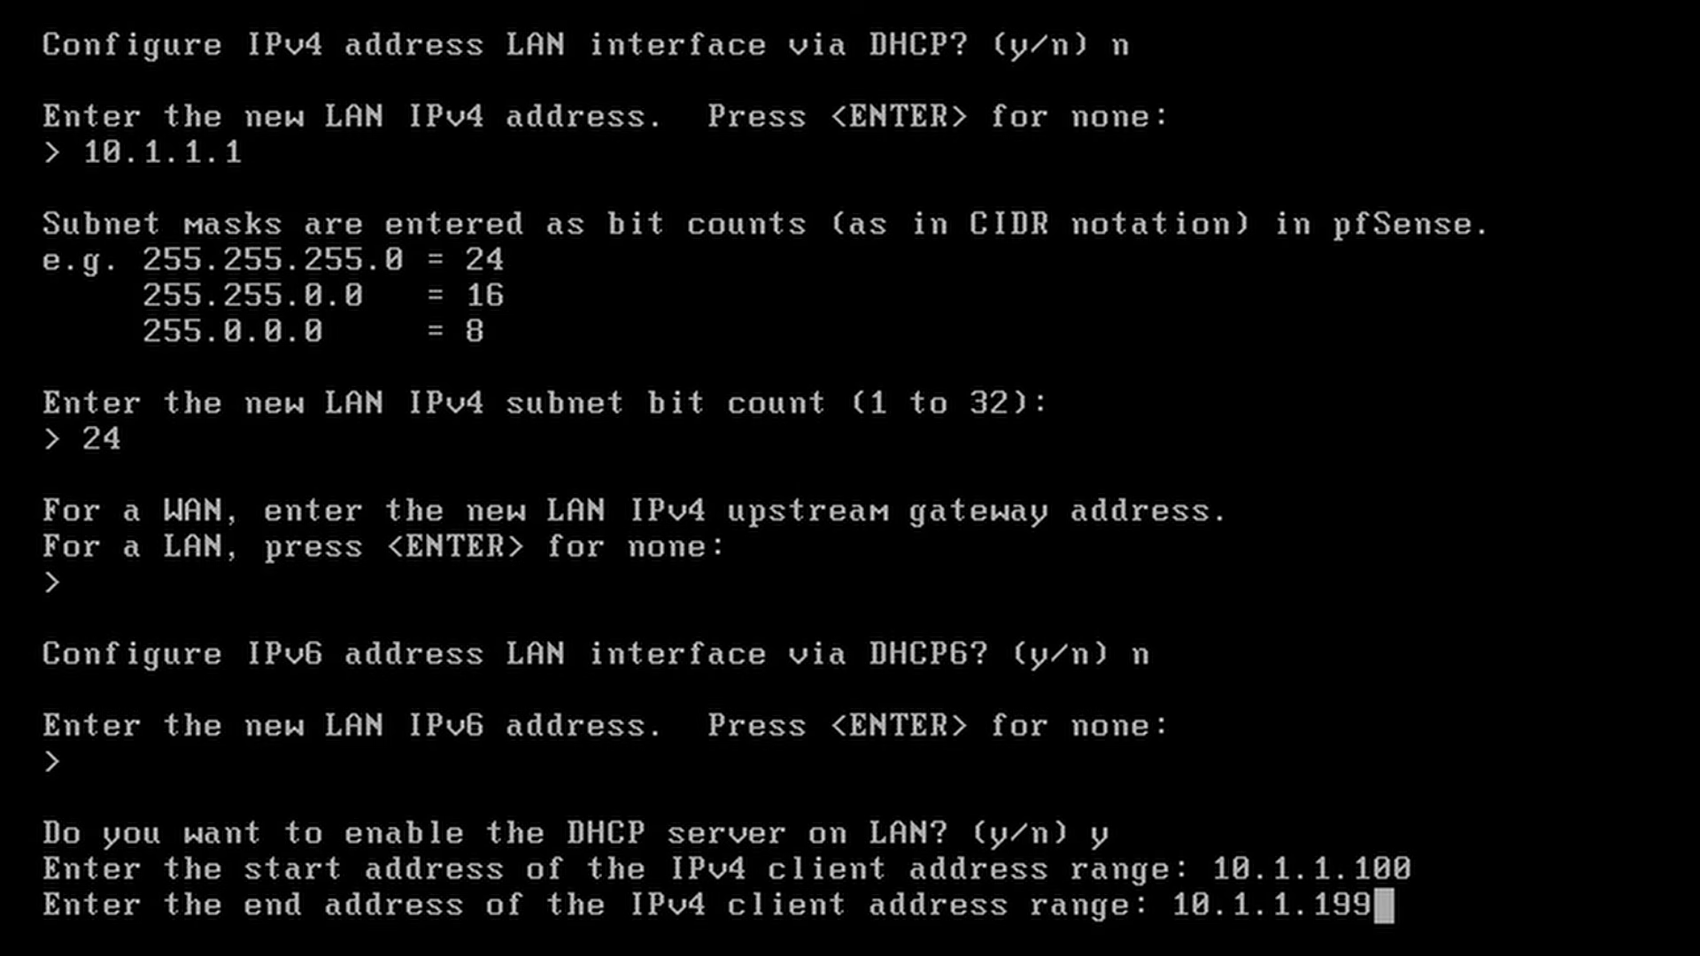
pyautogui.press('Return')
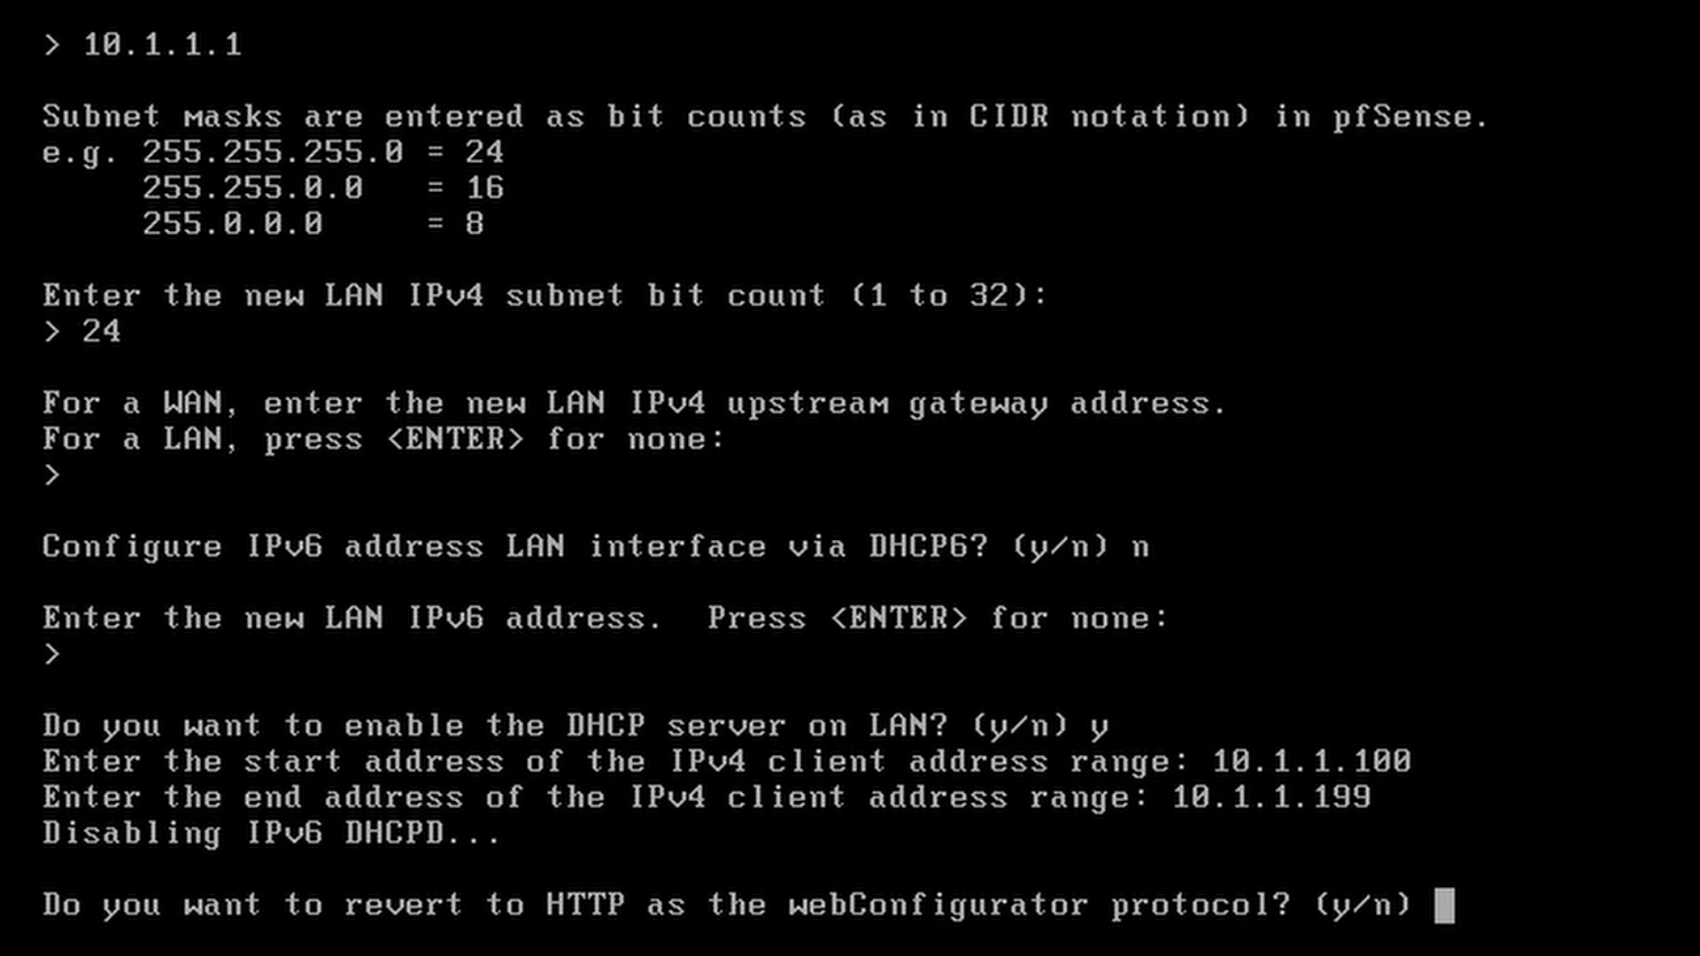
pyautogui.write('y')
pyautogui.press('Return')
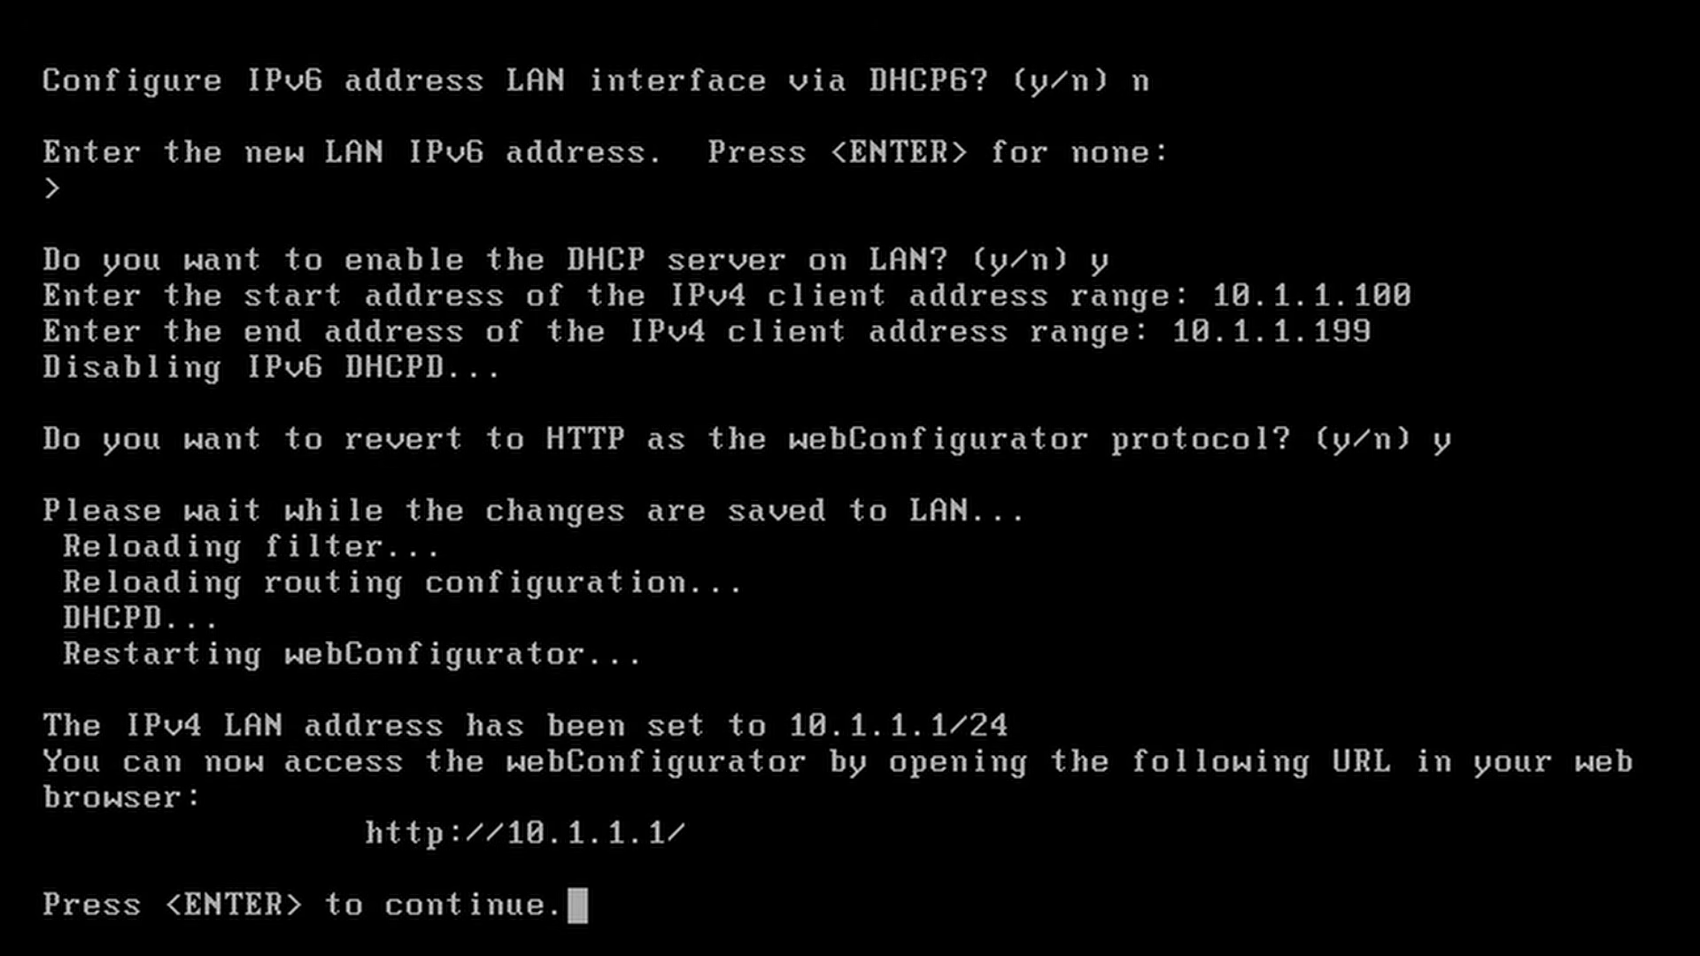
pyautogui.press('Return')
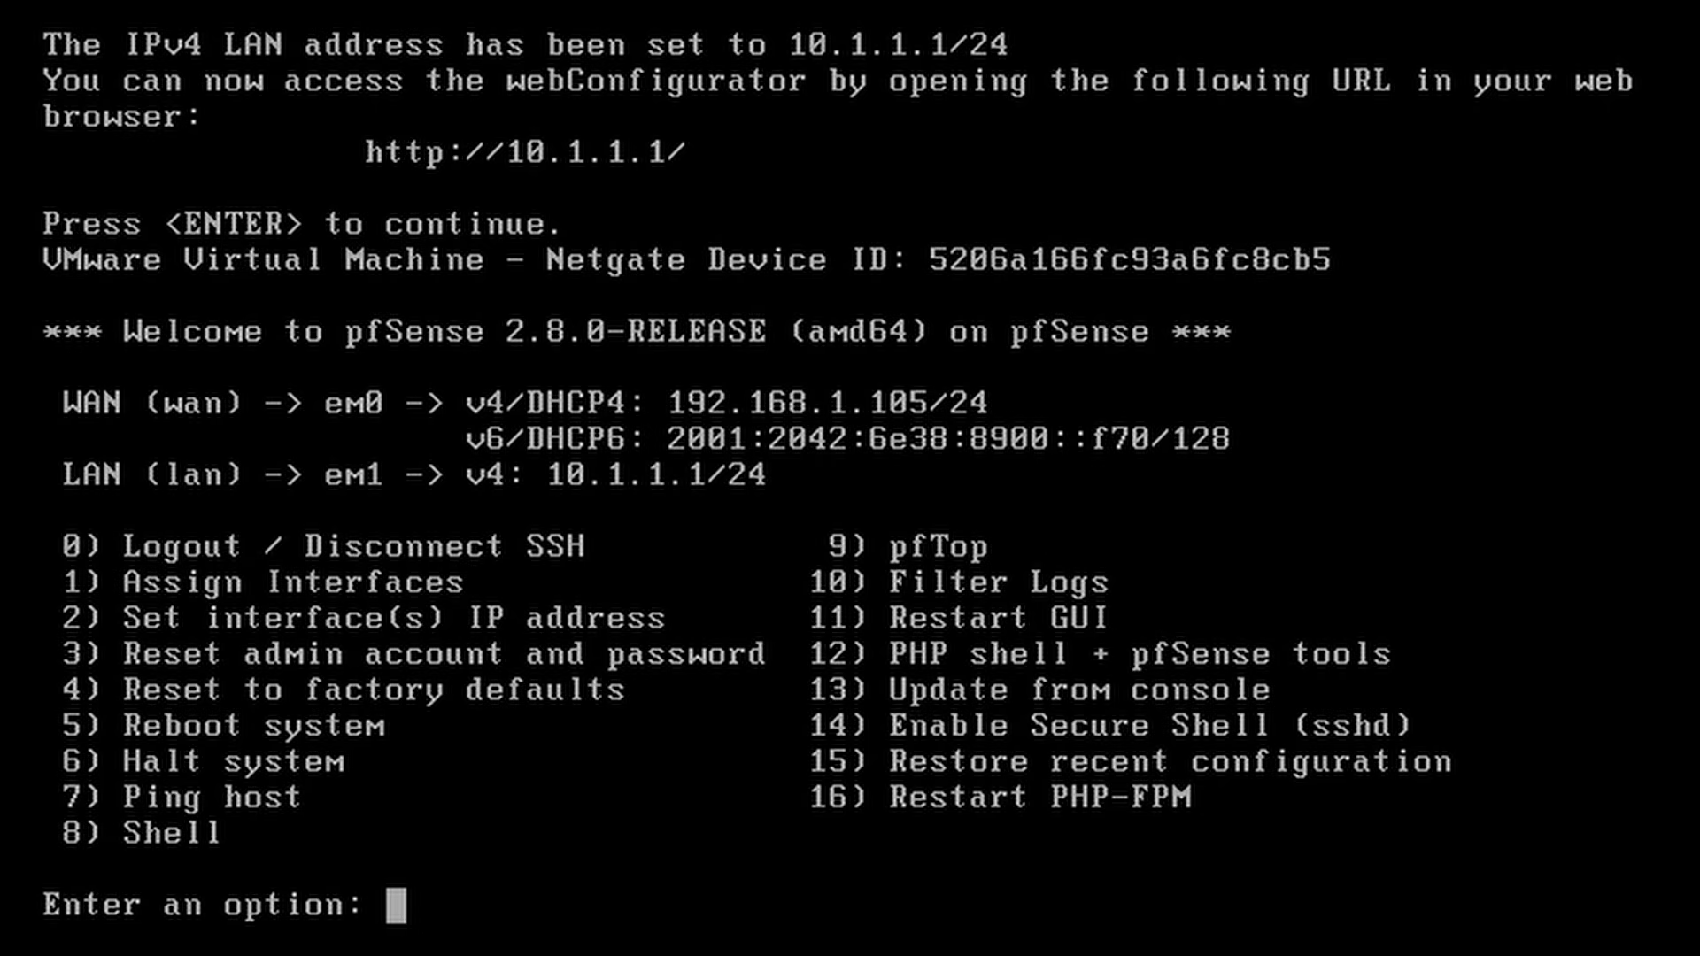
# Step: Reset the pfSense admin account with a new password using console option 3
pyautogui.write('3')
pyautogui.press('Return')
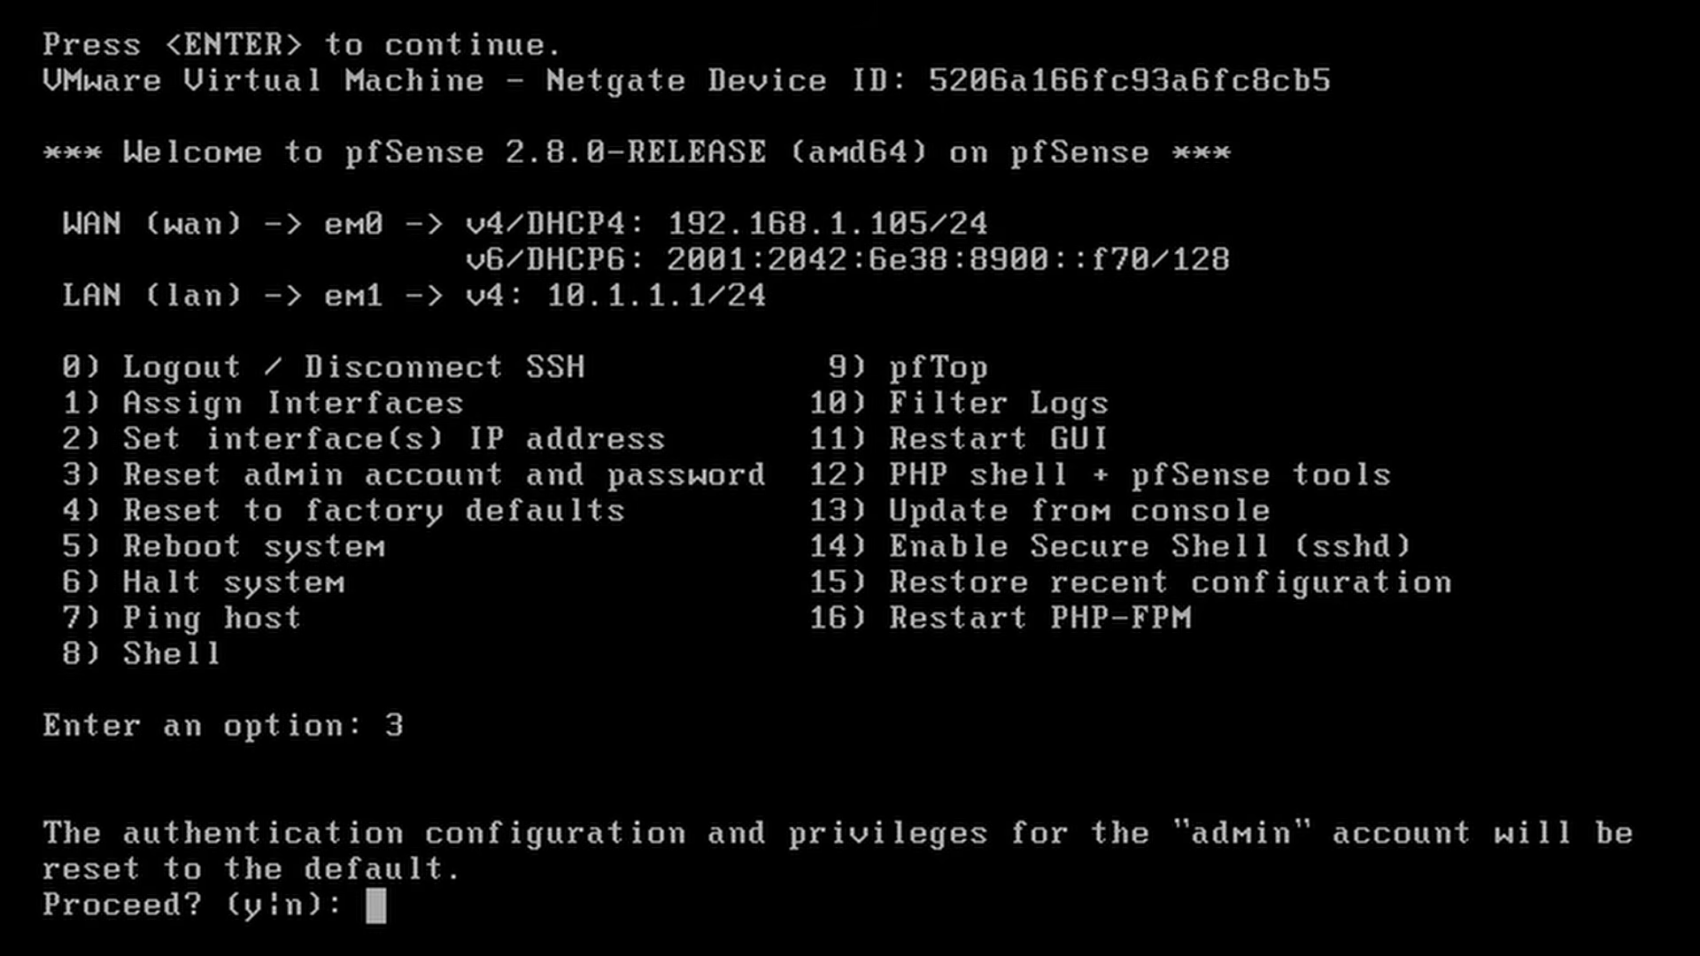
pyautogui.write('y')
pyautogui.press('Return')
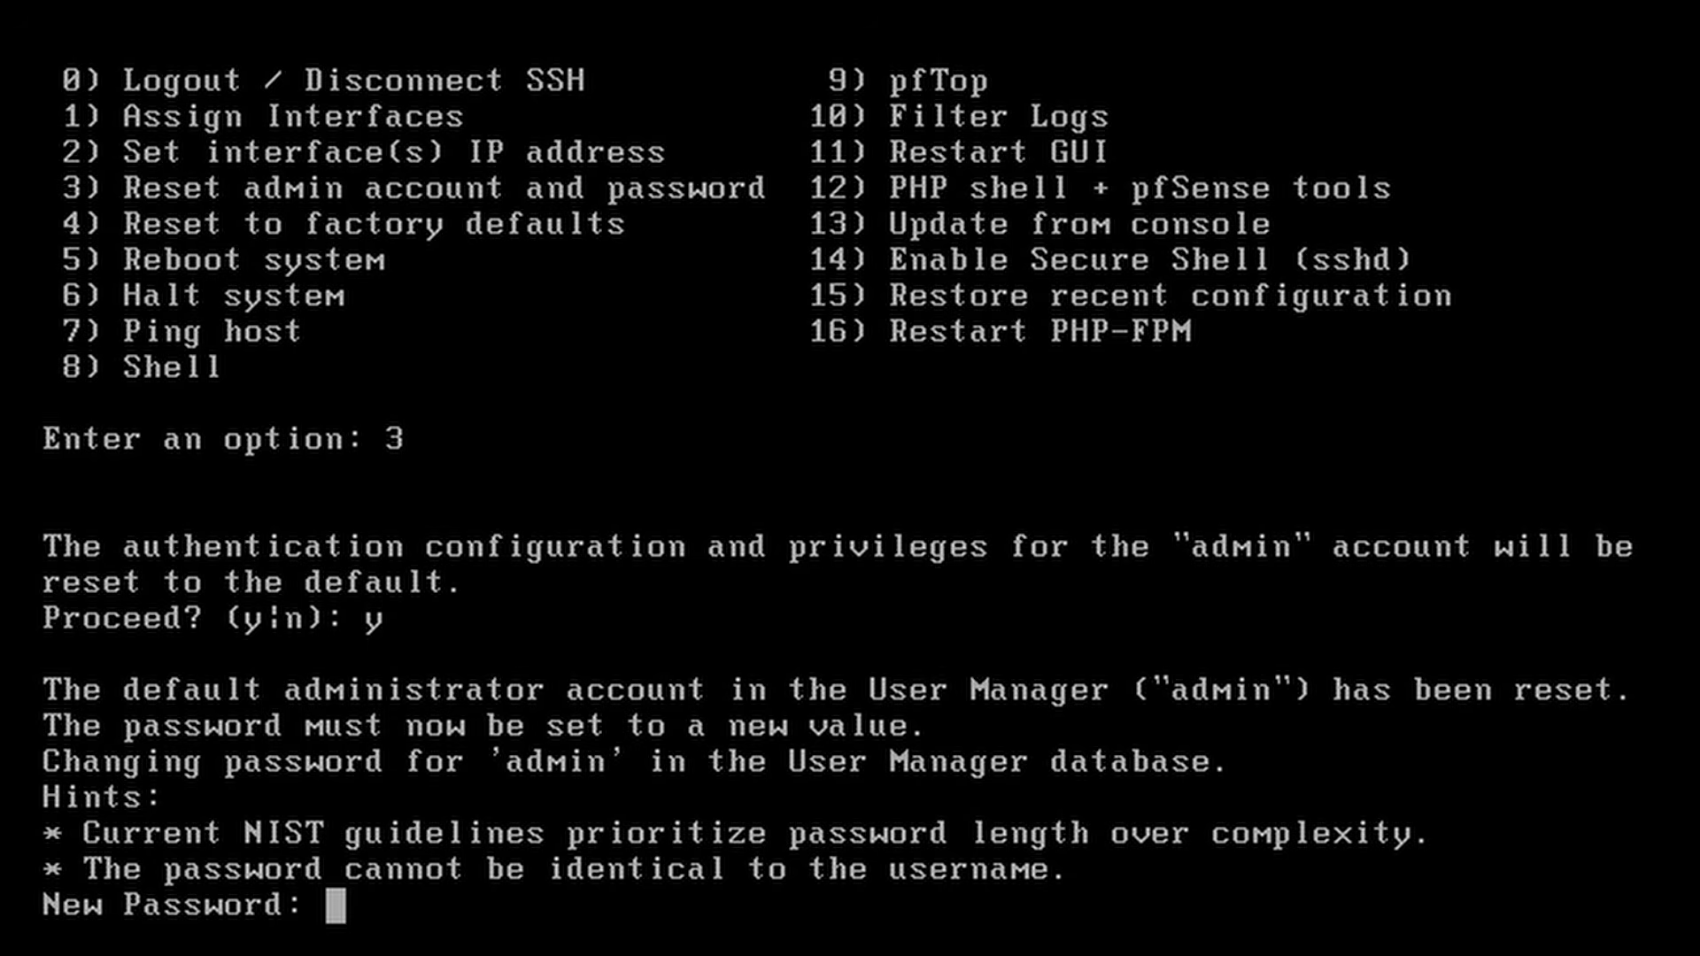
pyautogui.press('Return')
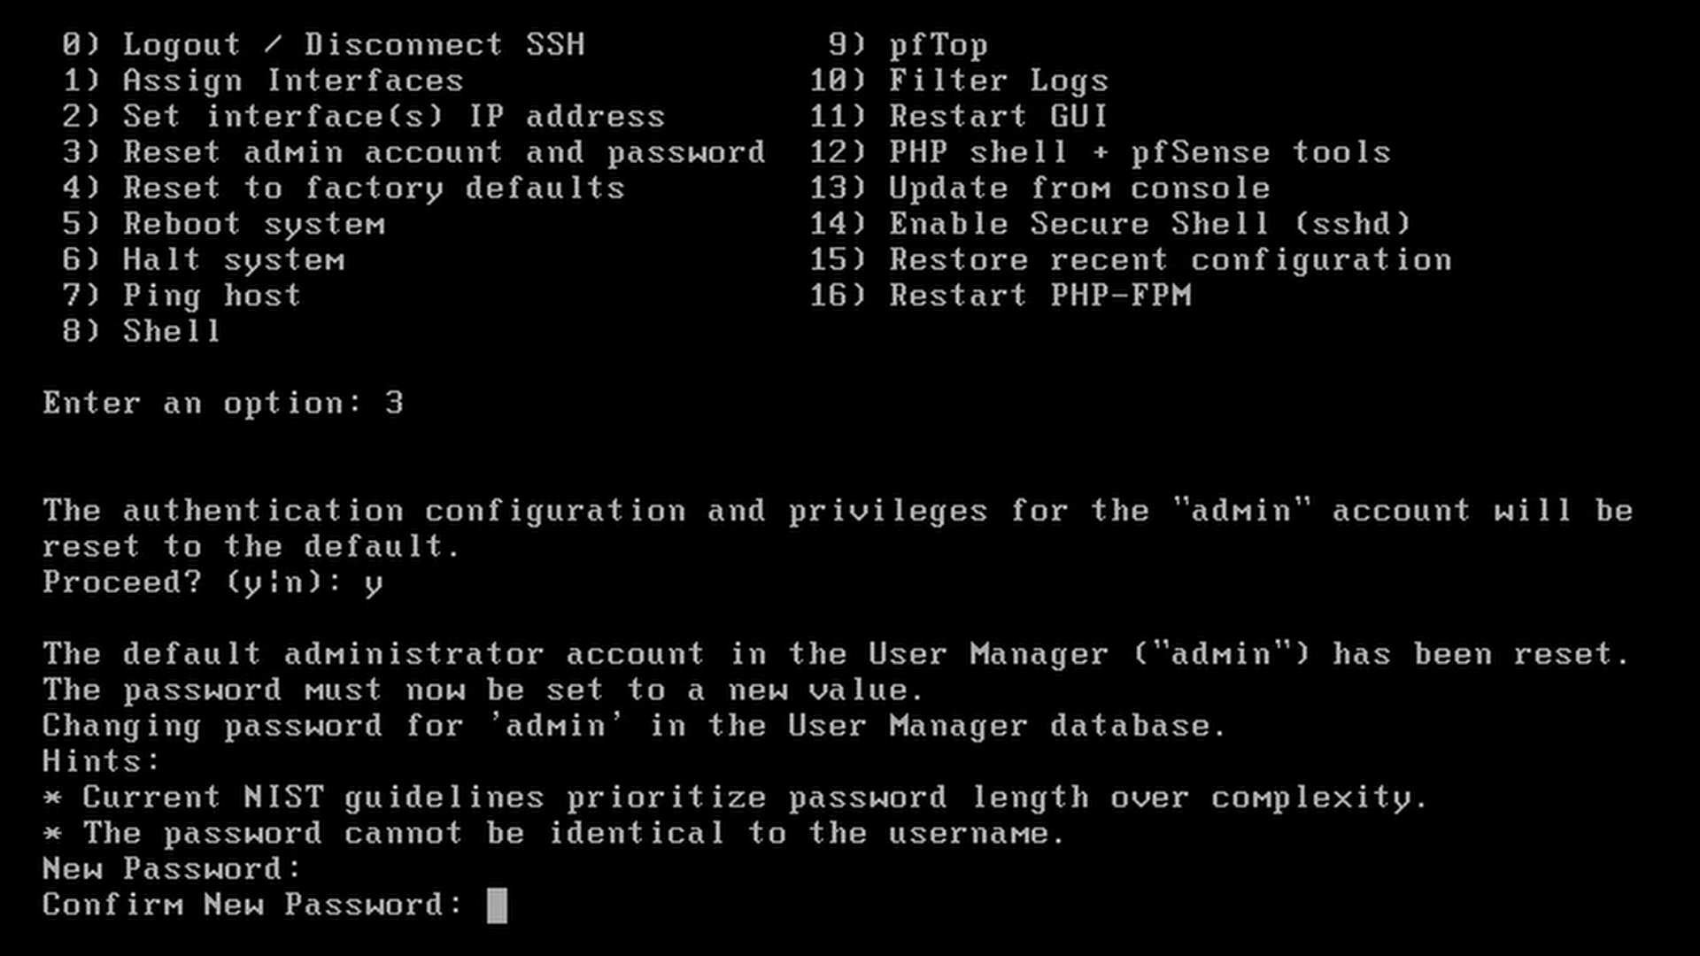
pyautogui.press('Return')
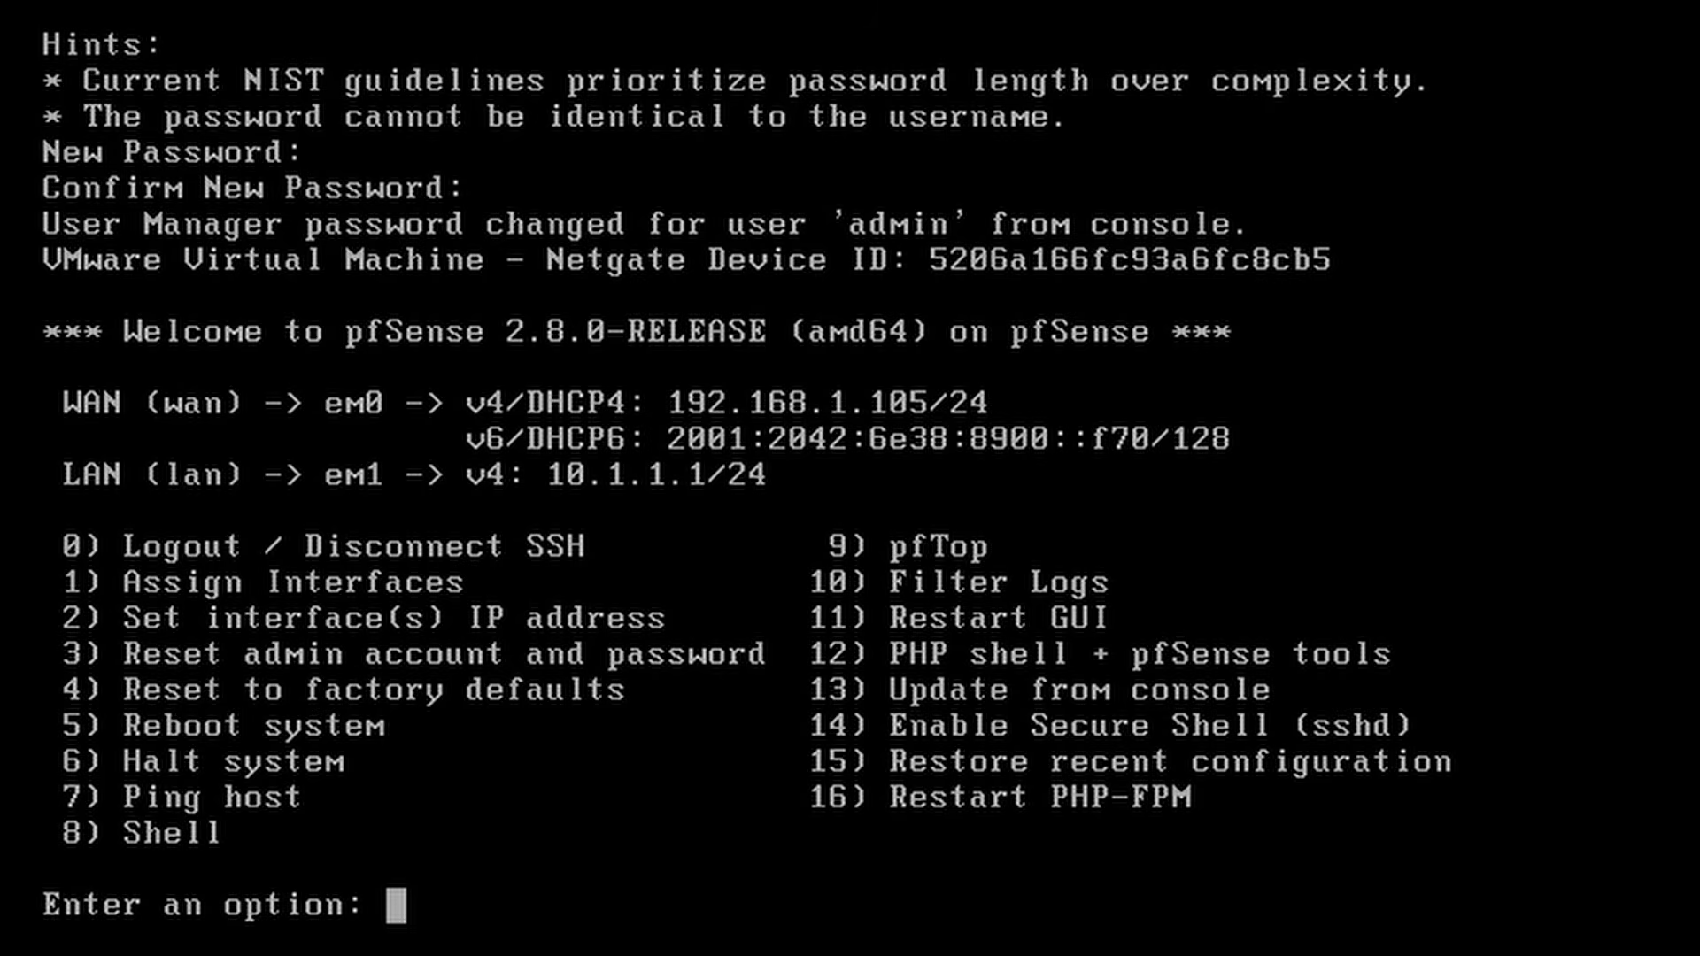
pyautogui.hotkey('ctrl', 'alt')
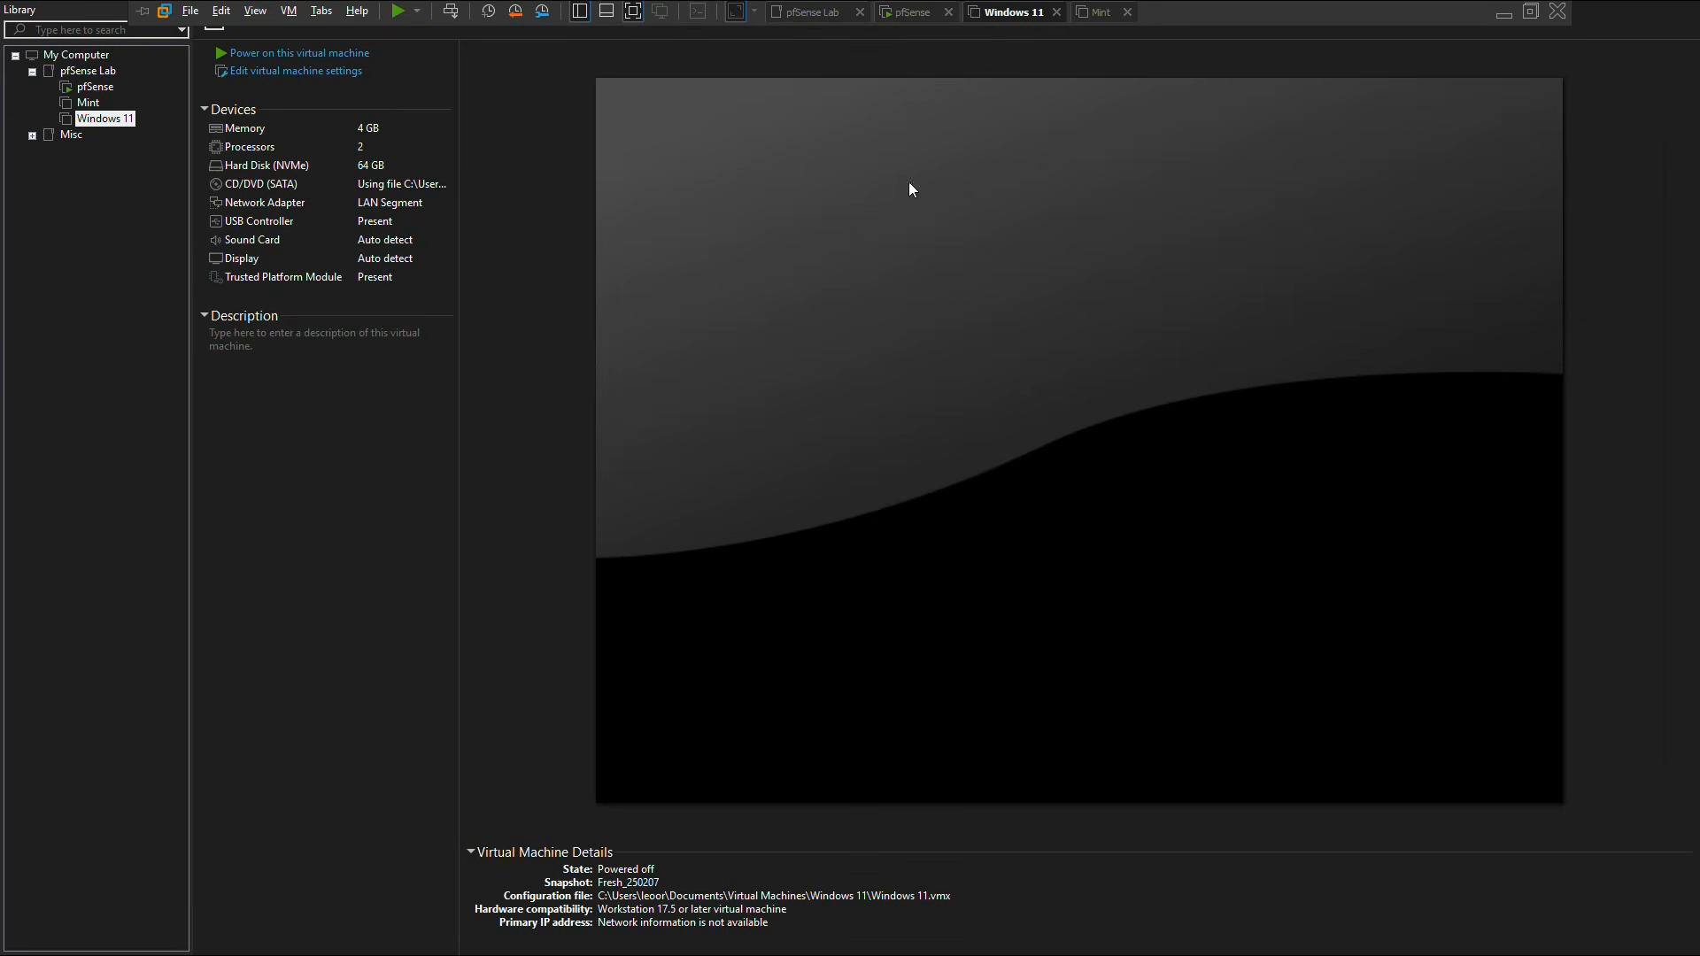
# Step: Power on the Windows 11 VM and verify its Ethernet received 10.1.1.100 via DHCP
pyautogui.click(257, 55)
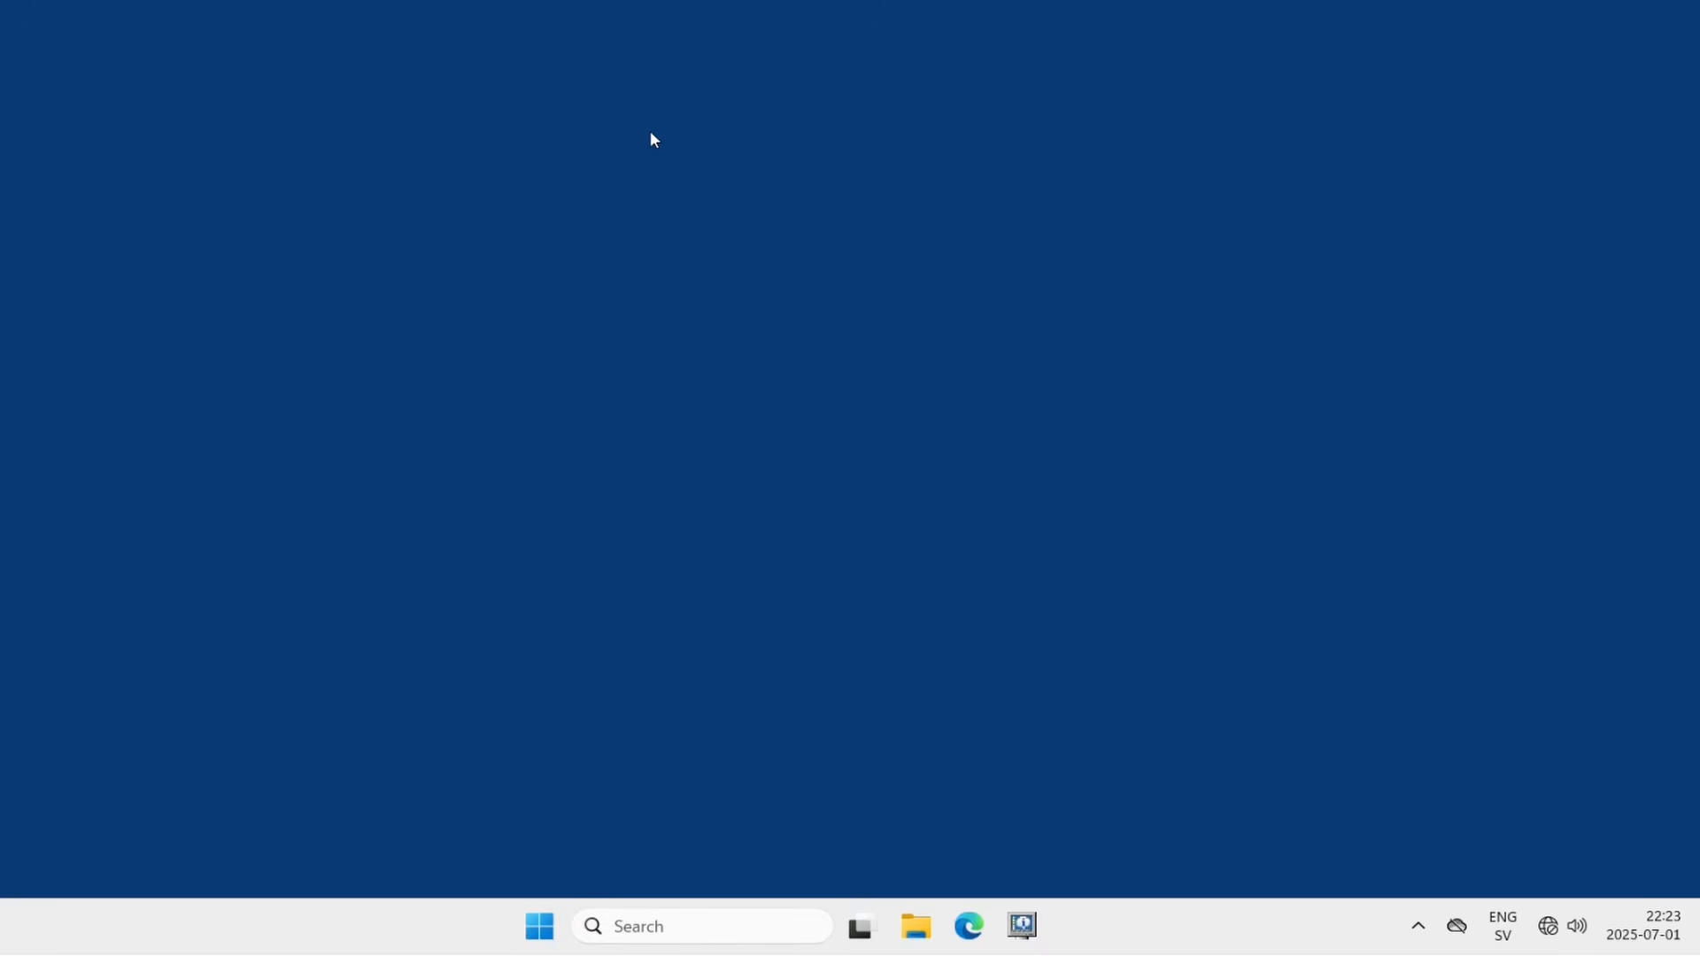
pyautogui.rightClick(1548, 925)
pyautogui.click(1530, 866)
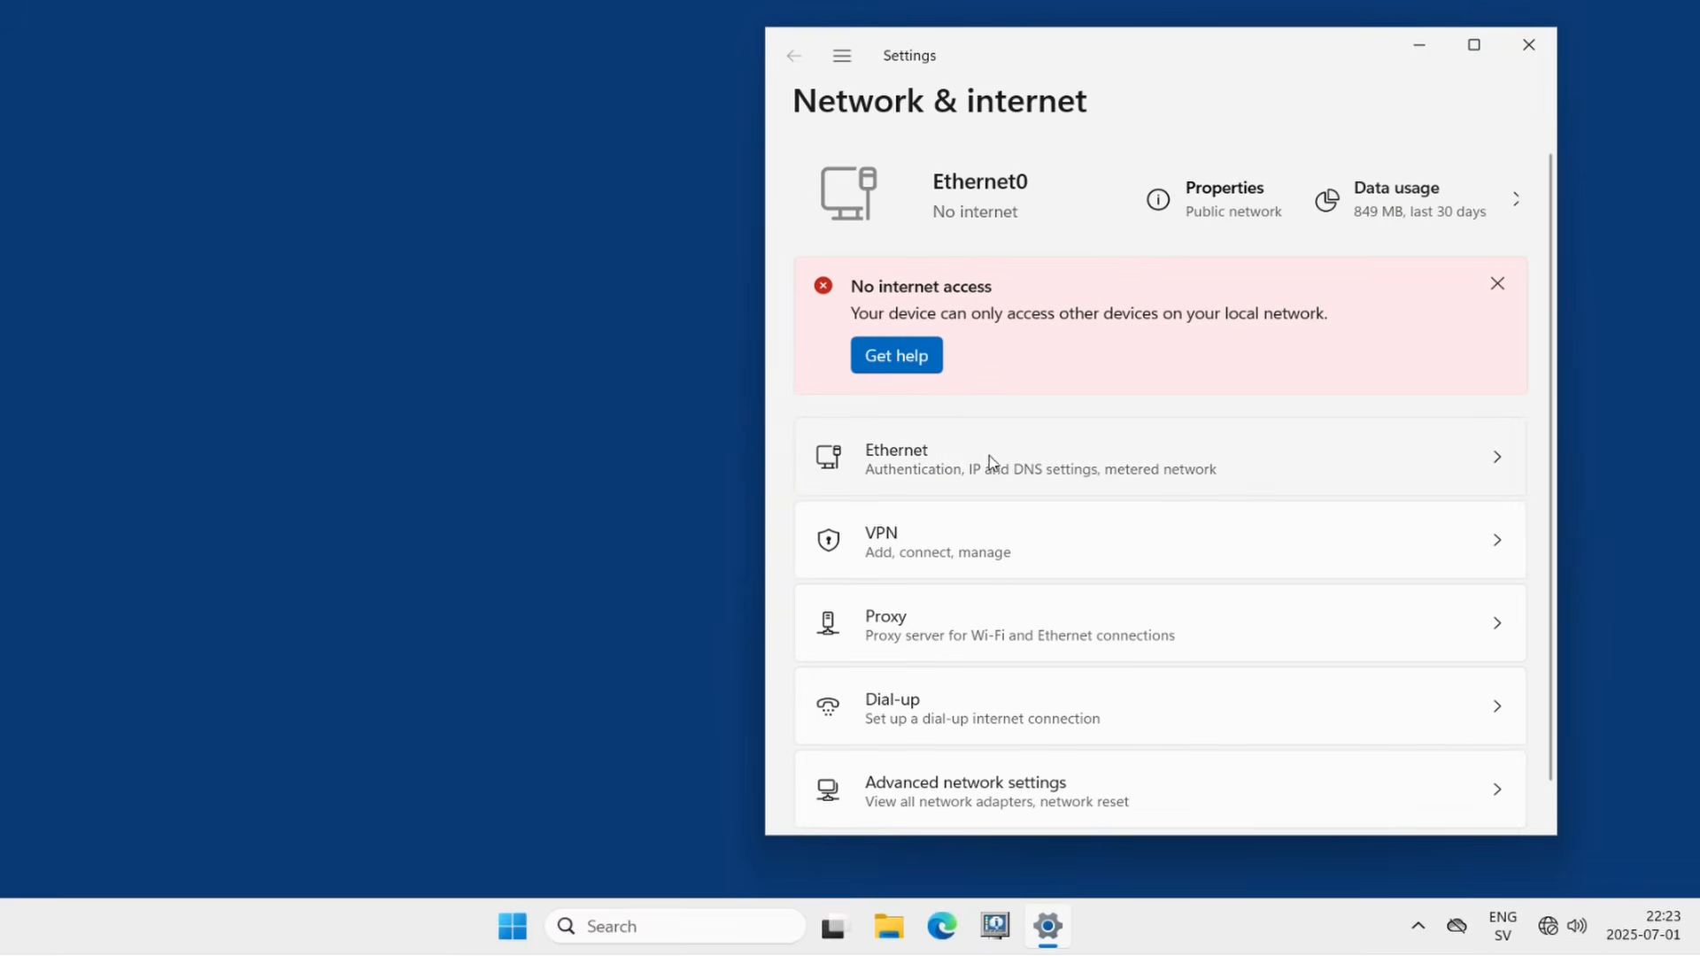
pyautogui.click(1051, 470)
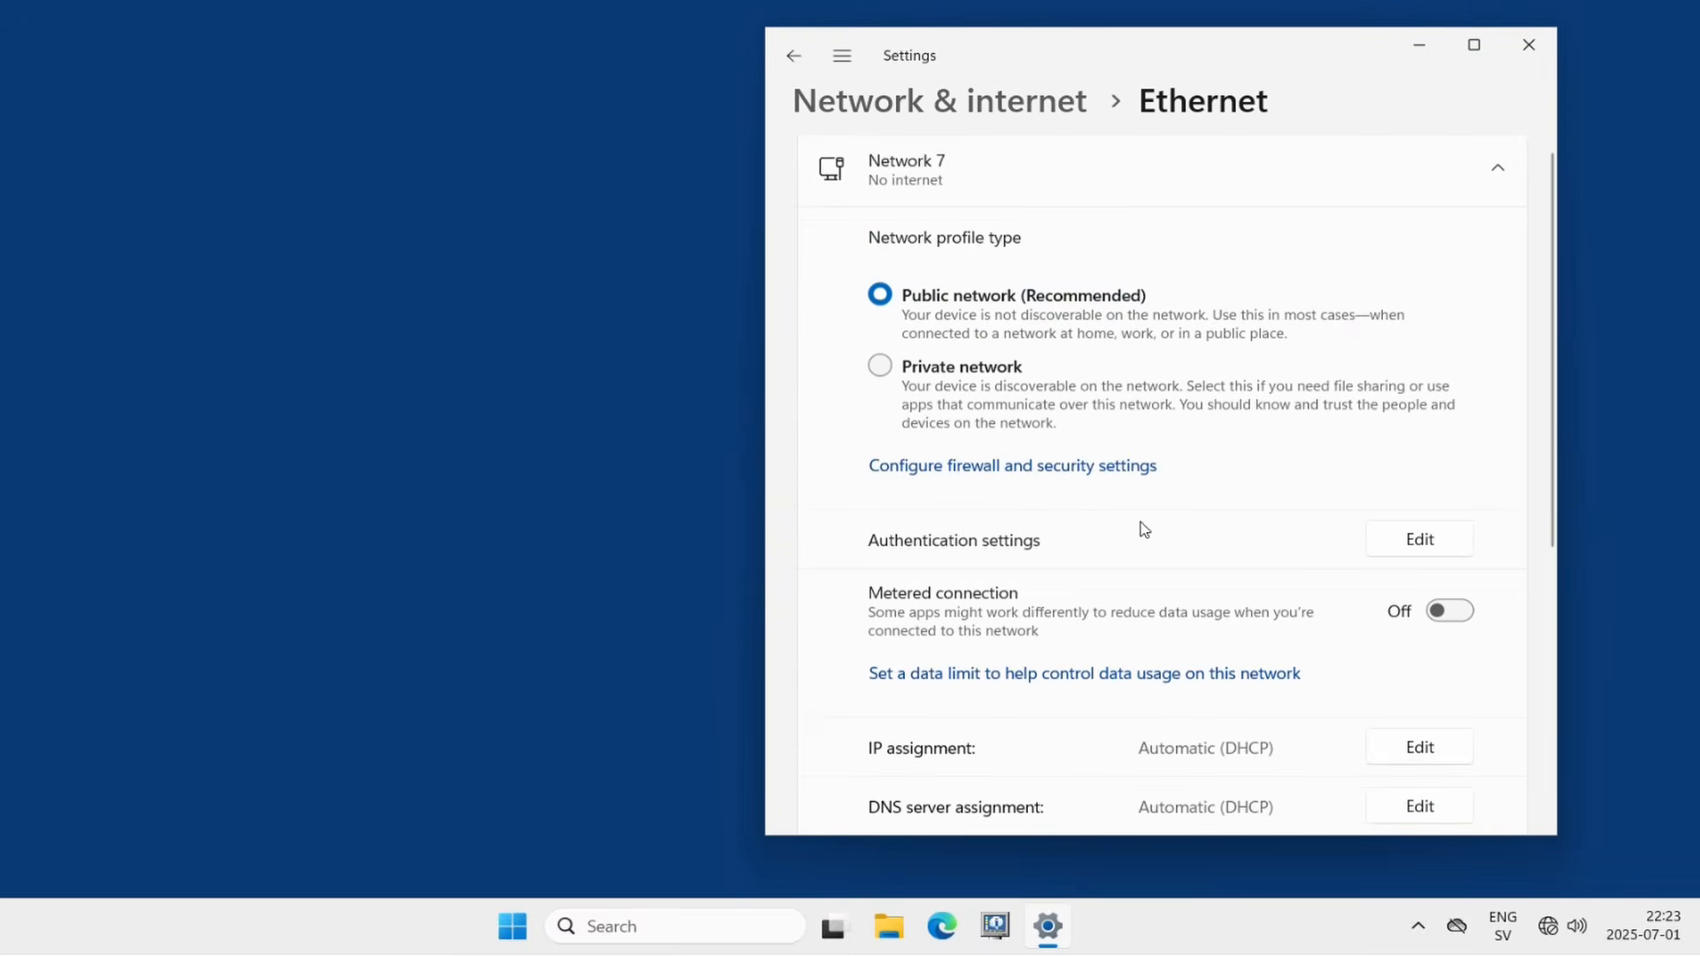
pyautogui.scroll(-3, 1143, 527)
pyautogui.scroll(-2, 1137, 505)
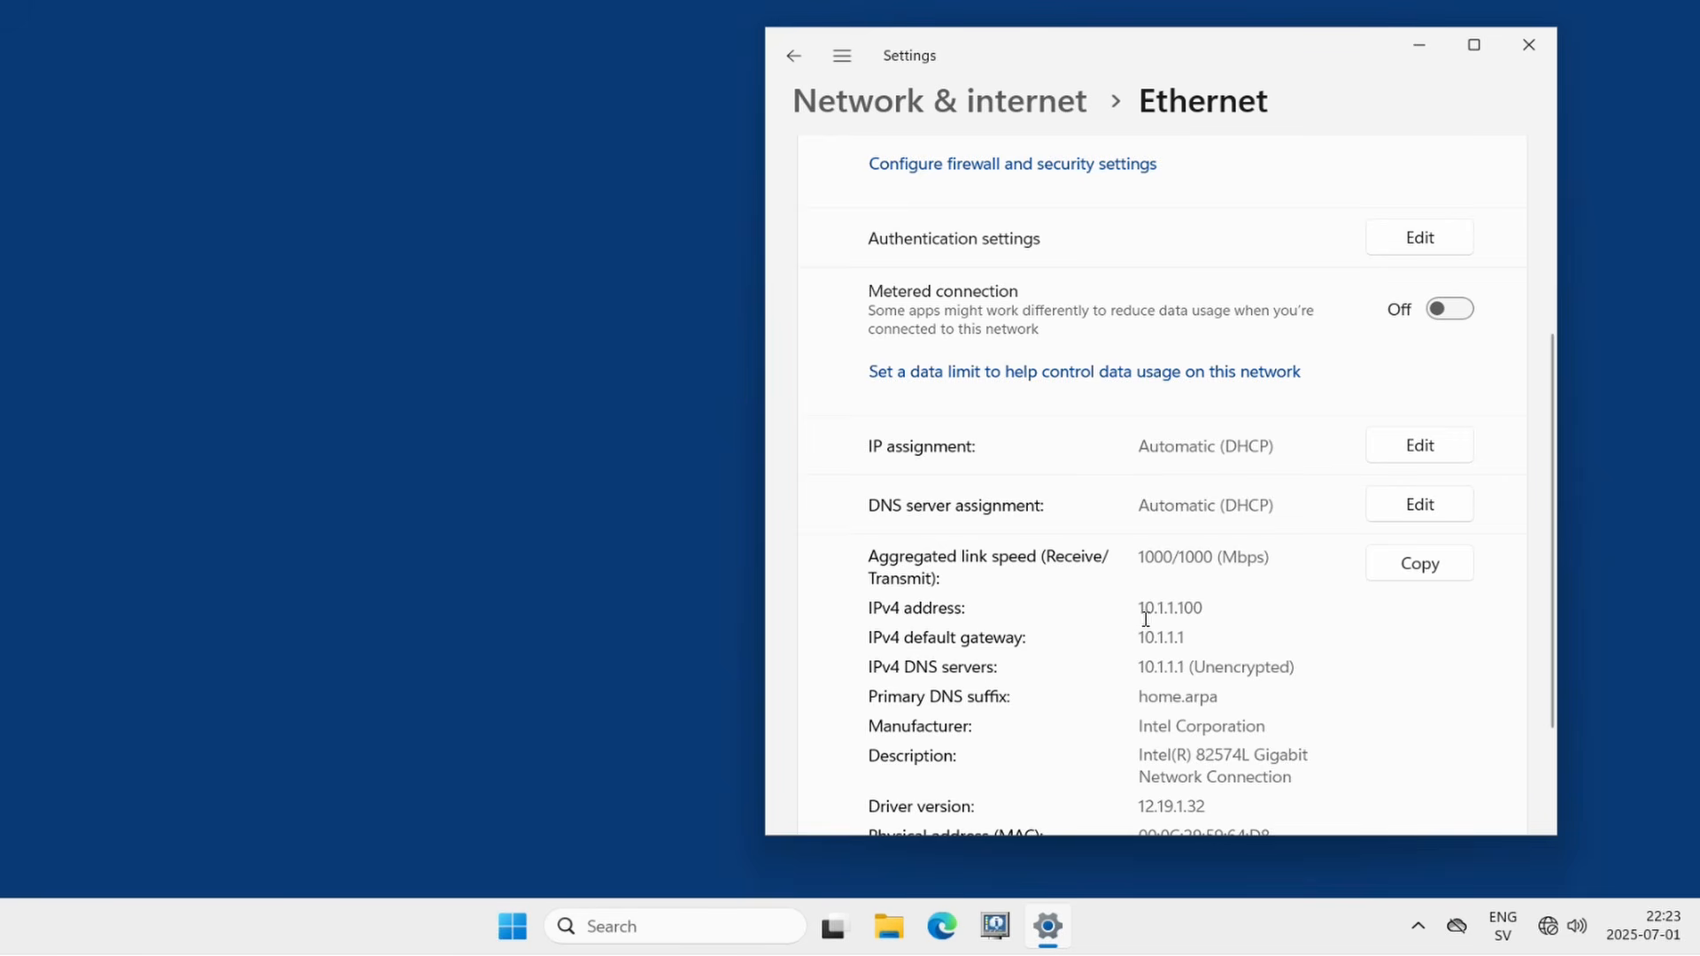
pyautogui.moveTo(1140, 607); pyautogui.dragTo(1209, 609)
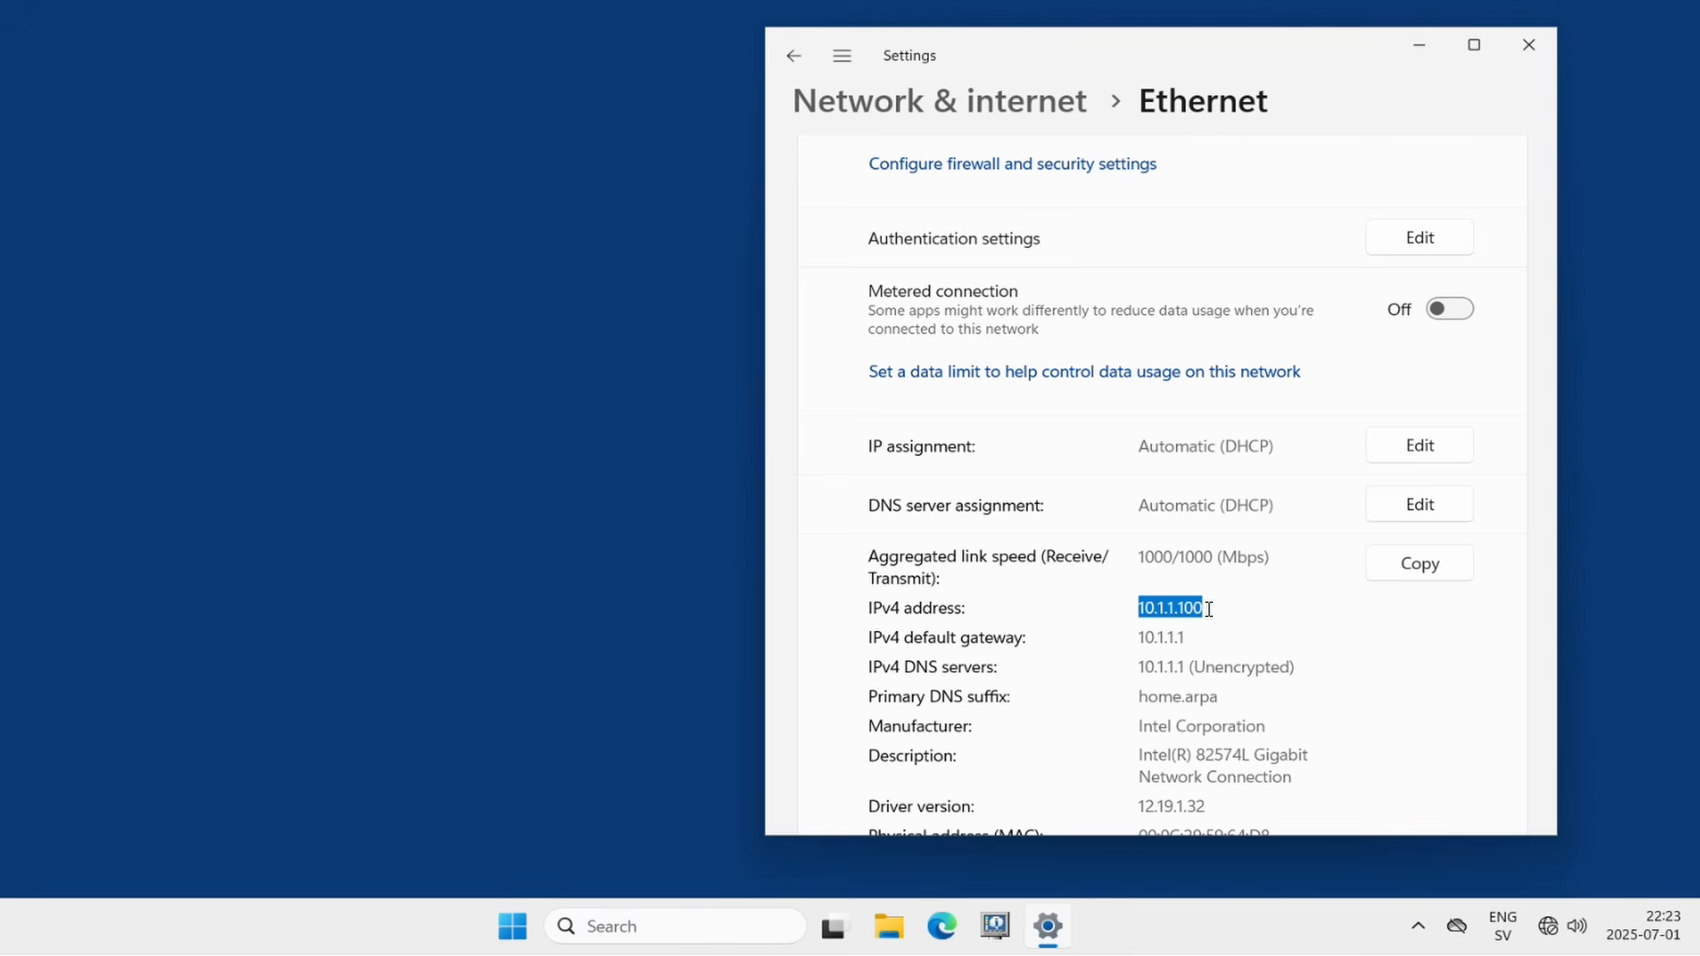
pyautogui.click(1216, 609)
pyautogui.click(658, 695)
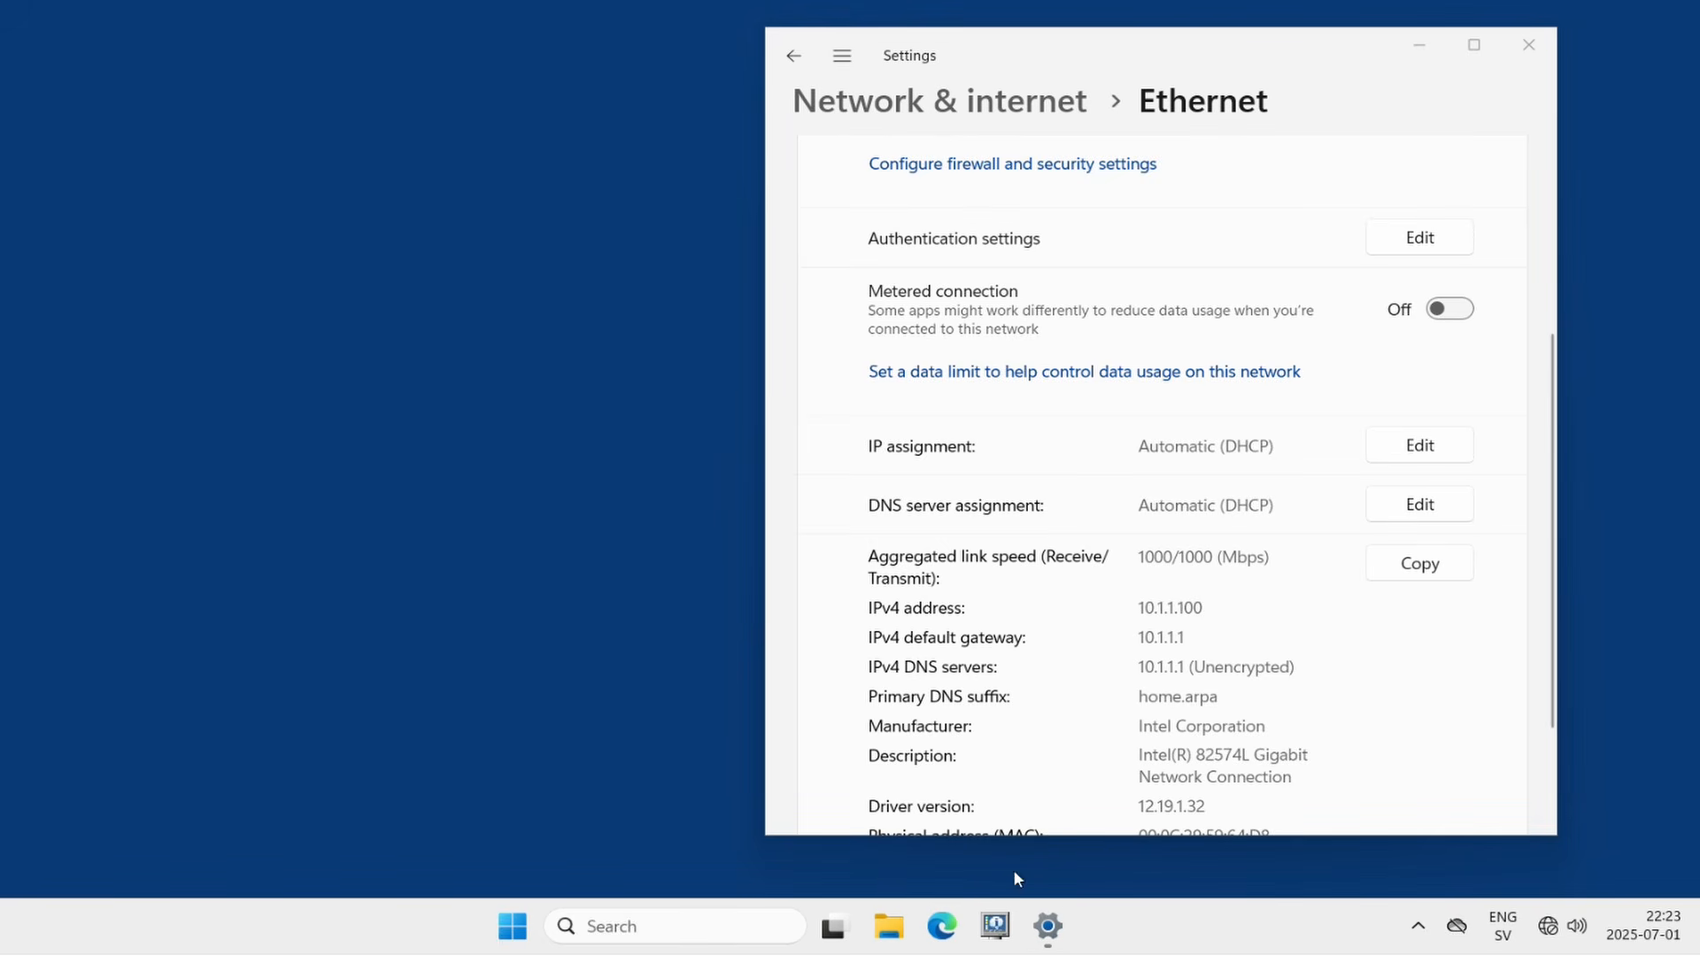
pyautogui.rightClick(941, 927)
# Step: Open an InPrivate Edge window, browse to 10.1.1.1, and enter admin as username
pyautogui.click(912, 783)
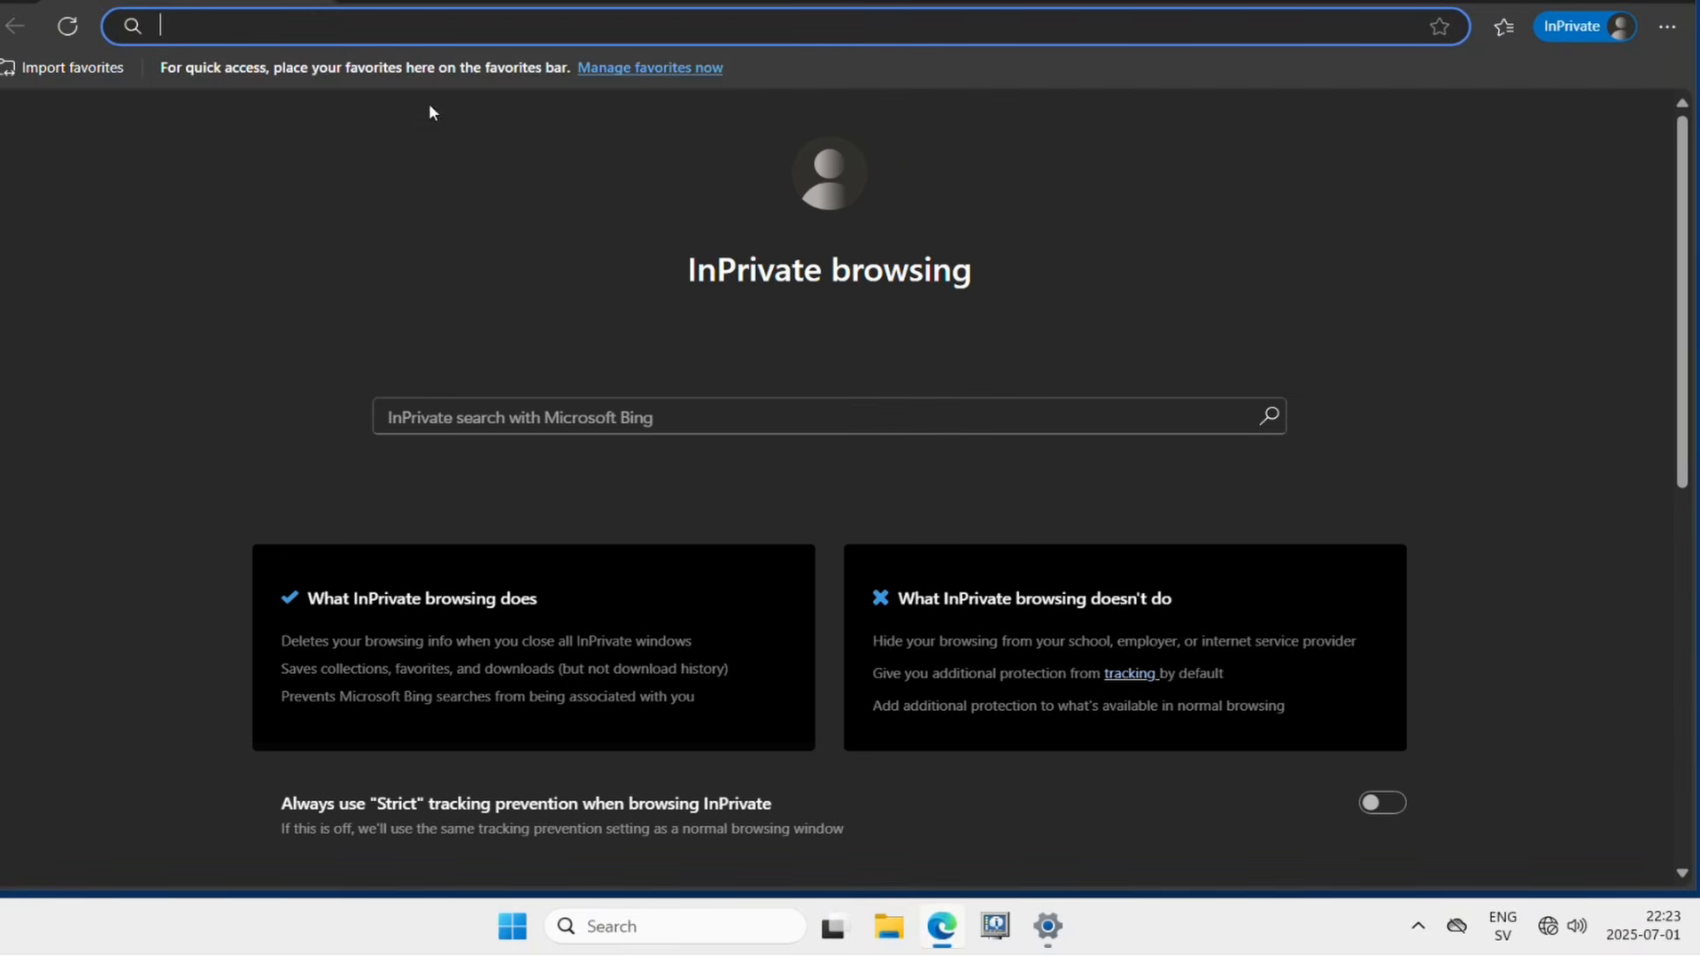
pyautogui.write('10')
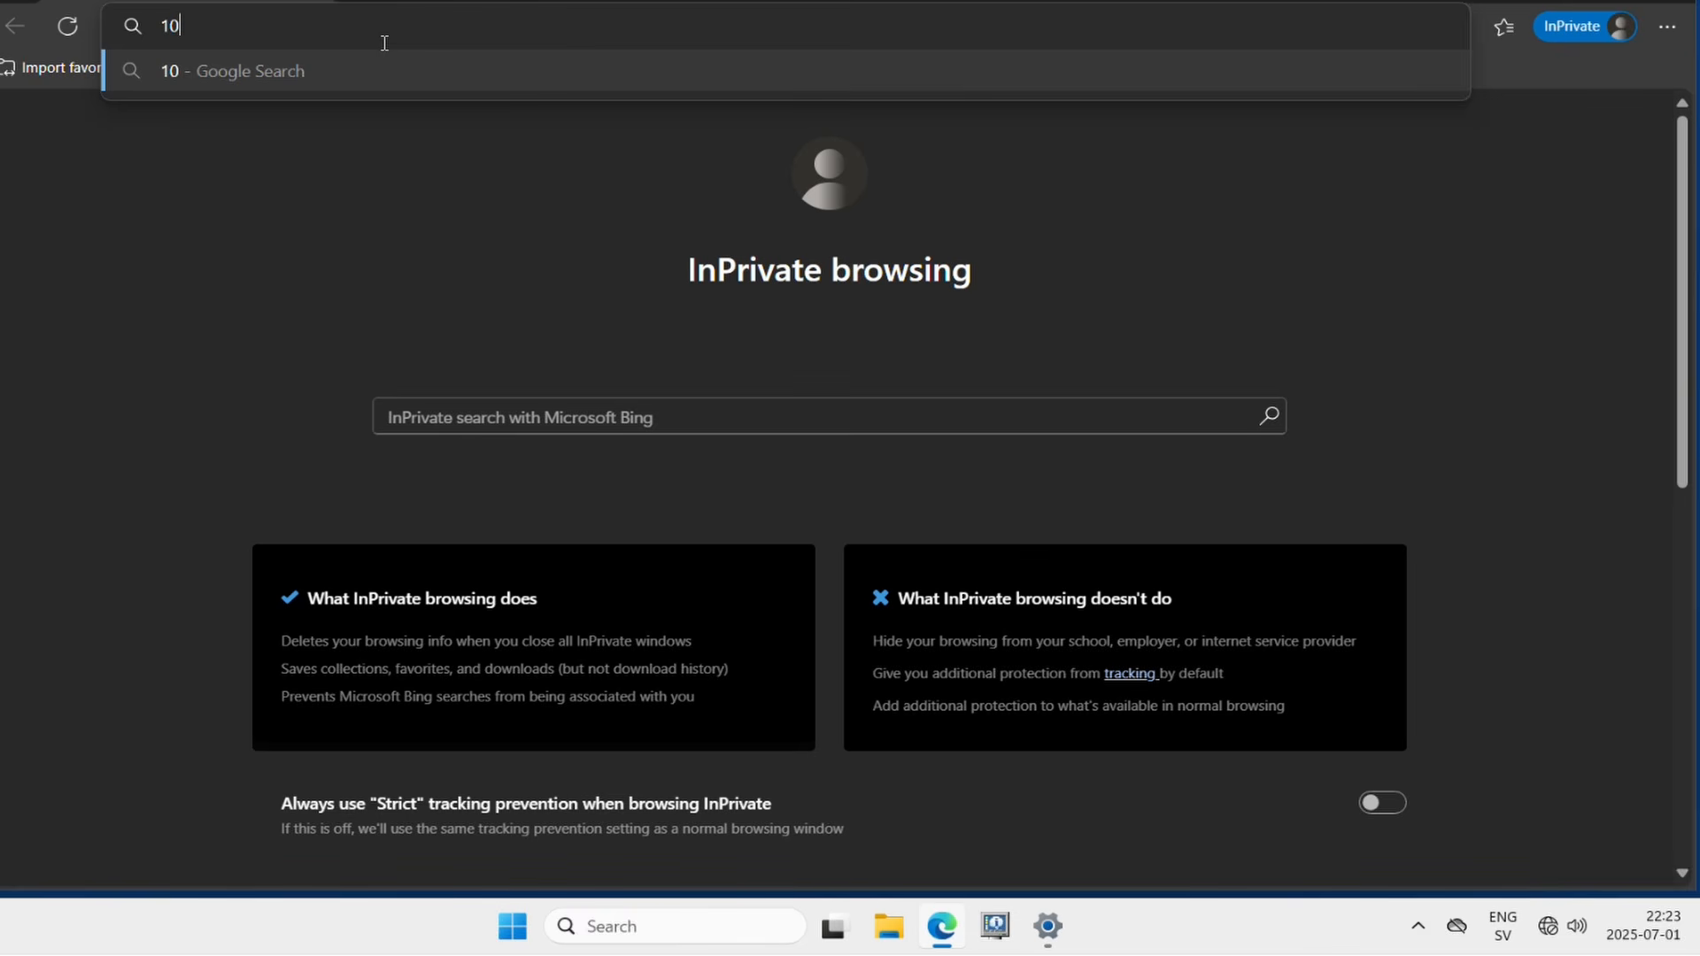
pyautogui.write('.1.1.1')
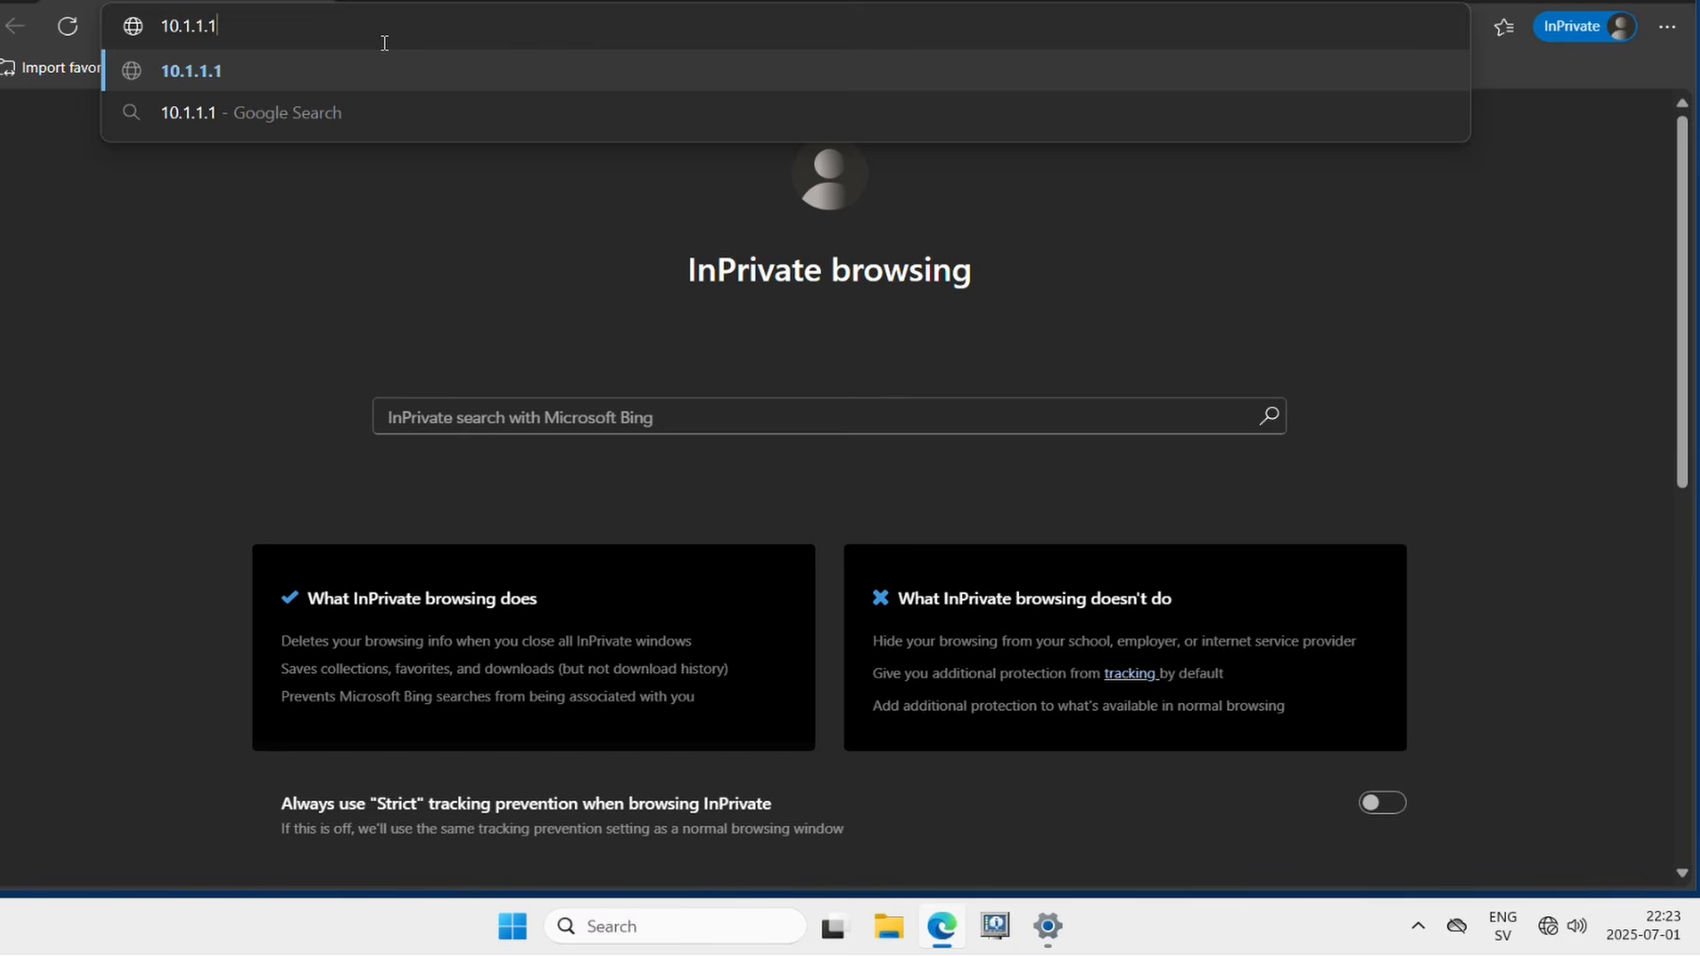
pyautogui.press('Return')
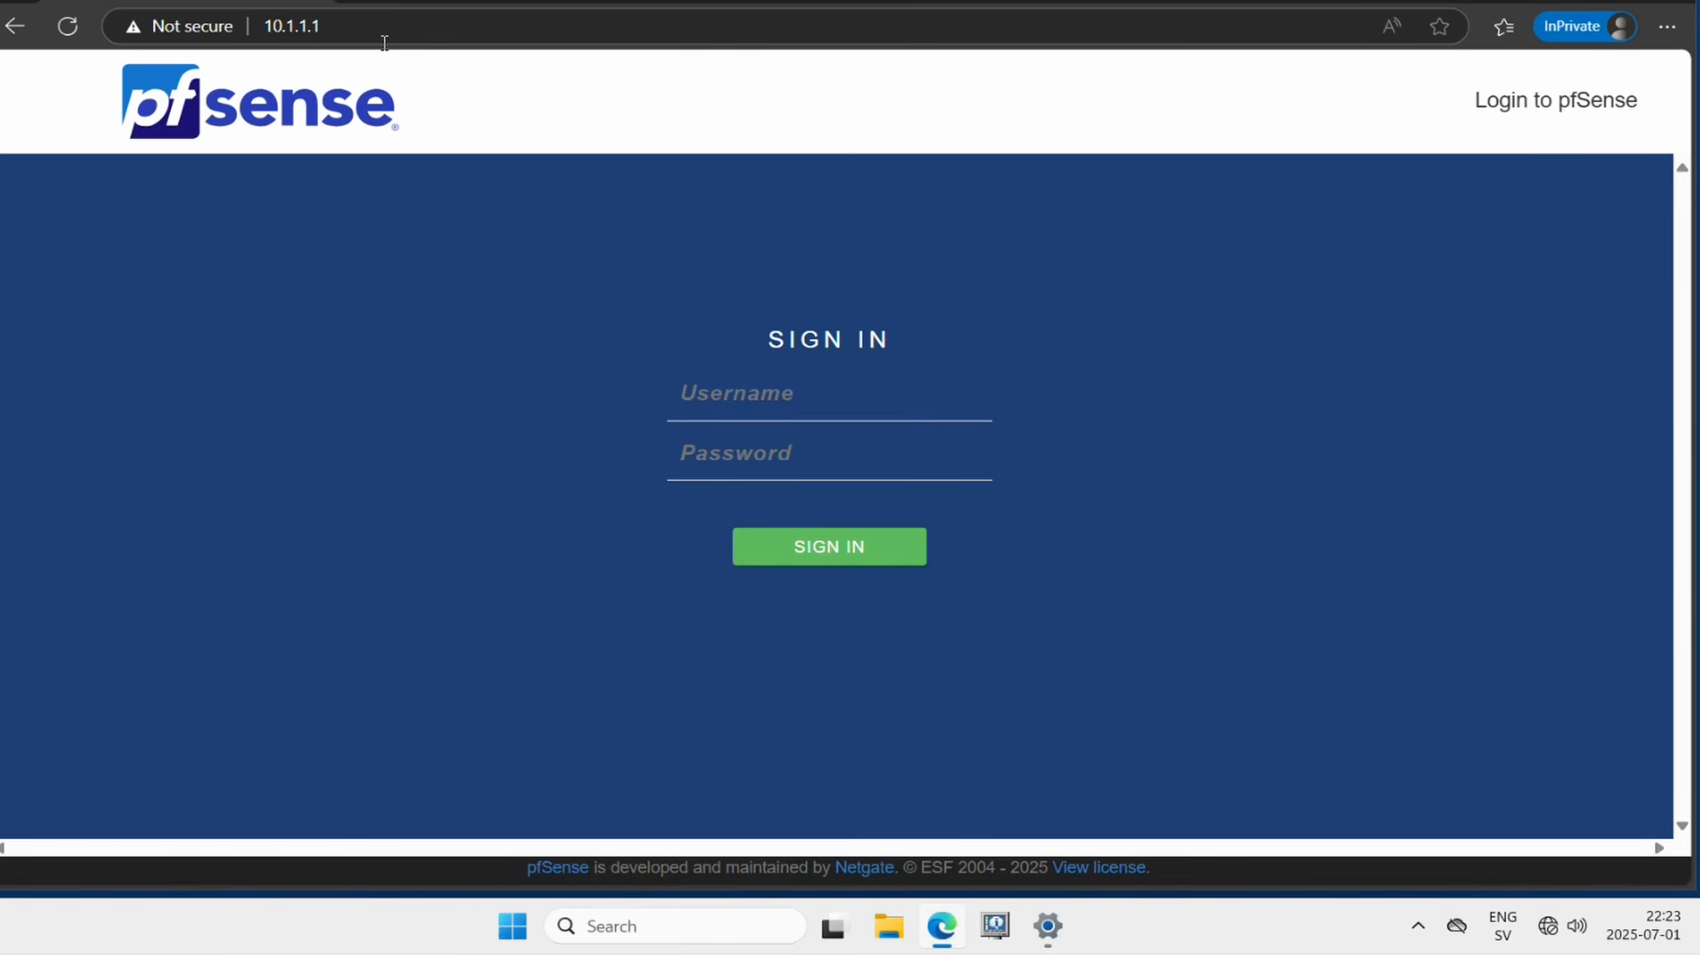
pyautogui.write('admin')
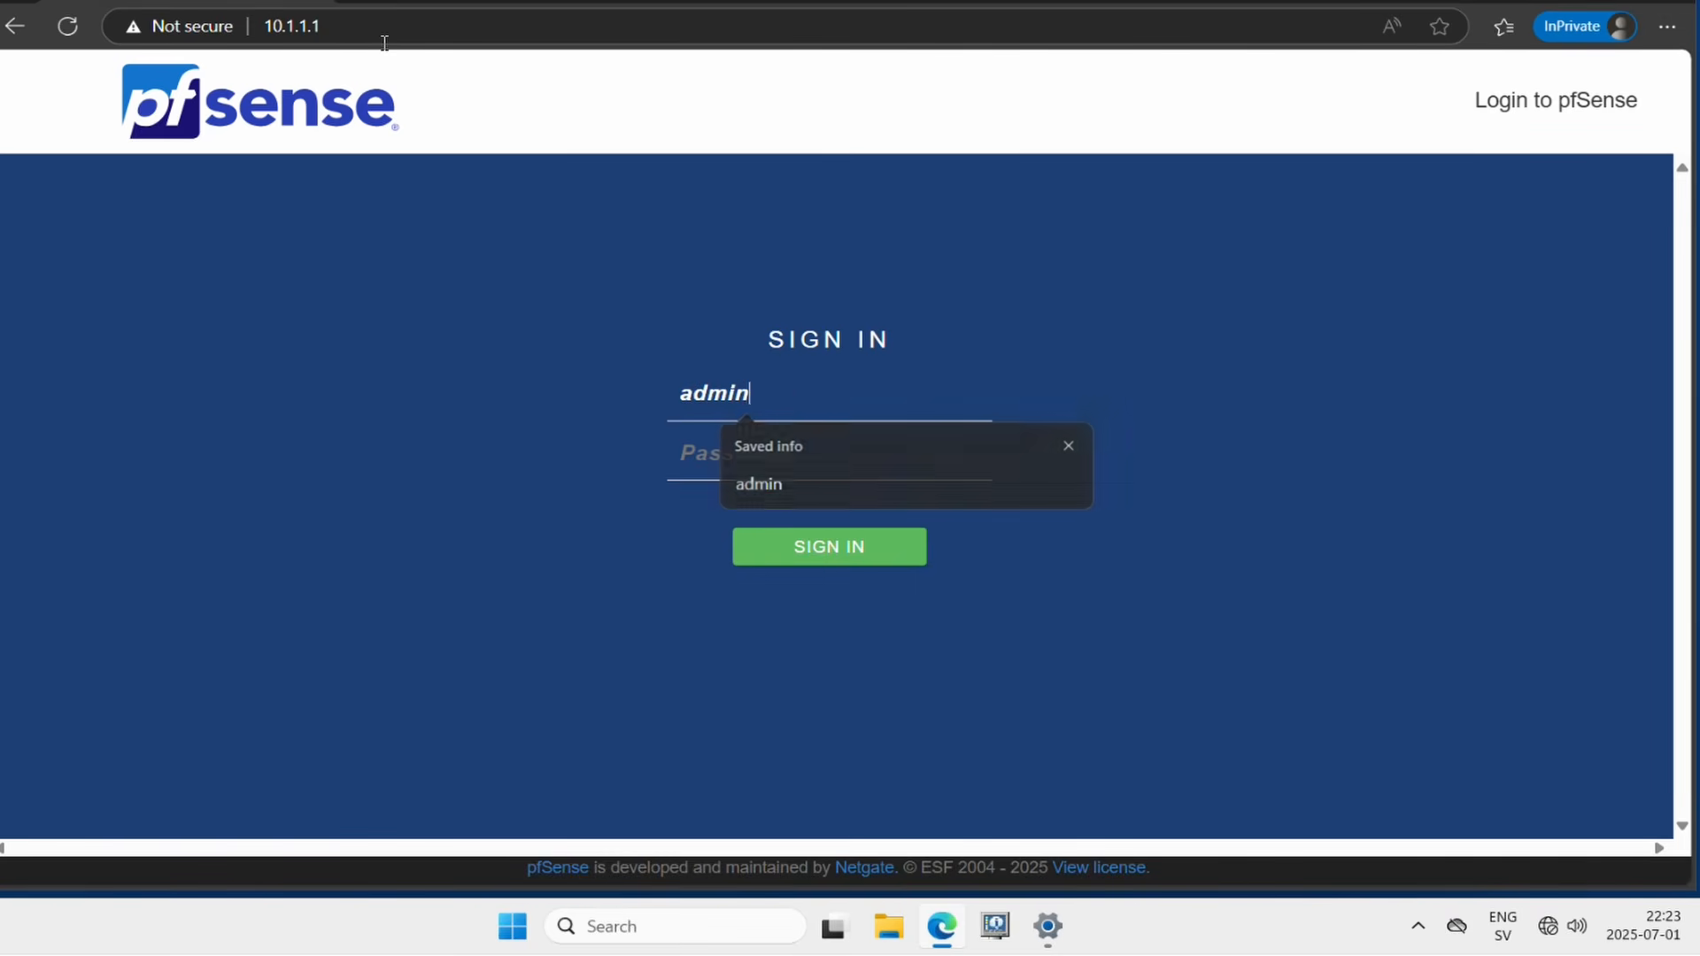
pyautogui.press('Tab')
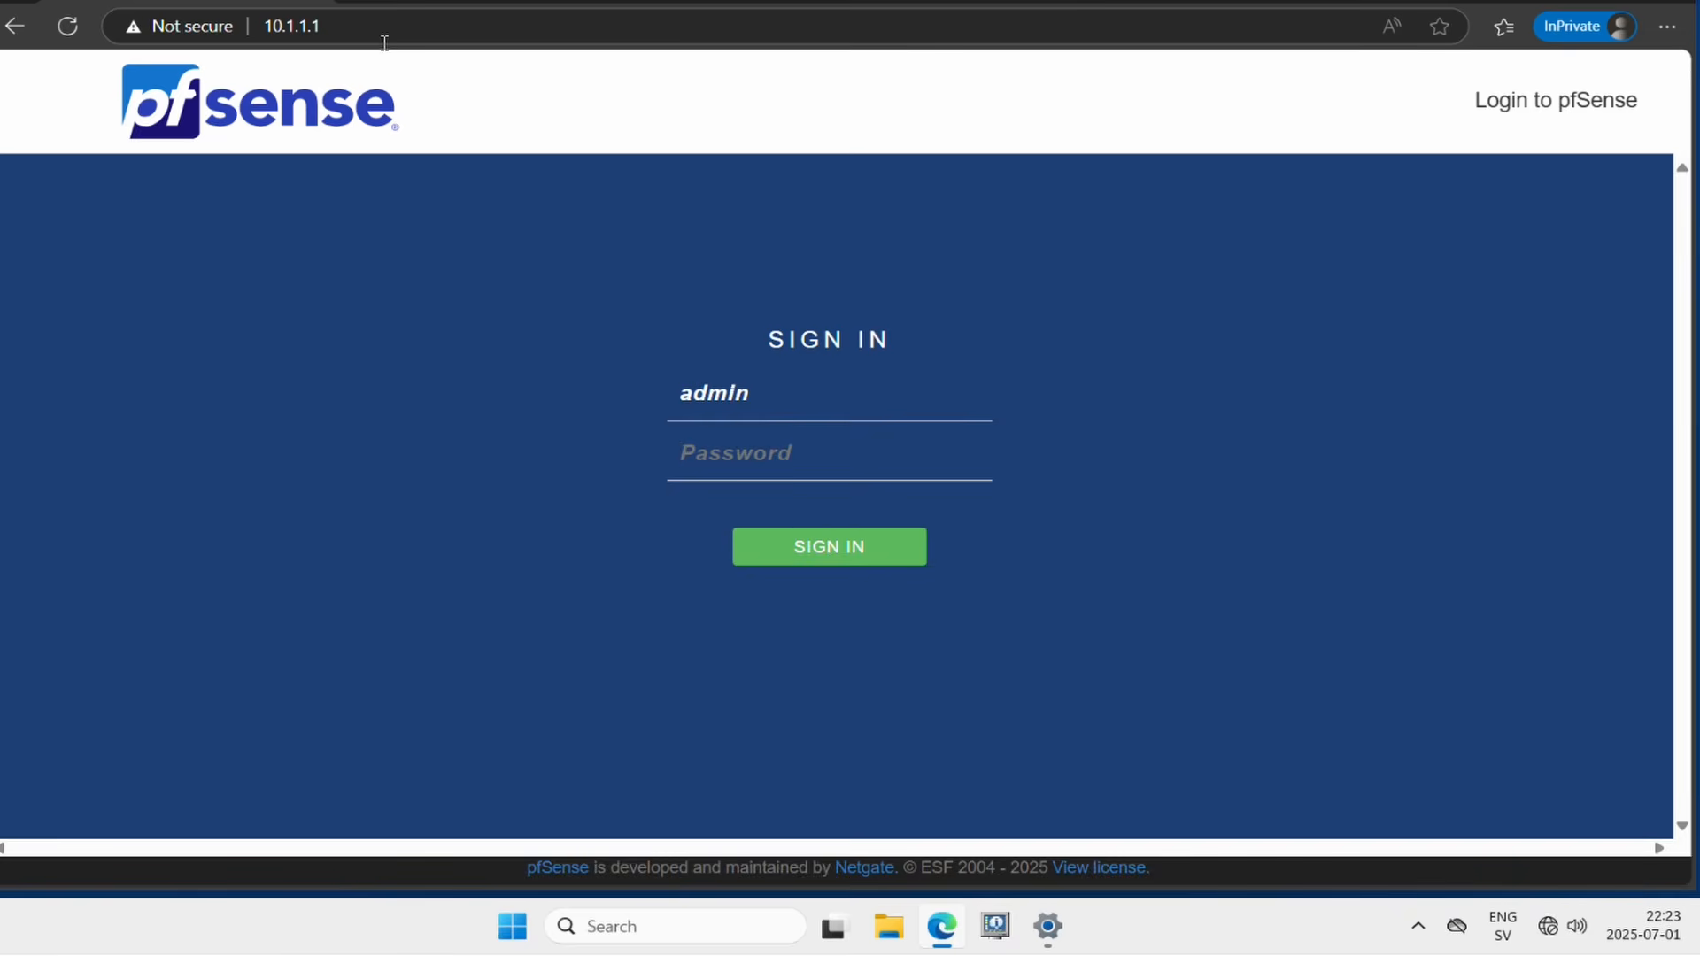
# Step: Sign in with the admin password and start the setup wizard
pyautogui.write('pfsense12345')
pyautogui.press('Return')
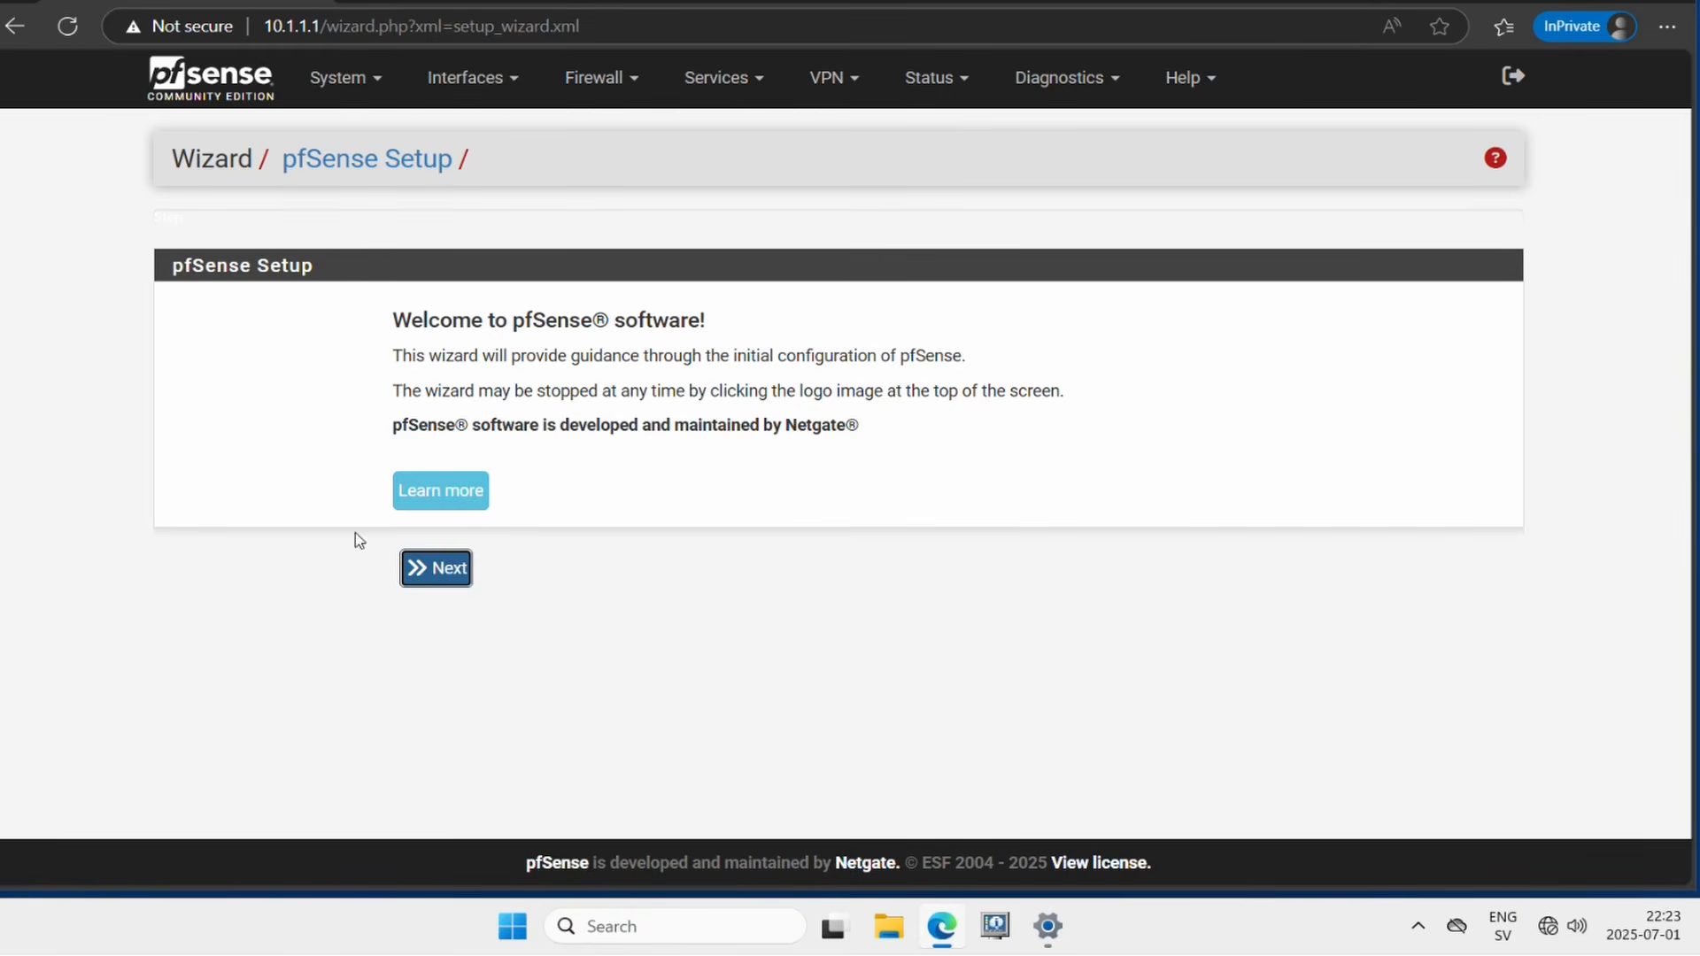
pyautogui.click(406, 576)
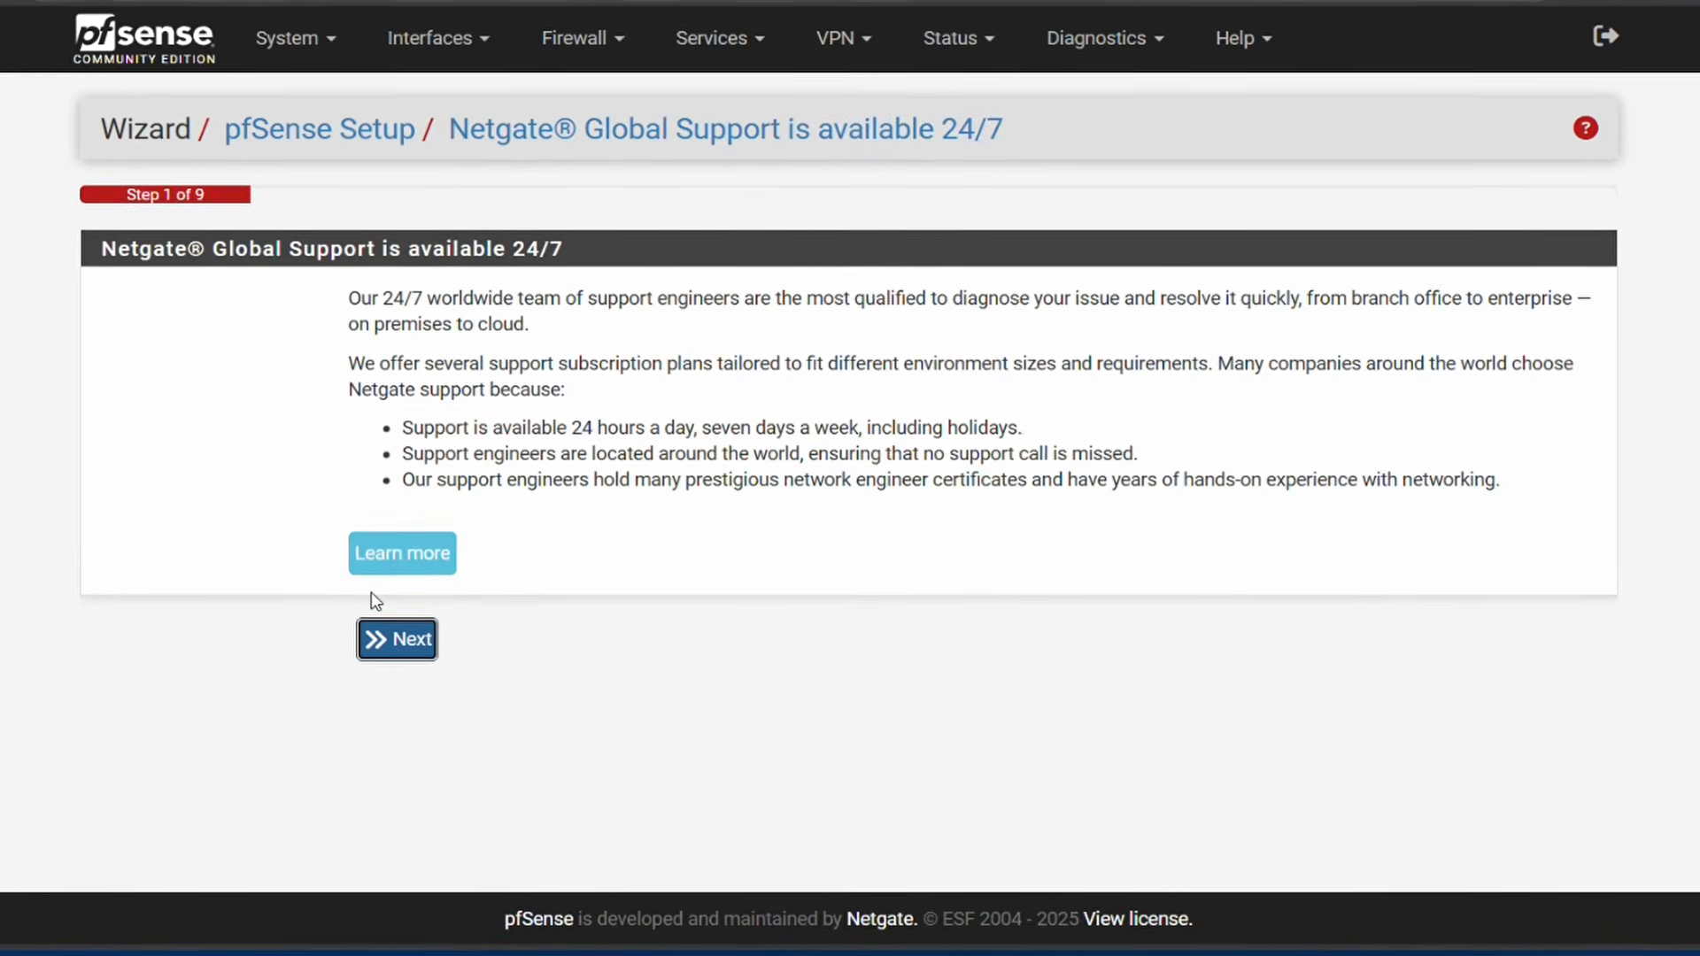
pyautogui.click(365, 649)
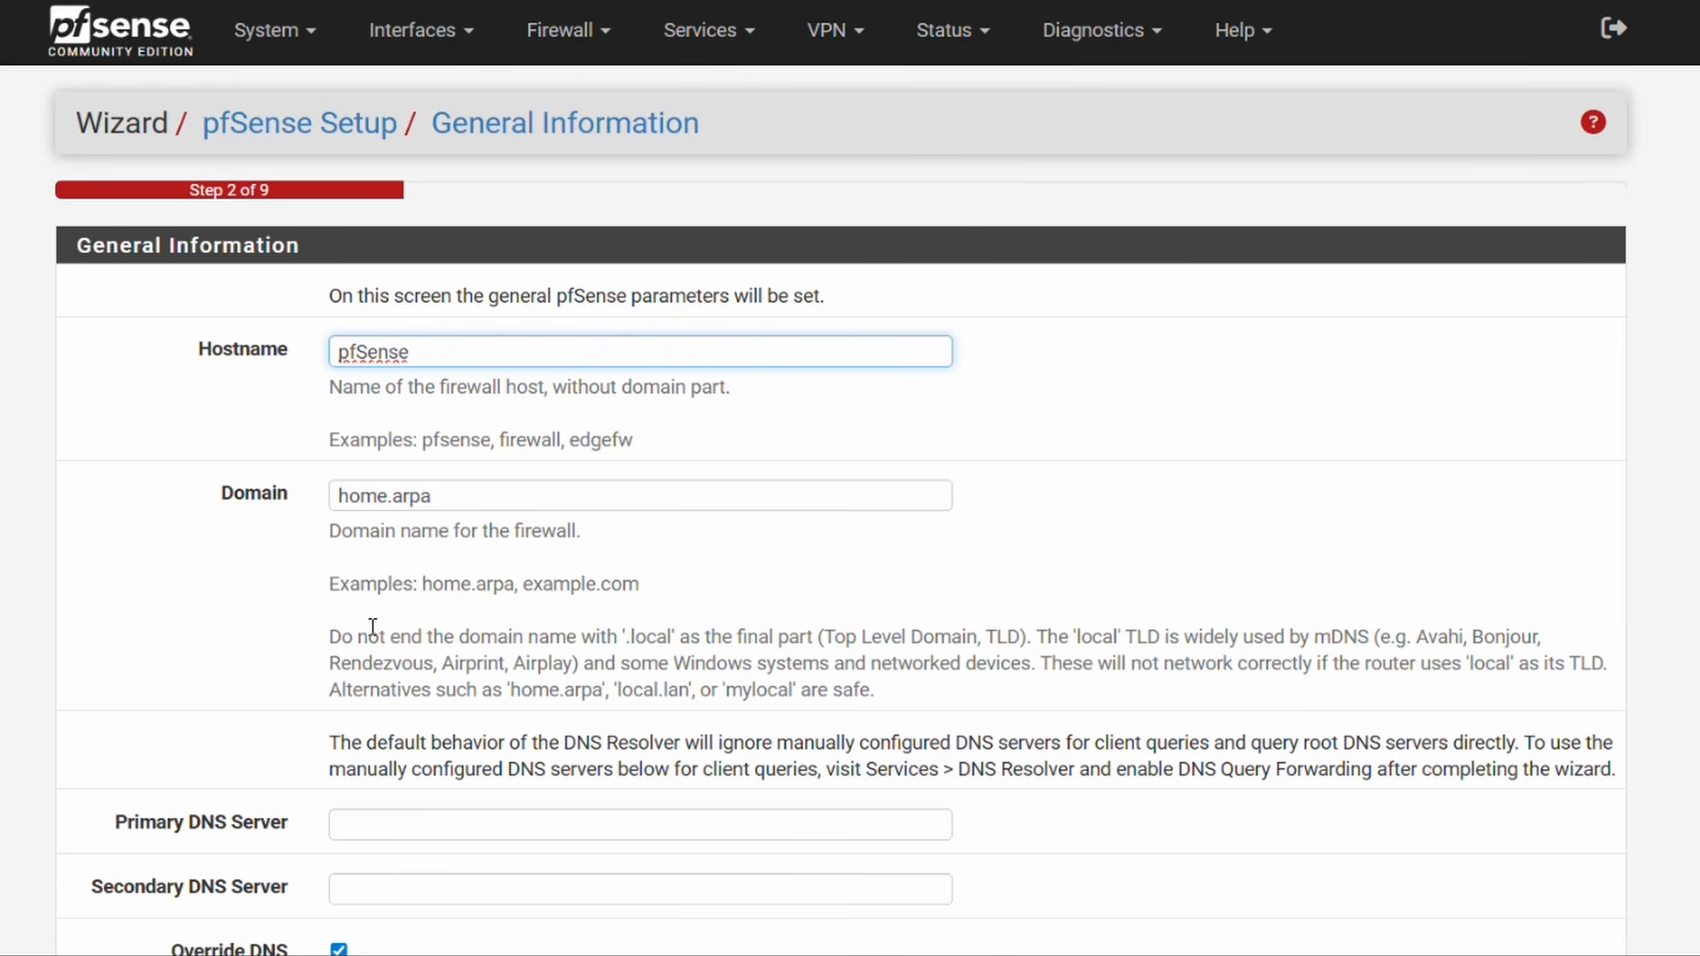
# Step: Set DNS servers 1.1.1.1 and 8.8.8.8 on the General Information page
pyautogui.scroll(-3, 194, 402)
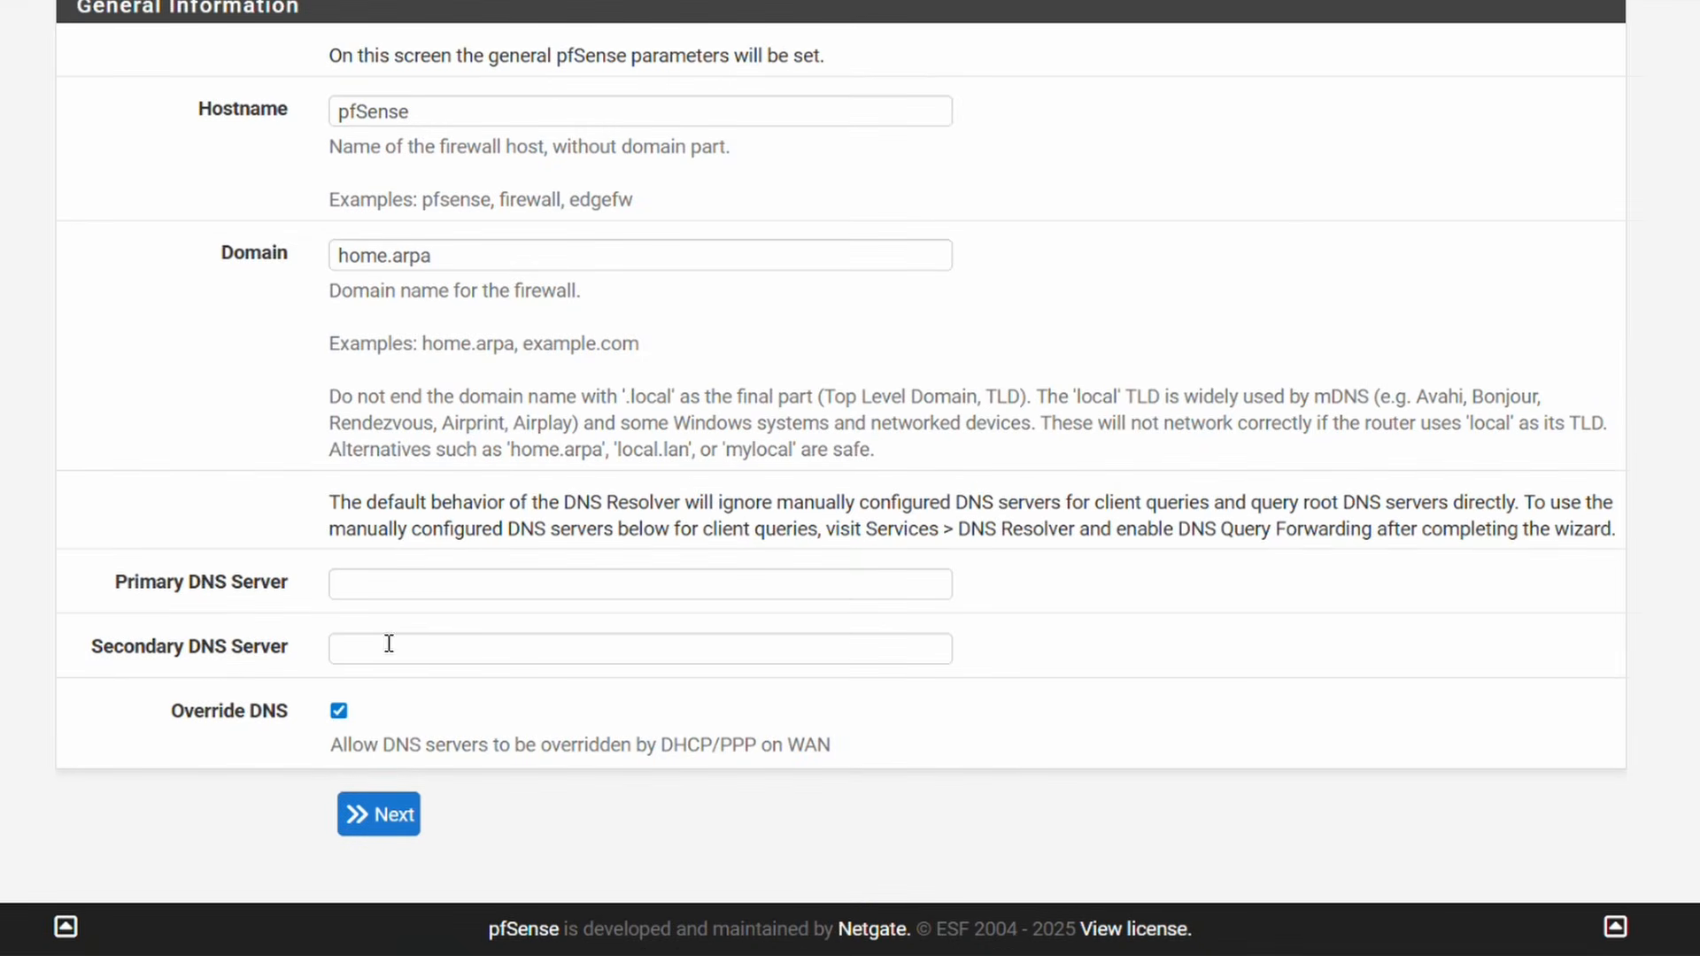
pyautogui.click(385, 593)
pyautogui.write('1.1.1.1')
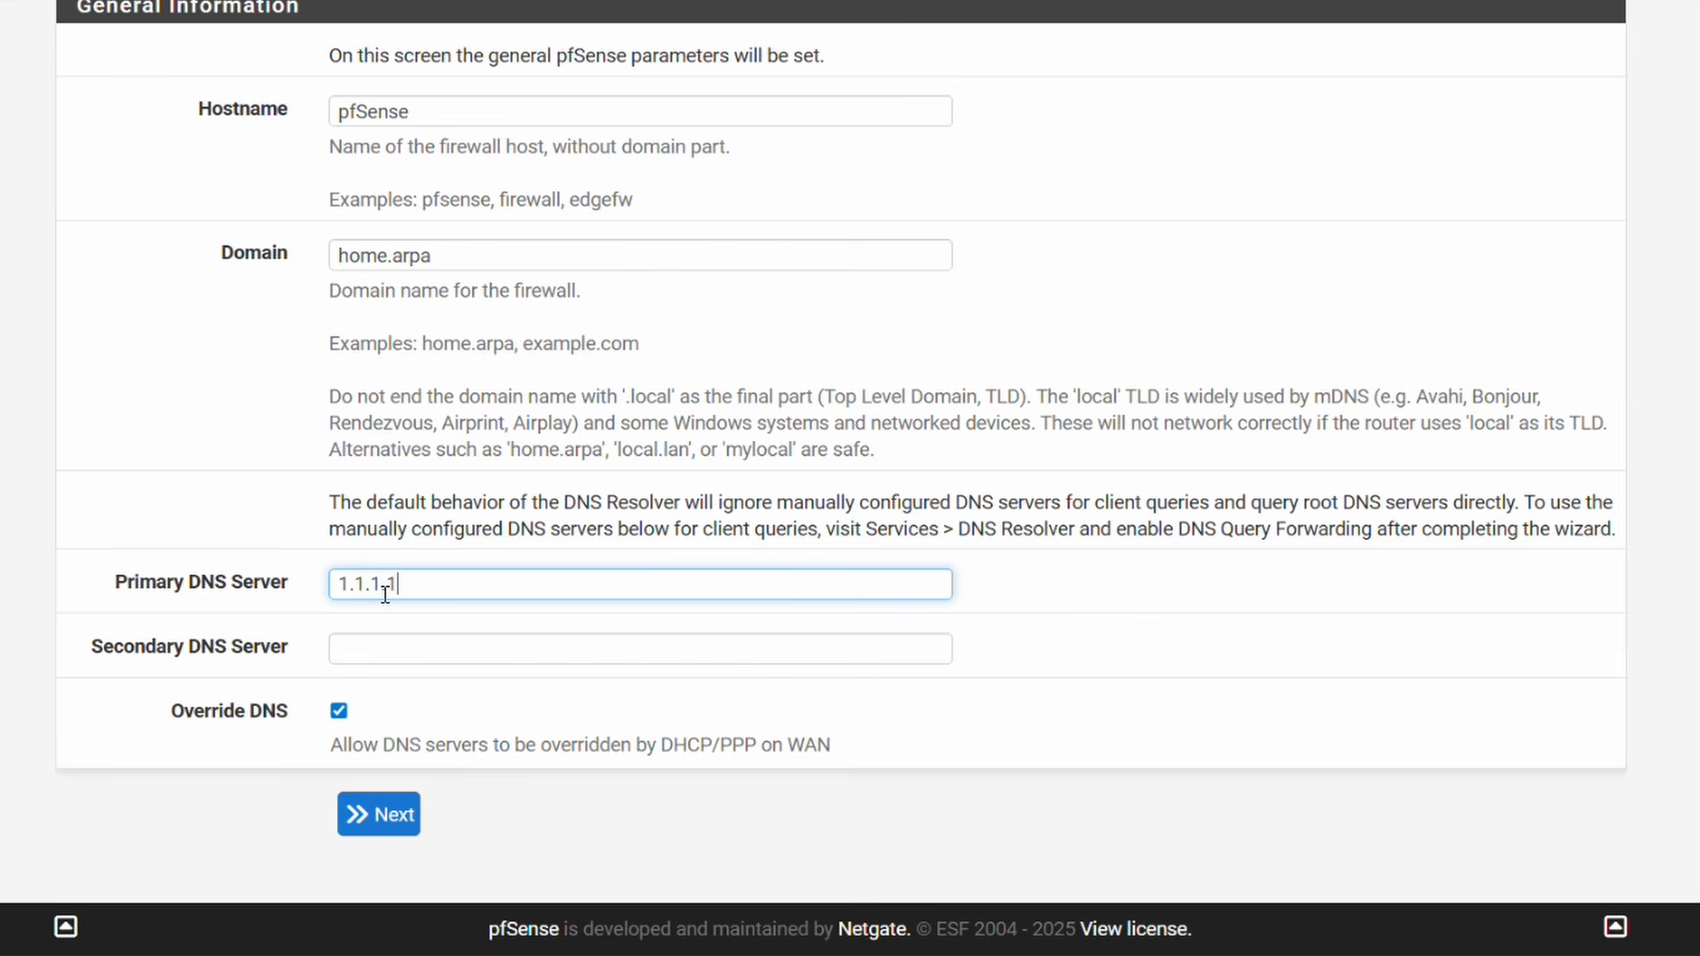
pyautogui.press('Tab')
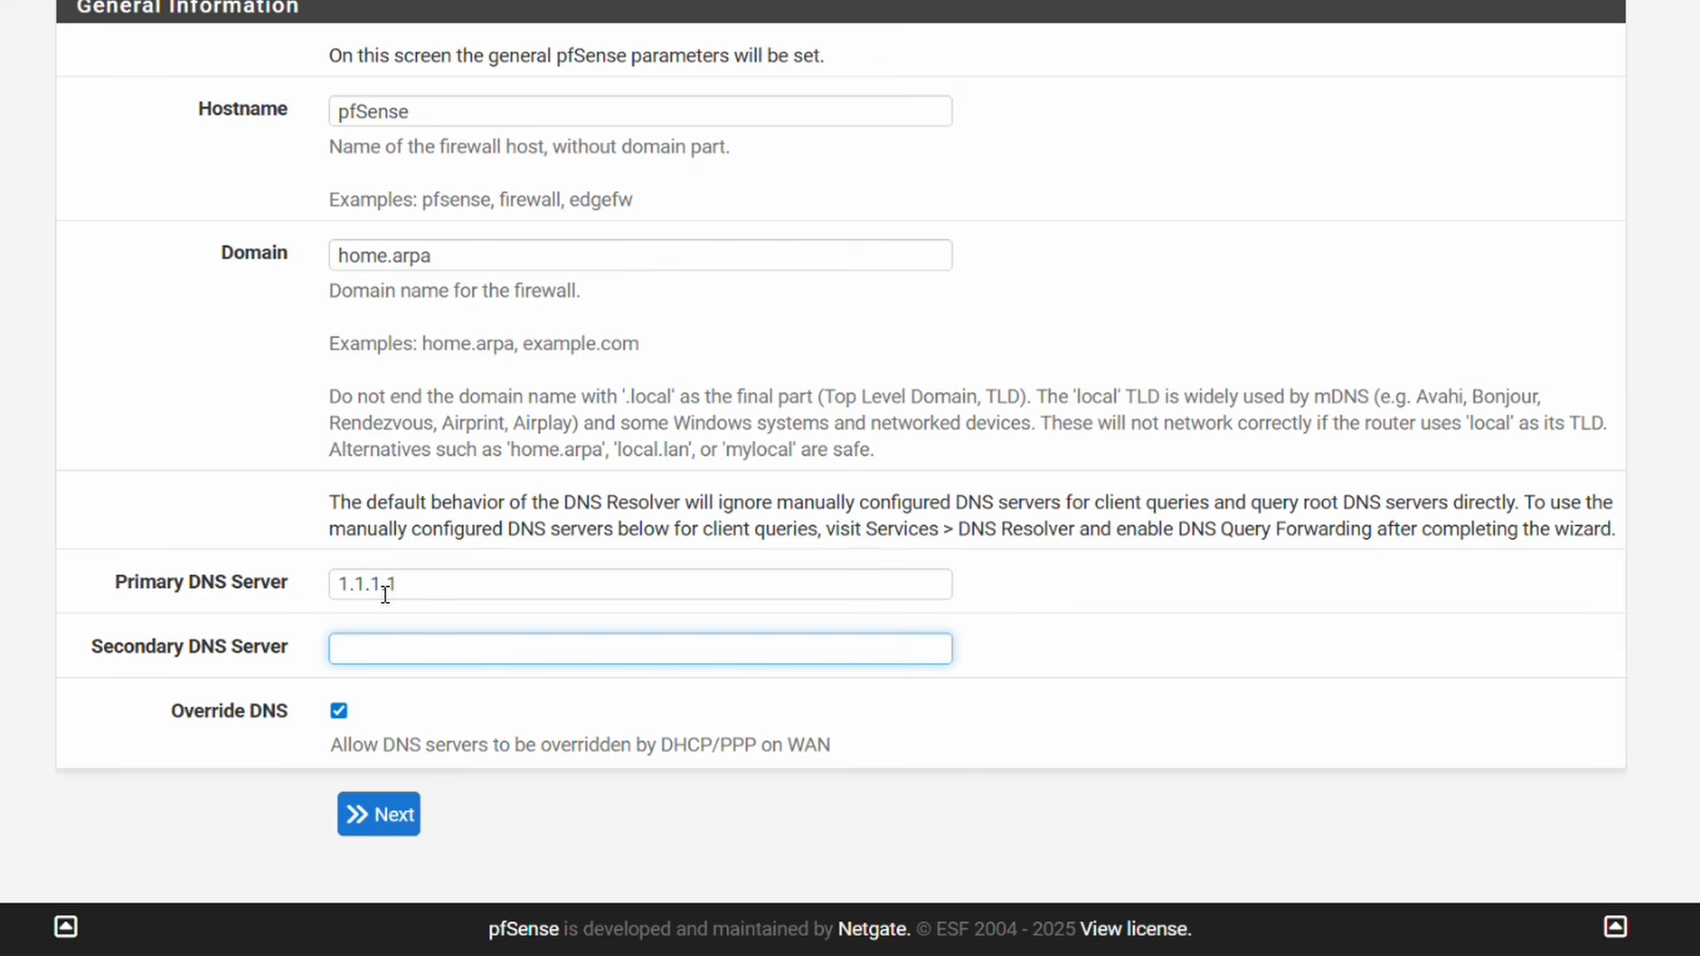
pyautogui.write('8.8.8.8')
pyautogui.moveTo(657, 744); pyautogui.dragTo(716, 749)
pyautogui.click(701, 750)
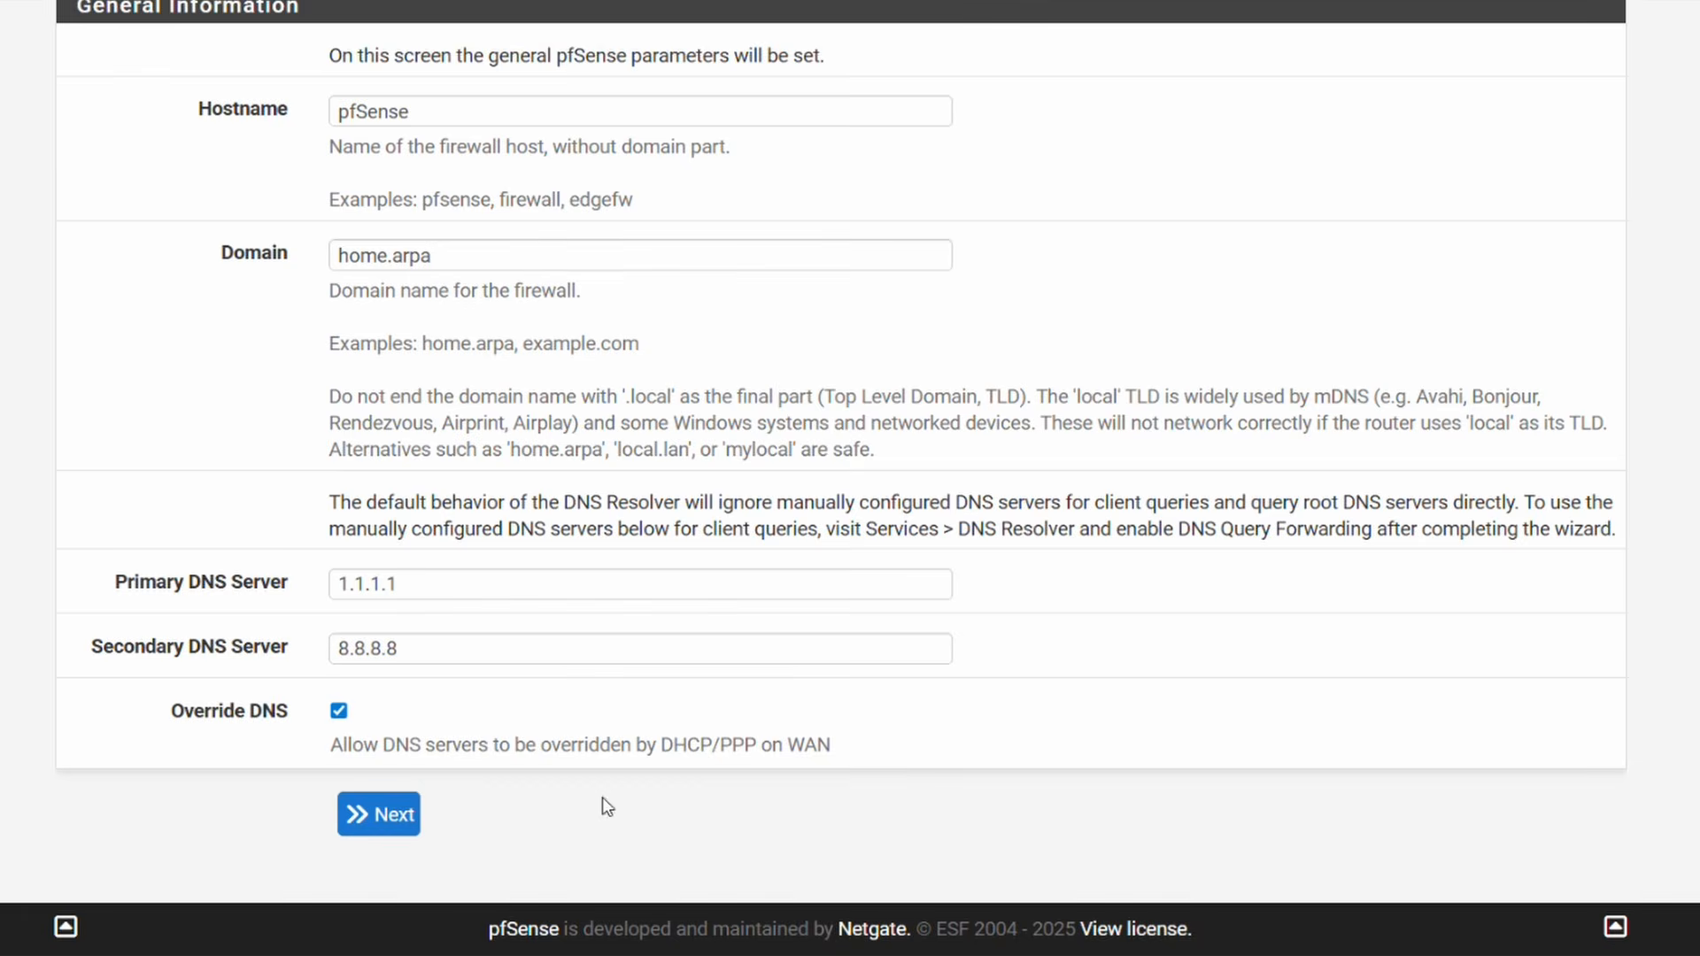
pyautogui.click(420, 815)
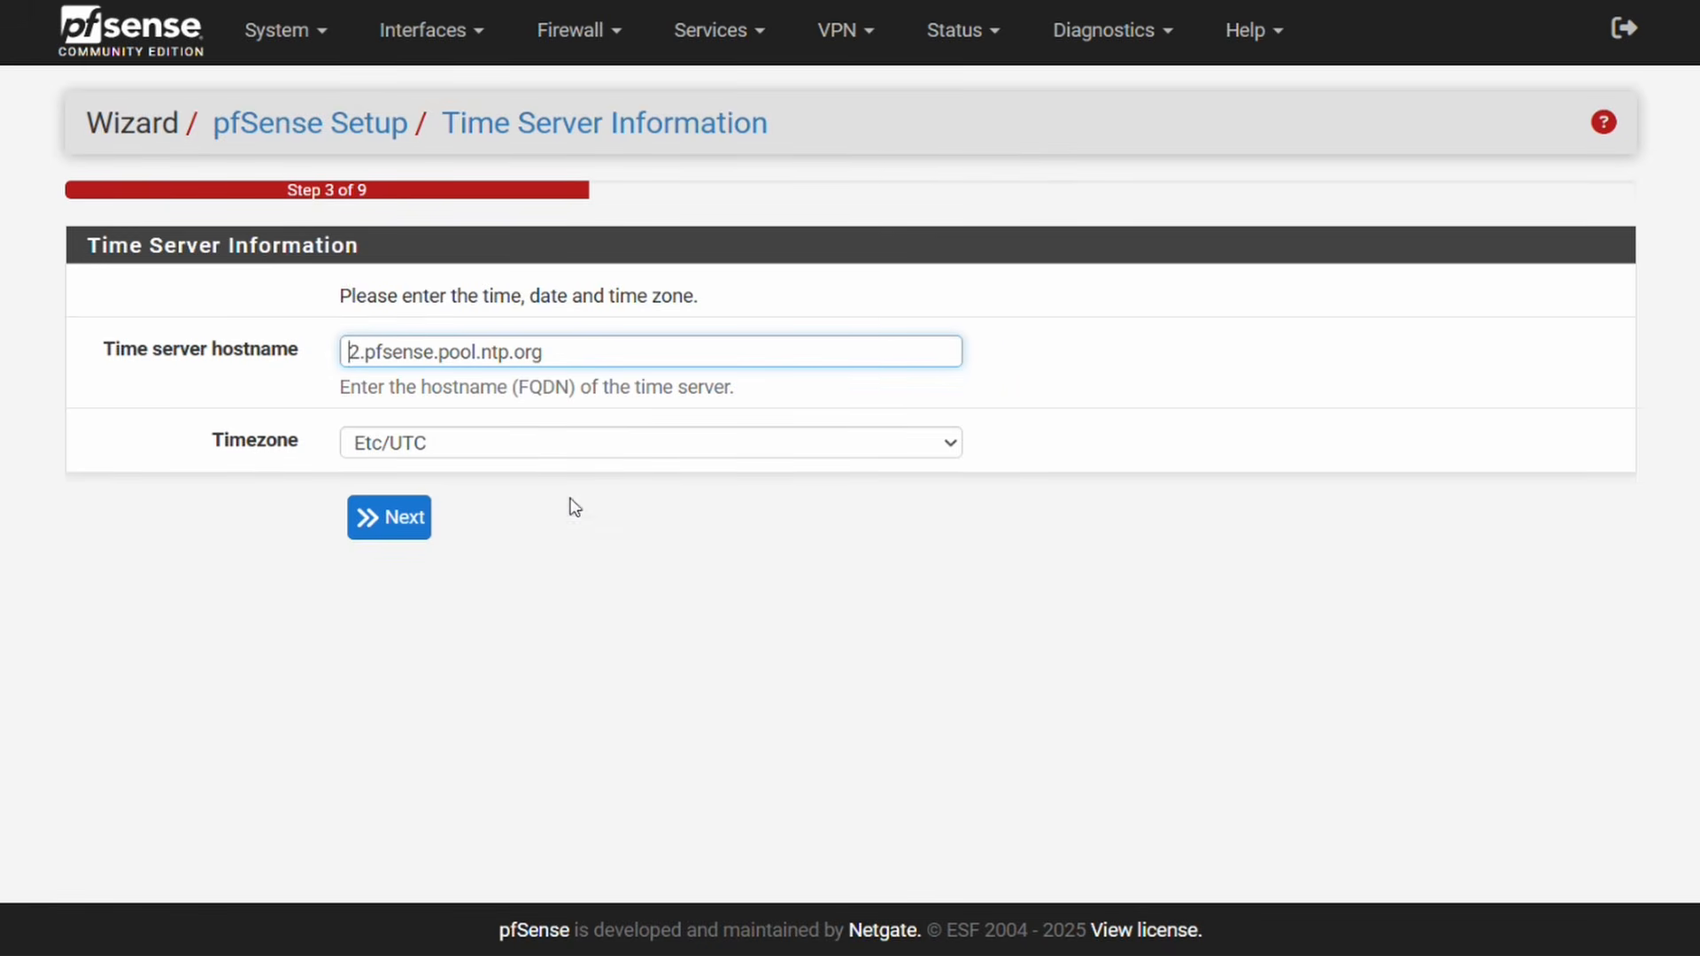
# Step: Choose Europe/Stockholm as the timezone and advance the wizard
pyautogui.click(543, 442)
pyautogui.scroll(-16, 711, 286)
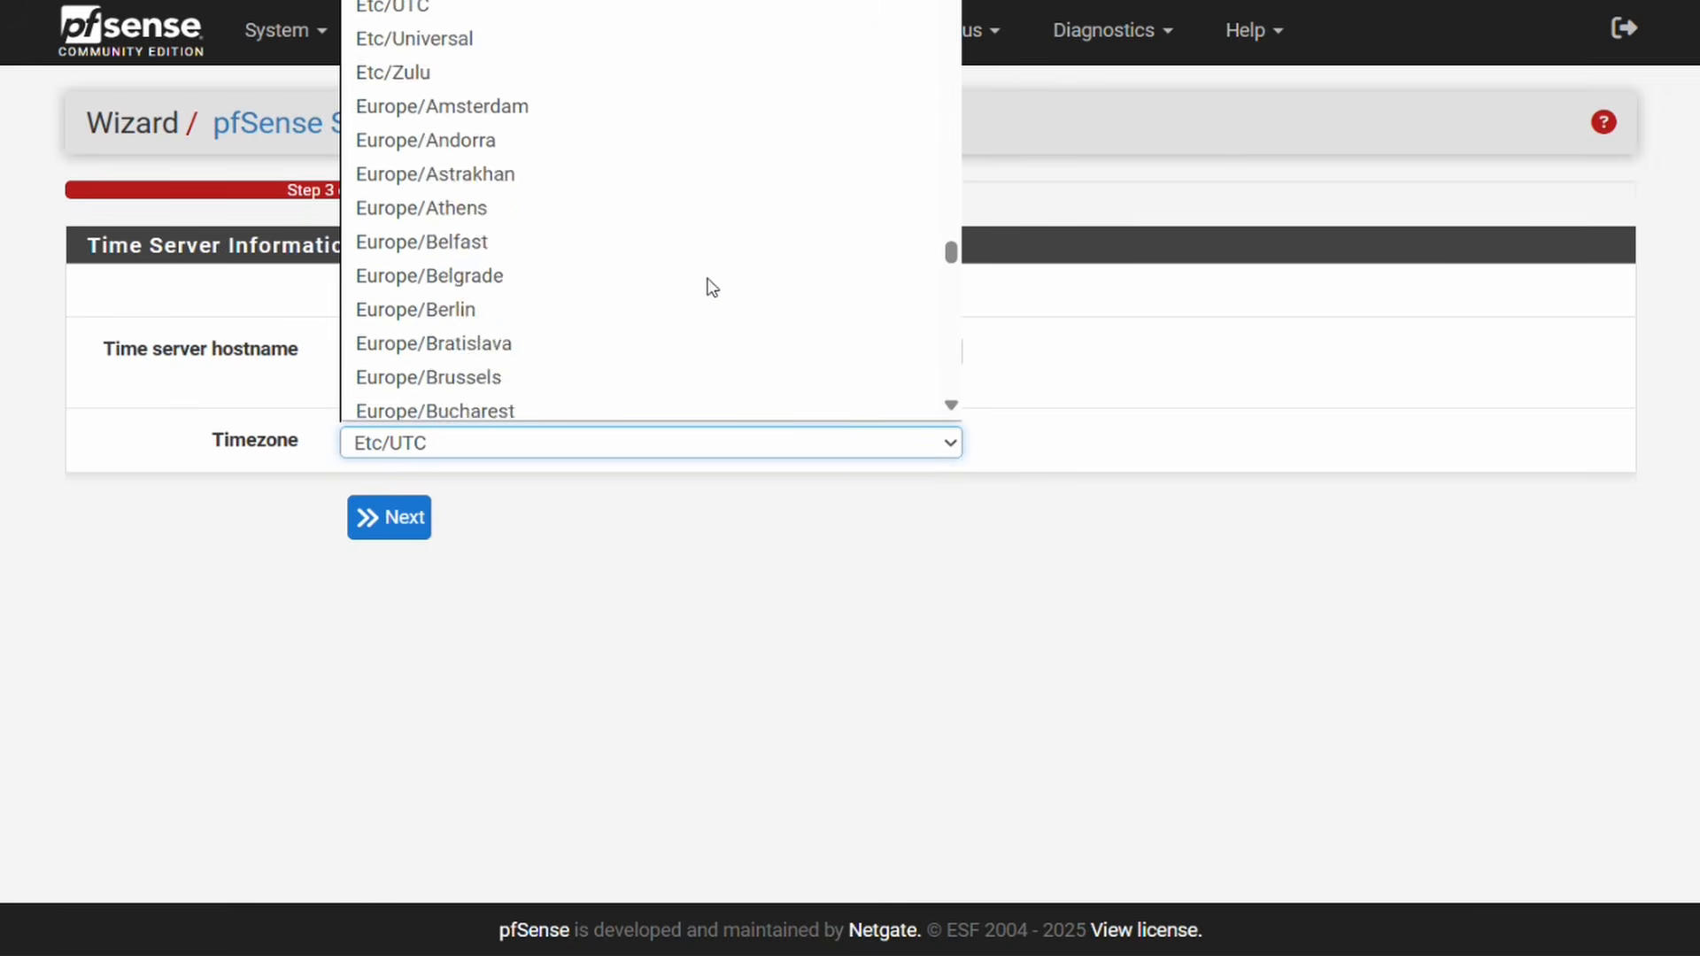
pyautogui.scroll(-4, 711, 286)
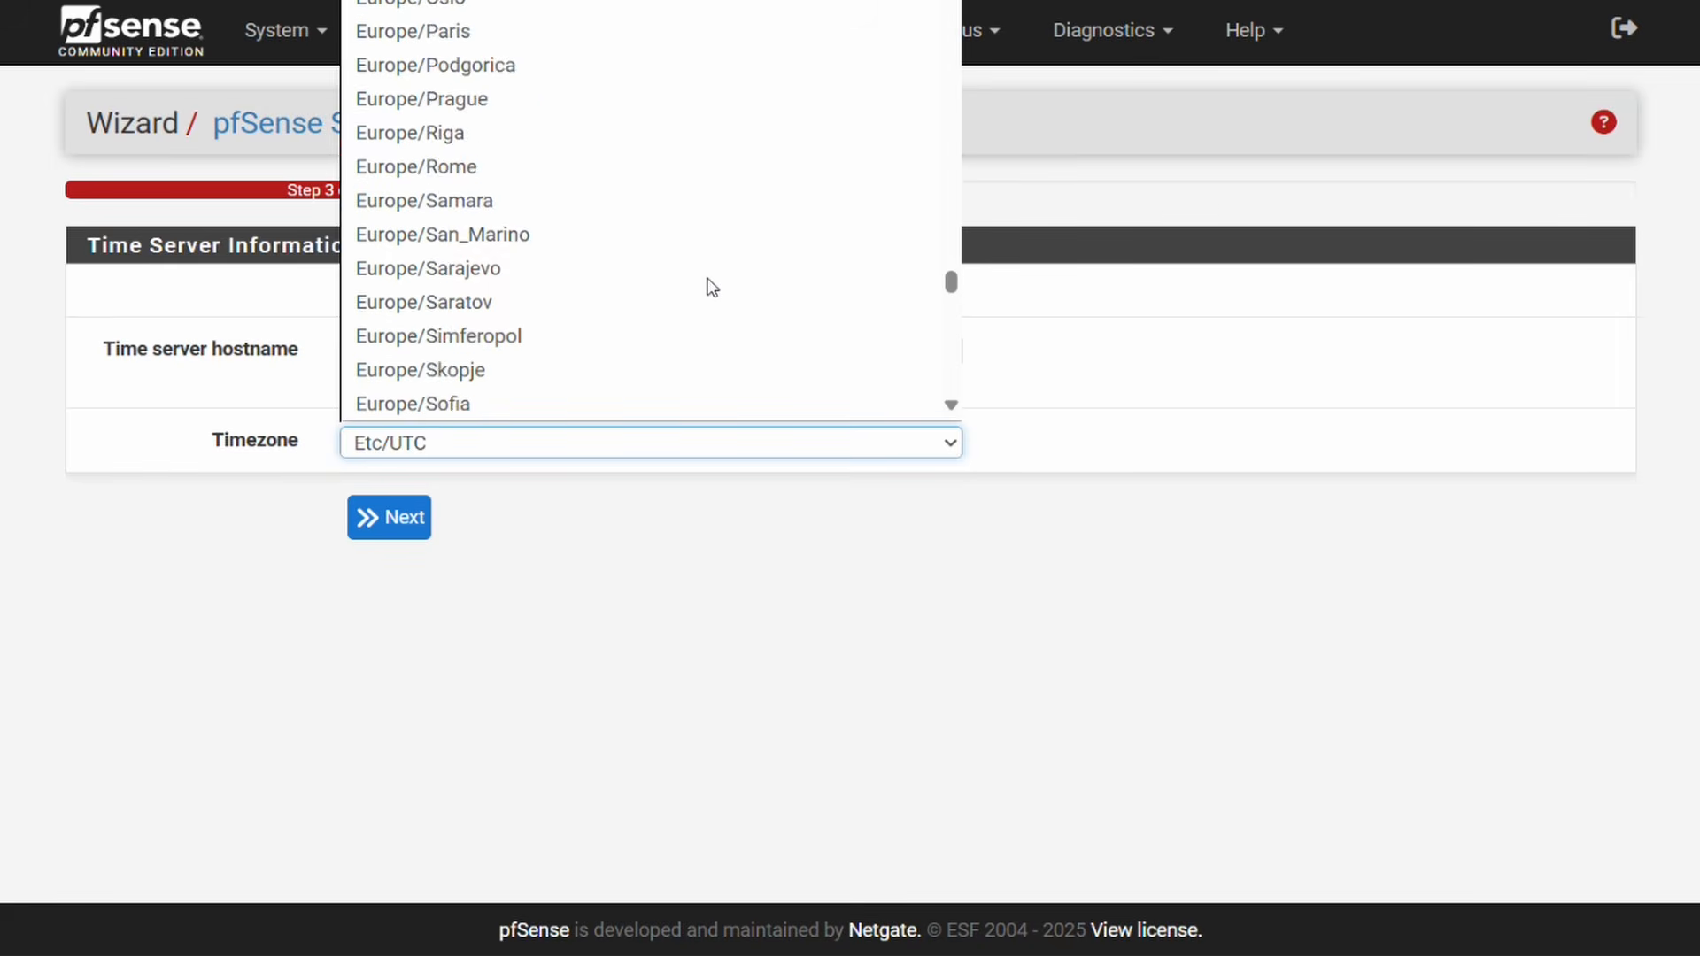
pyautogui.scroll(-2, 711, 286)
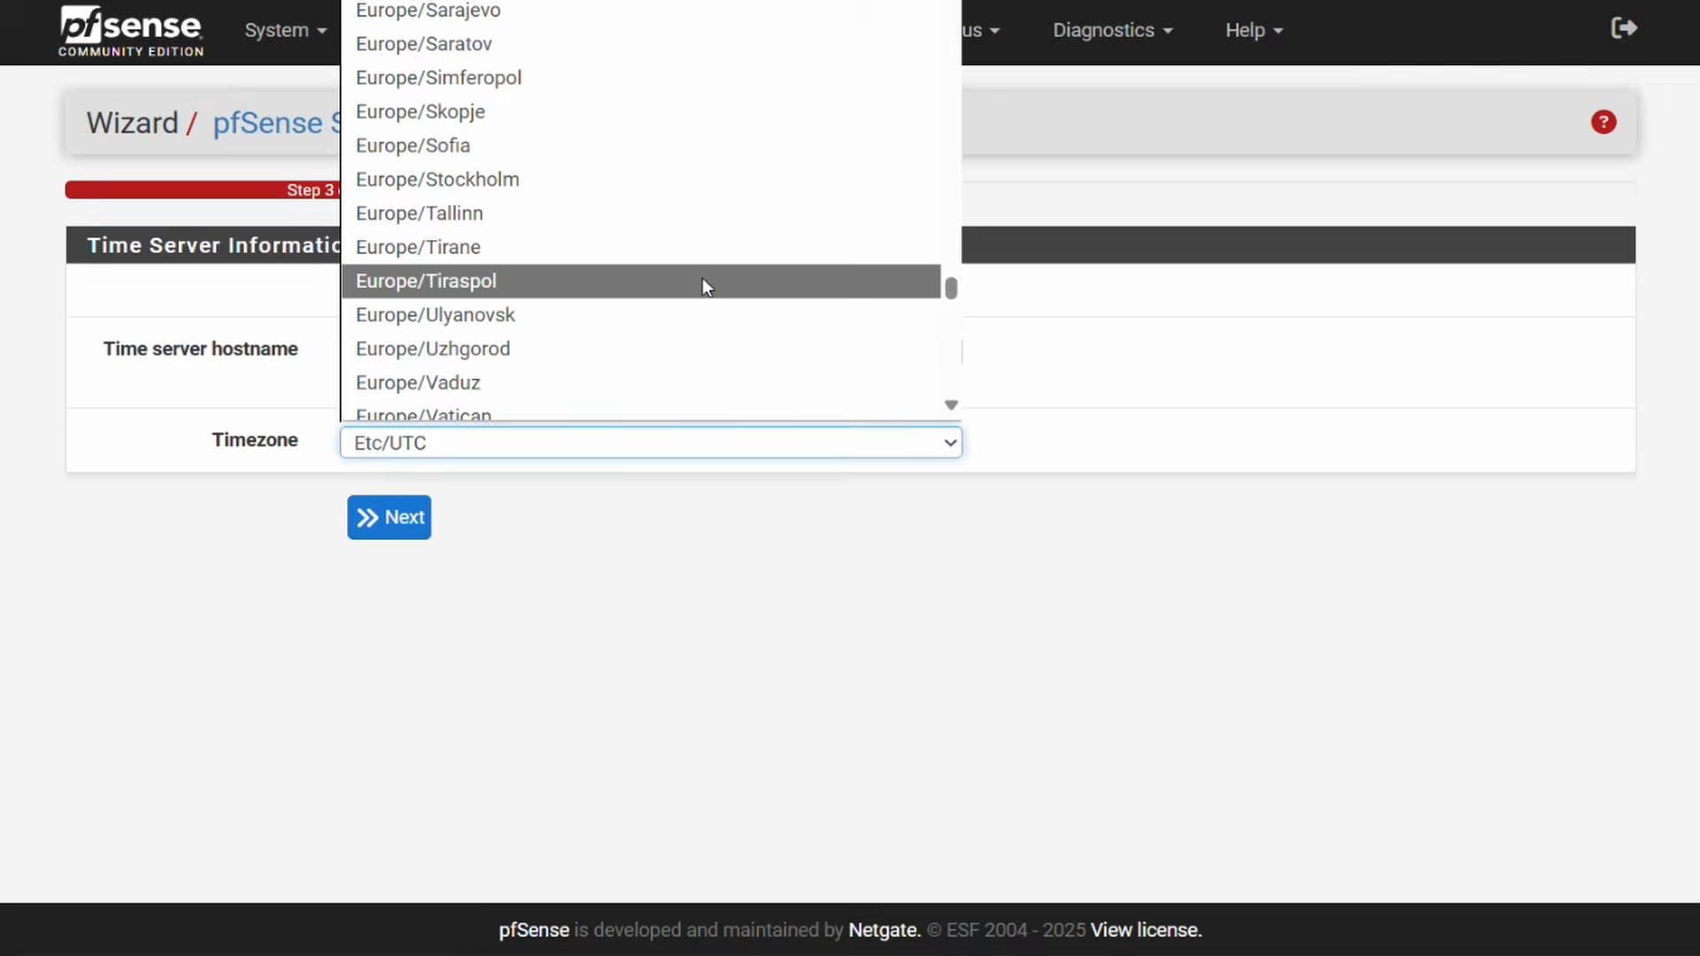
pyautogui.click(475, 183)
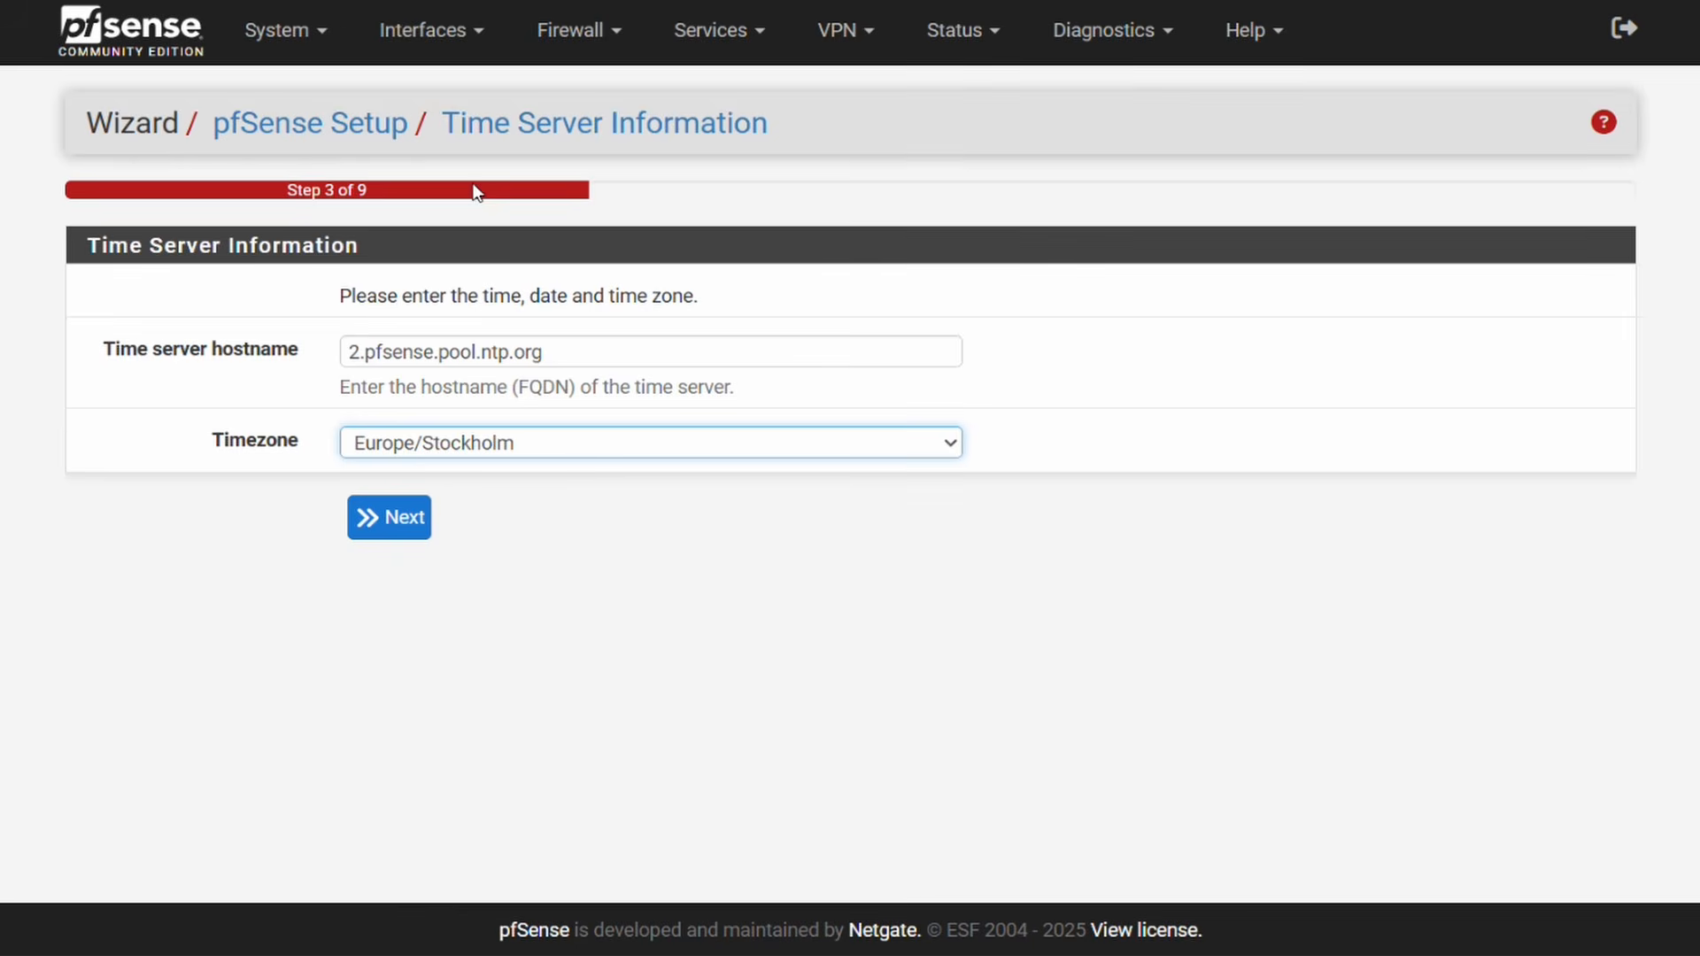
pyautogui.click(387, 532)
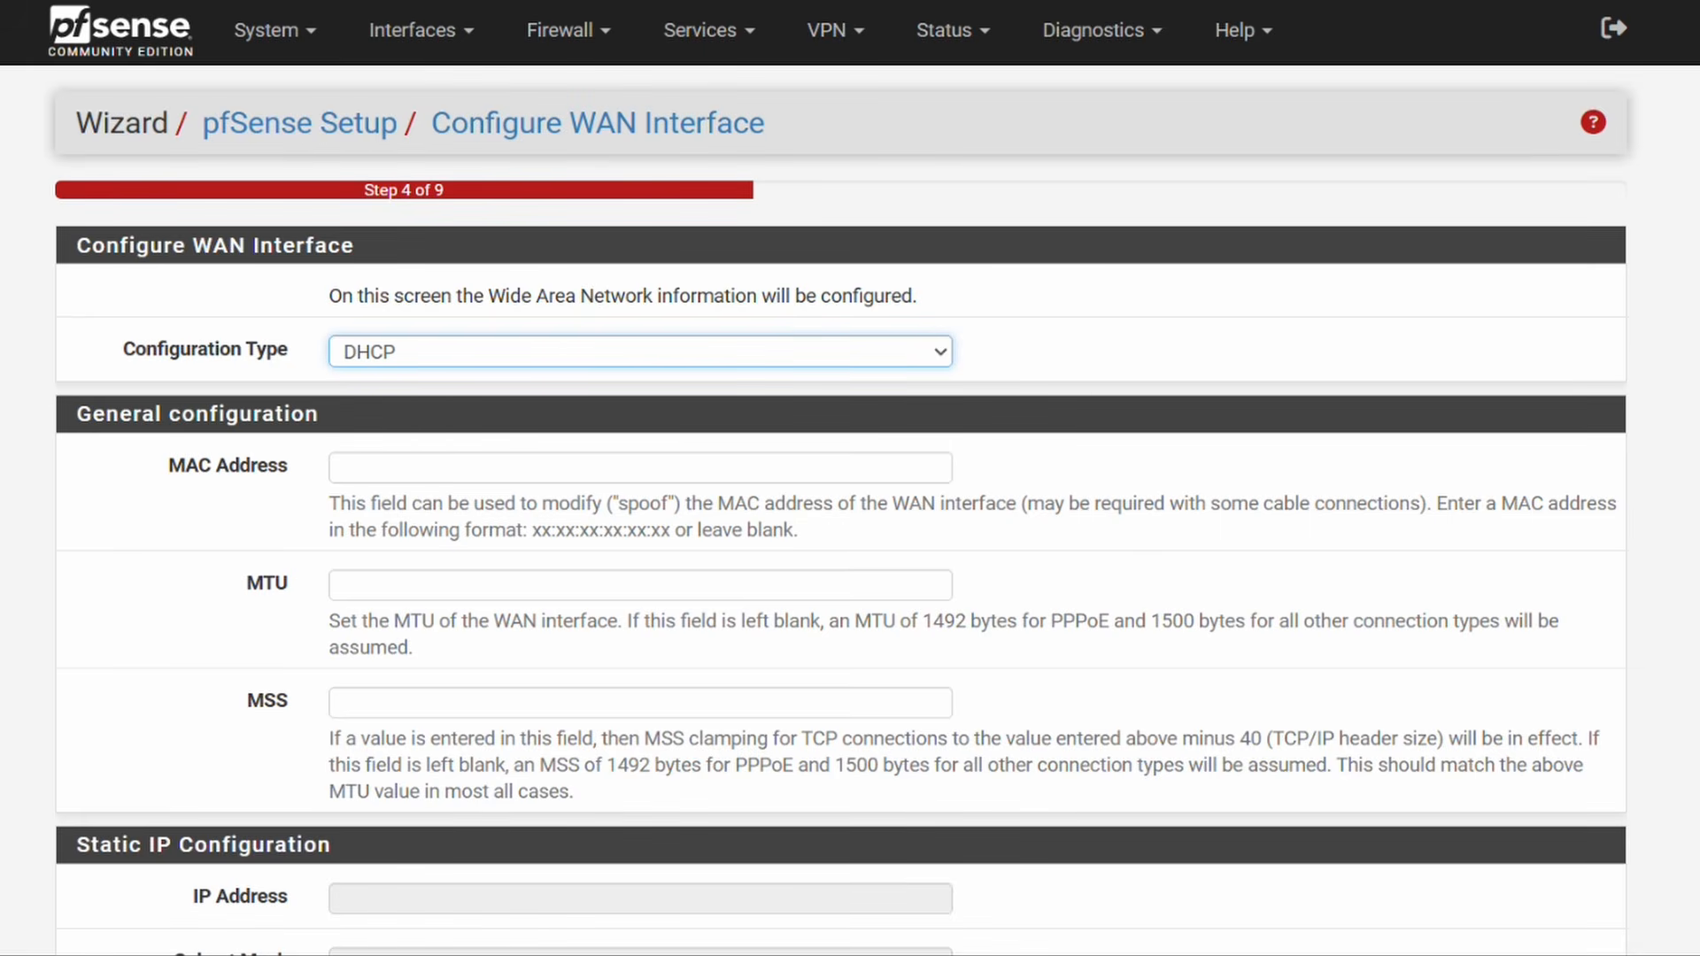
# Step: Review the WAN page's RFC1918 description, noting the 10/8 and 192.168/16 private ranges
pyautogui.scroll(-1, 850, 479)
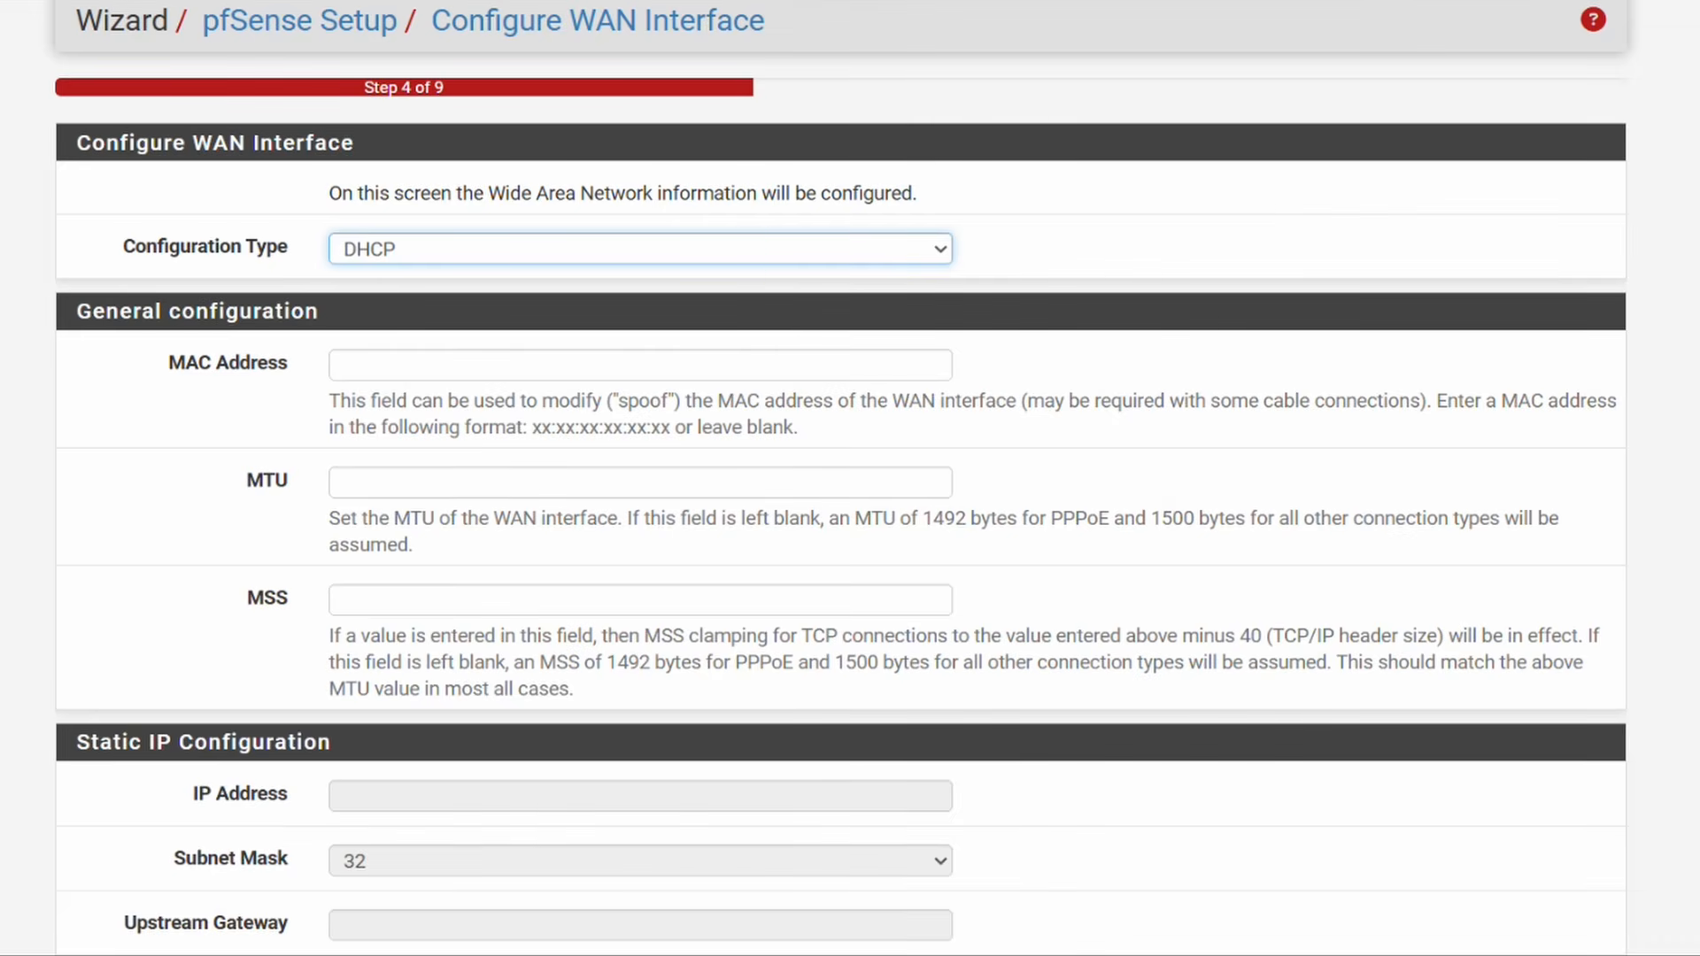
pyautogui.scroll(-12, 850, 478)
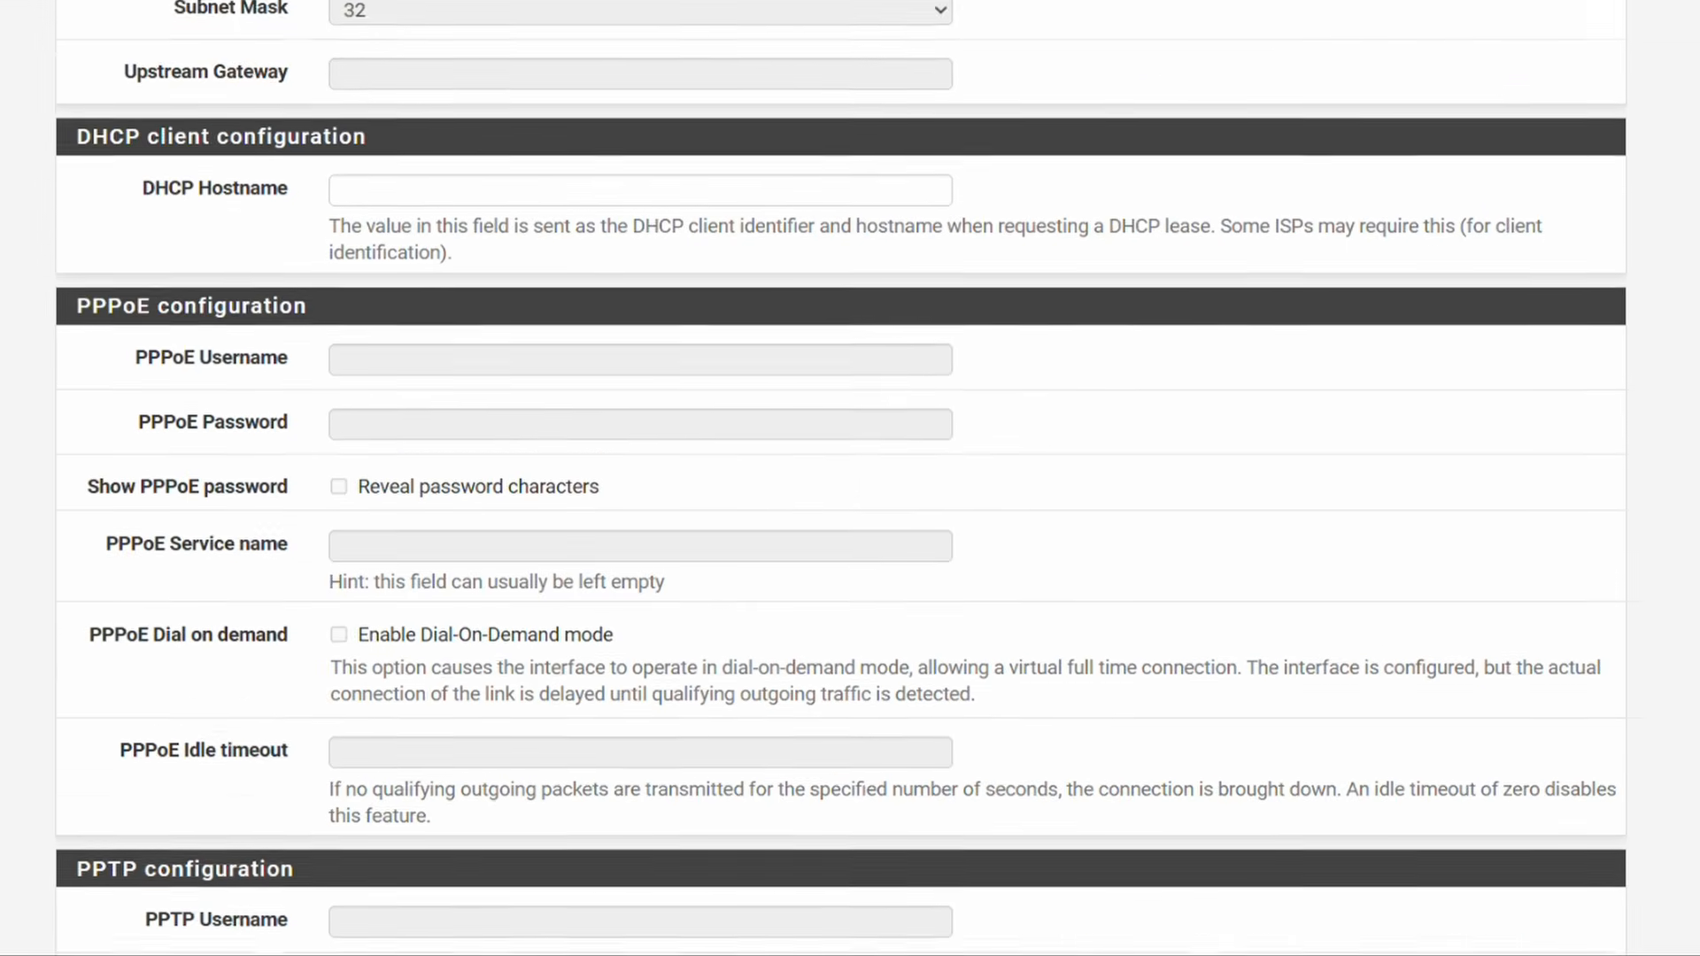
pyautogui.scroll(-5, 850, 478)
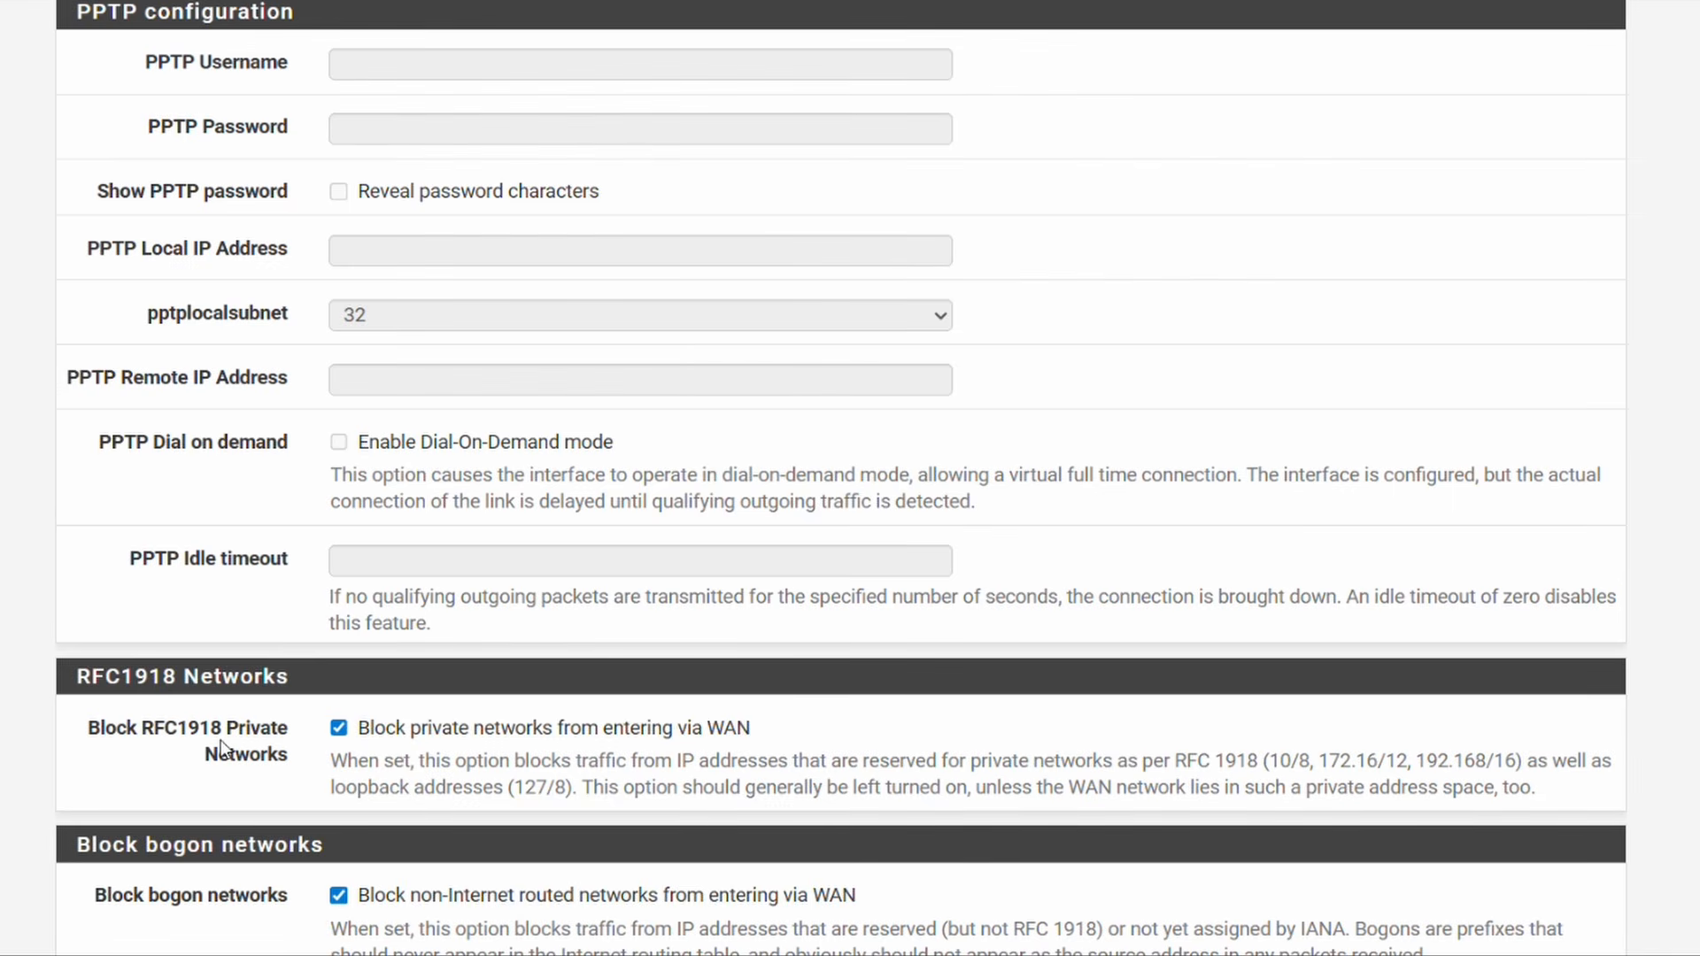
pyautogui.middleClick(919, 696)
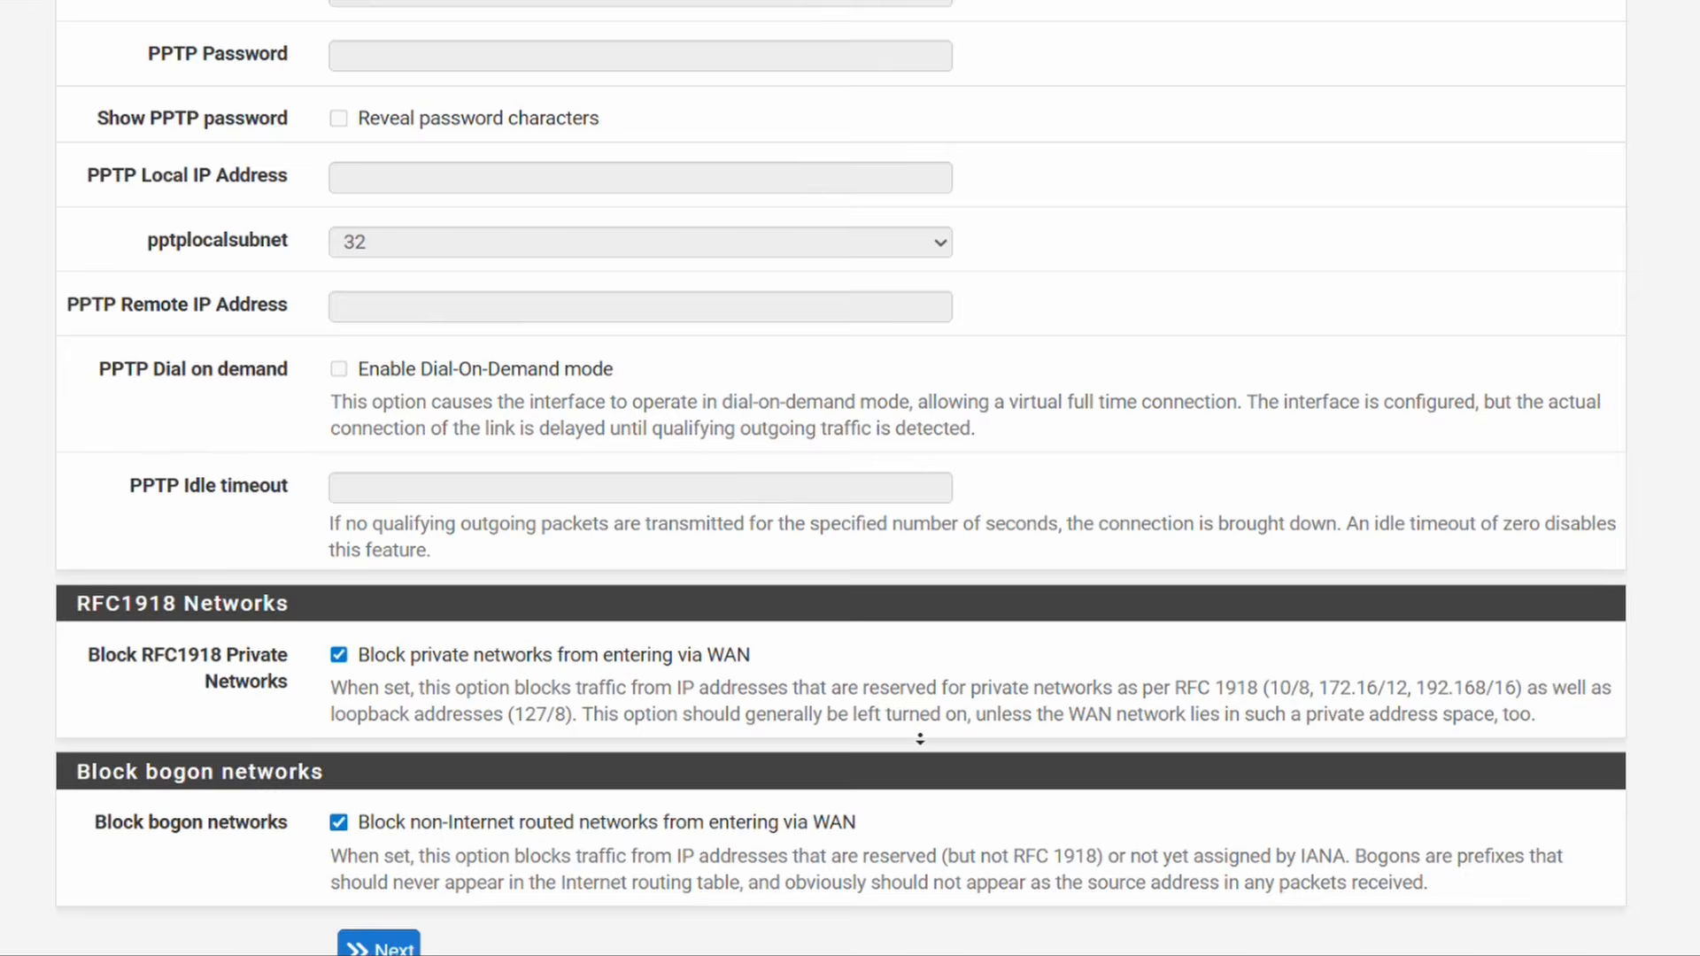
pyautogui.middleClick(921, 737)
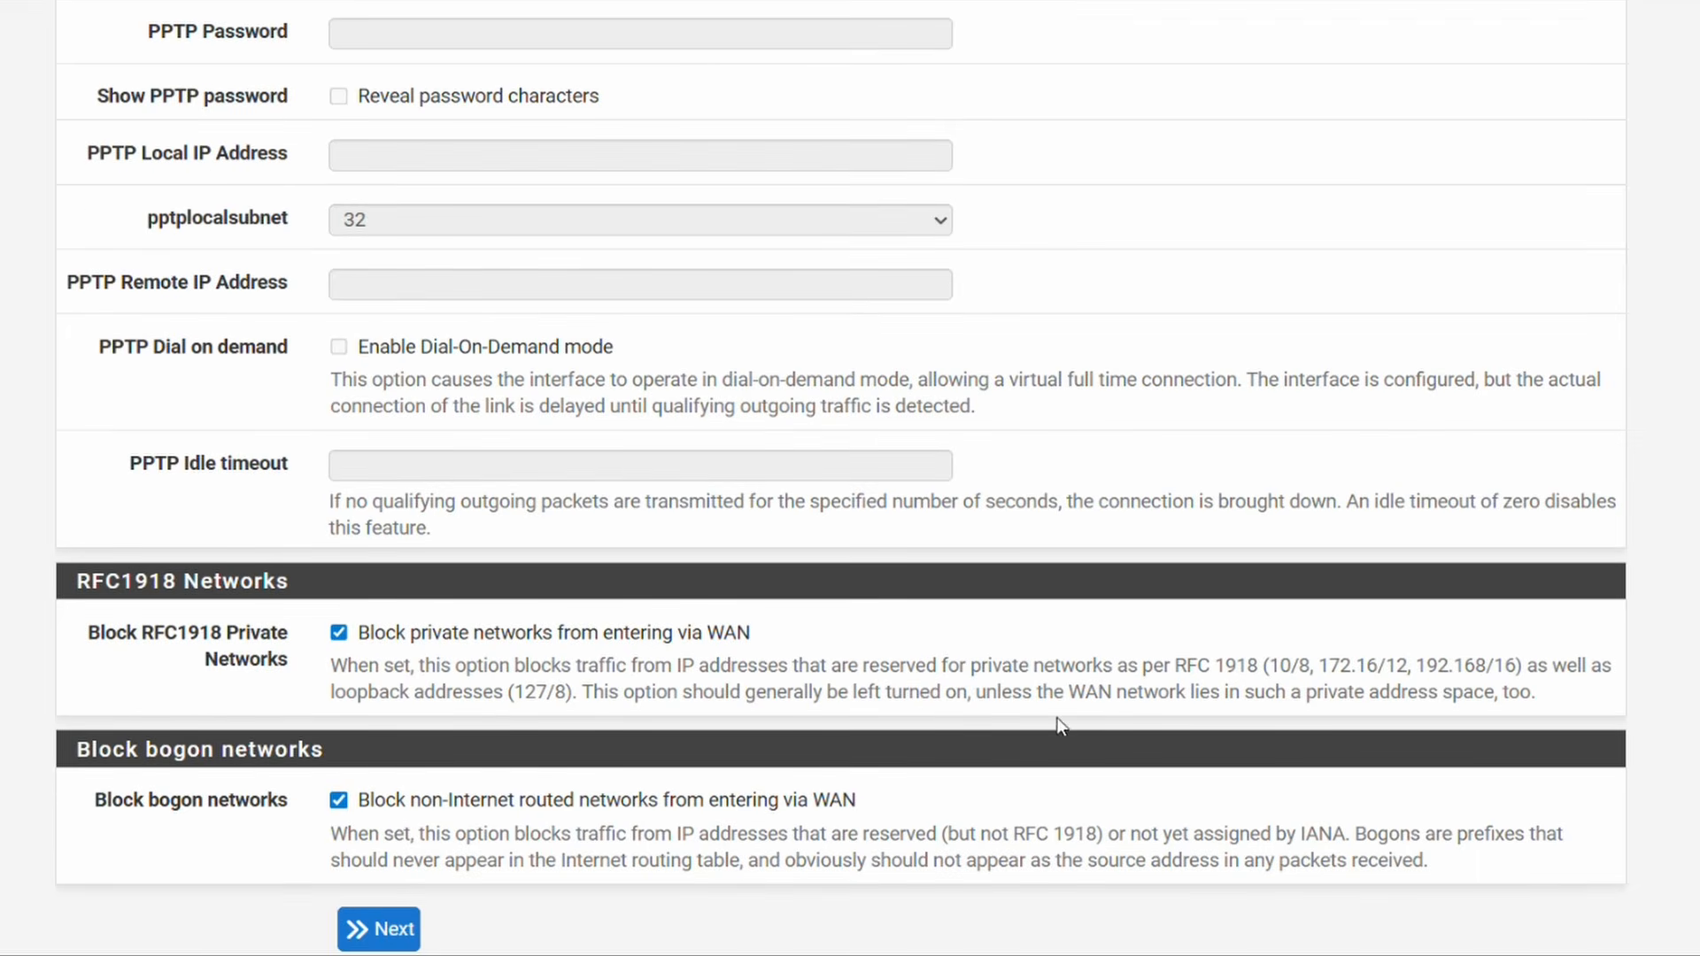
pyautogui.moveTo(1269, 666); pyautogui.dragTo(1299, 669)
pyautogui.moveTo(1417, 666); pyautogui.dragTo(1525, 666)
pyautogui.click(1551, 690)
# Step: Turn off Block RFC1918 Private Networks and Block bogon networks on WAN, then continue
pyautogui.click(341, 633)
pyautogui.scroll(-2, 372, 650)
pyautogui.click(340, 686)
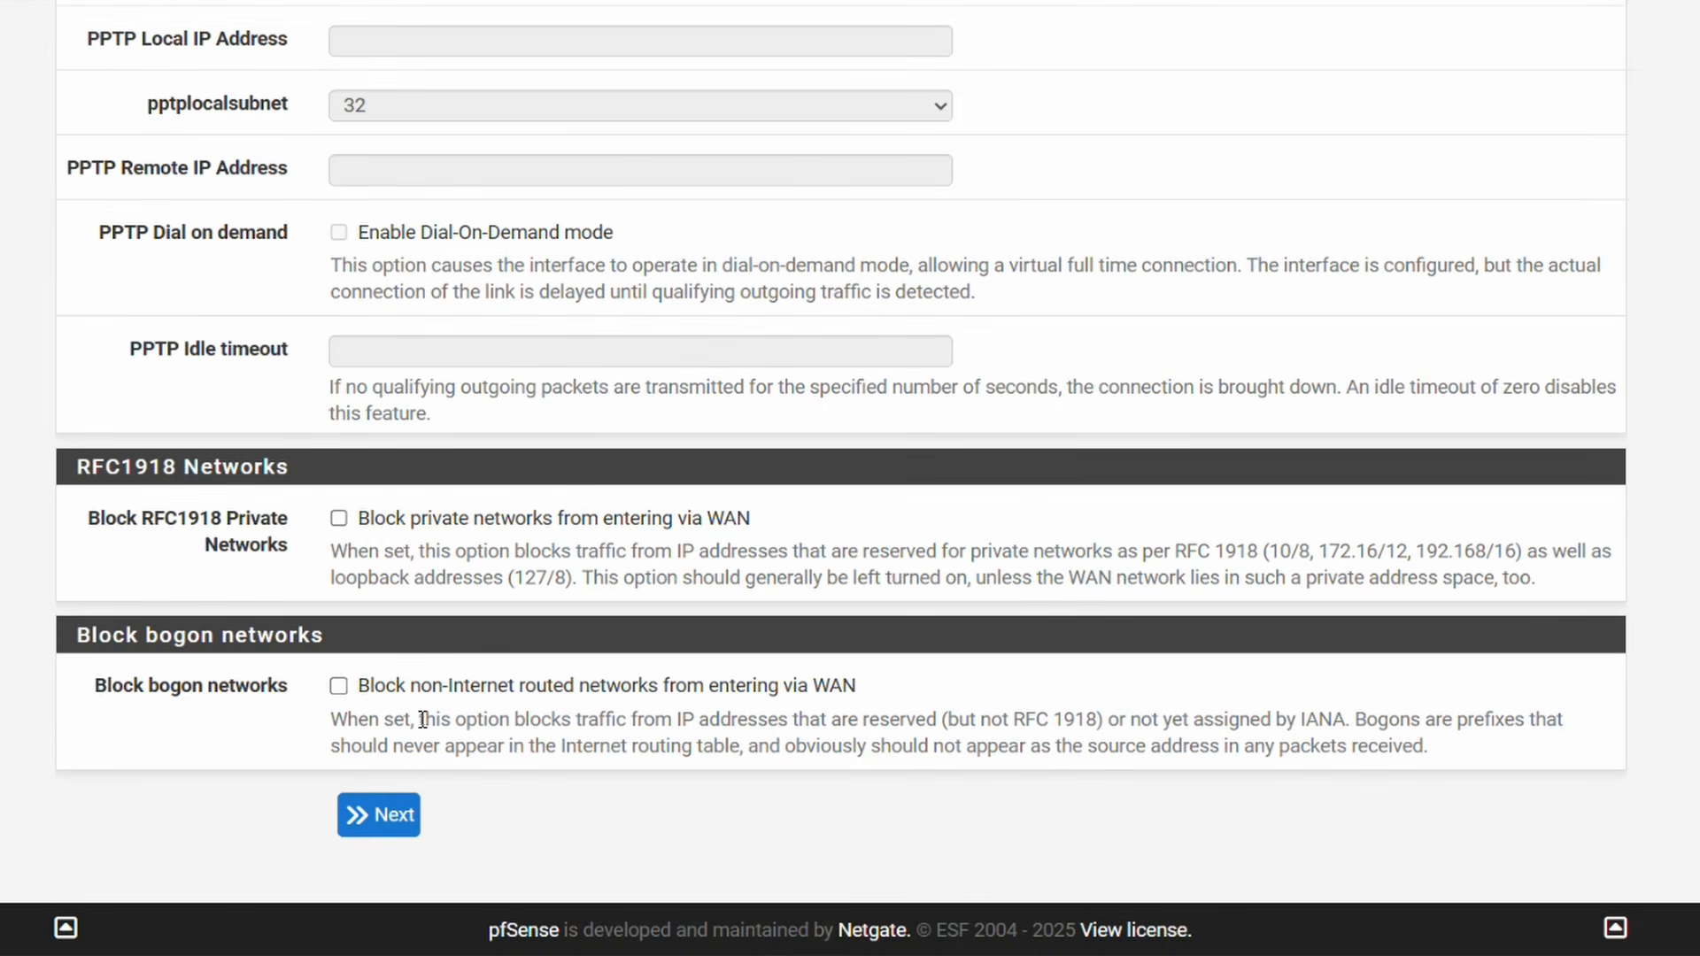
pyautogui.click(404, 819)
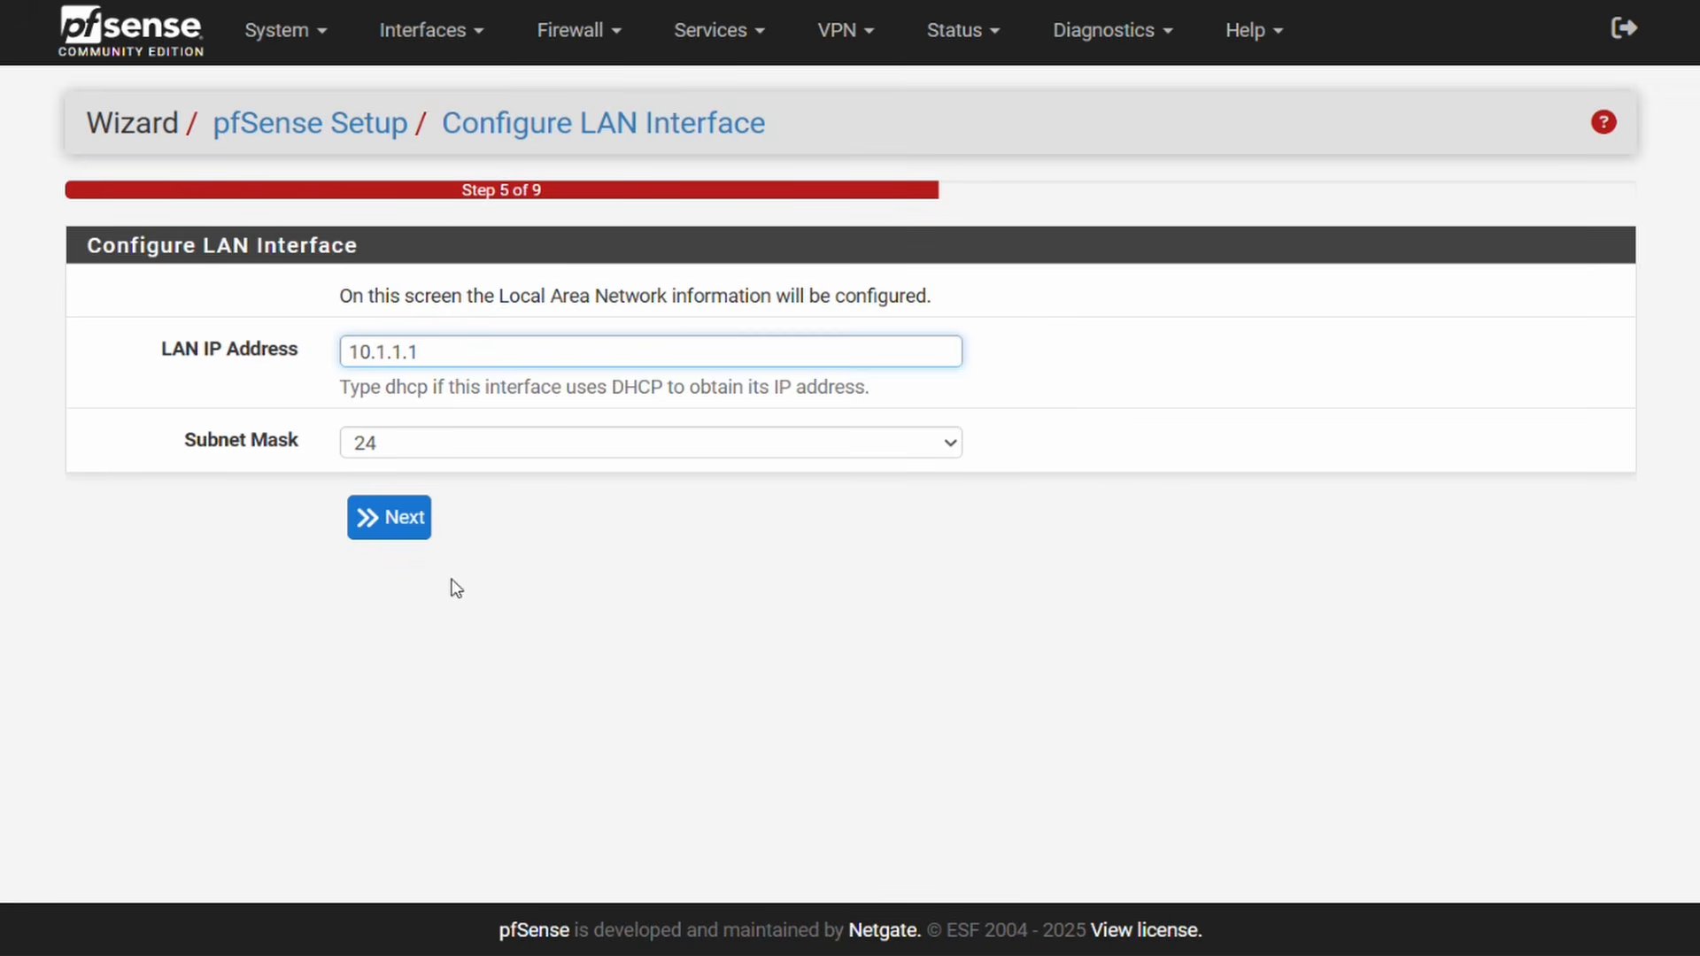
# Step: Keep LAN at 10.1.1.1/24 and the current admin password, reload, and confirm 2.8.0 is up to date
pyautogui.click(403, 531)
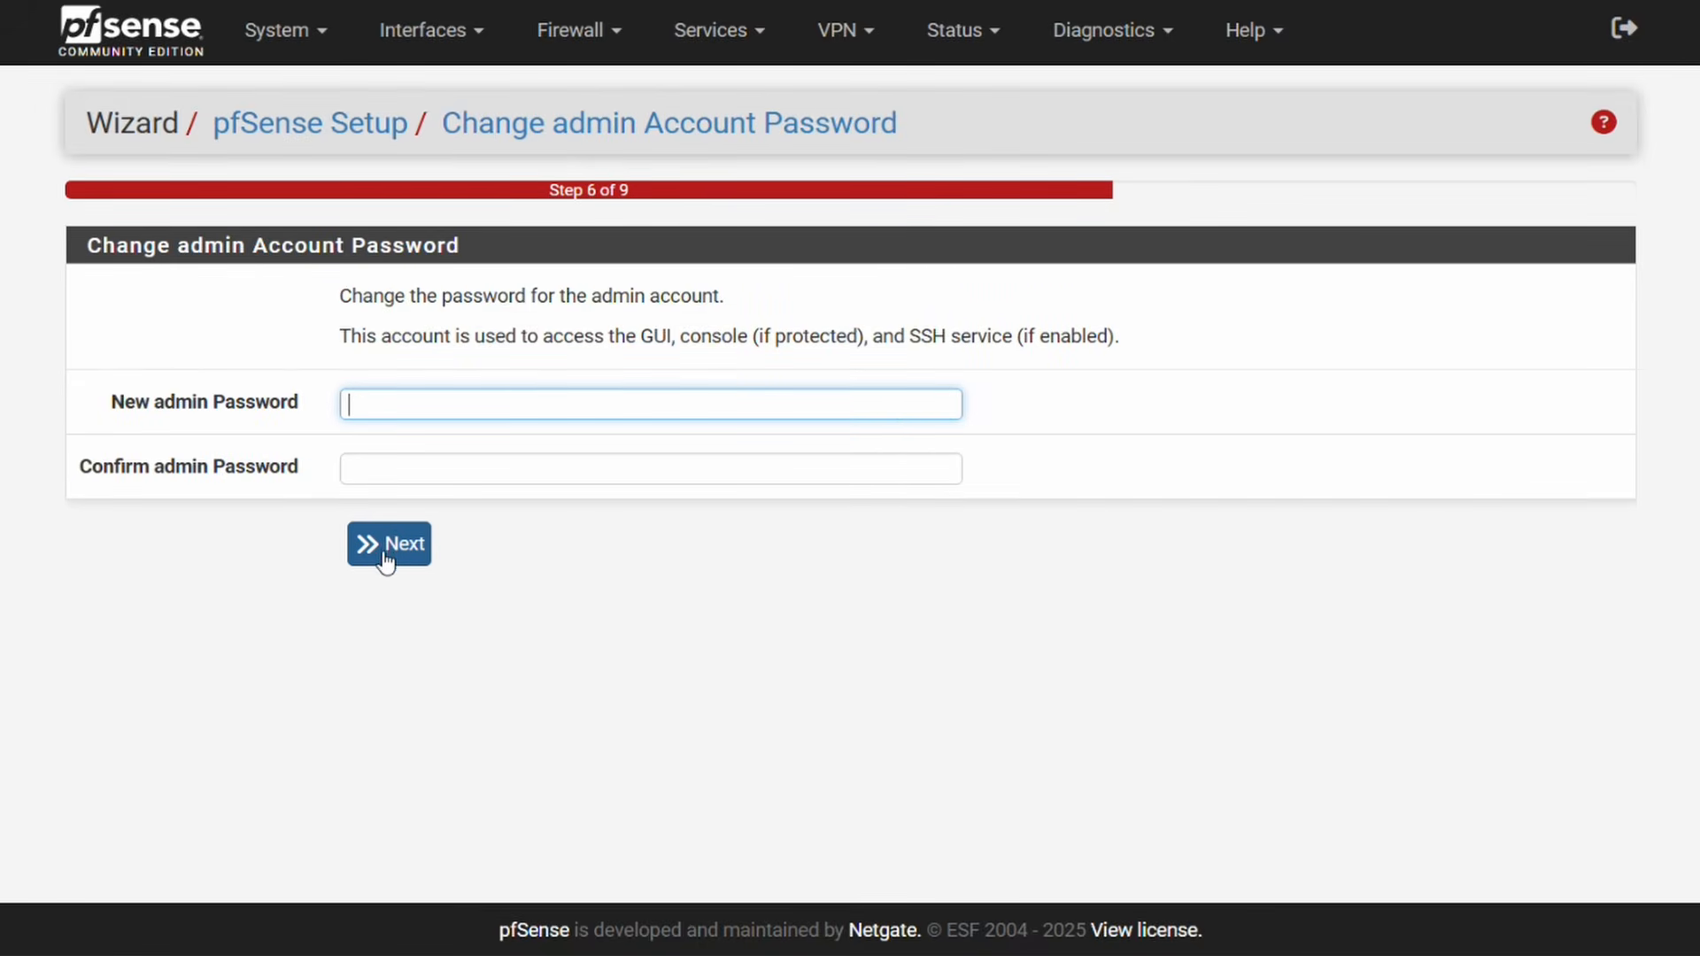
pyautogui.click(387, 548)
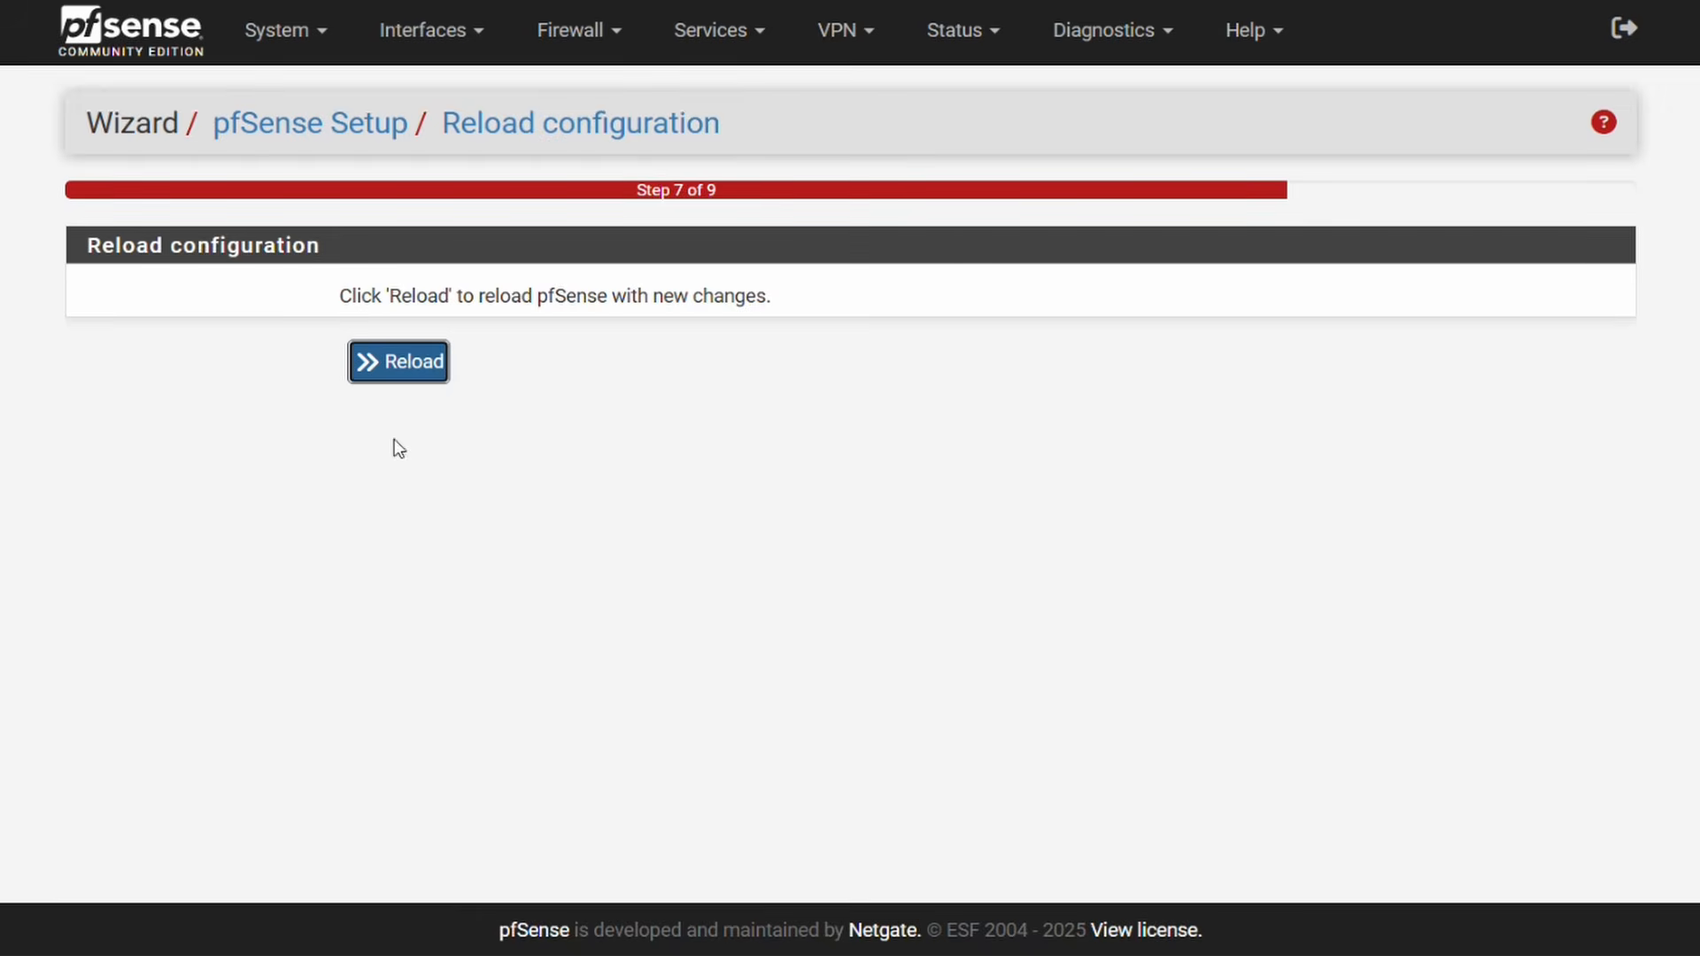
pyautogui.click(406, 372)
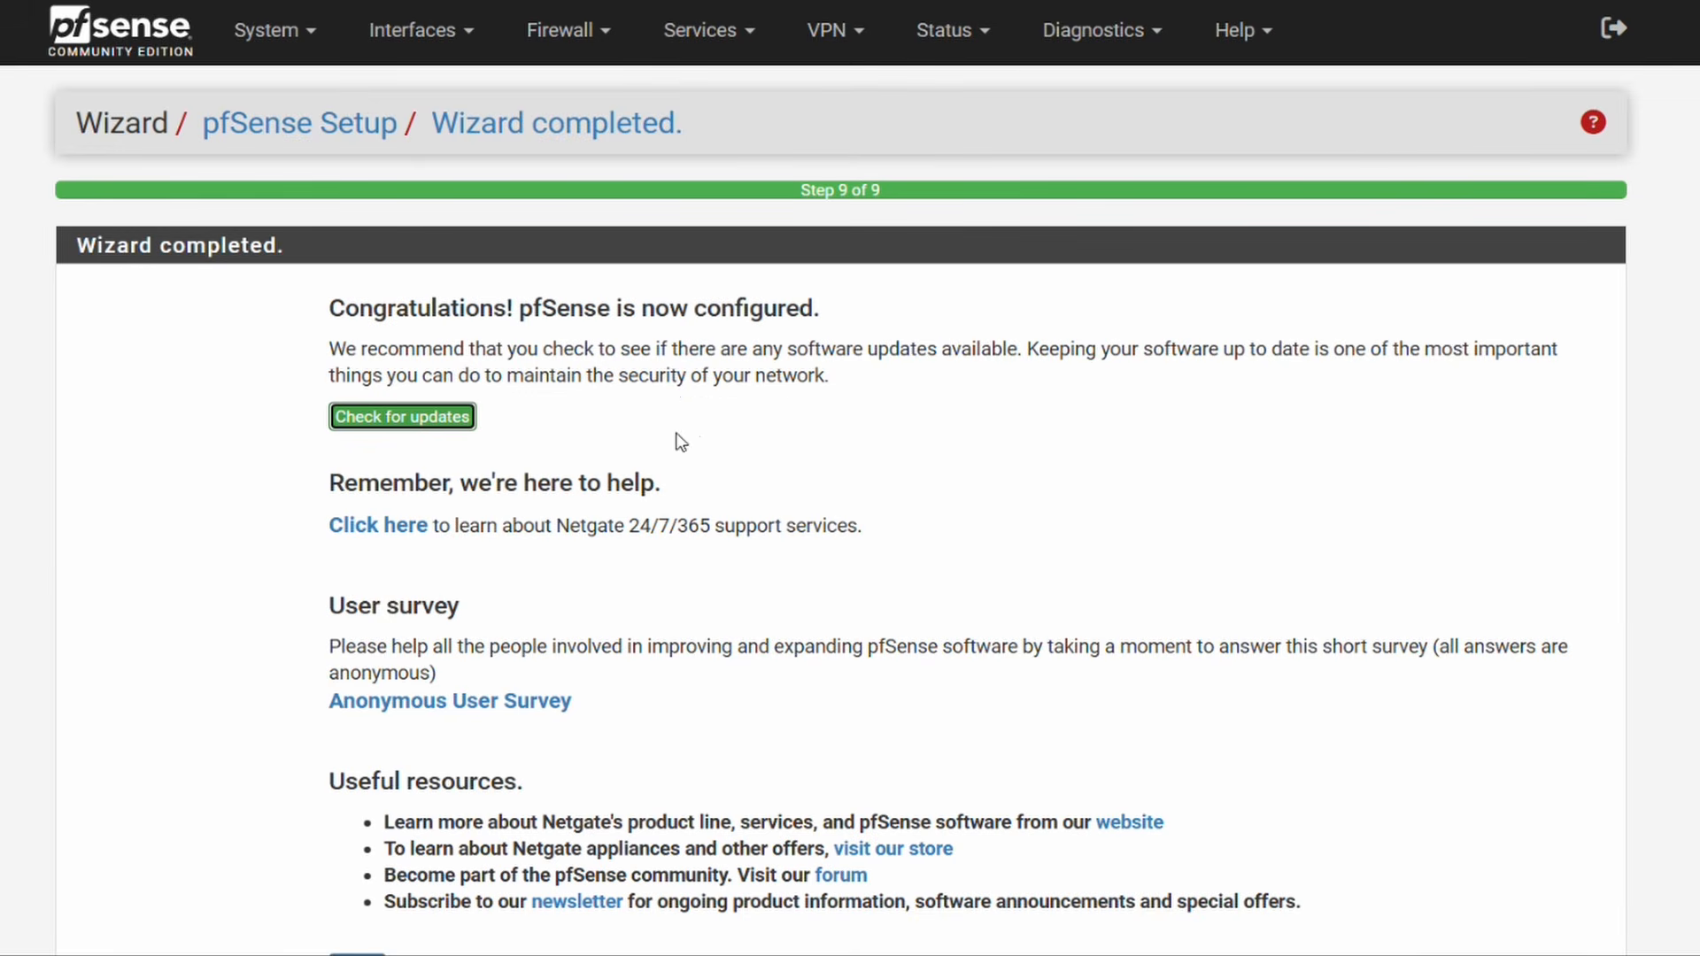
pyautogui.scroll(-1, 808, 447)
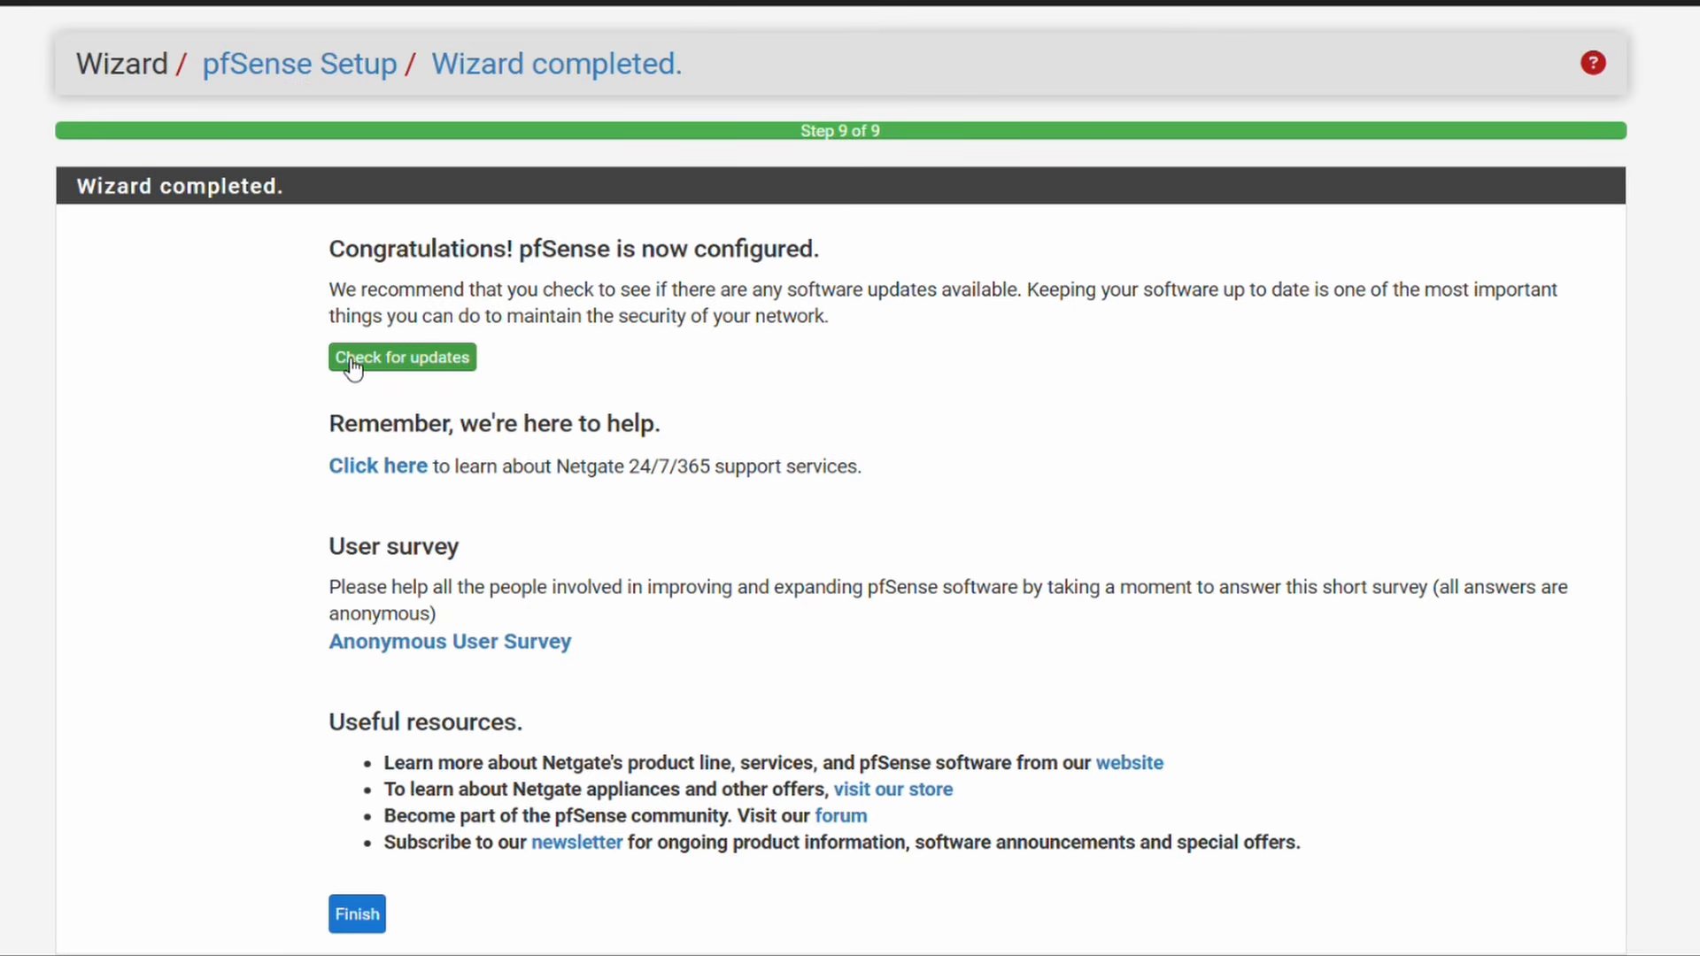
pyautogui.click(401, 370)
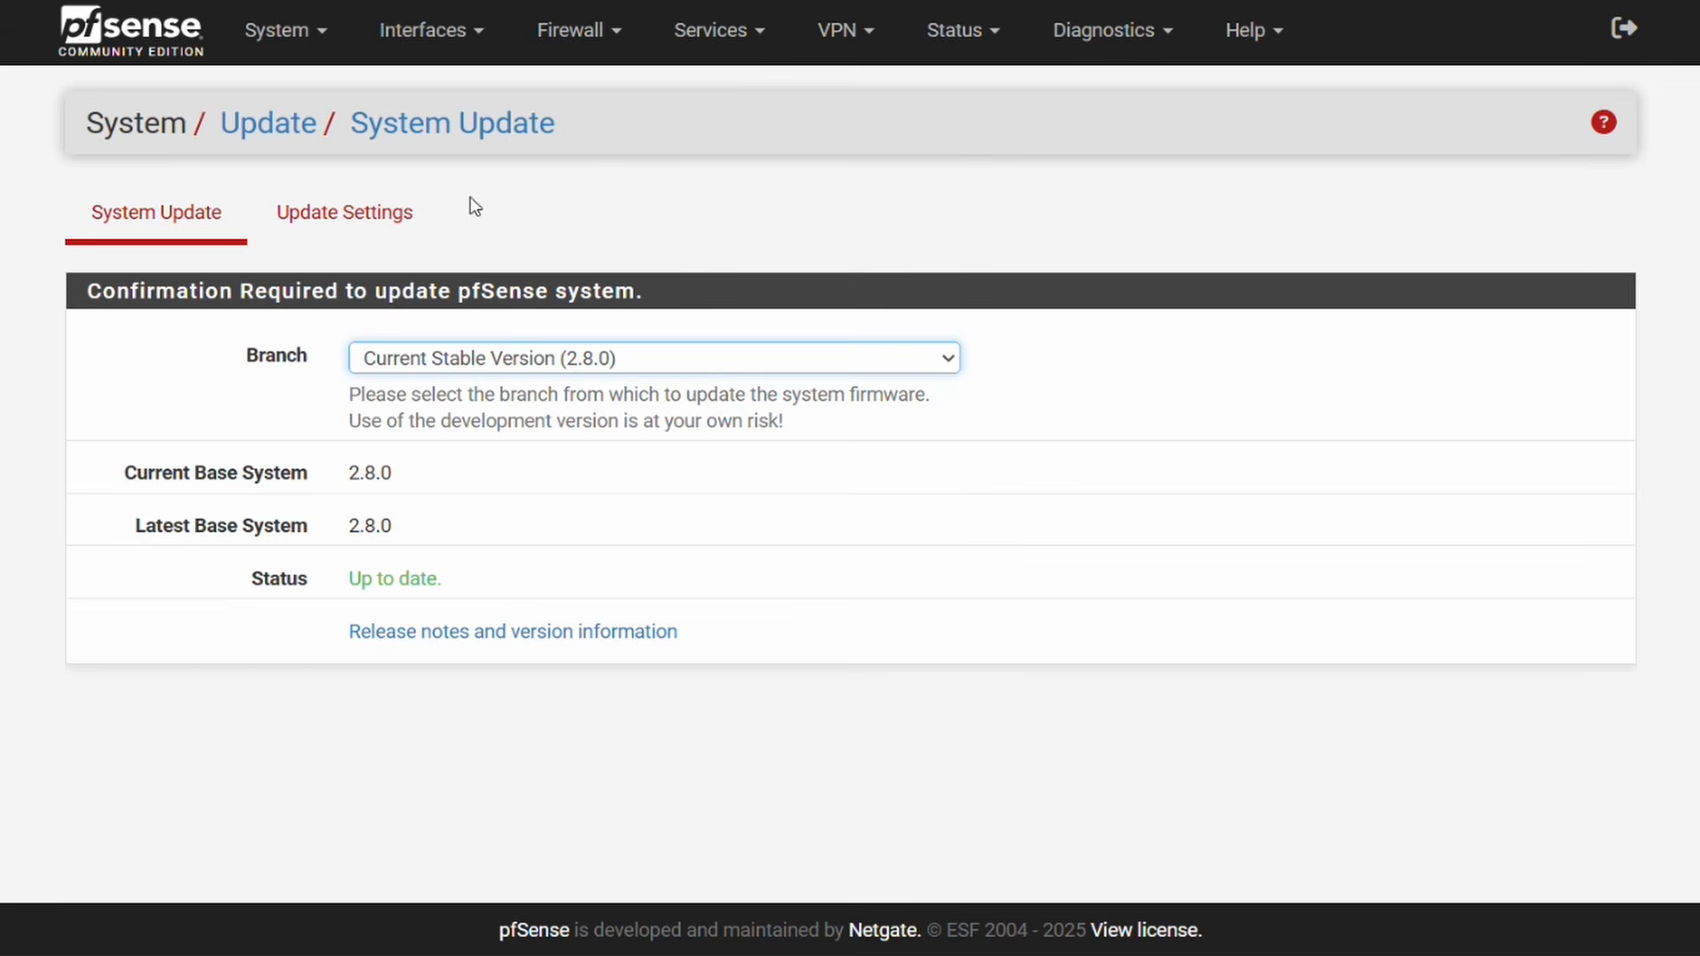
# Step: Assign the free em2 port as the new OPT1 interface under Interfaces > Assignments
pyautogui.click(425, 50)
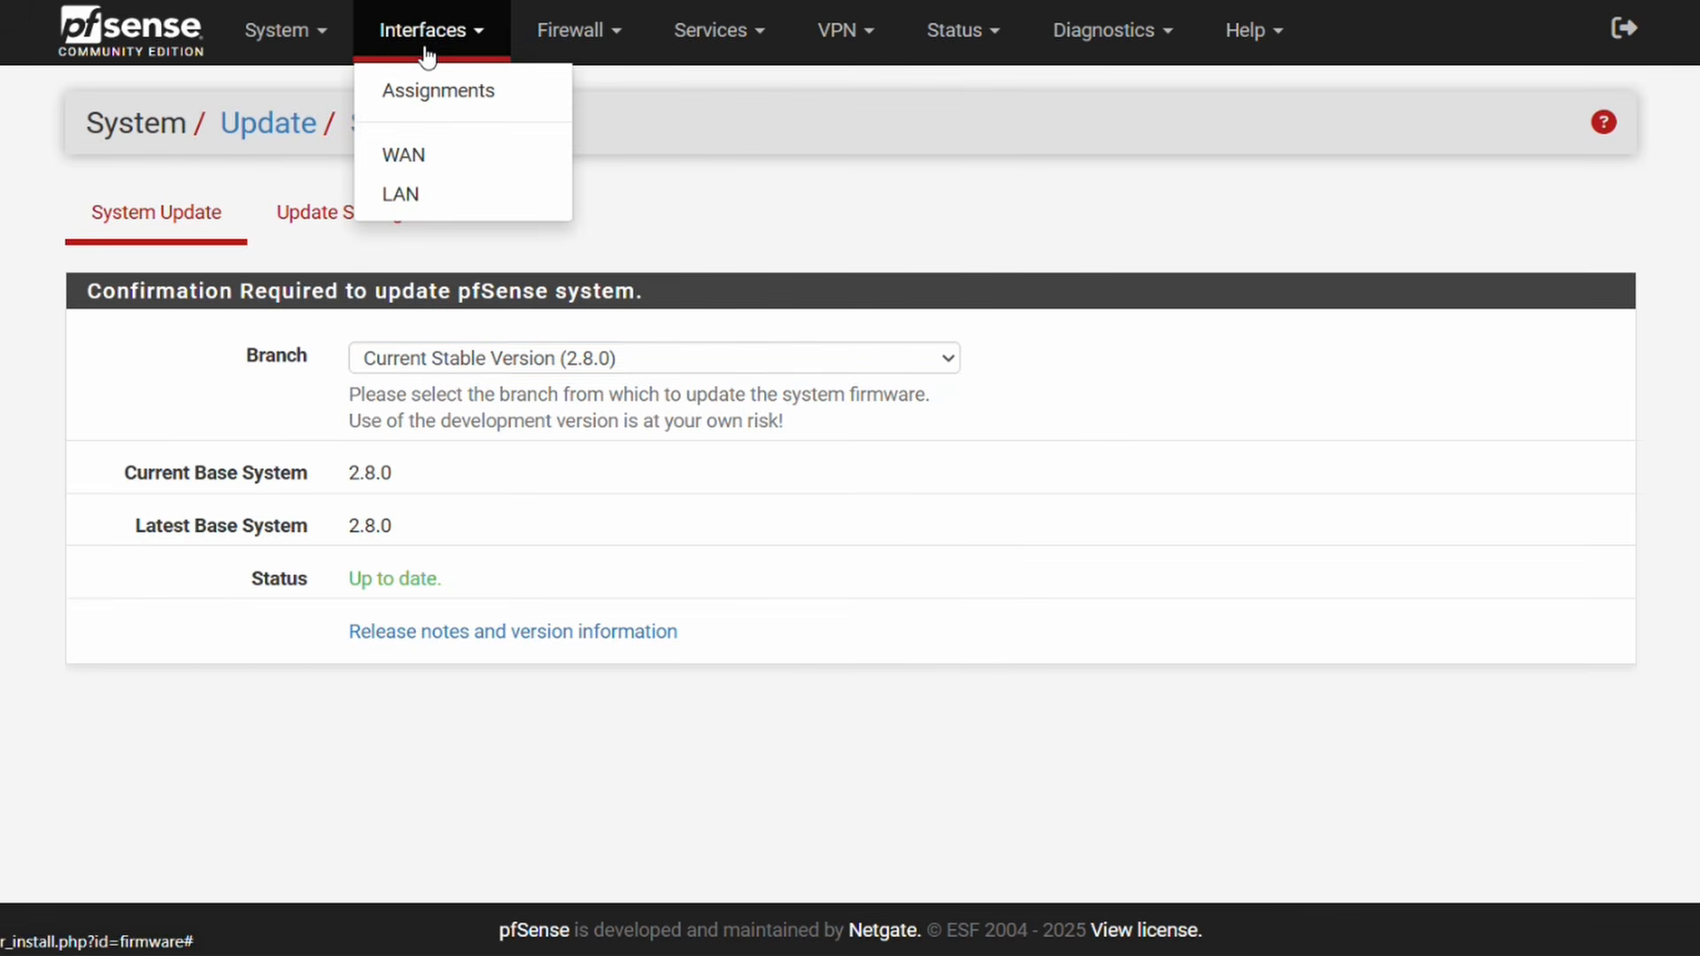
pyautogui.click(456, 92)
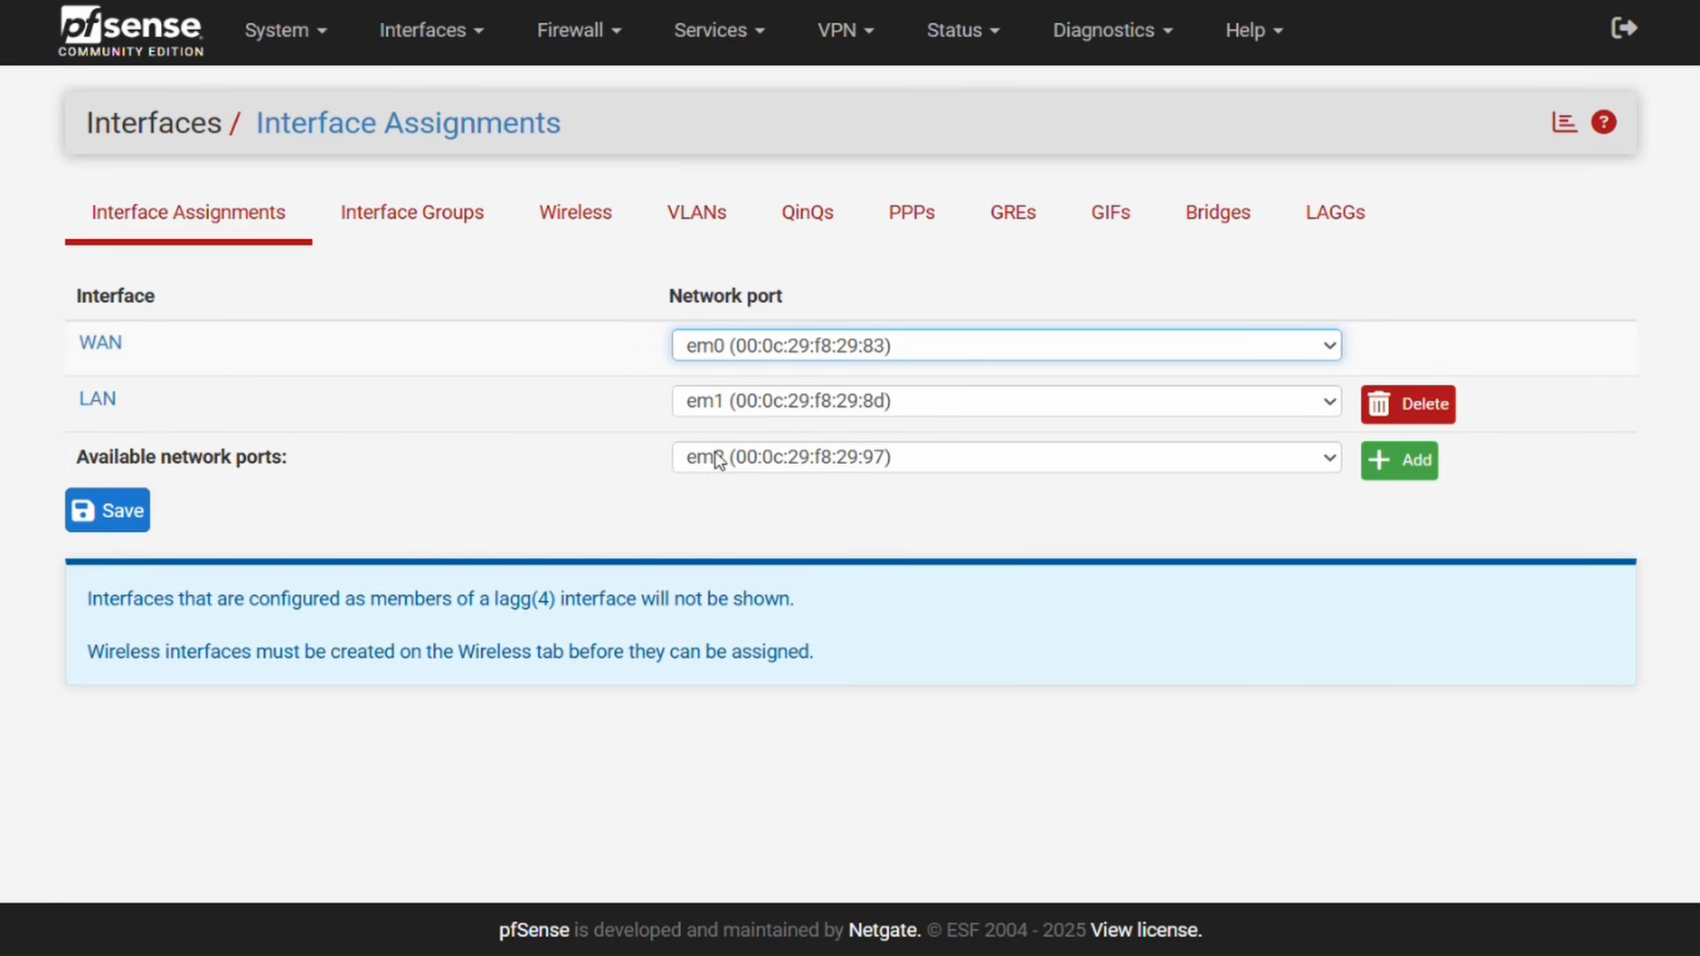
pyautogui.click(1378, 471)
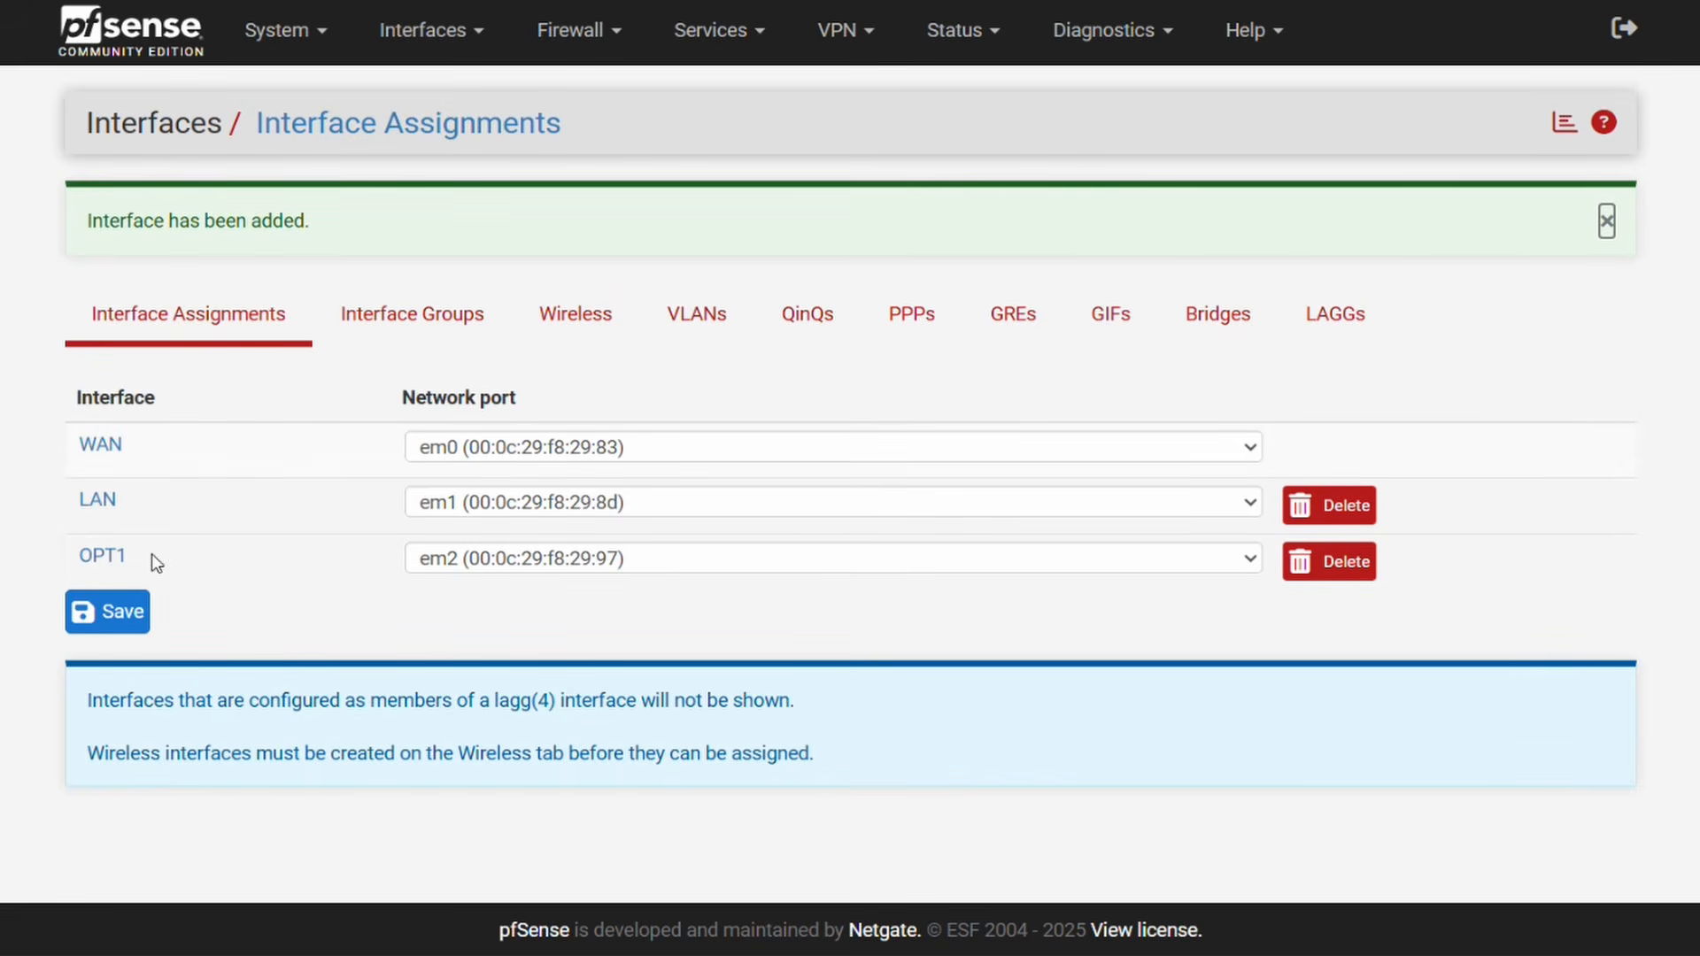
pyautogui.click(143, 611)
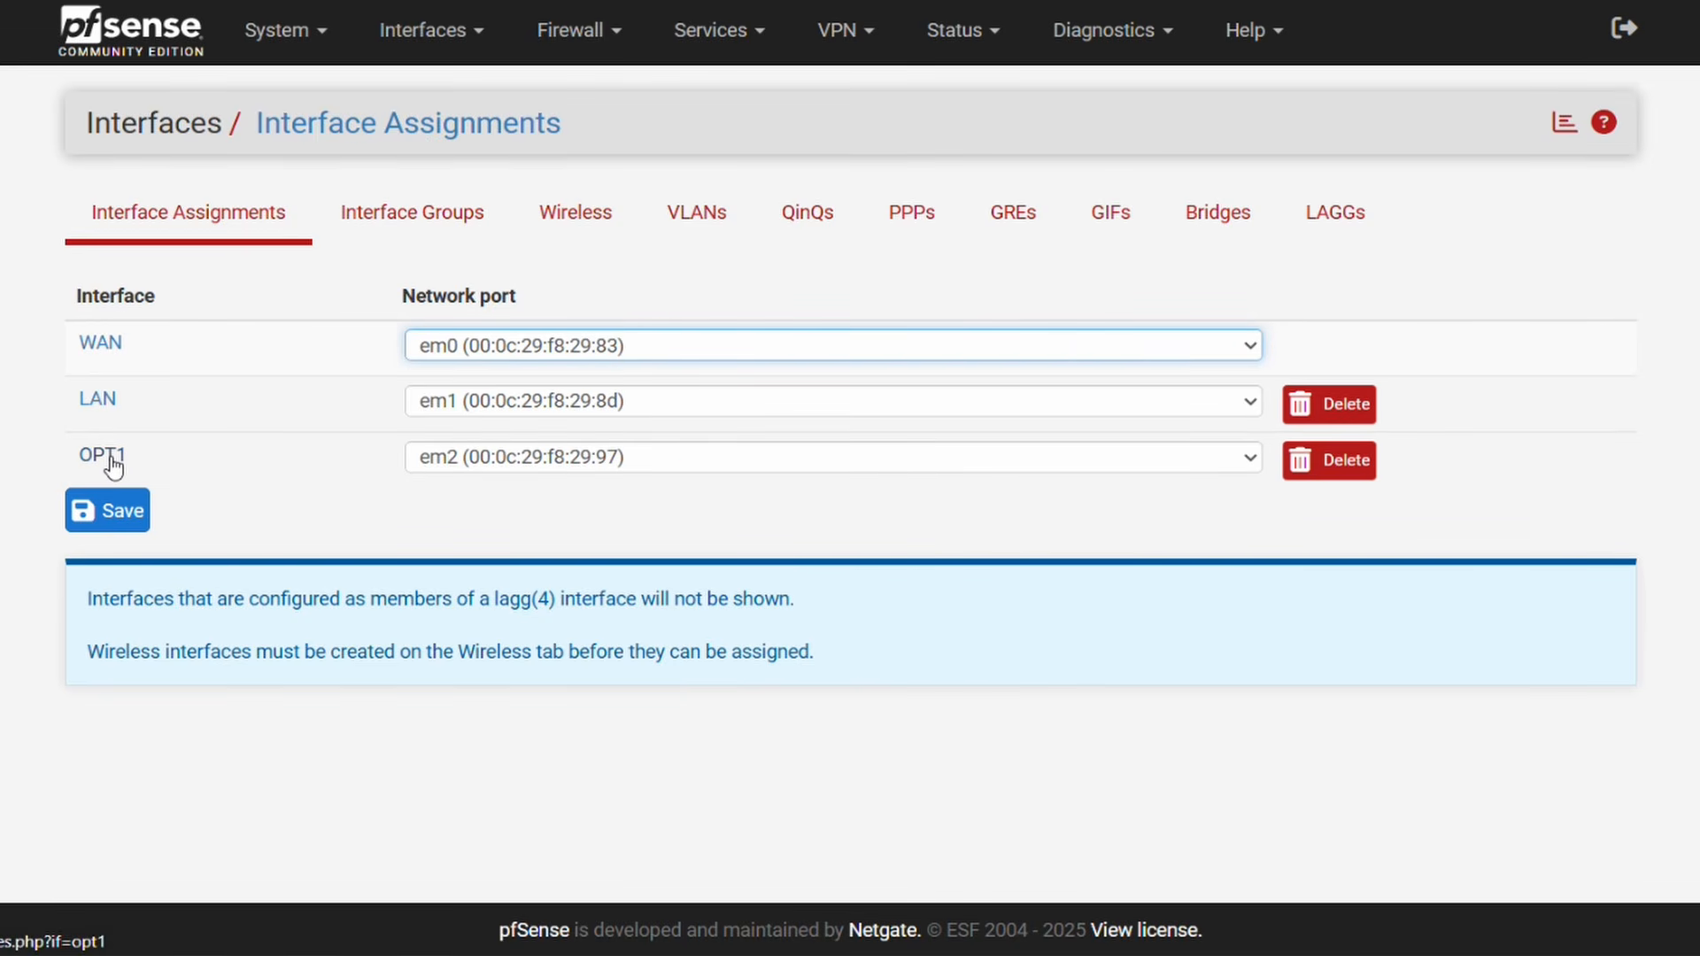
# Step: Rename the LAN interface description to LAN1 and save it
pyautogui.click(98, 403)
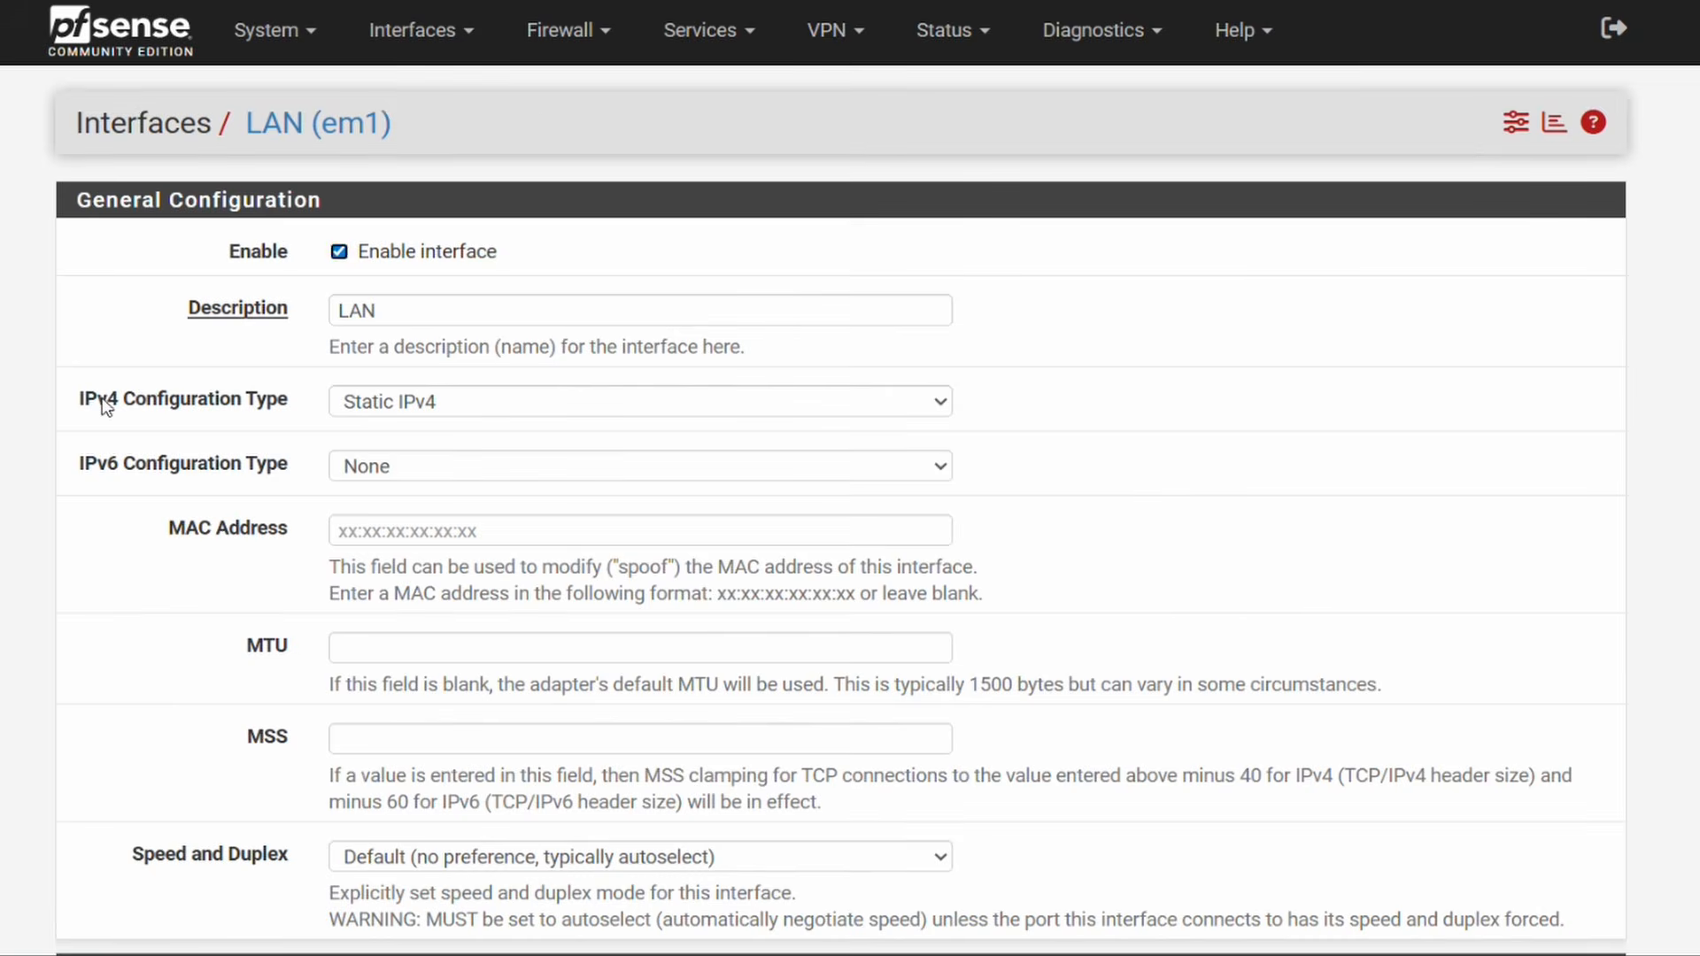
pyautogui.click(428, 311)
pyautogui.scroll(-6, 588, 372)
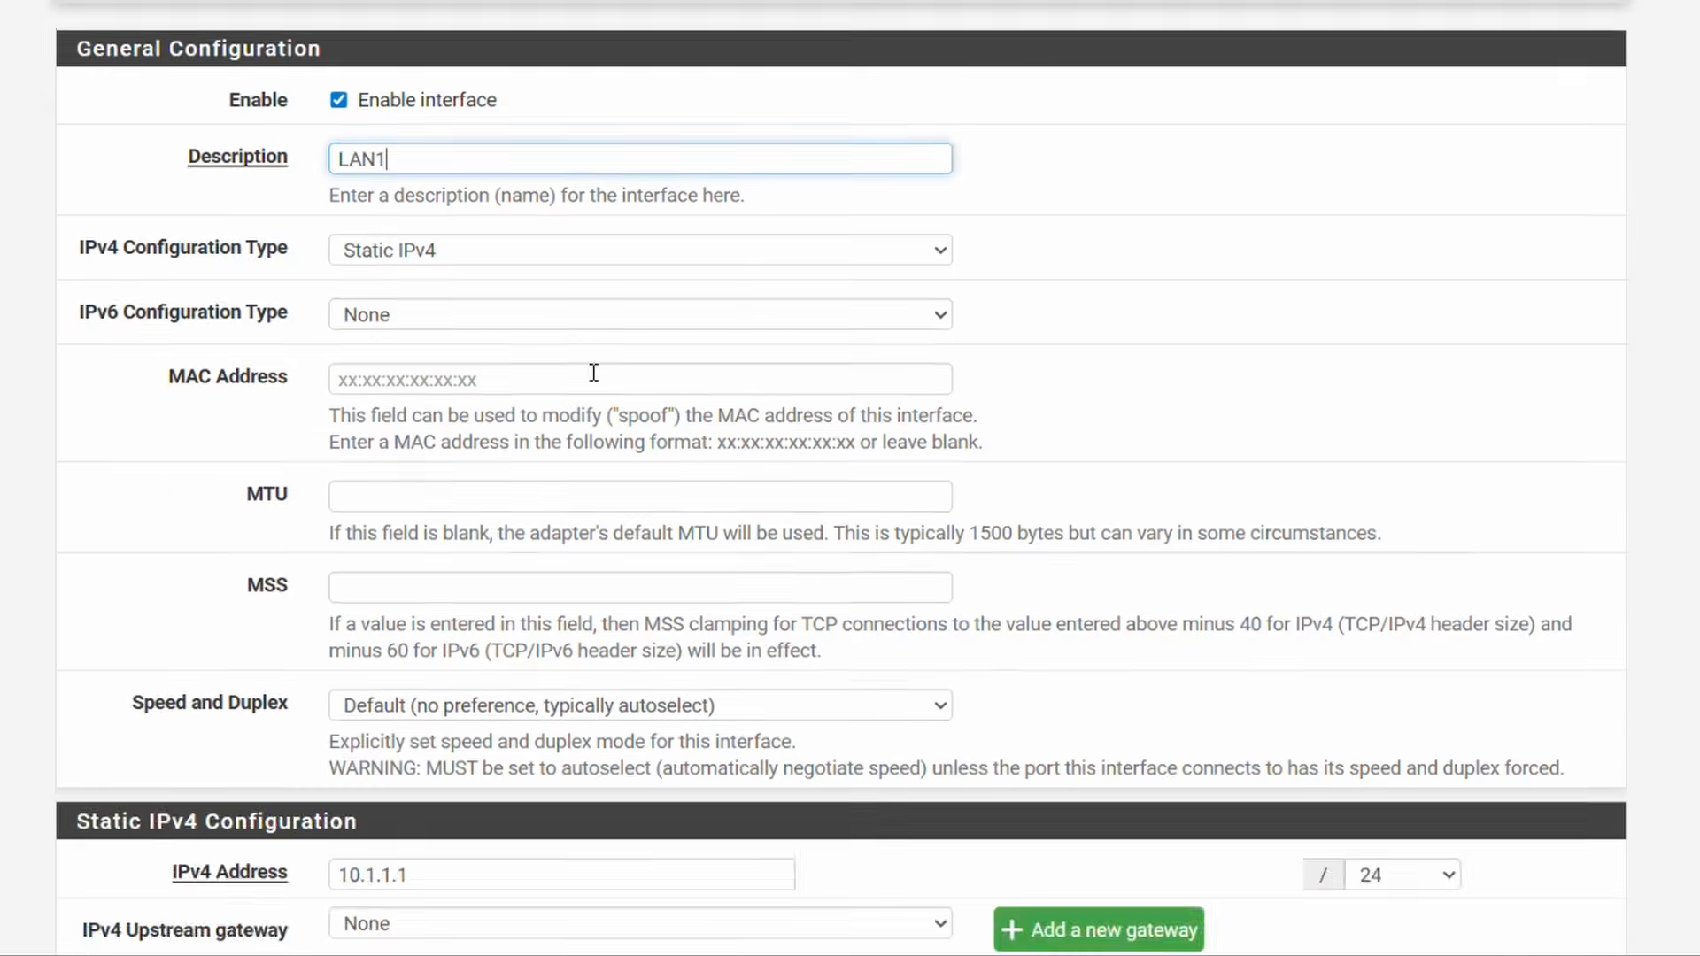
pyautogui.scroll(-3, 639, 443)
pyautogui.click(390, 811)
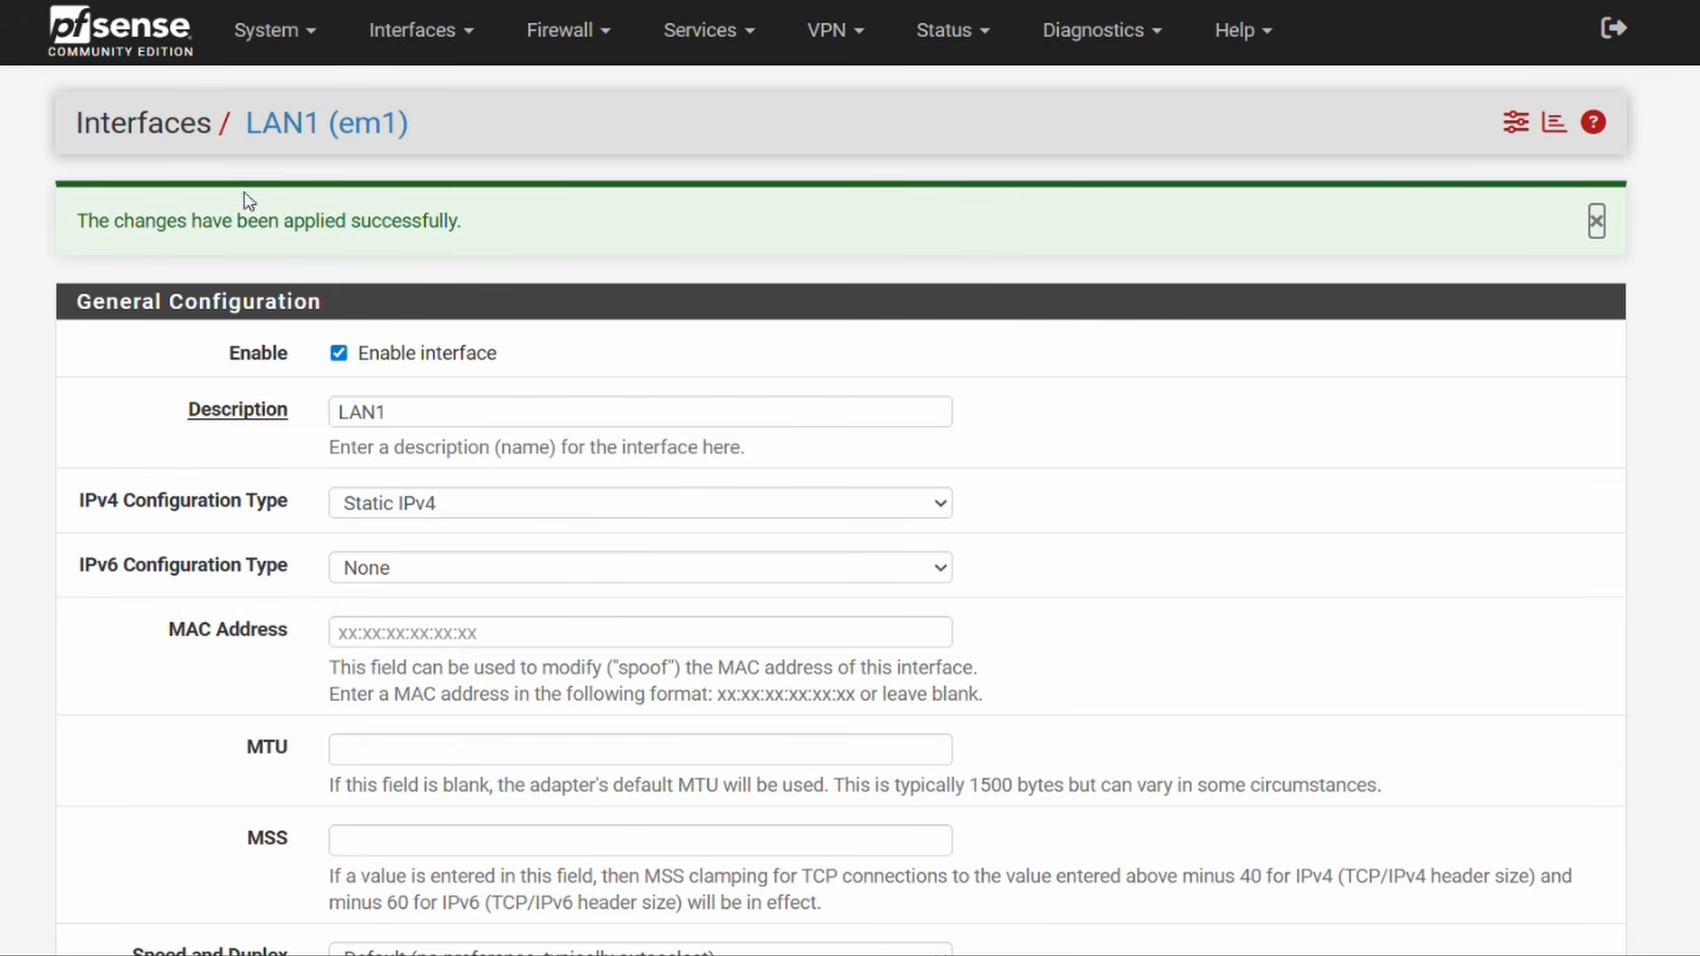
pyautogui.click(415, 36)
# Step: Rename the OPT1 interface to LAN2 and enable it
pyautogui.click(423, 92)
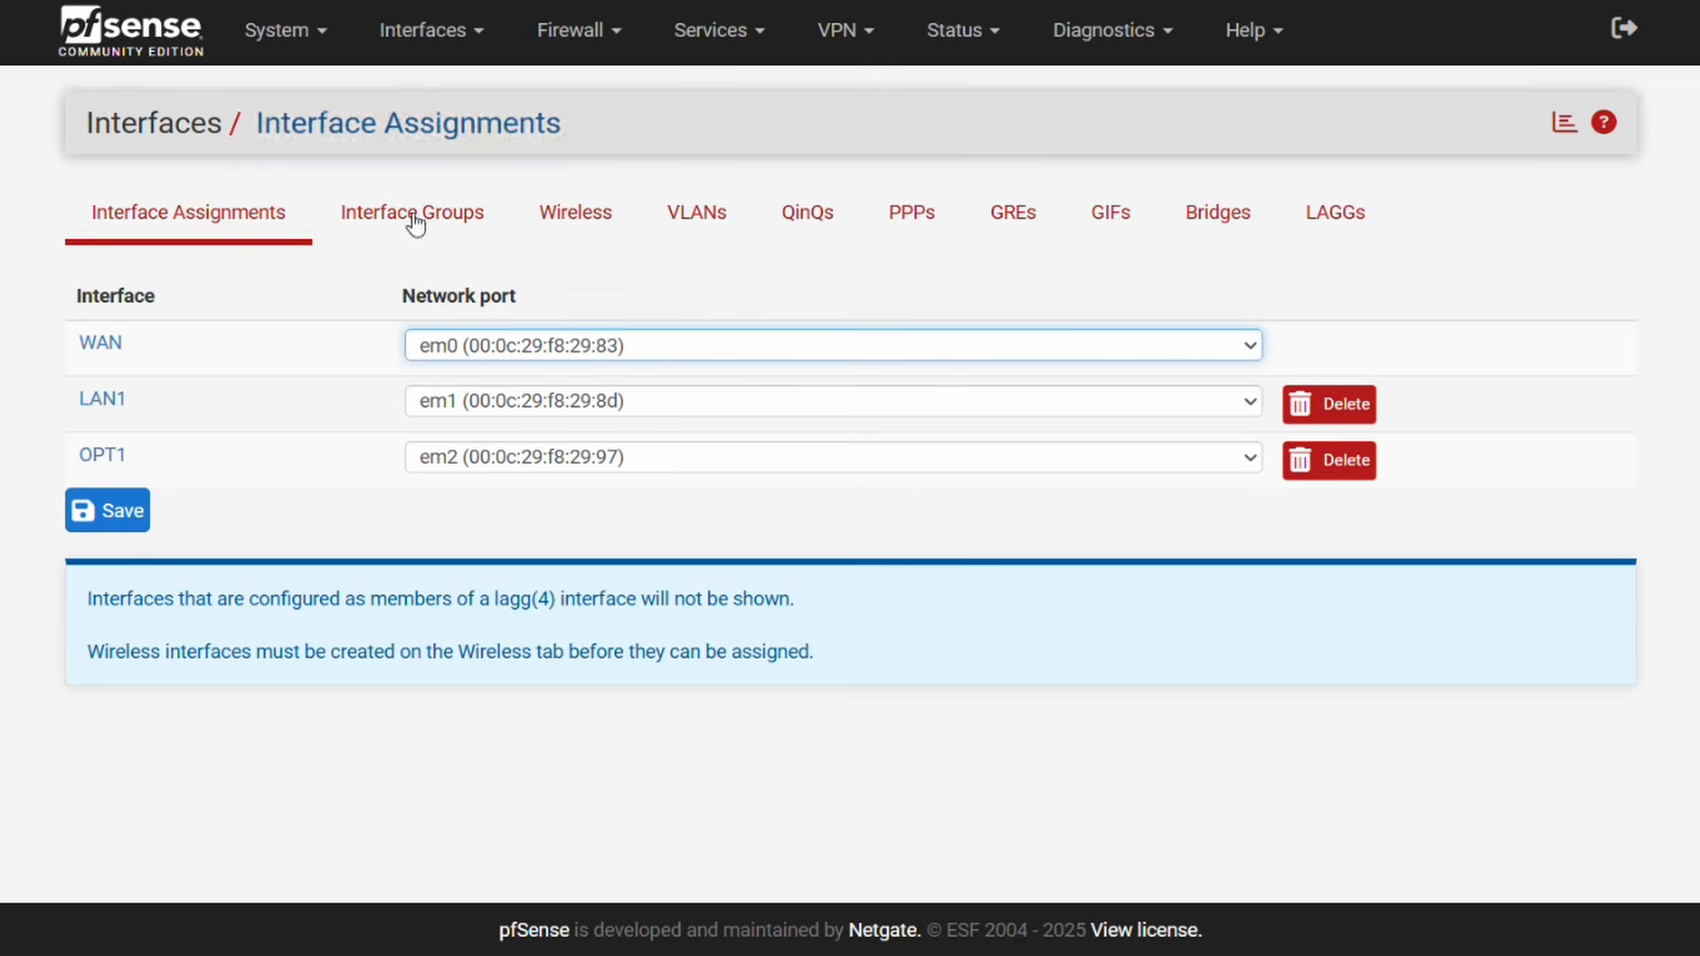
pyautogui.click(104, 455)
pyautogui.click(206, 312)
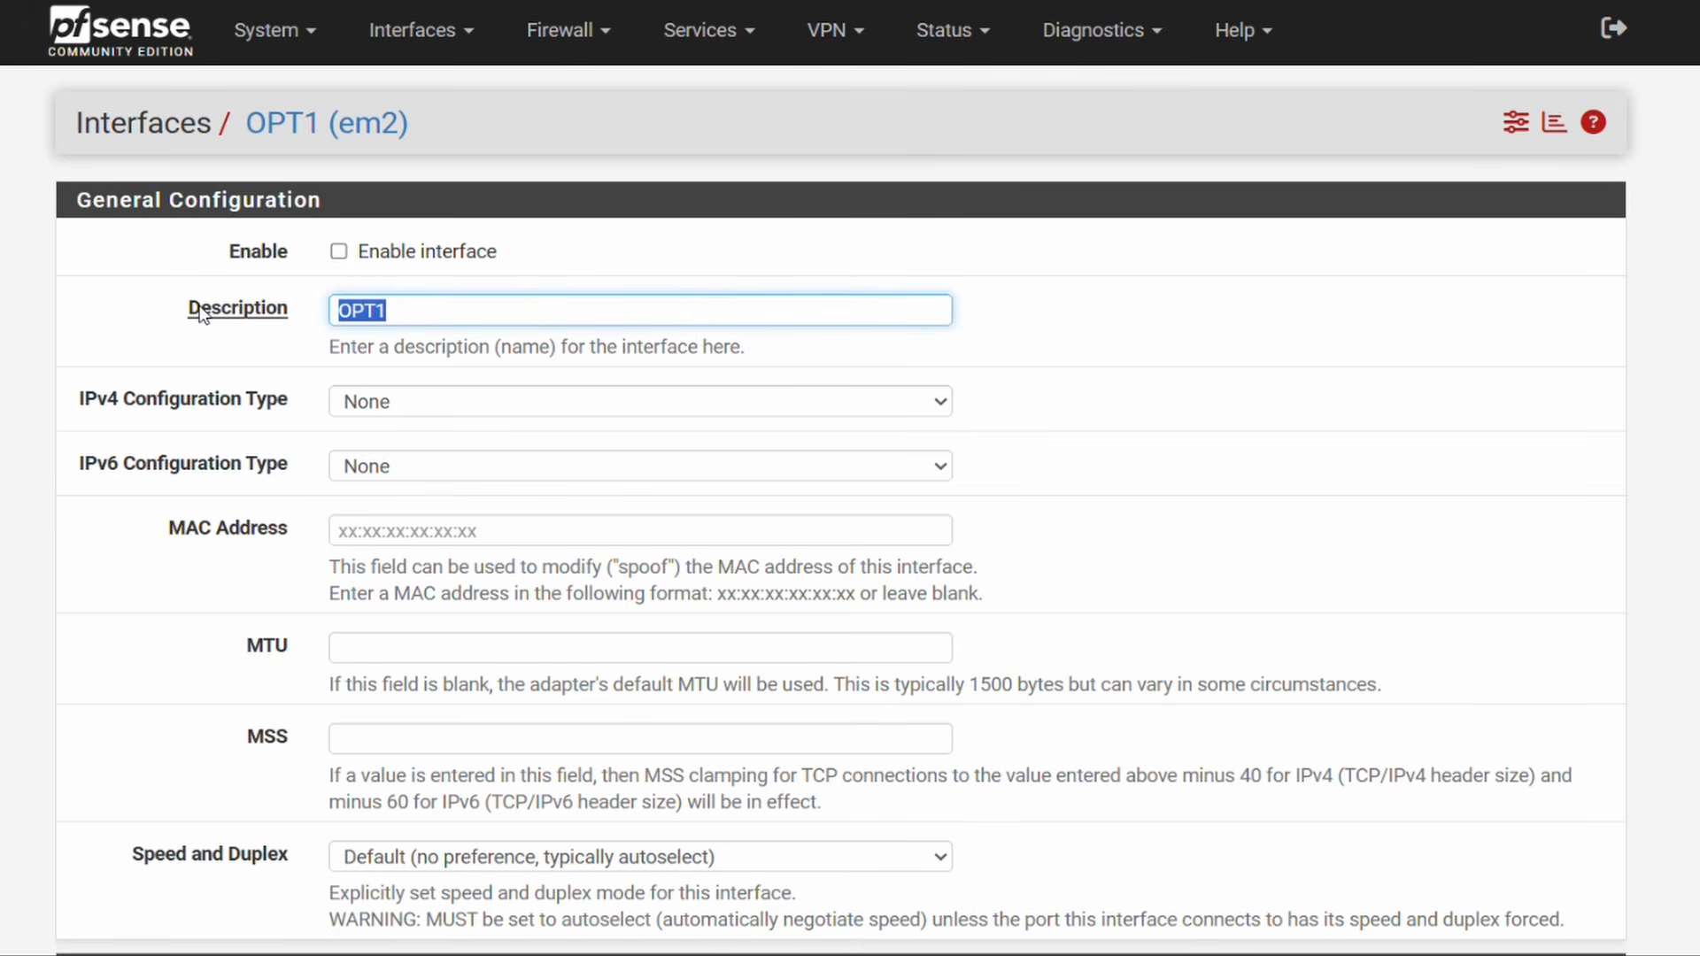
pyautogui.write('LAN2')
pyautogui.click(340, 253)
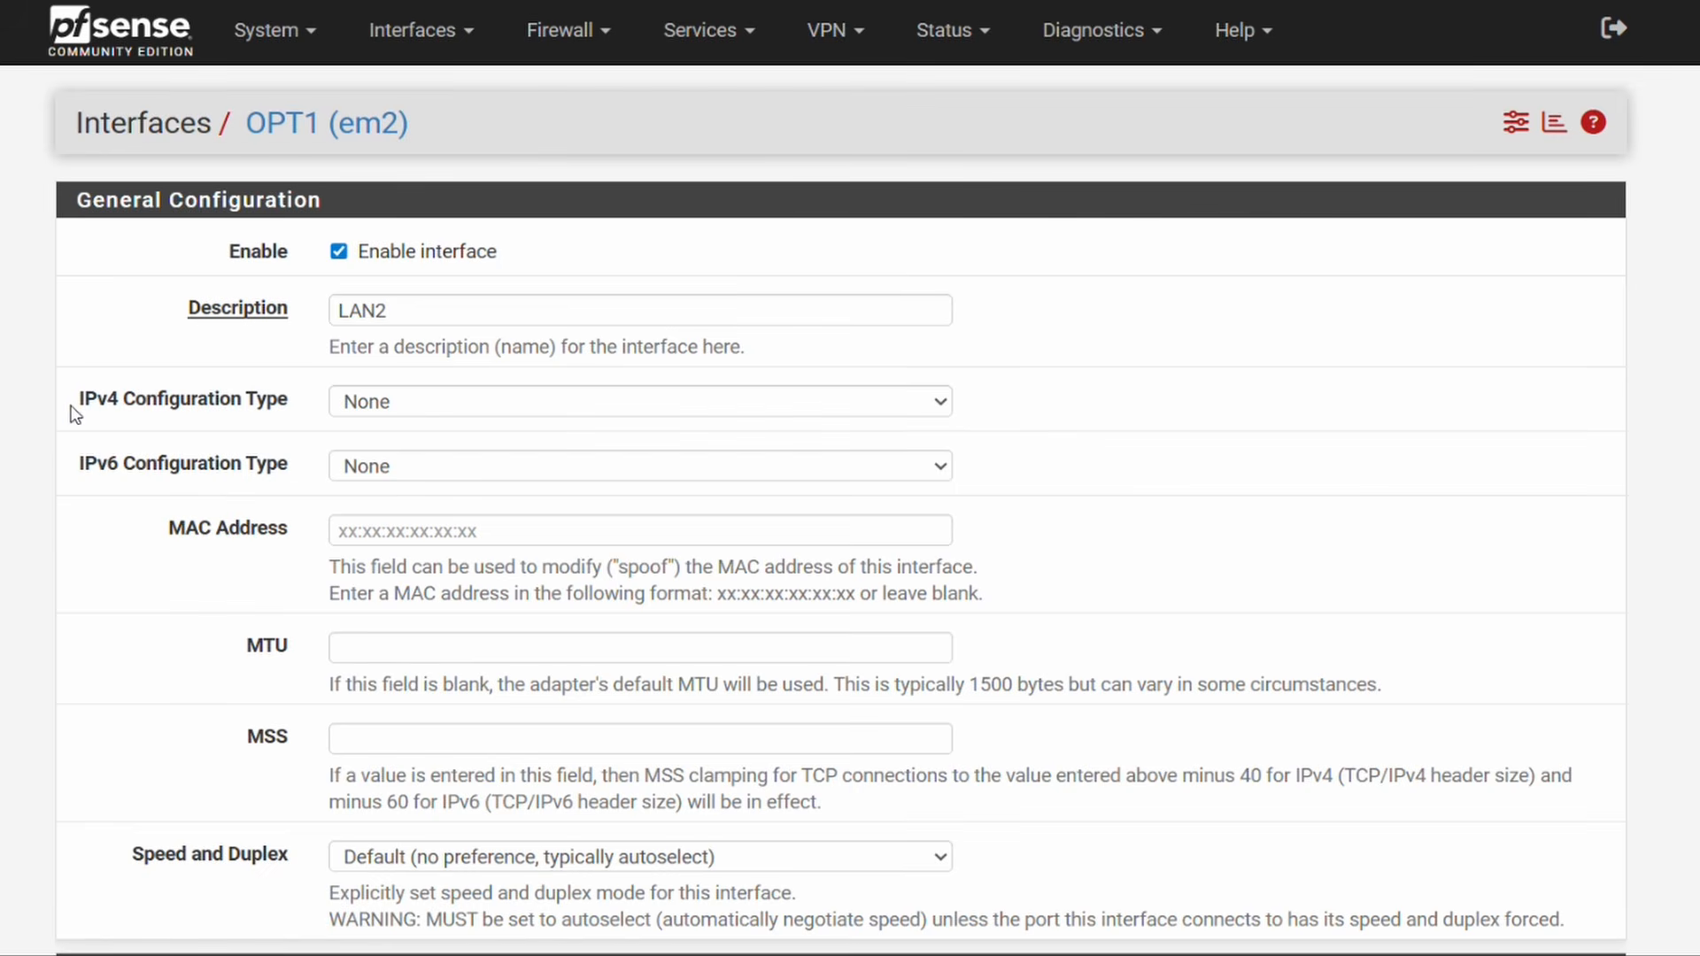
# Step: Give LAN2 the static IPv4 address 10.2.2.1 with a /24 prefix and save
pyautogui.click(395, 403)
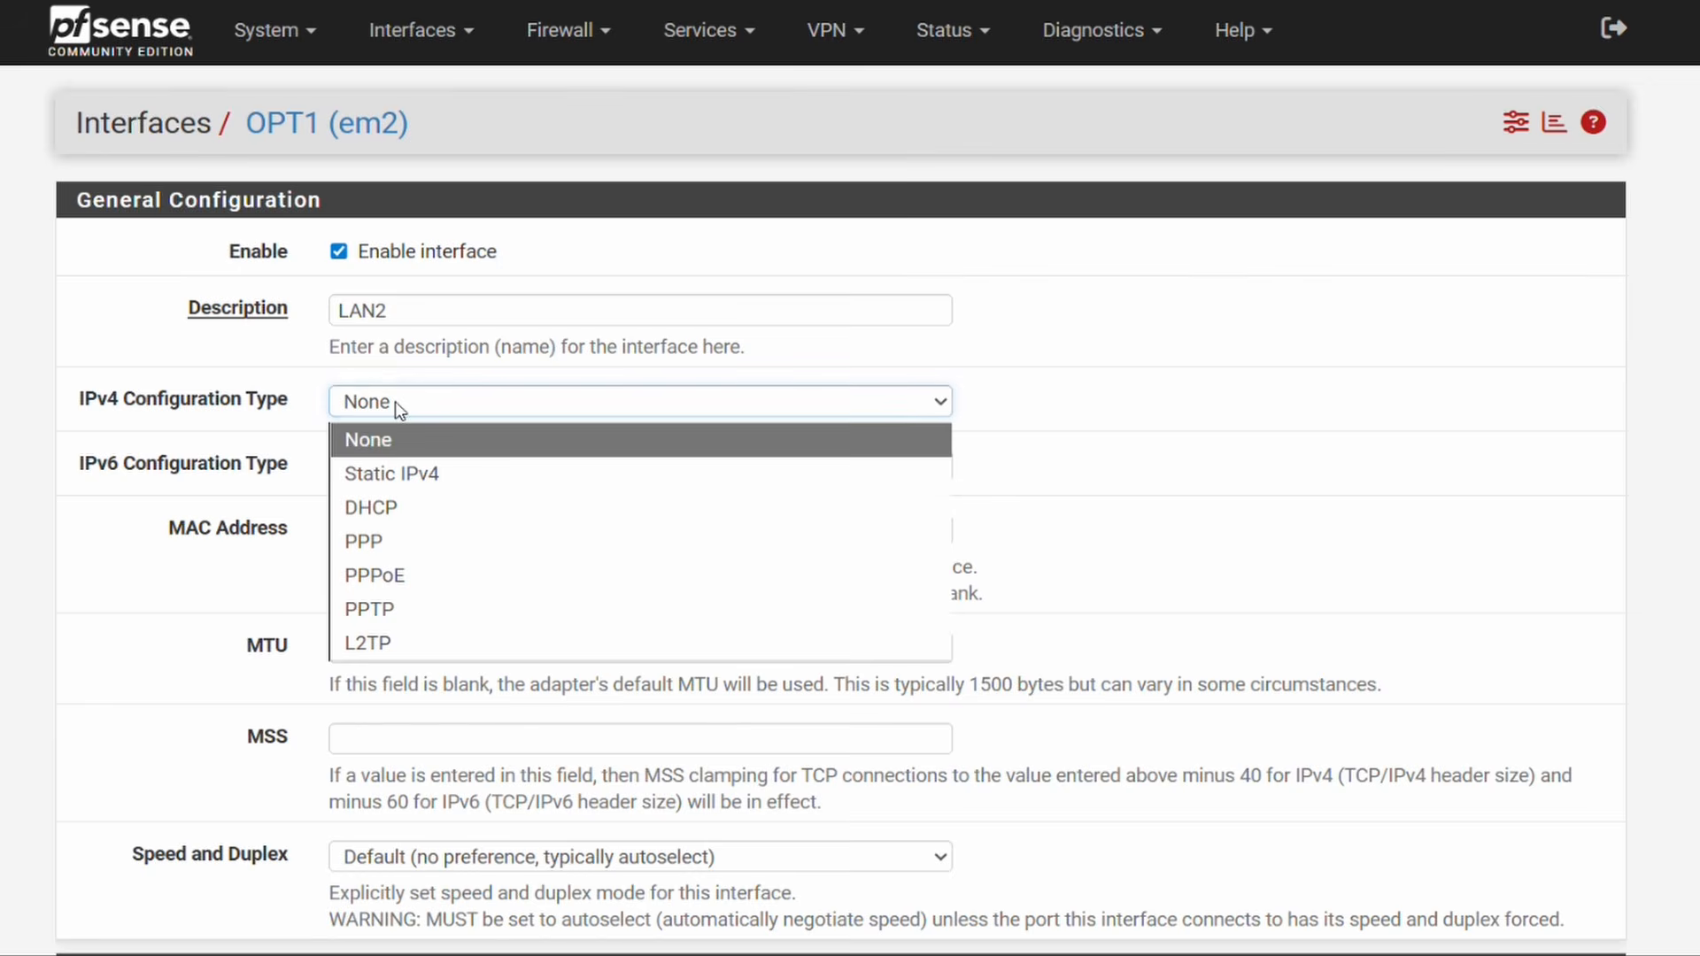
pyautogui.click(461, 474)
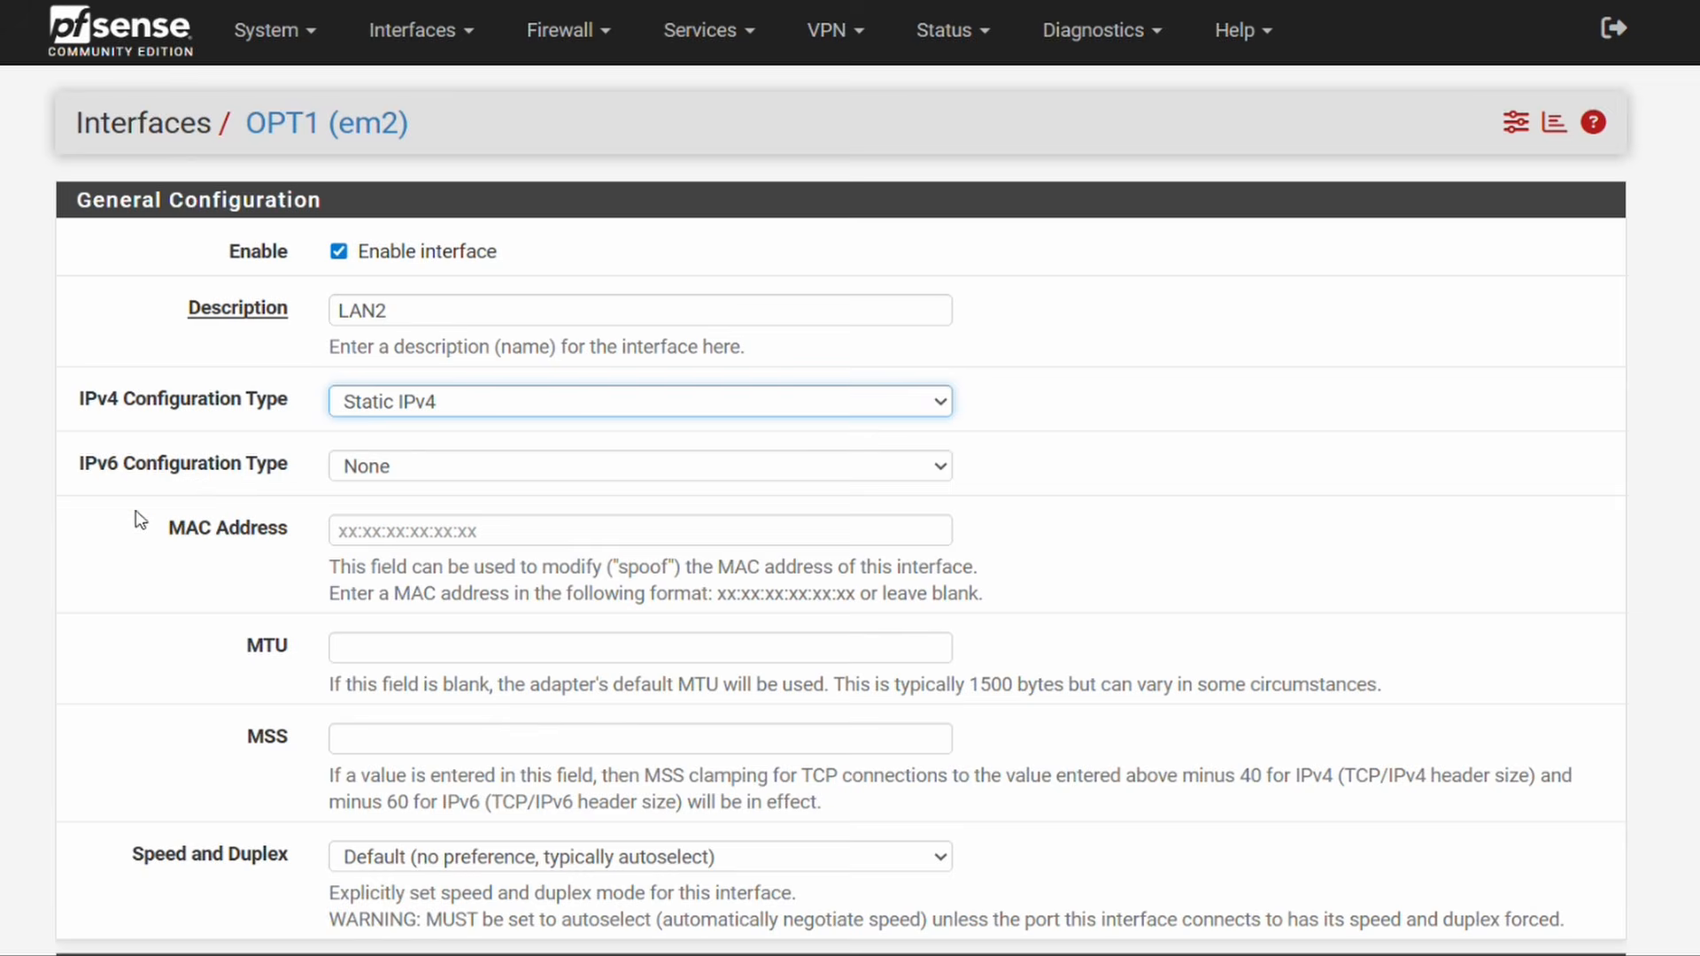
pyautogui.scroll(-6, 137, 530)
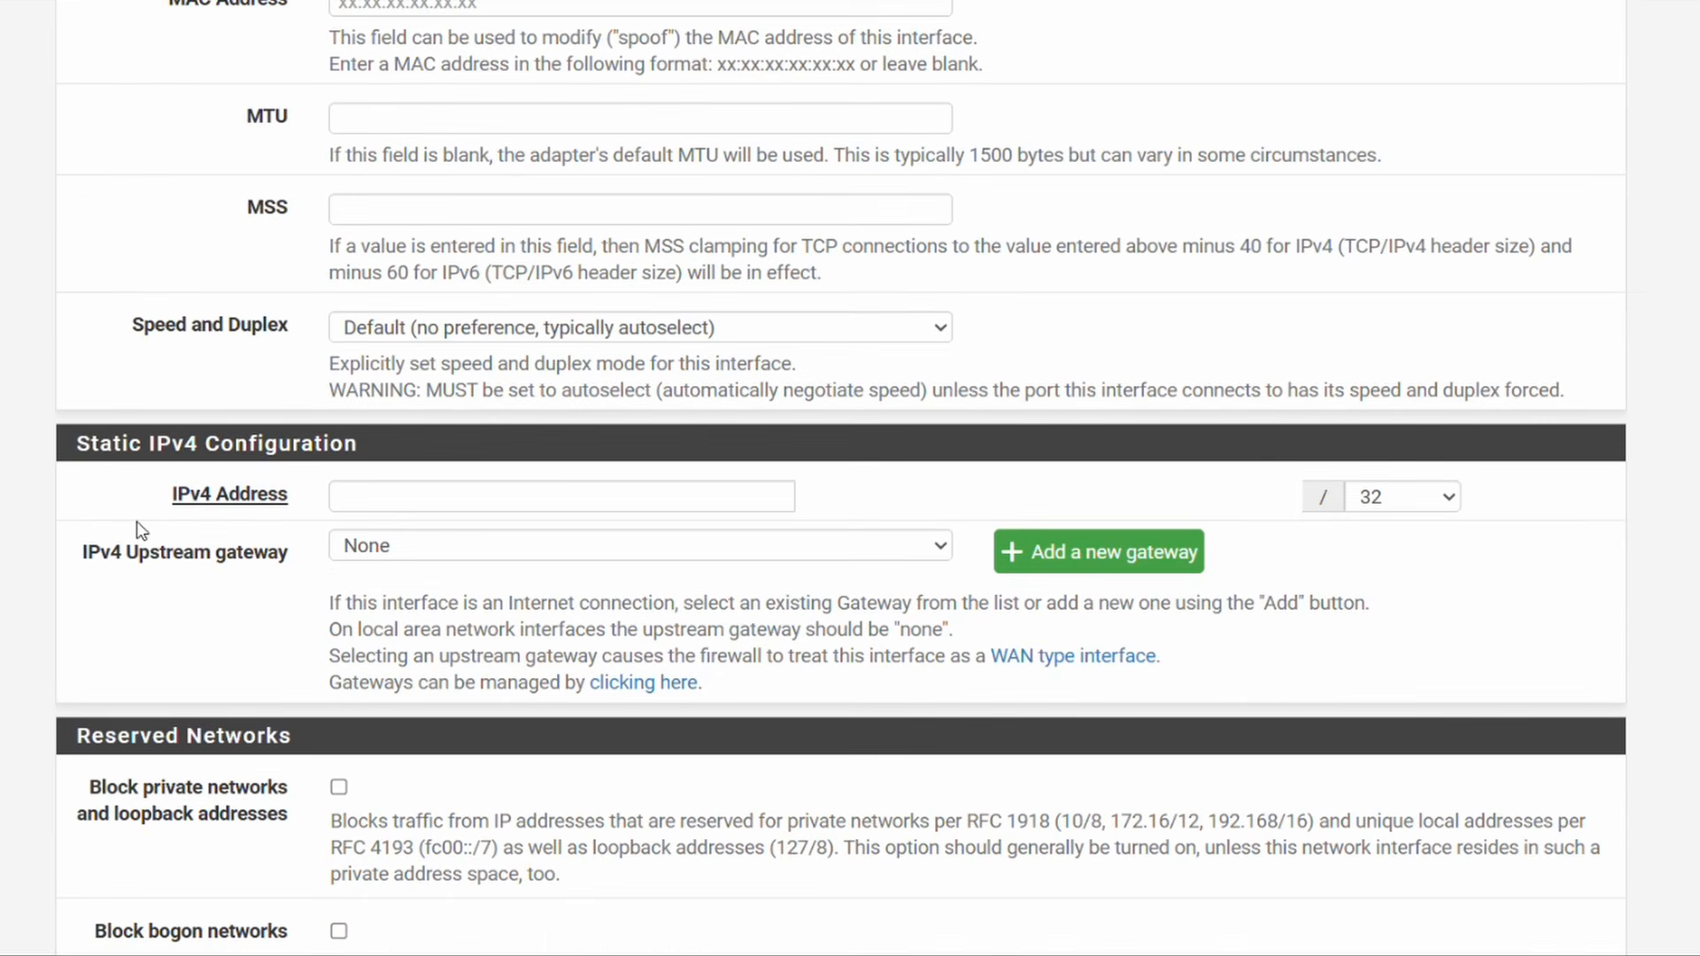
pyautogui.click(443, 496)
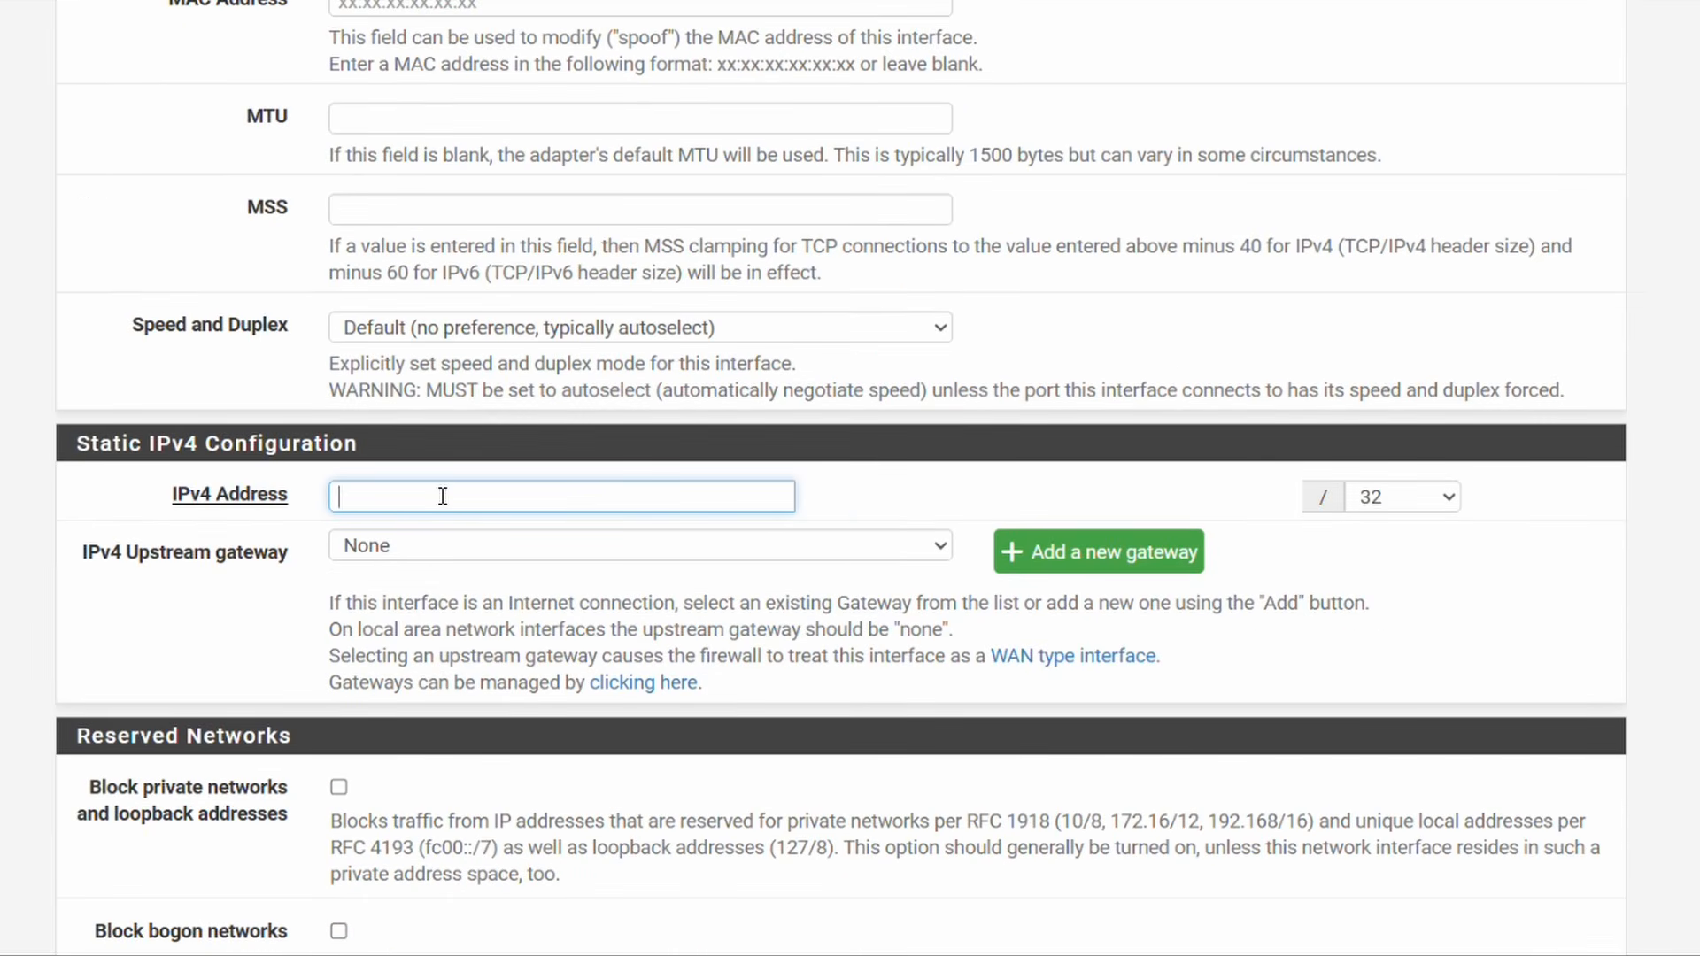
pyautogui.write('10.2.2.1')
pyautogui.click(1410, 506)
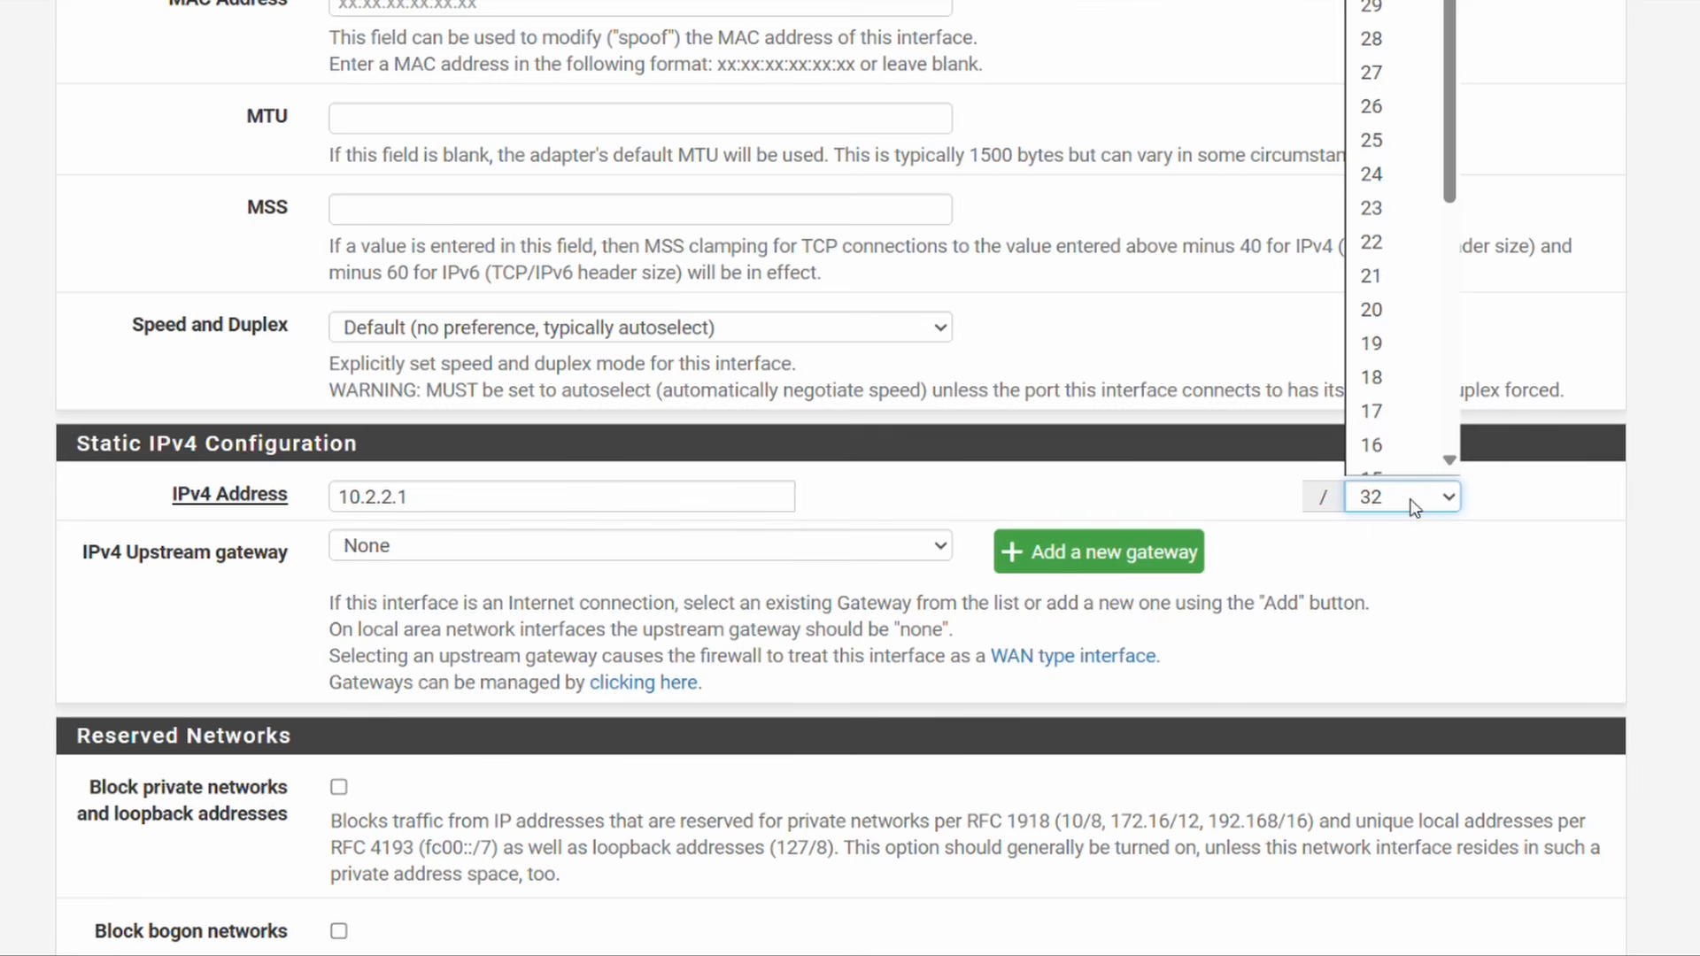
pyautogui.click(1388, 168)
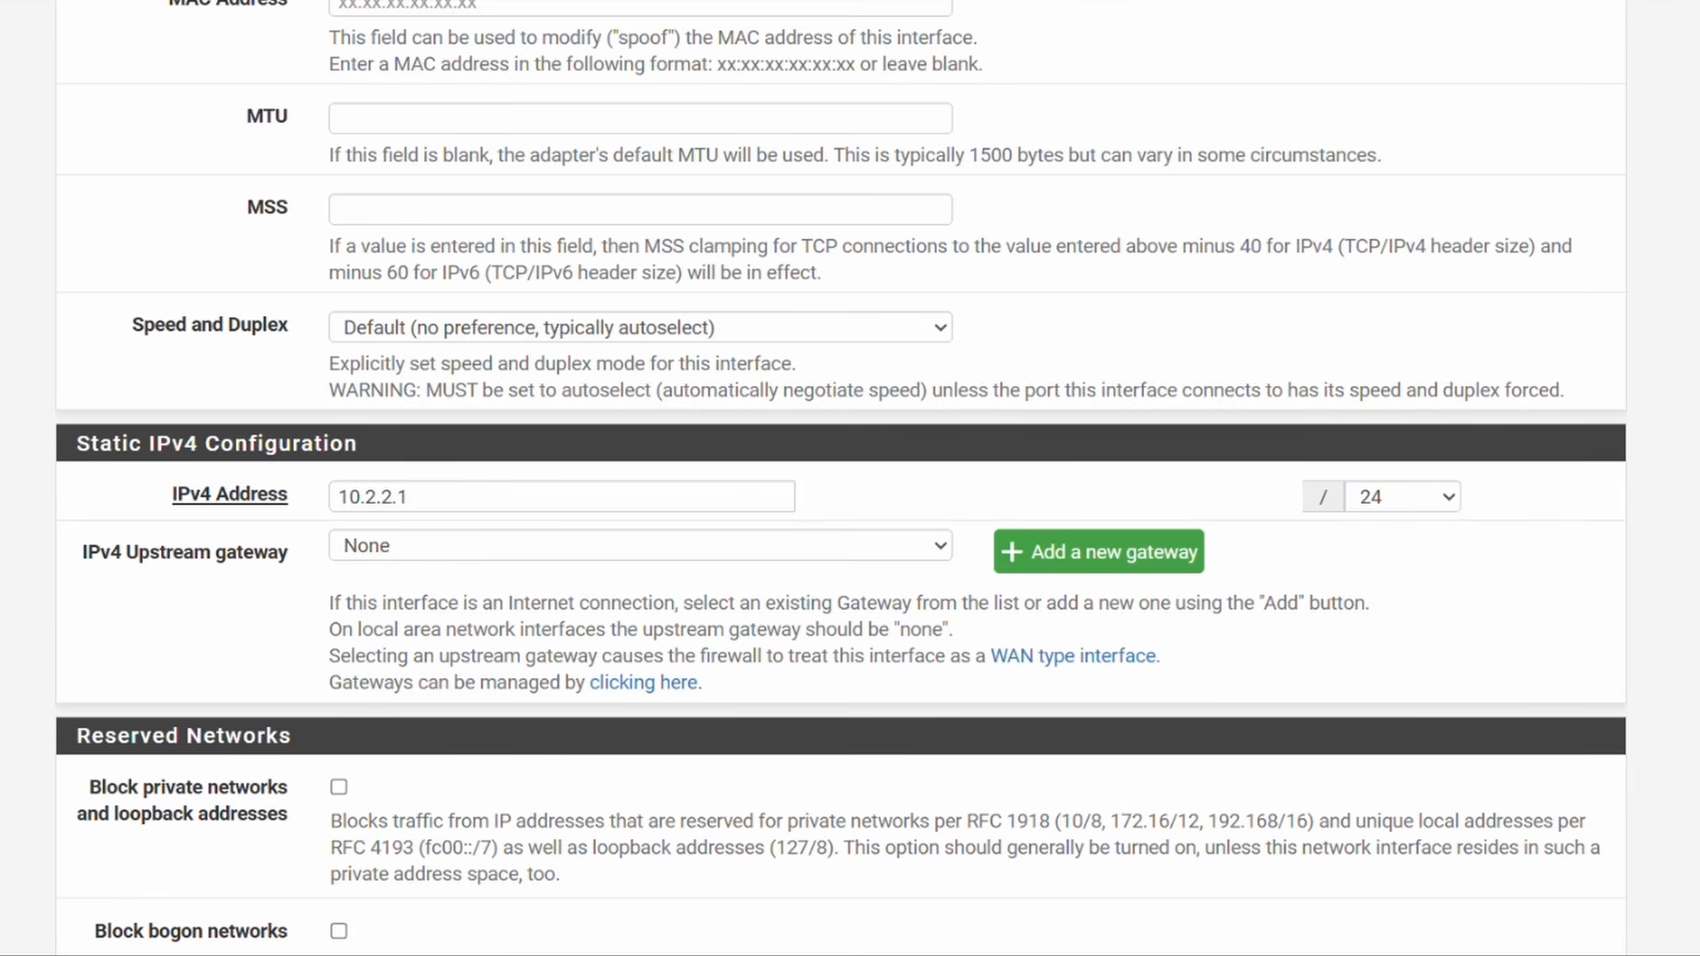
pyautogui.scroll(-5, 1315, 802)
pyautogui.click(379, 810)
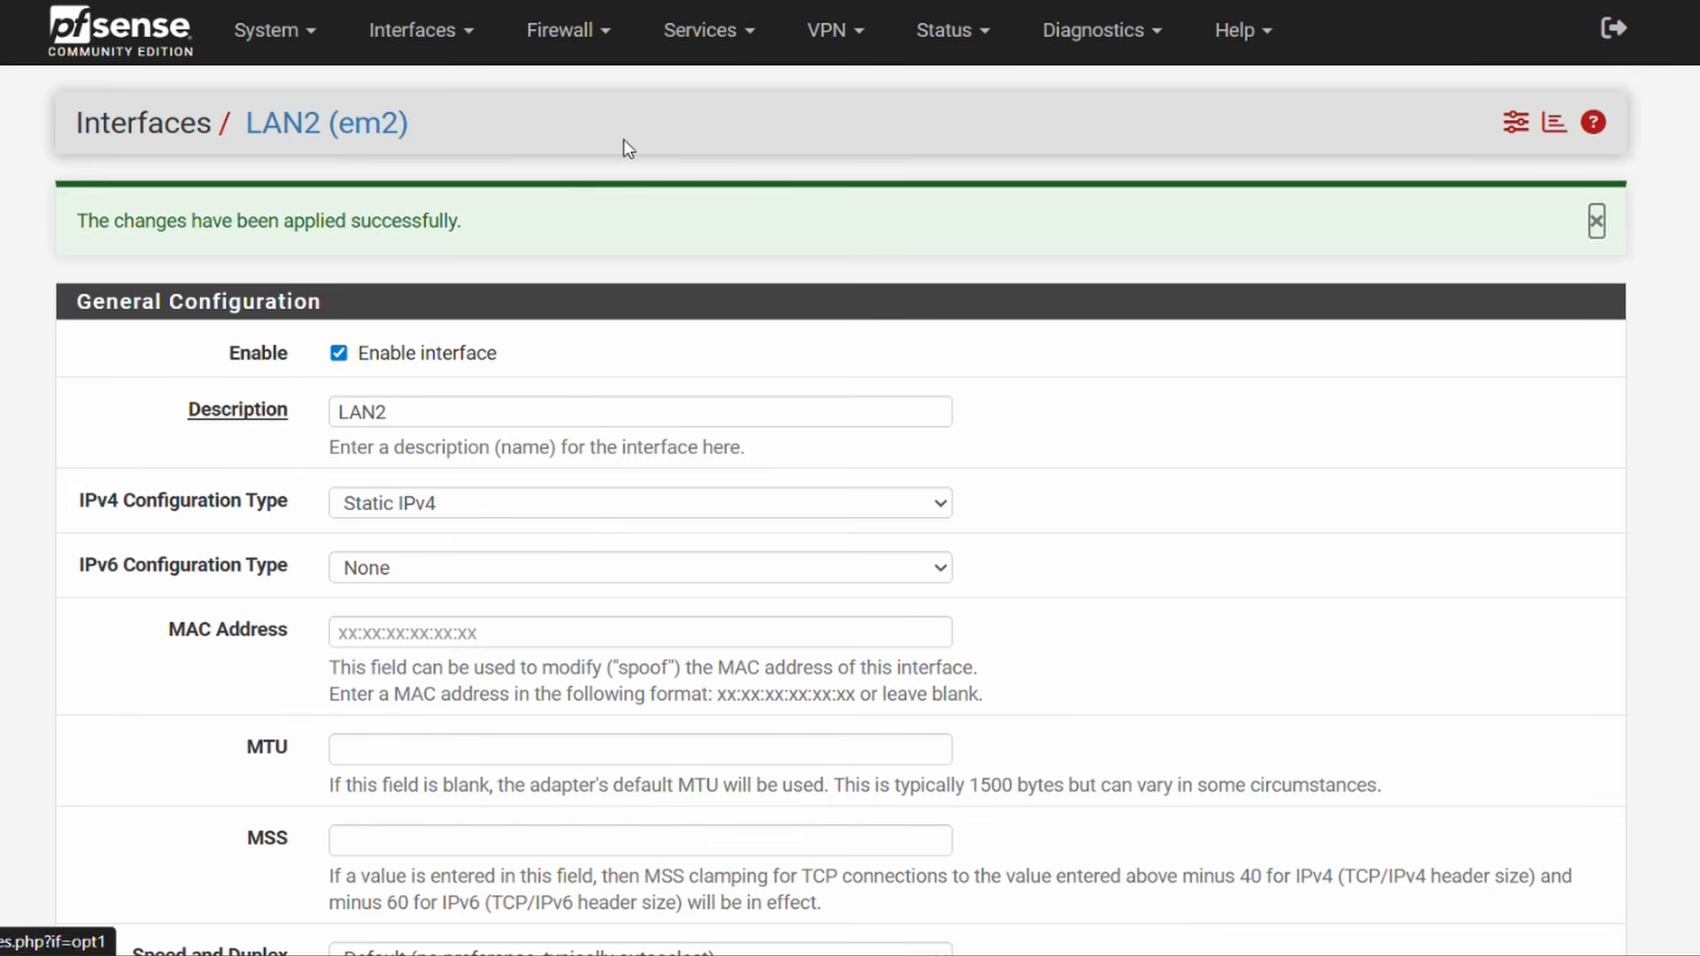
pyautogui.click(719, 55)
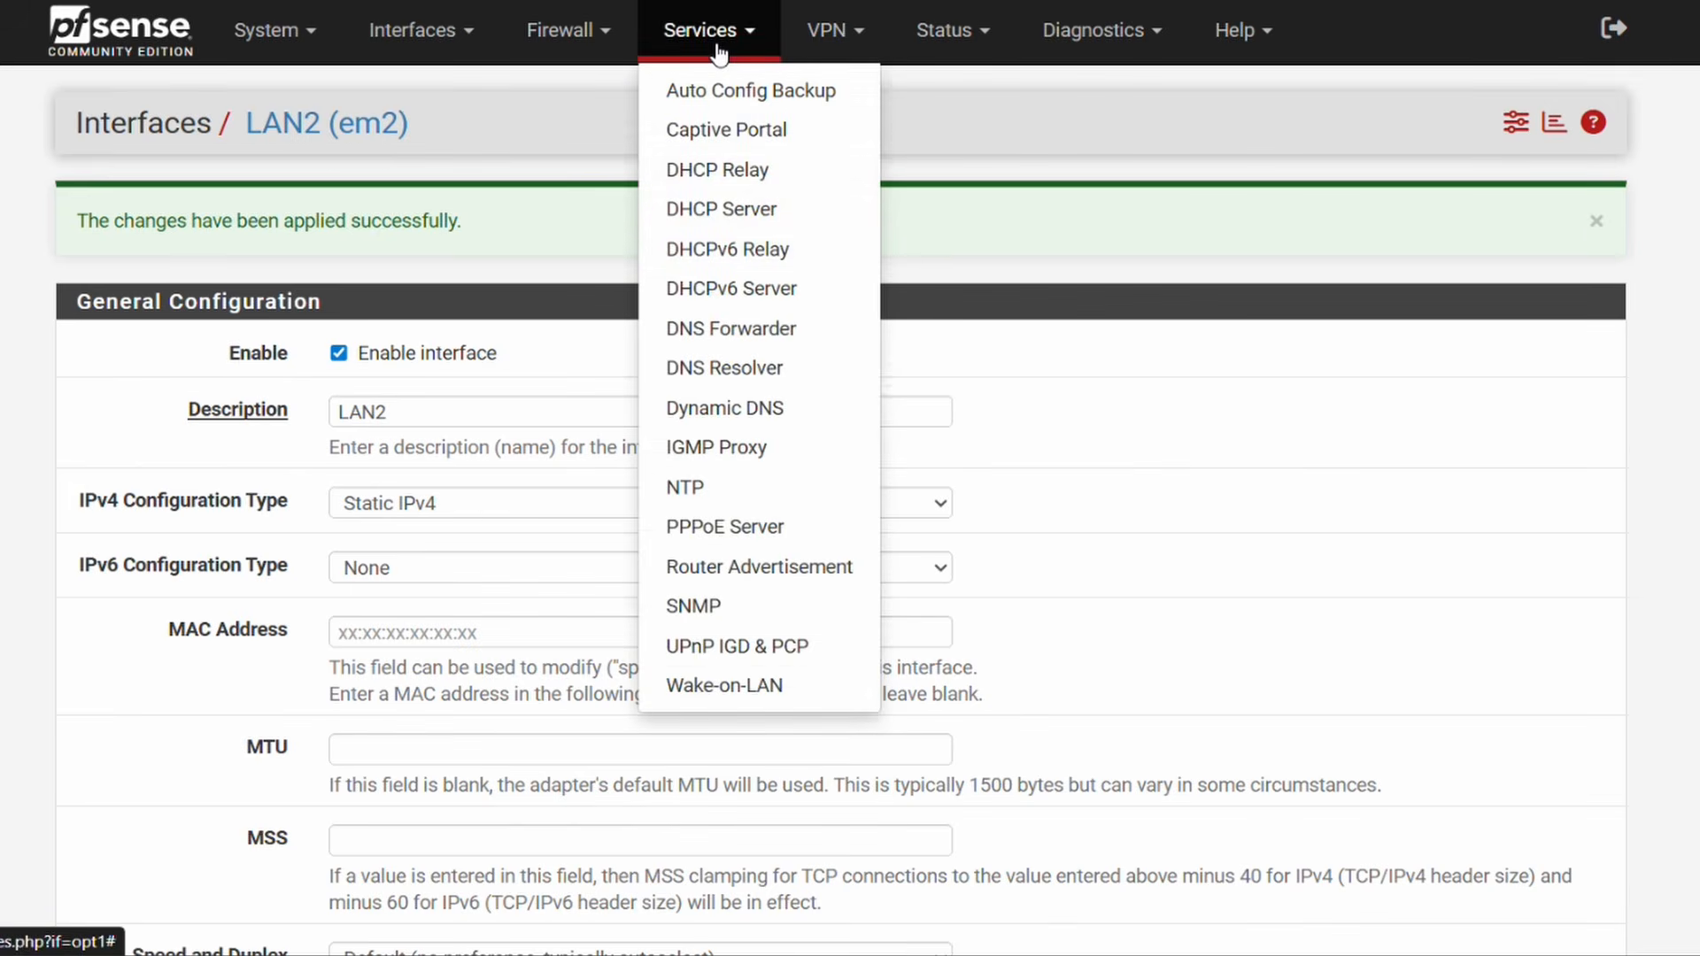
# Step: Turn on the DHCP server for the LAN2 interface
pyautogui.click(737, 216)
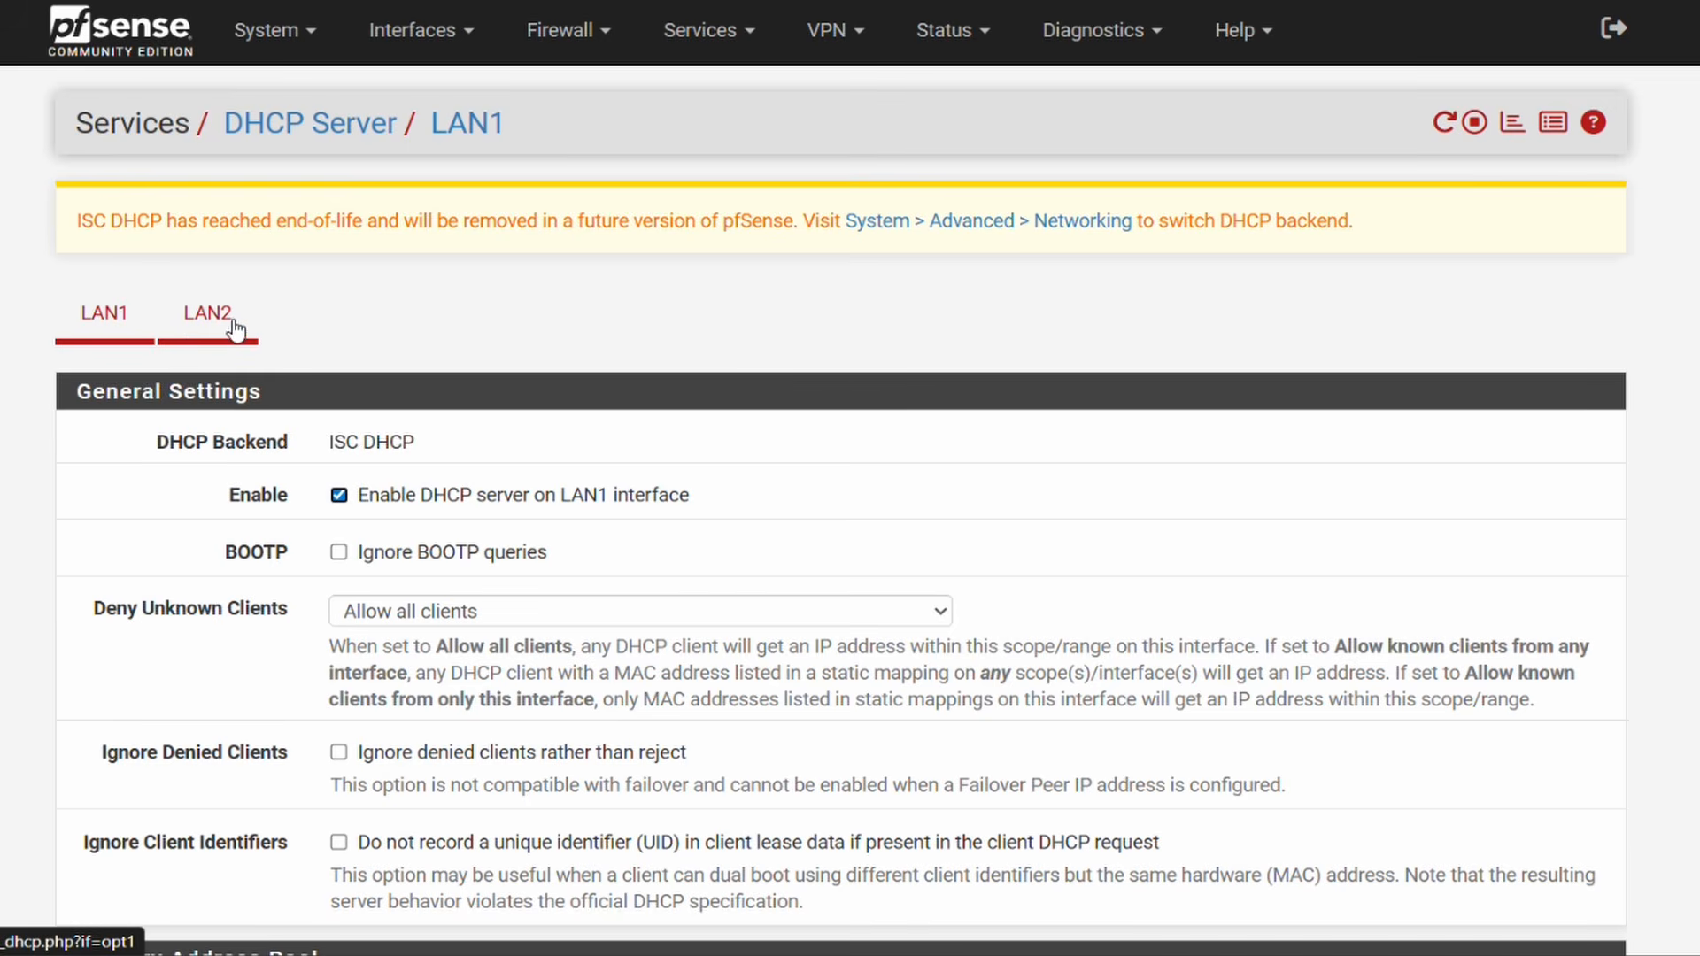
pyautogui.click(204, 319)
pyautogui.click(335, 498)
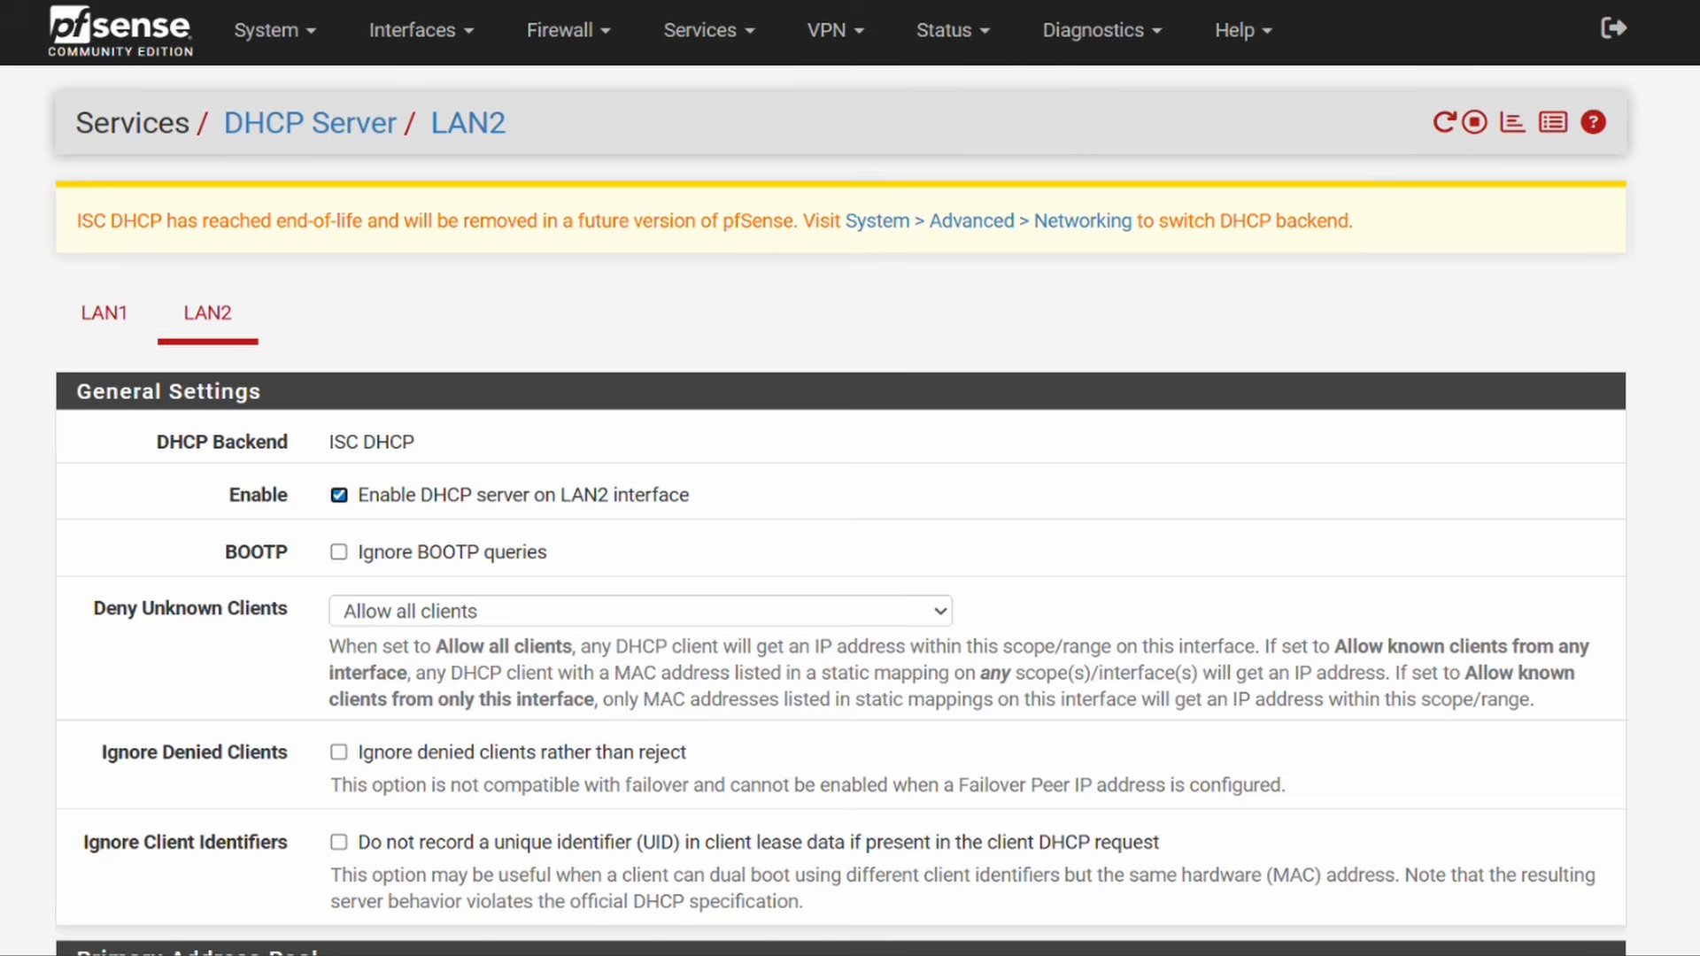
# Step: Set the LAN2 DHCP pool from 10.2.2.100 to 10.2.2.199, then save and apply
pyautogui.scroll(-6, 1030, 383)
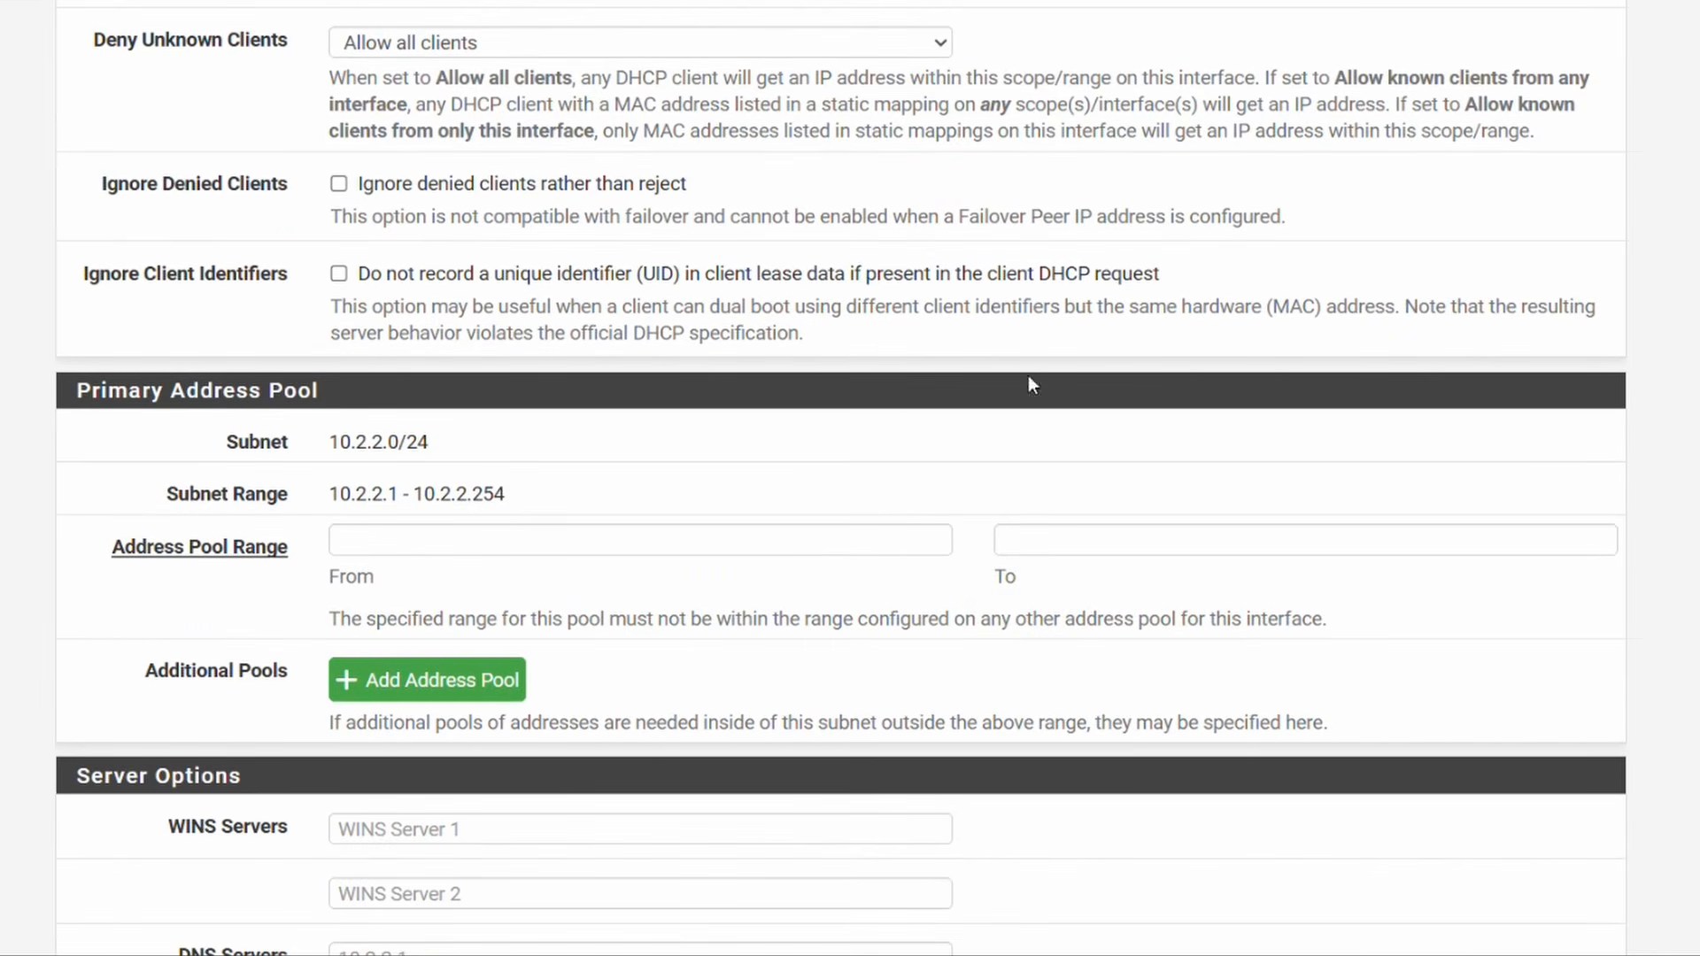
pyautogui.click(516, 536)
pyautogui.write('10')
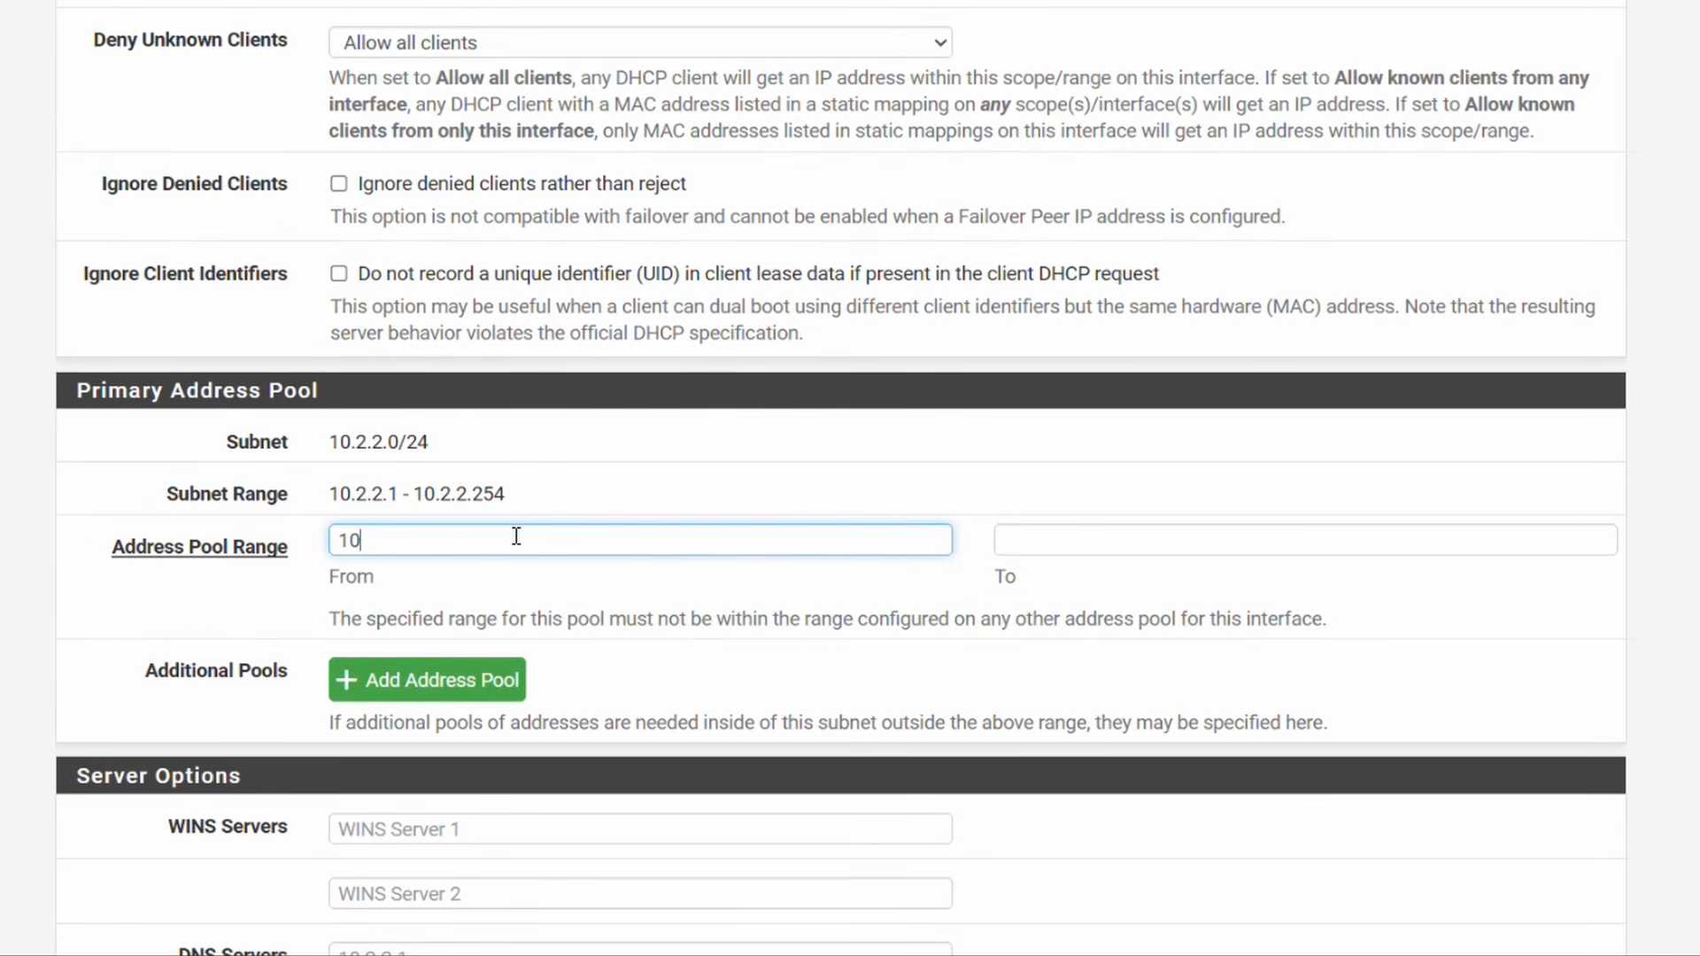
pyautogui.write('.2.2.100')
pyautogui.hotkey('ctrl', 'a')
pyautogui.hotkey('ctrl', 'c')
pyautogui.click(1005, 542)
pyautogui.hotkey('ctrl', 'v')
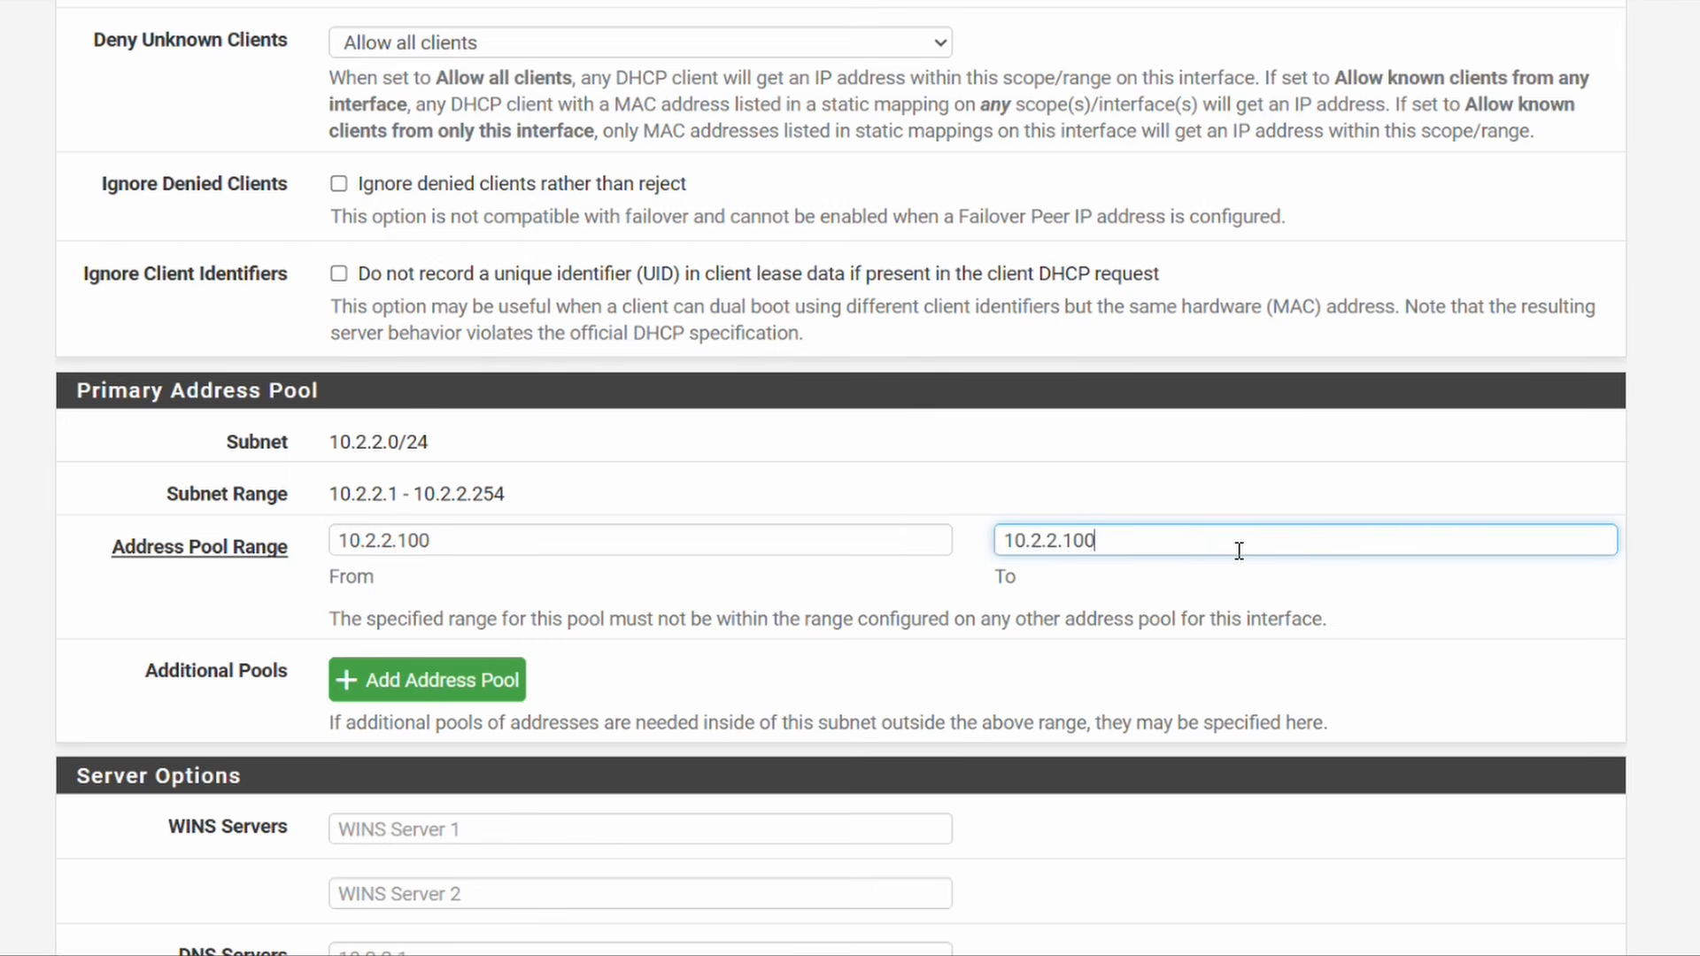
pyautogui.press('BackSpace')
pyautogui.press('BackSpace')
pyautogui.write('99')
pyautogui.scroll(-7, 1169, 644)
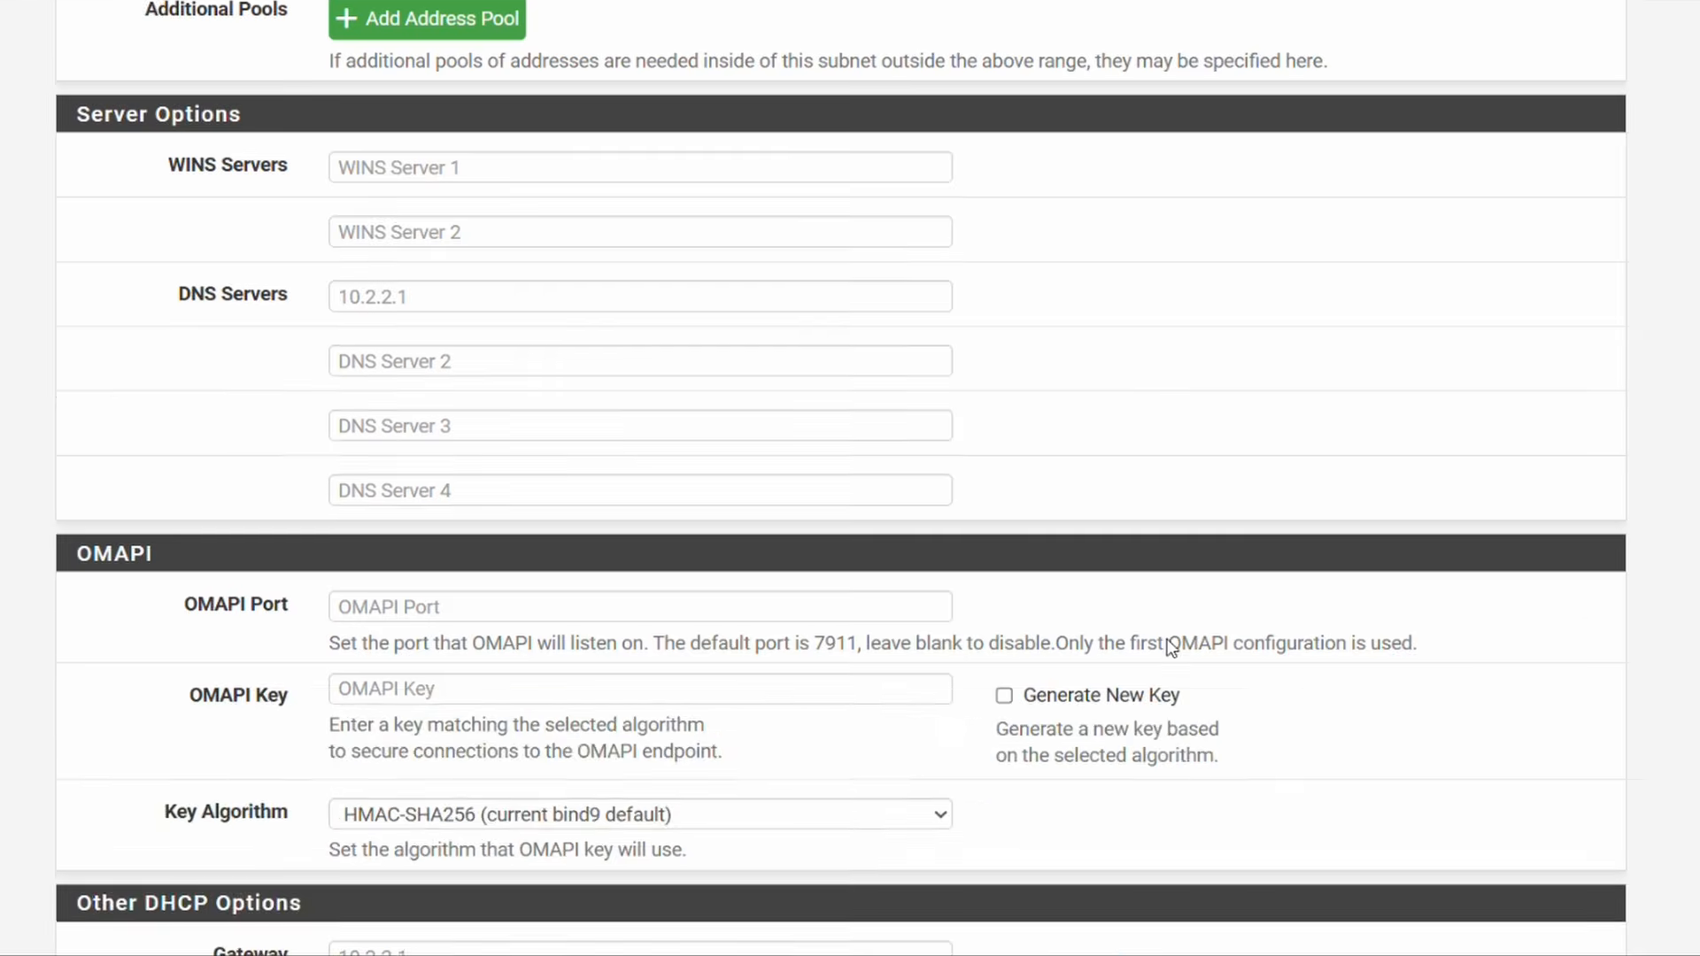
pyautogui.scroll(-17, 1171, 646)
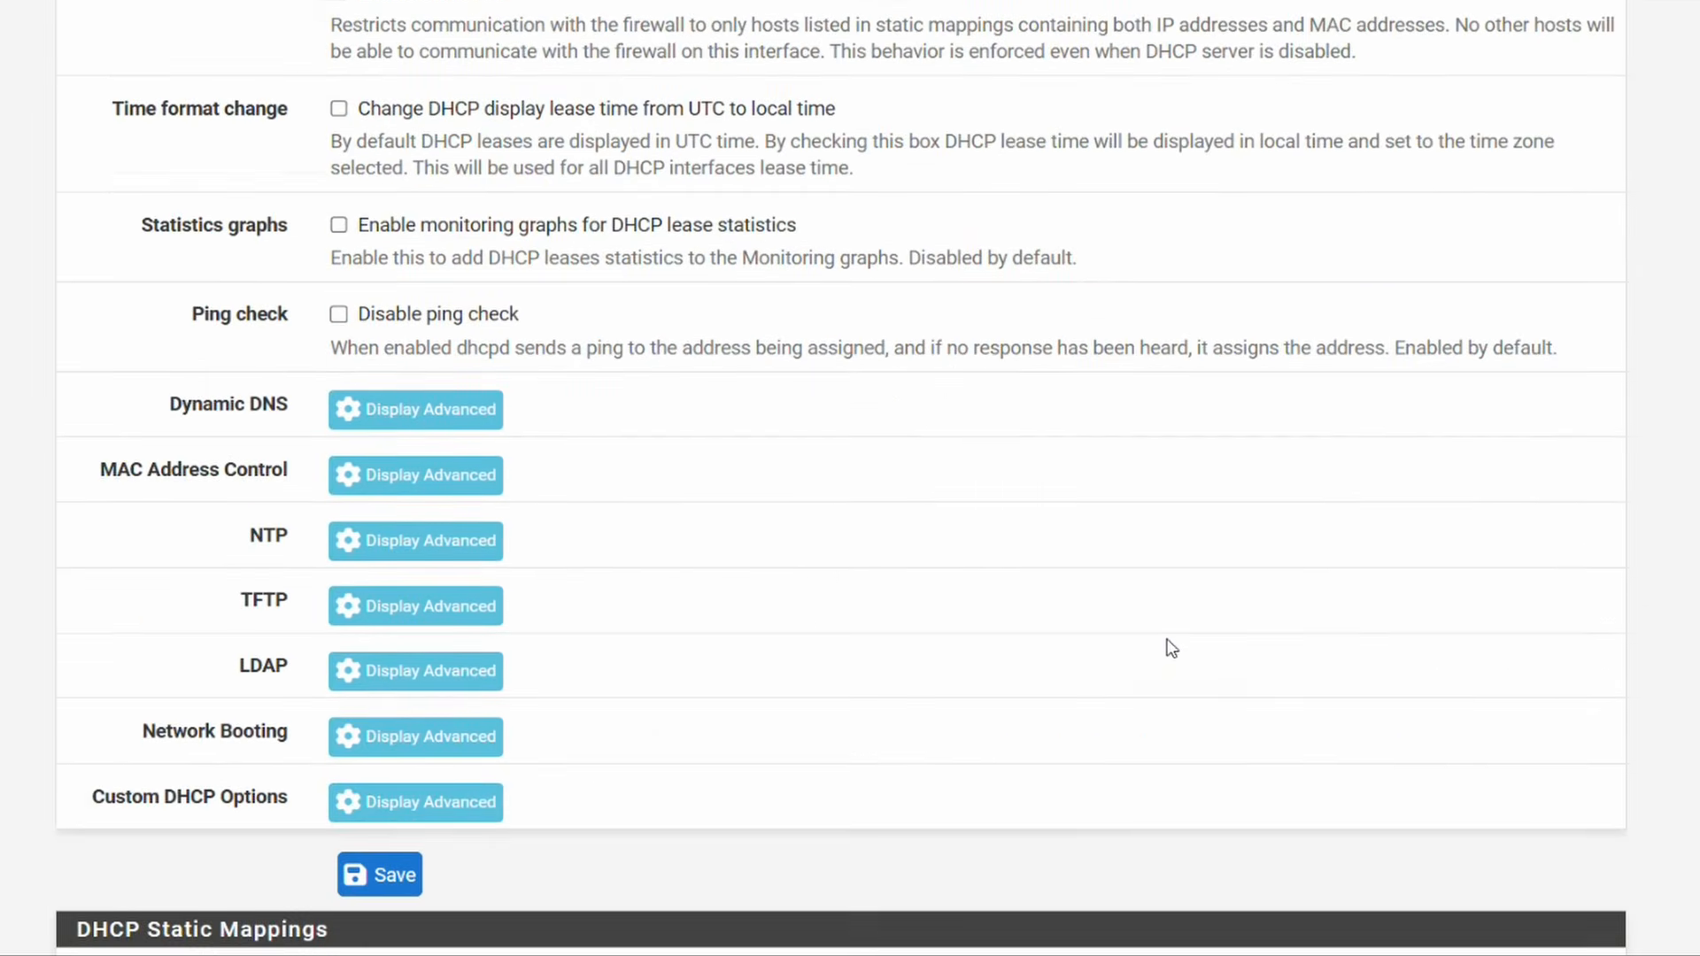
pyautogui.scroll(-3, 1171, 649)
pyautogui.click(394, 655)
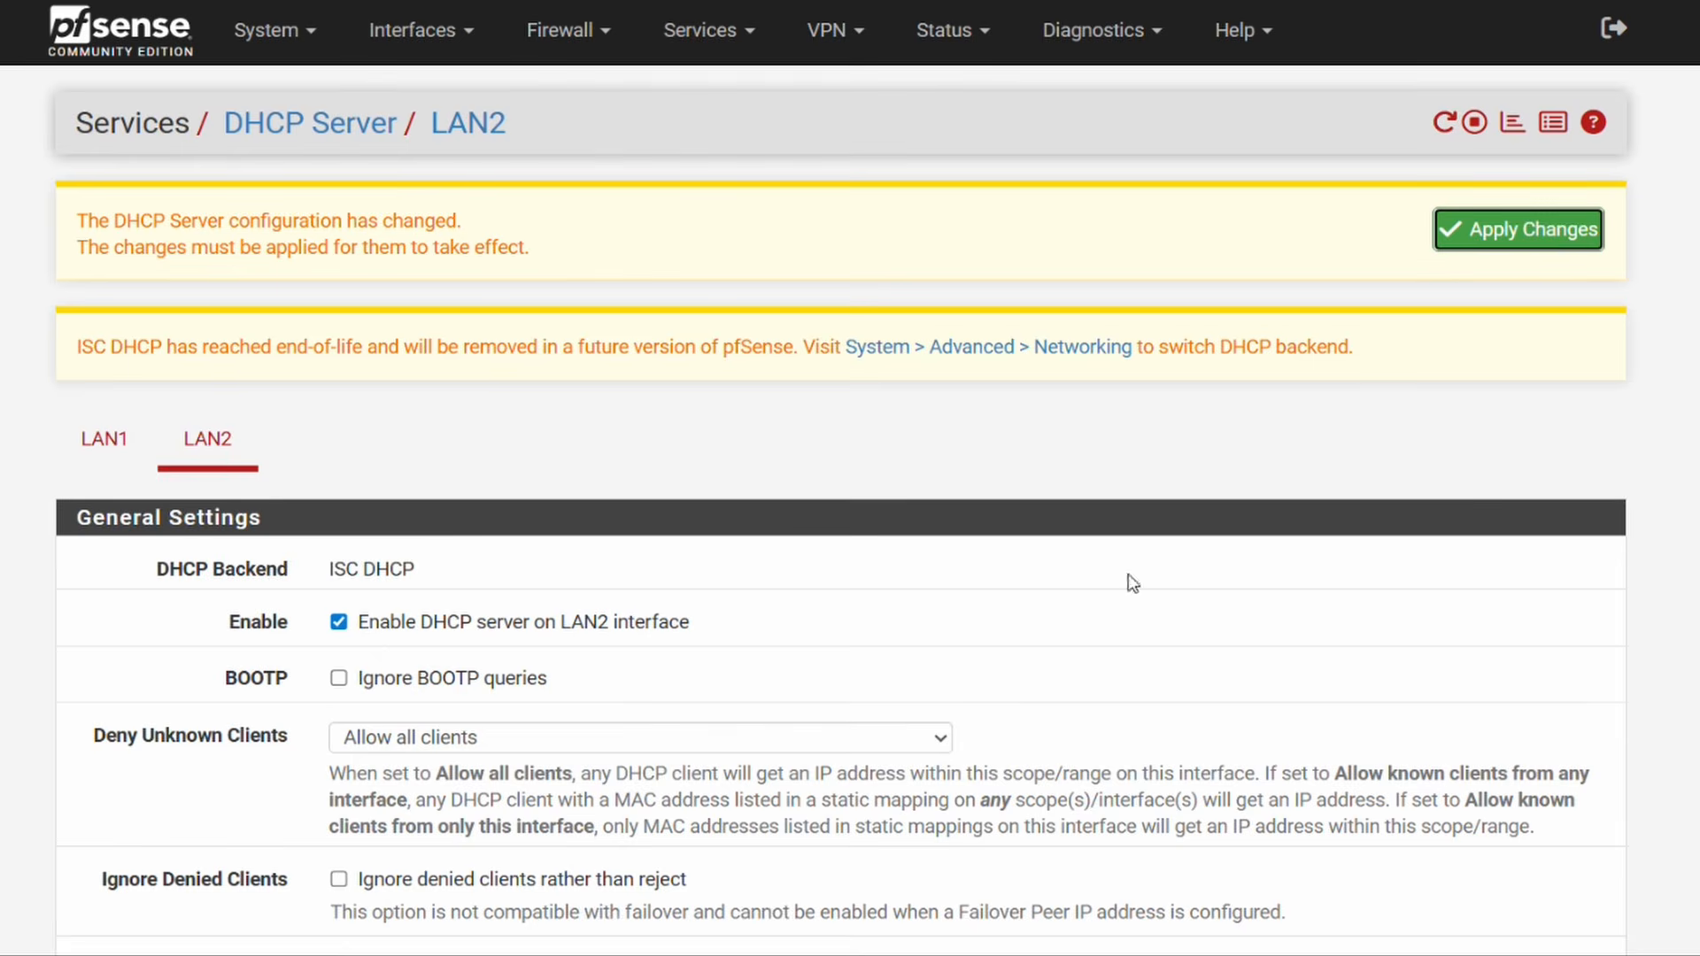
pyautogui.click(1532, 232)
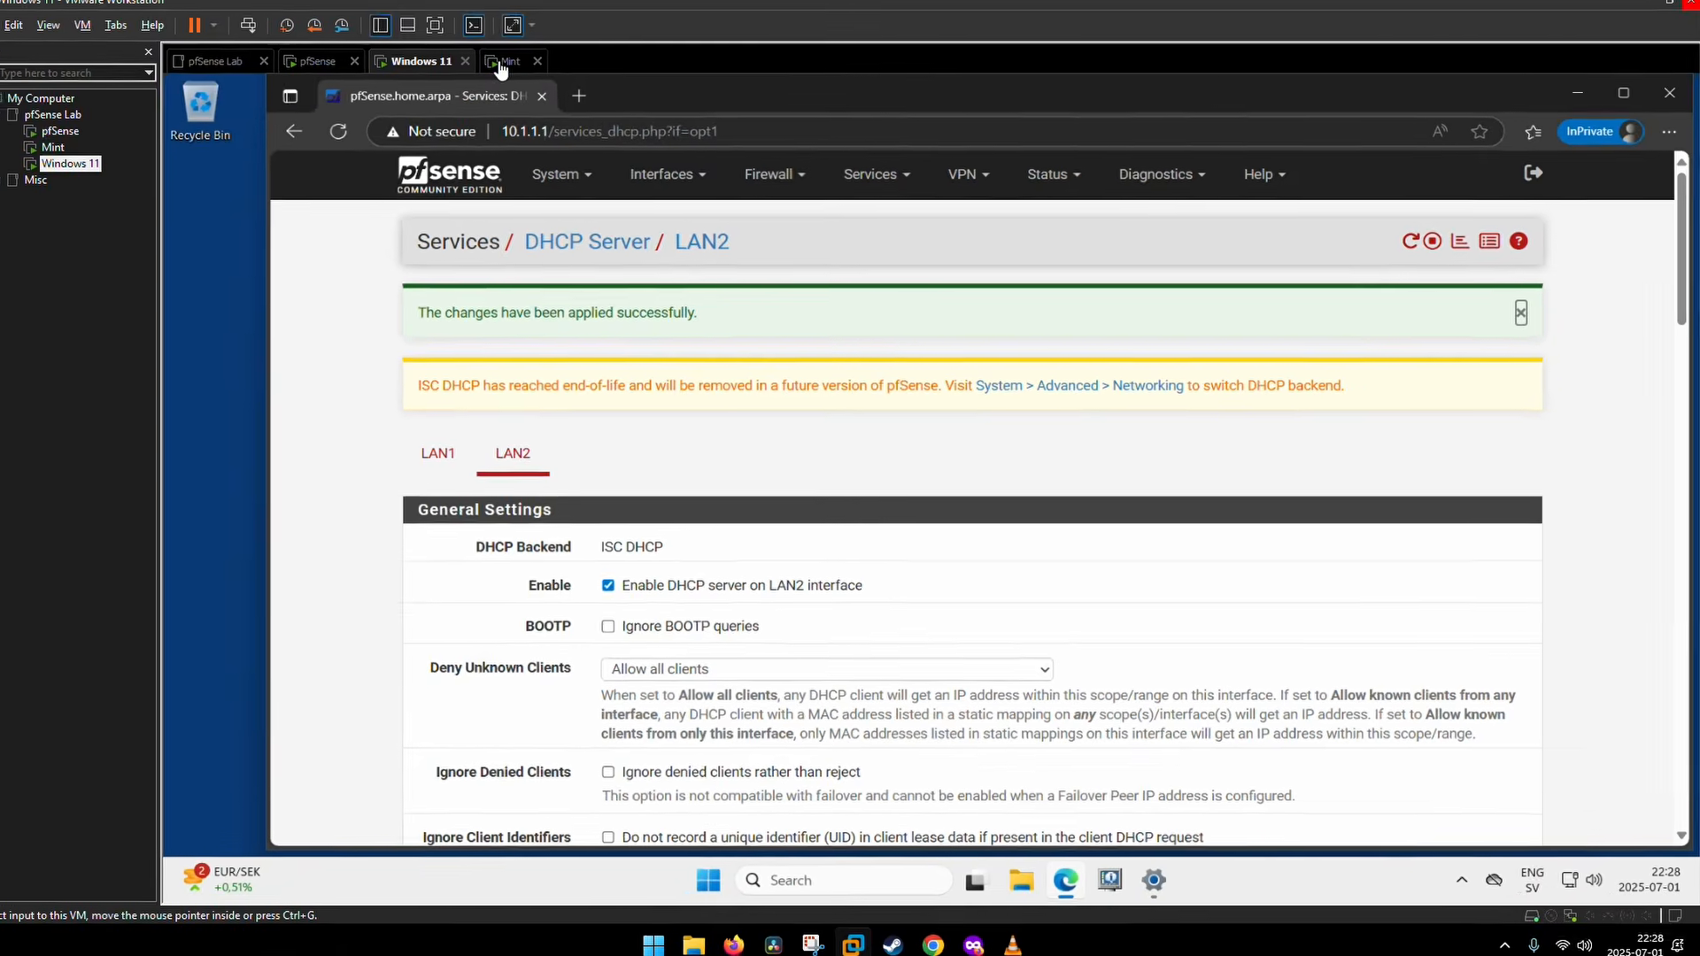
pyautogui.click(496, 54)
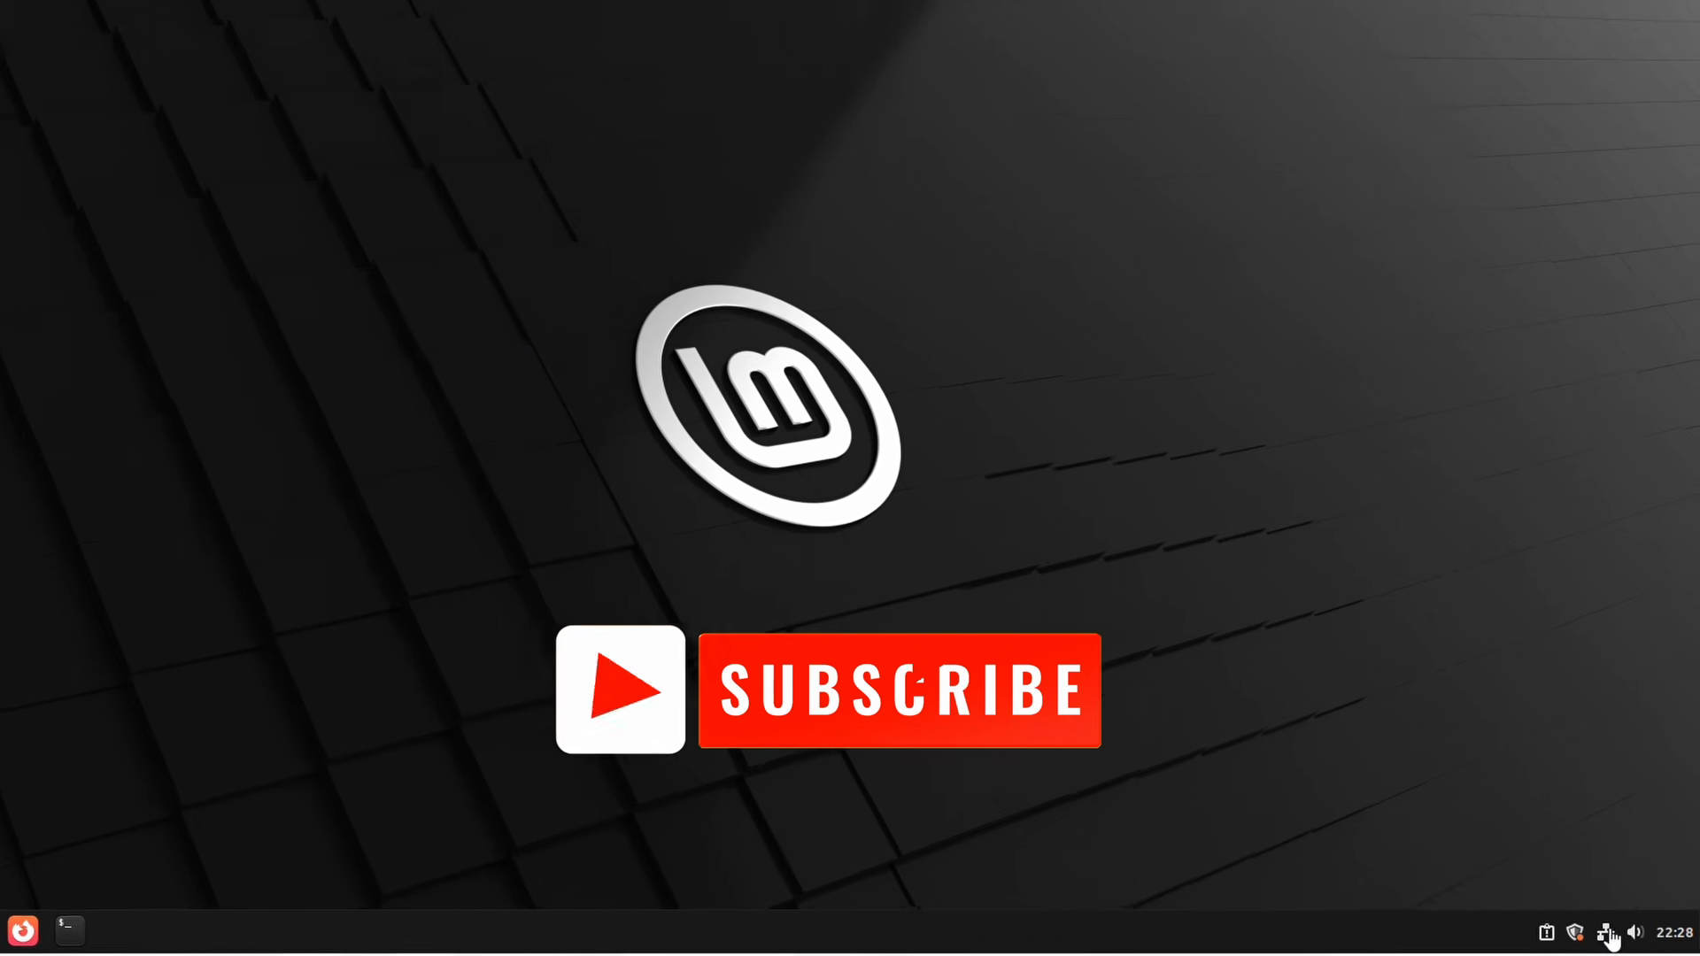
pyautogui.click(1606, 934)
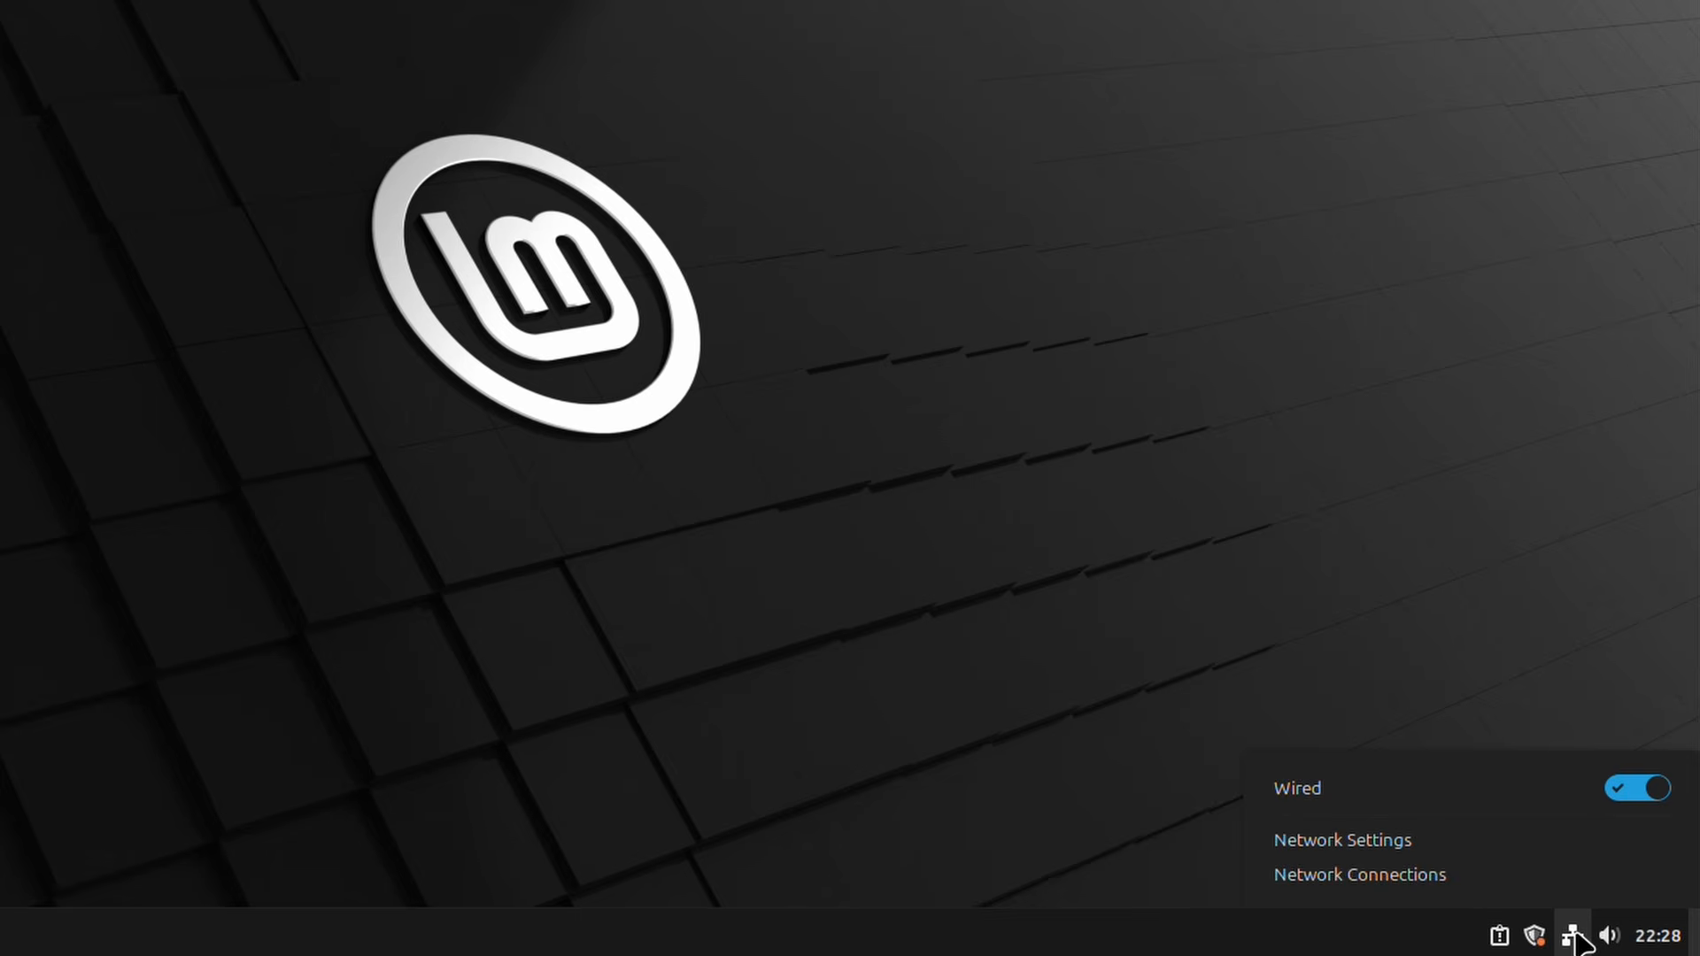
pyautogui.click(1491, 855)
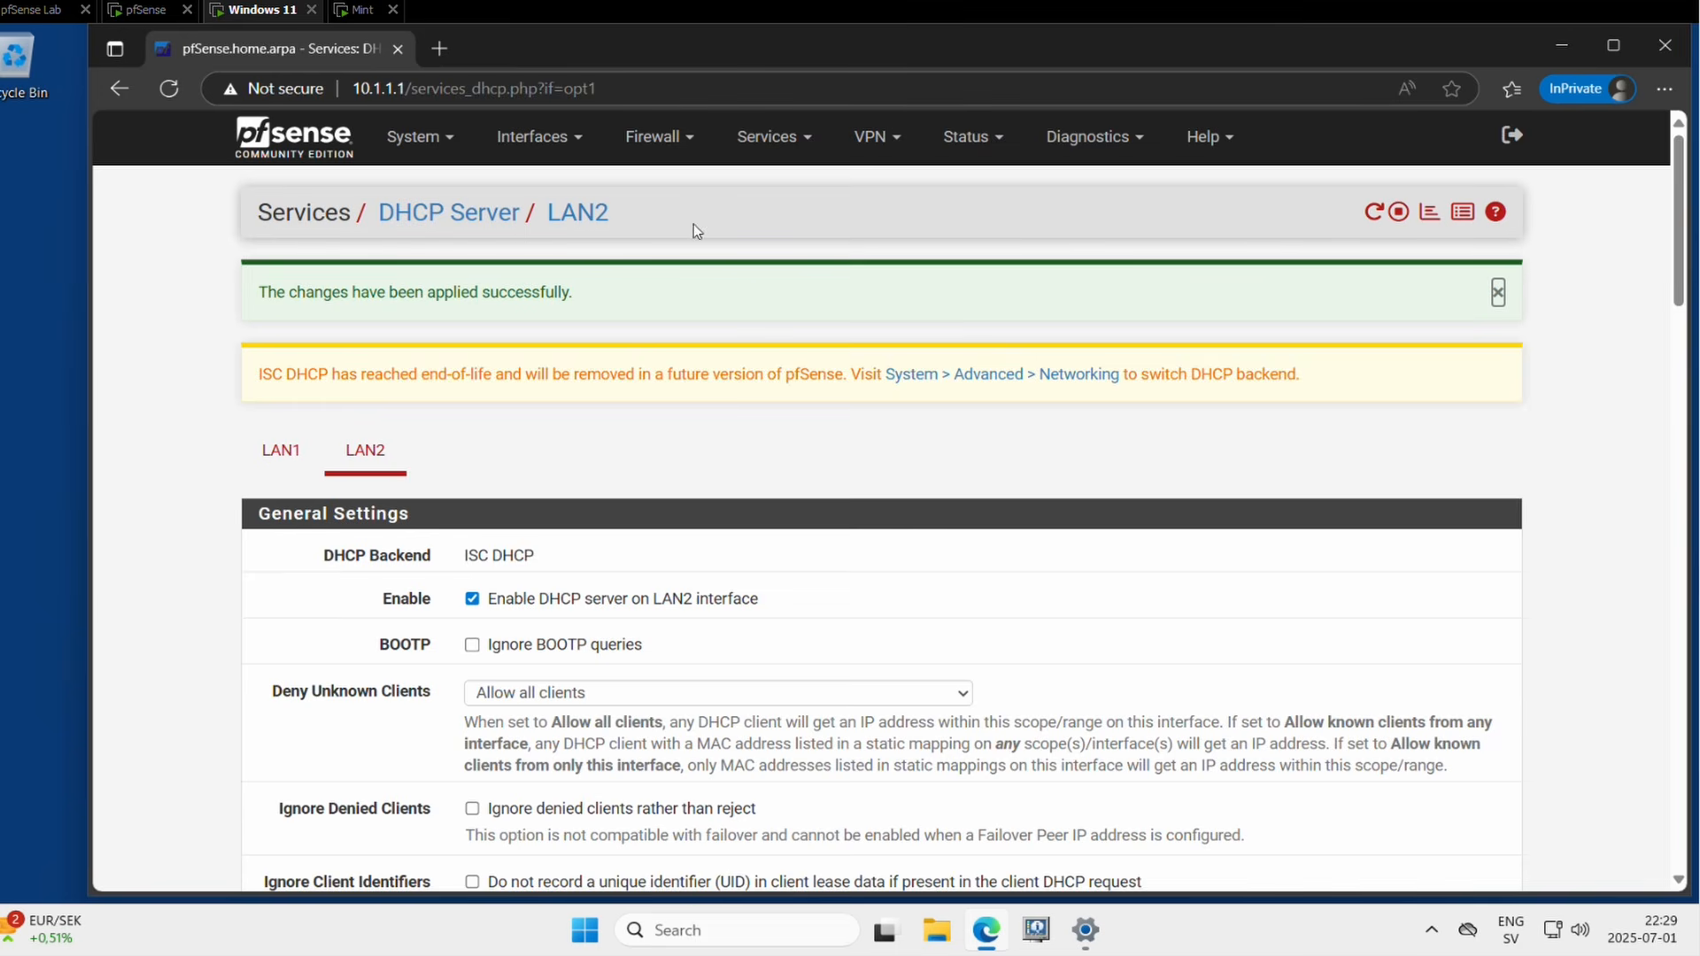
# Step: Delete LAN1's default IPv6 allow rule, then view the empty LAN2 rule list
pyautogui.click(646, 149)
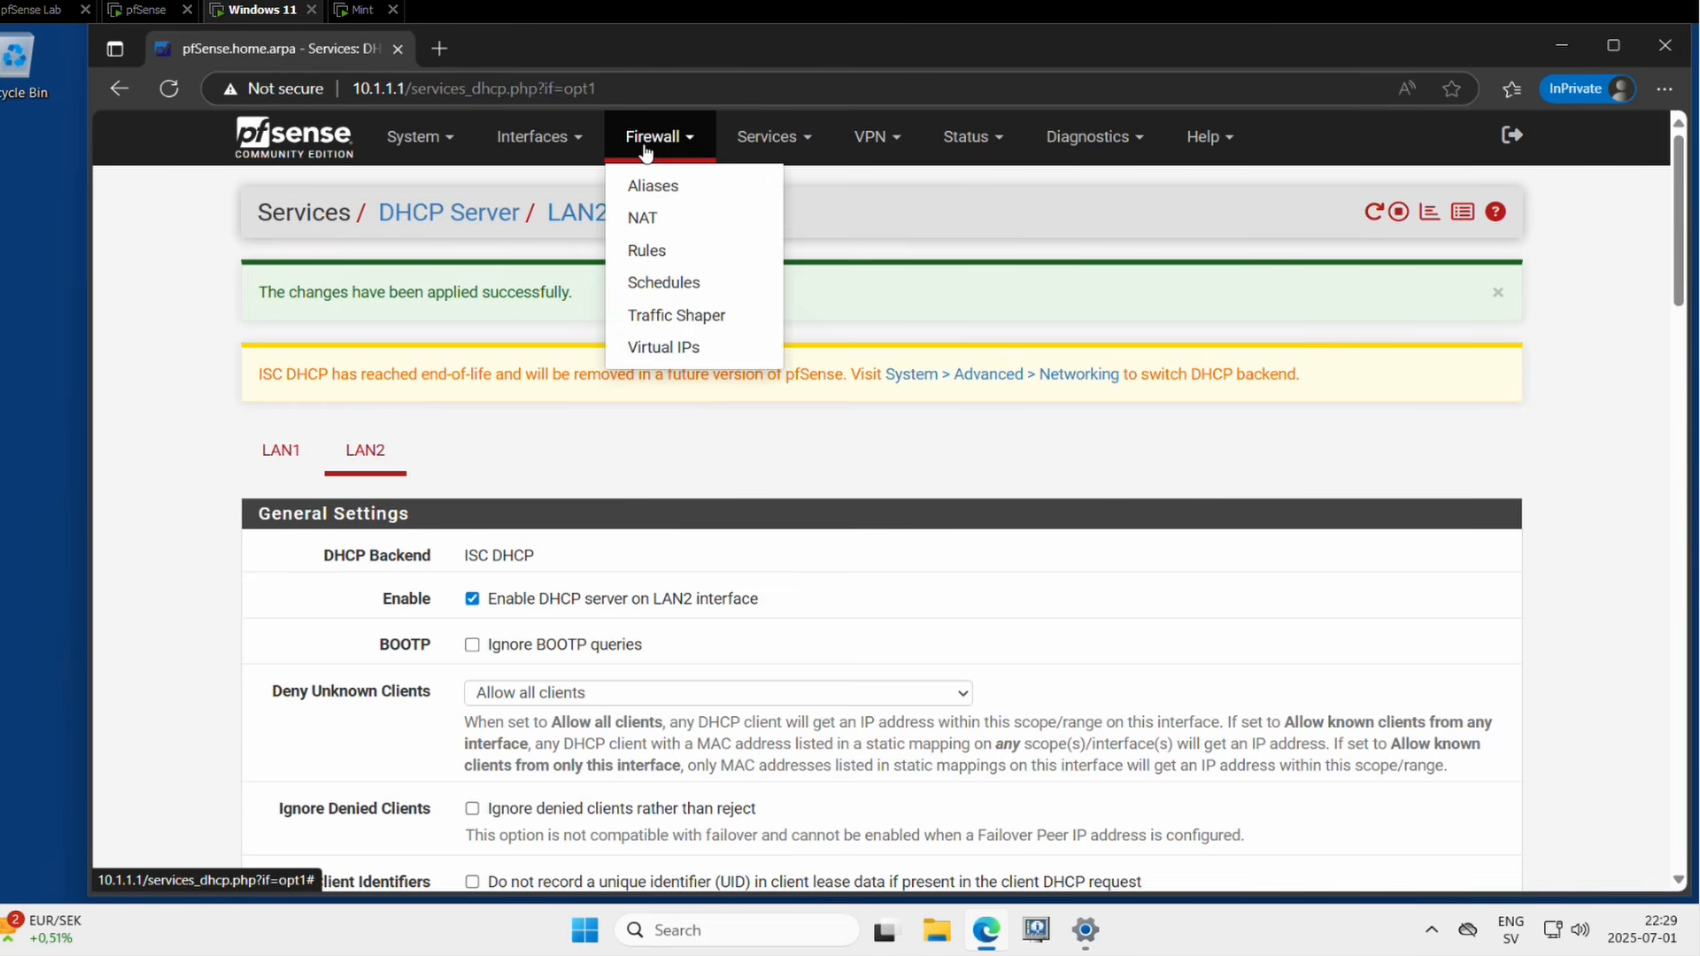
pyautogui.click(678, 262)
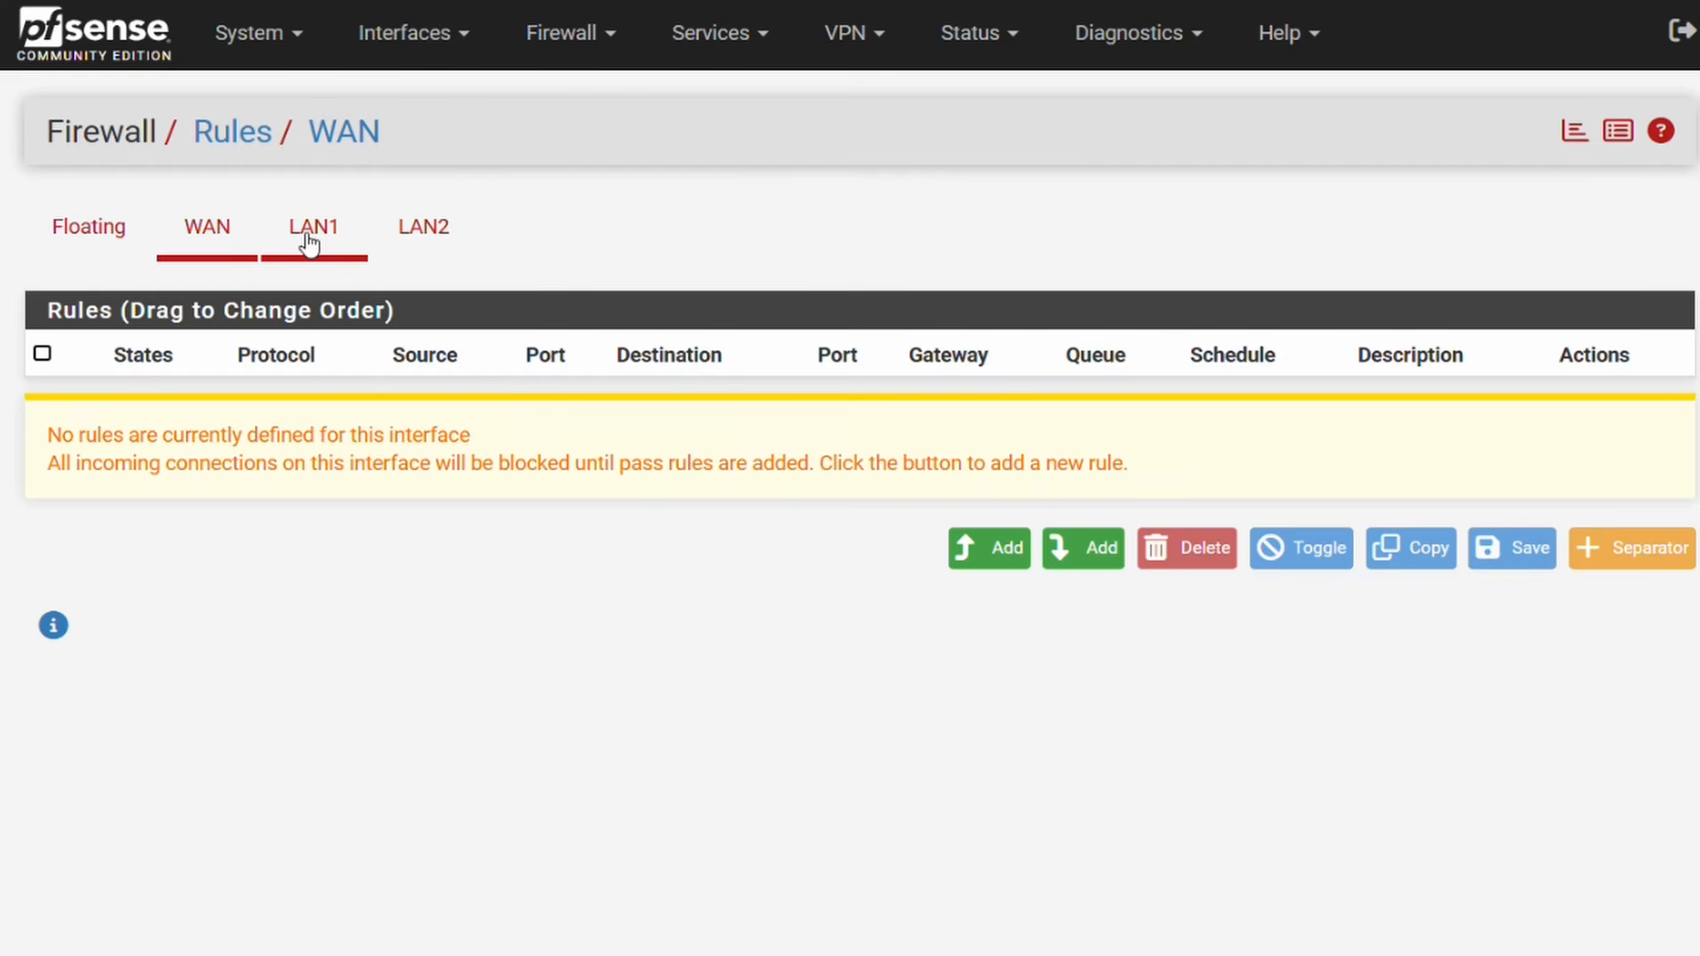
pyautogui.click(307, 235)
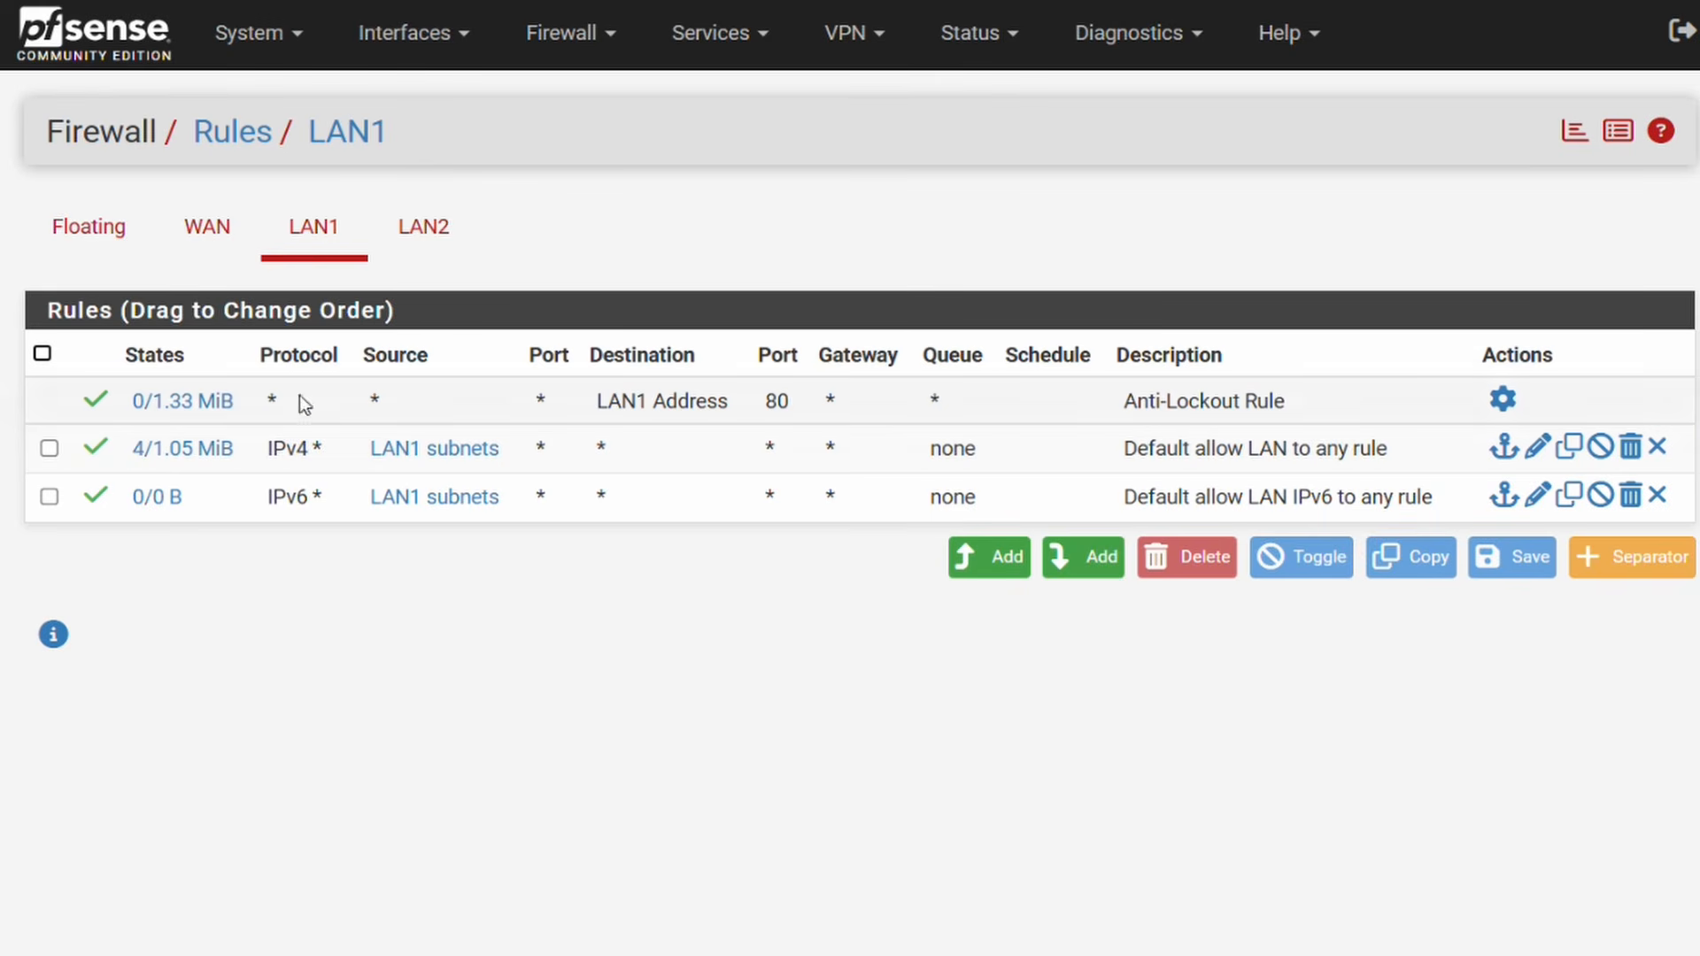
pyautogui.click(50, 501)
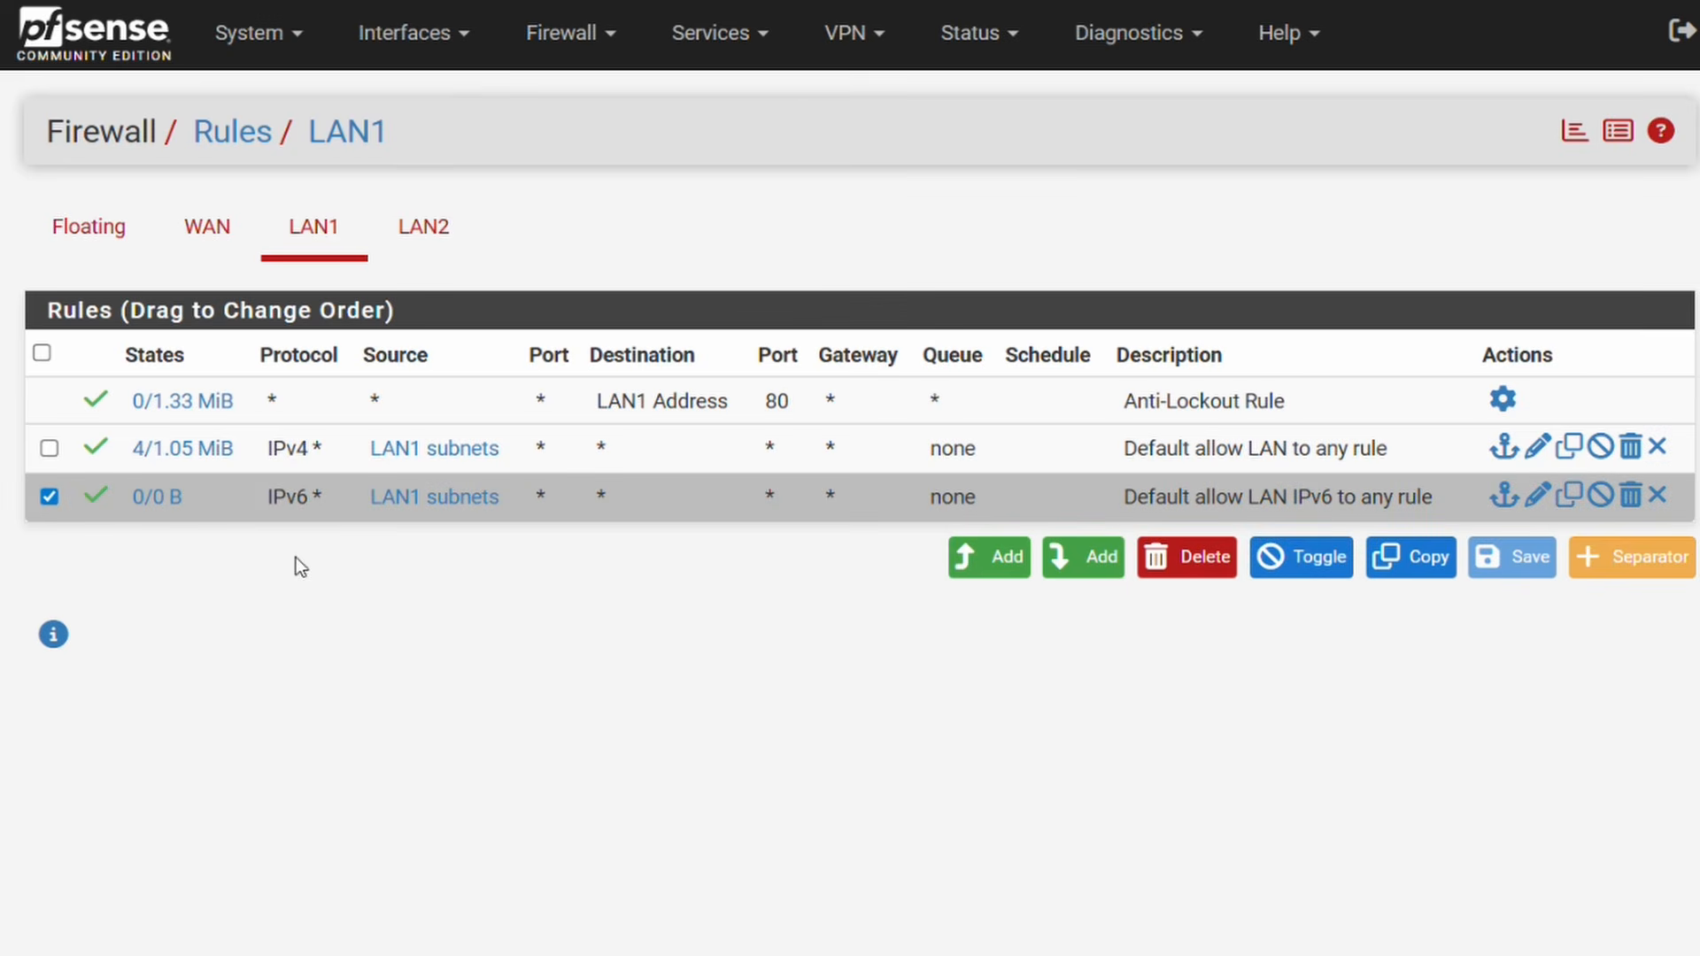
pyautogui.click(1199, 579)
pyautogui.click(1018, 142)
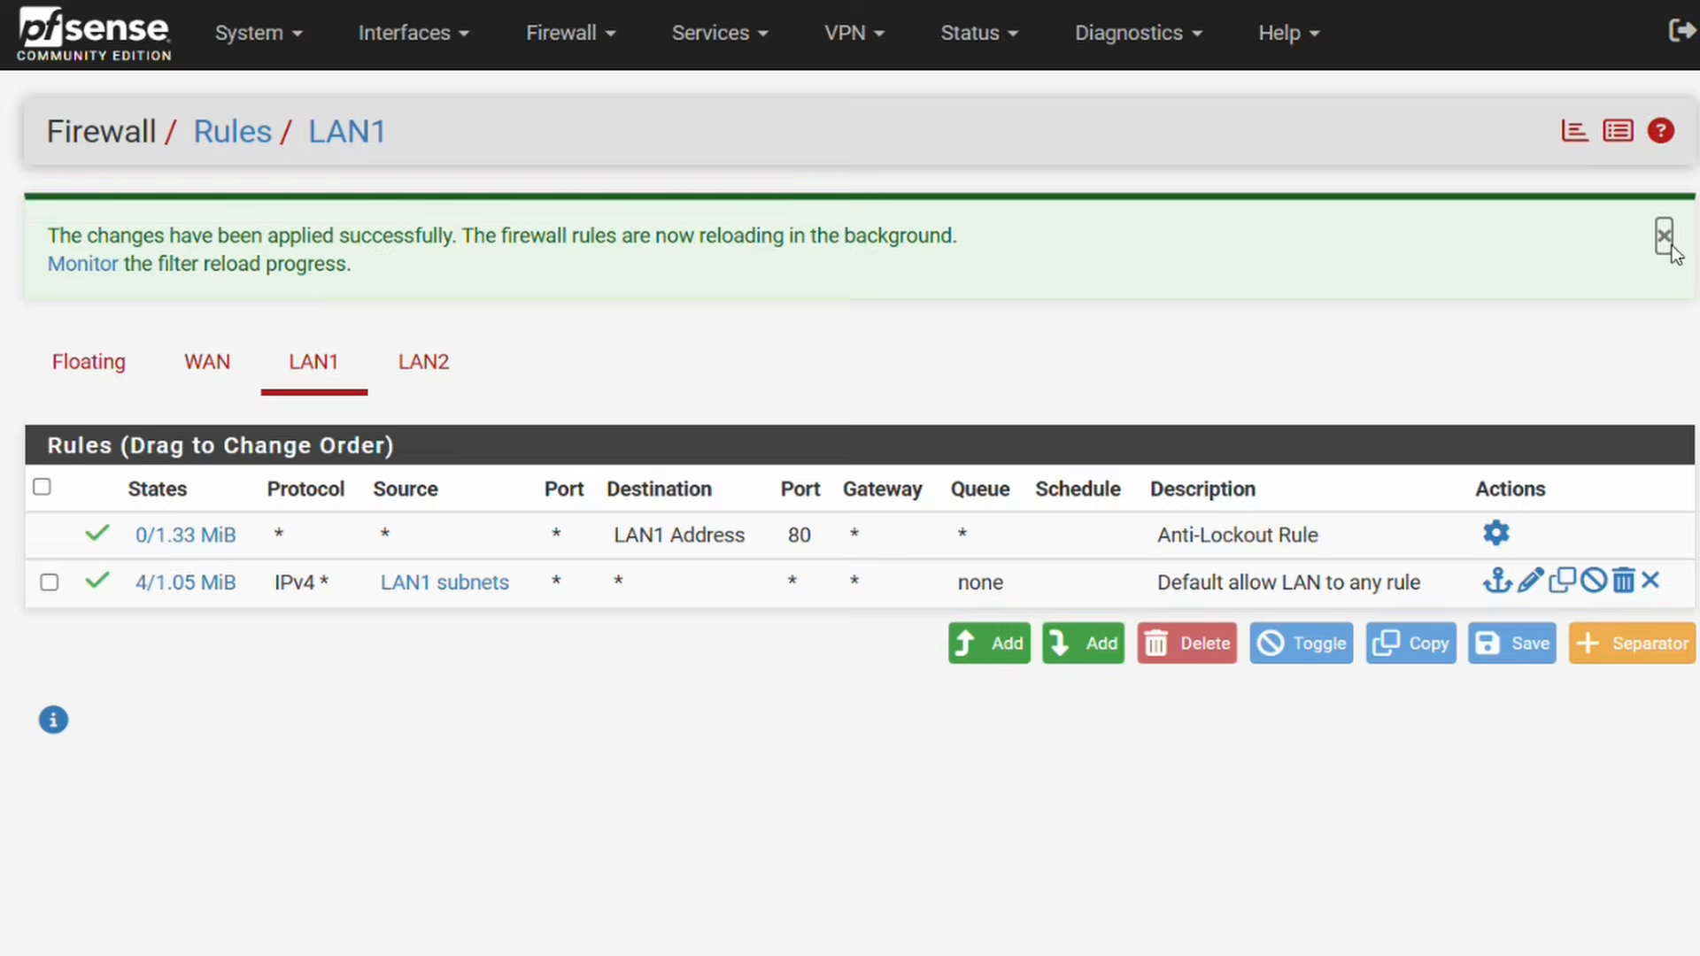
pyautogui.click(1671, 249)
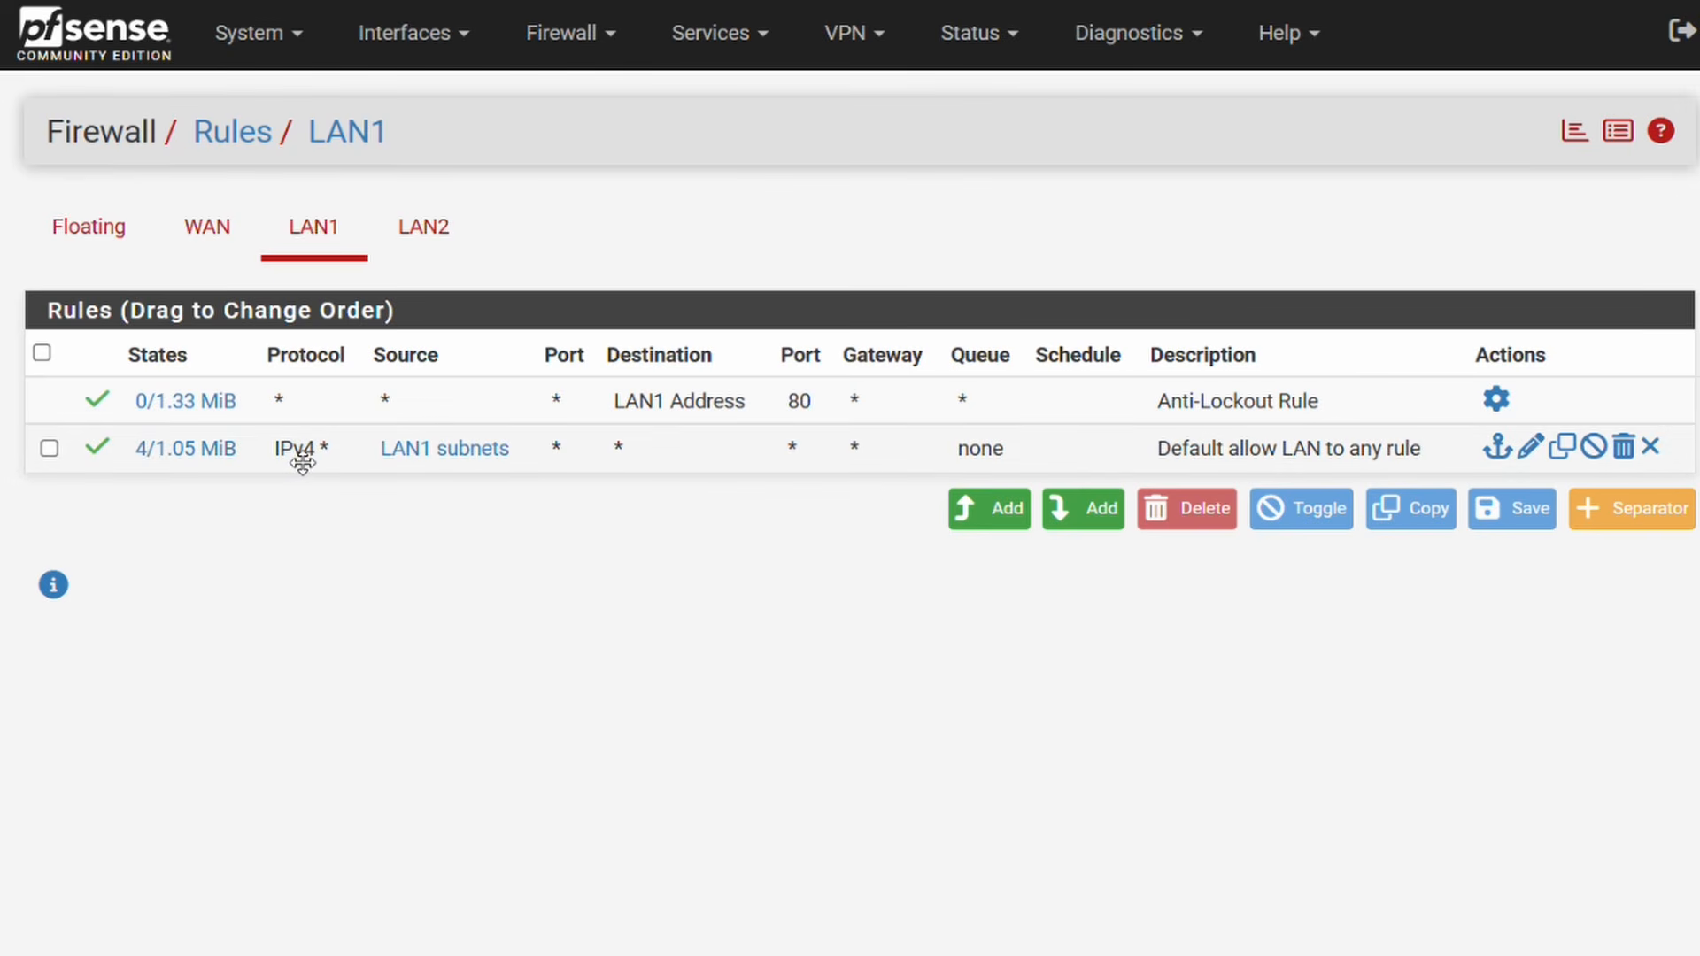
pyautogui.moveTo(404, 470)
pyautogui.click(432, 233)
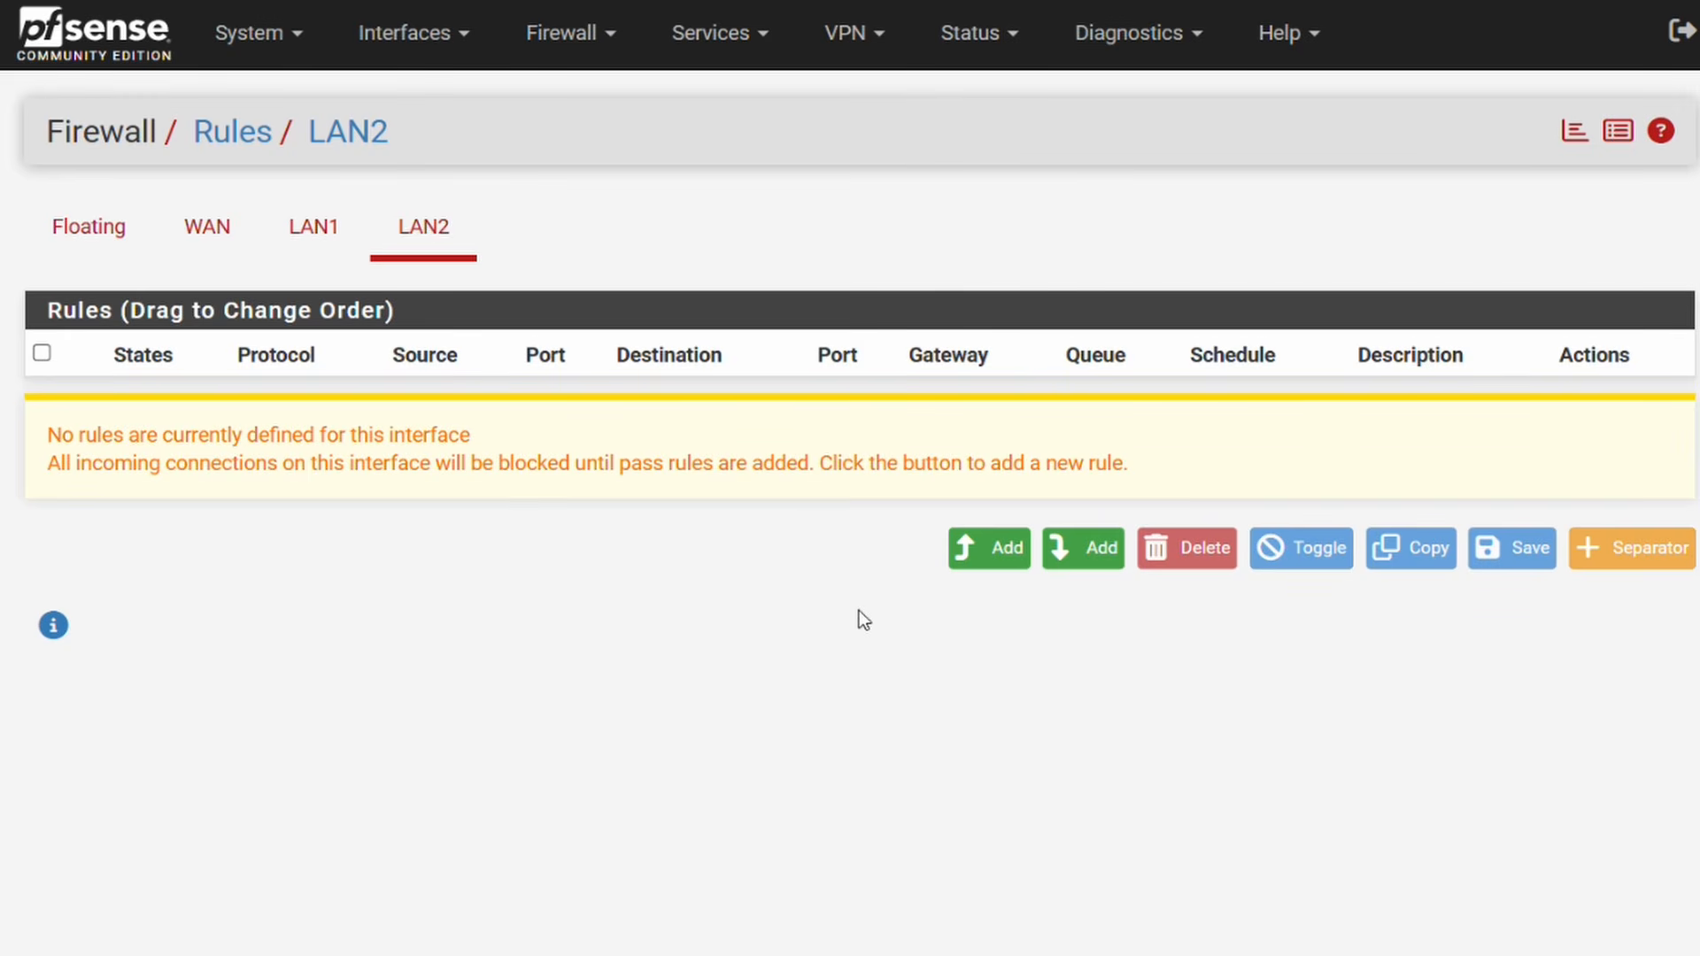
# Step: Add a LAN2 pass rule for ICMP from LAN2 subnets to any, then save and apply it
pyautogui.click(965, 558)
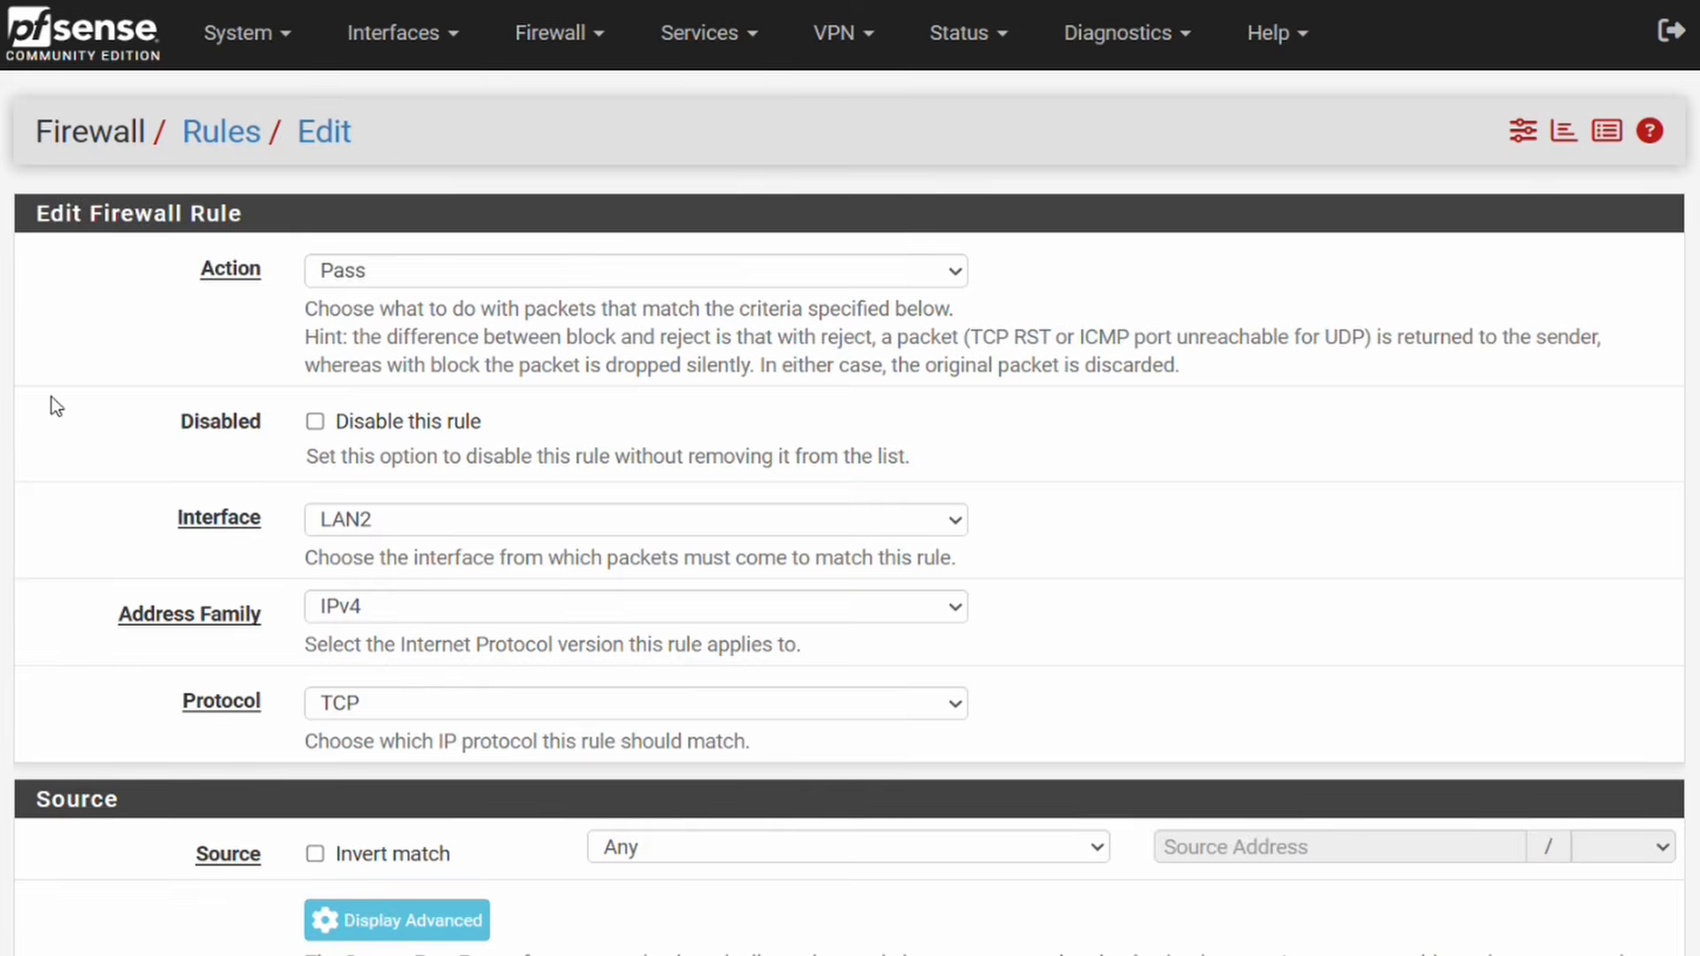
pyautogui.scroll(-2, 51, 396)
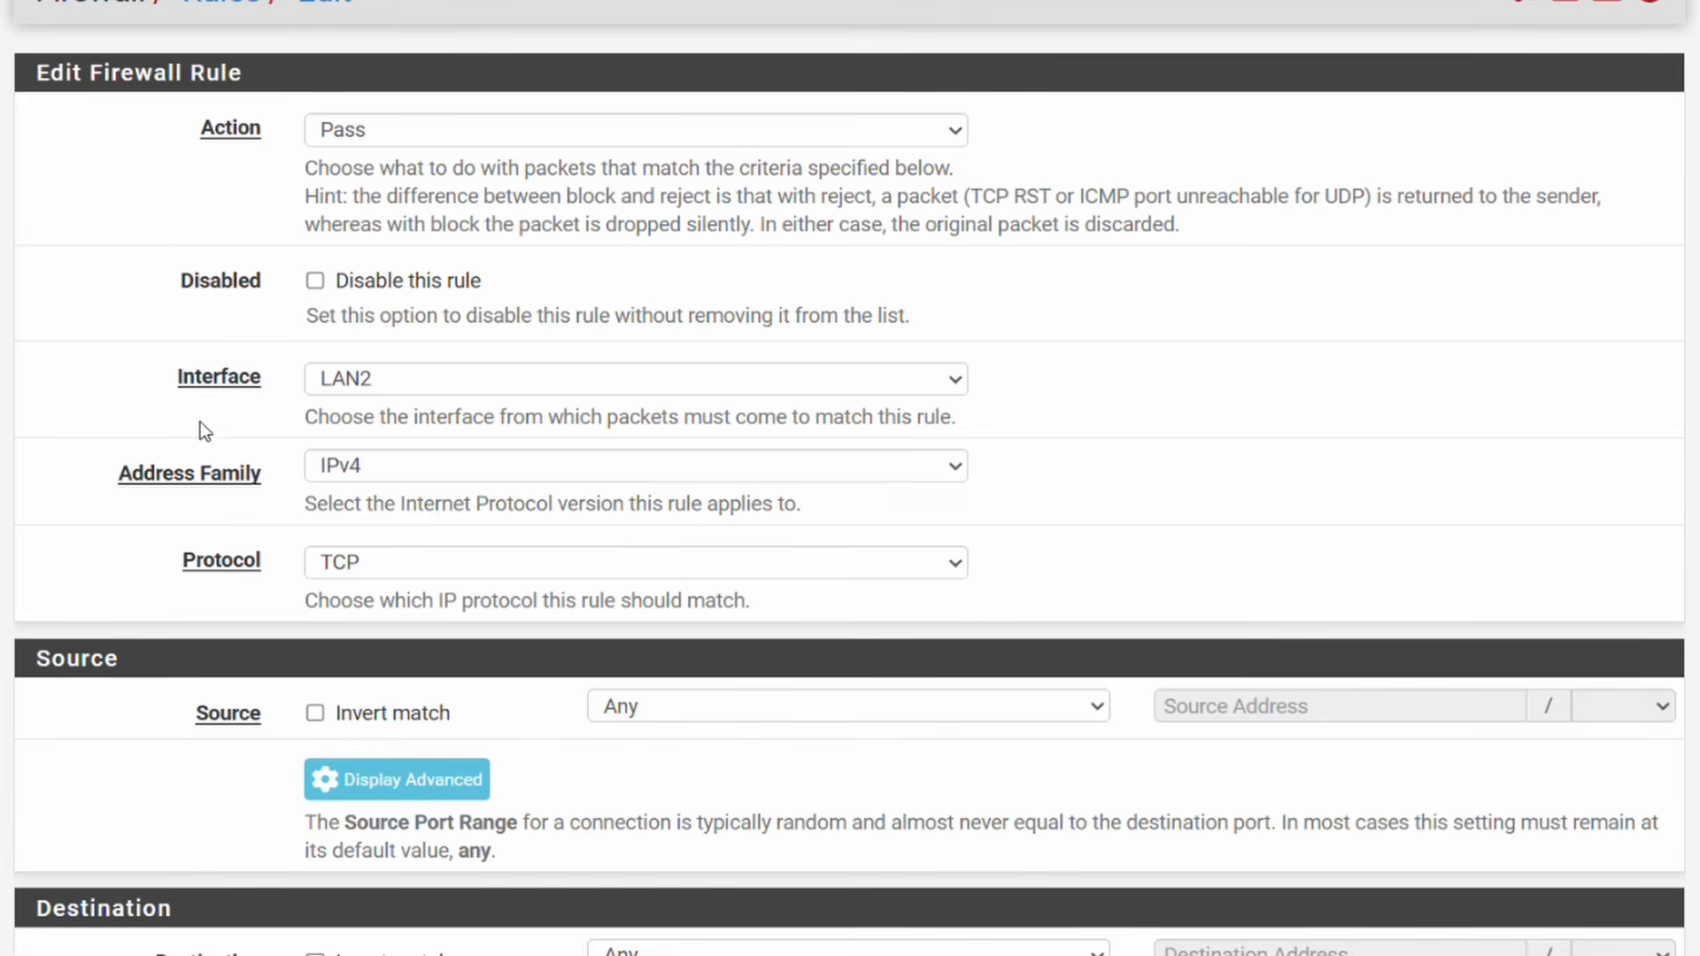
pyautogui.scroll(-2, 168, 443)
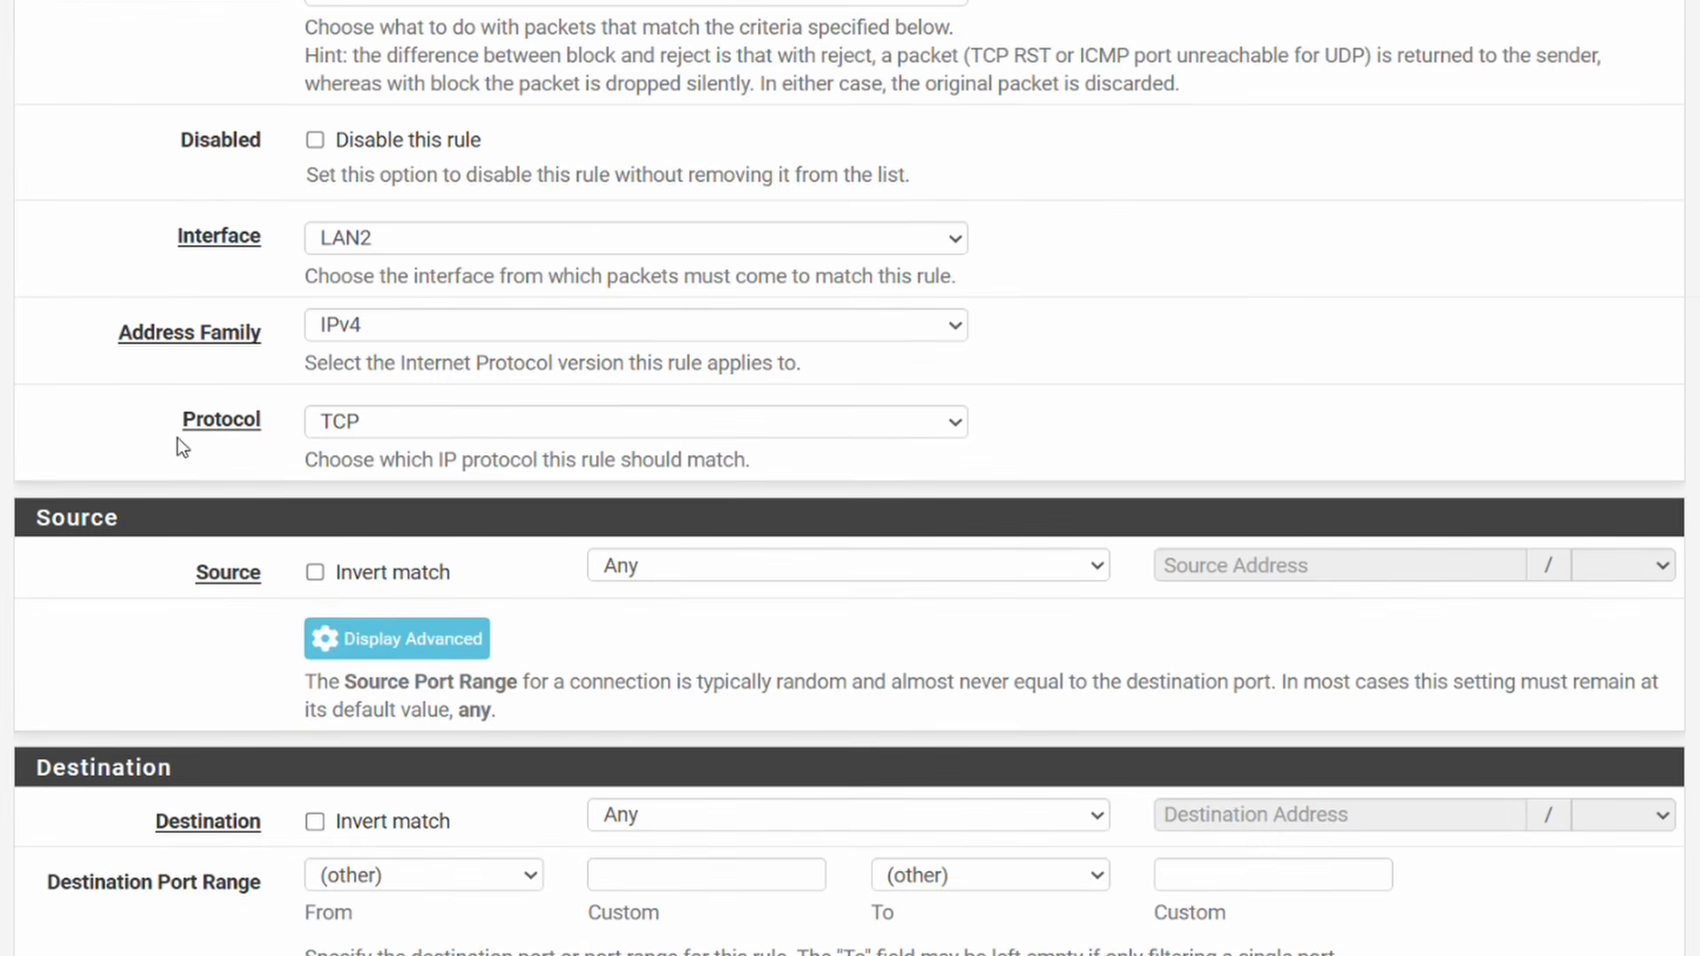
pyautogui.click(339, 423)
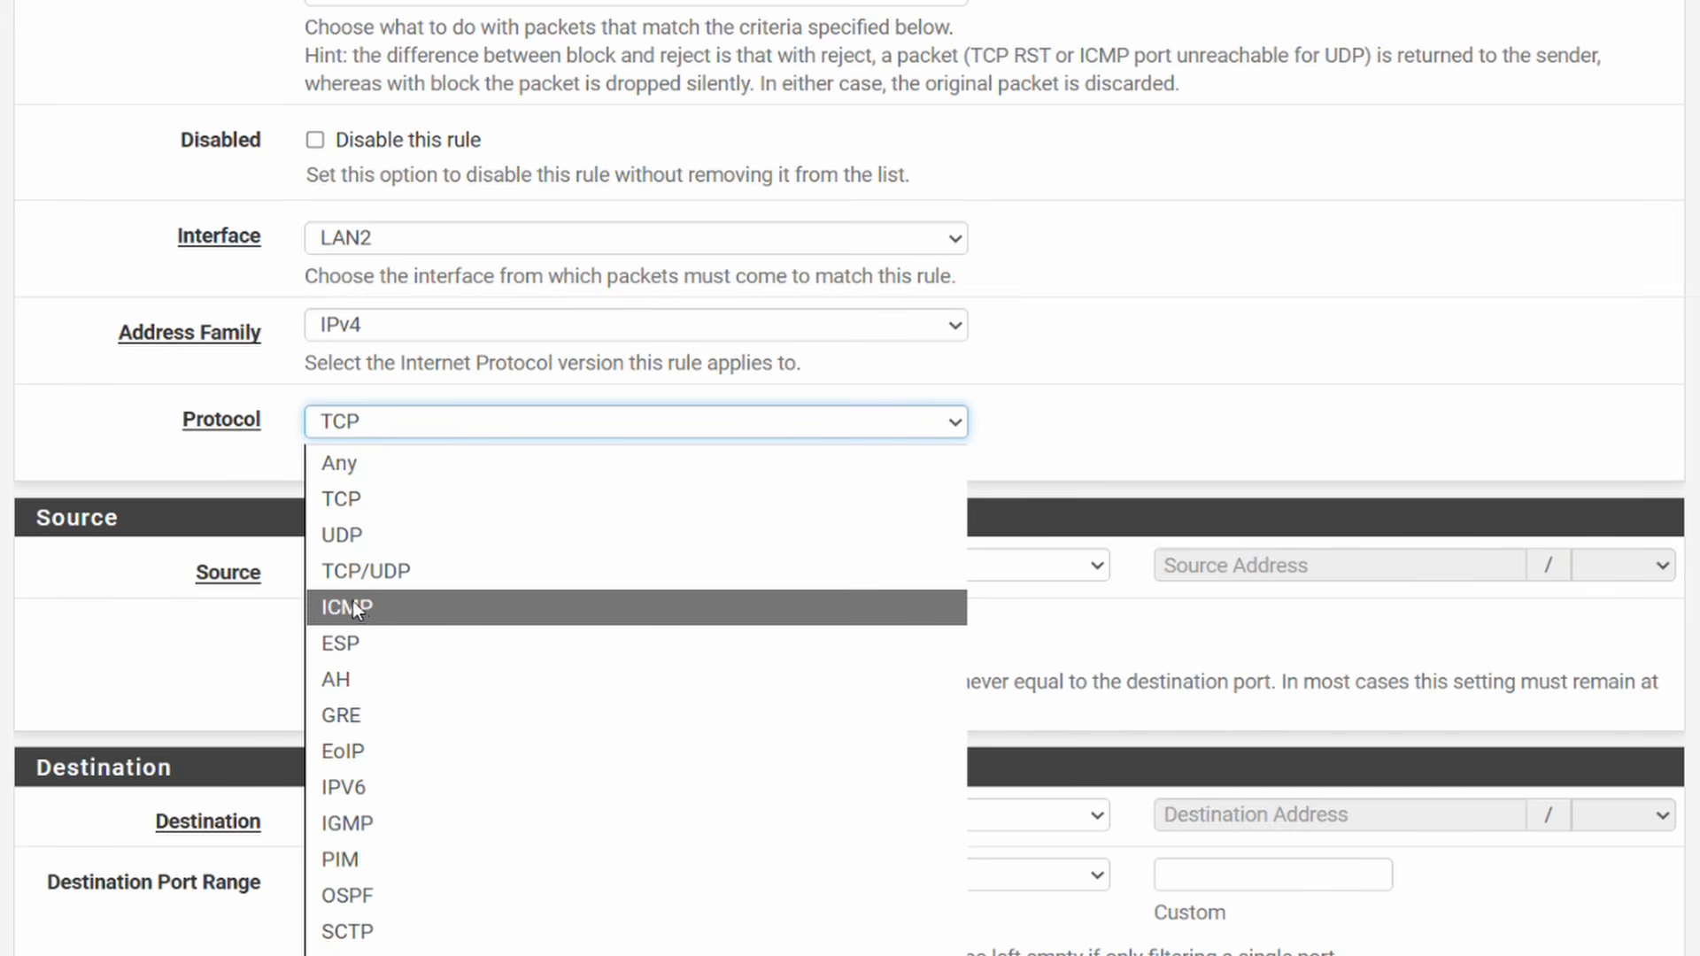
pyautogui.click(400, 606)
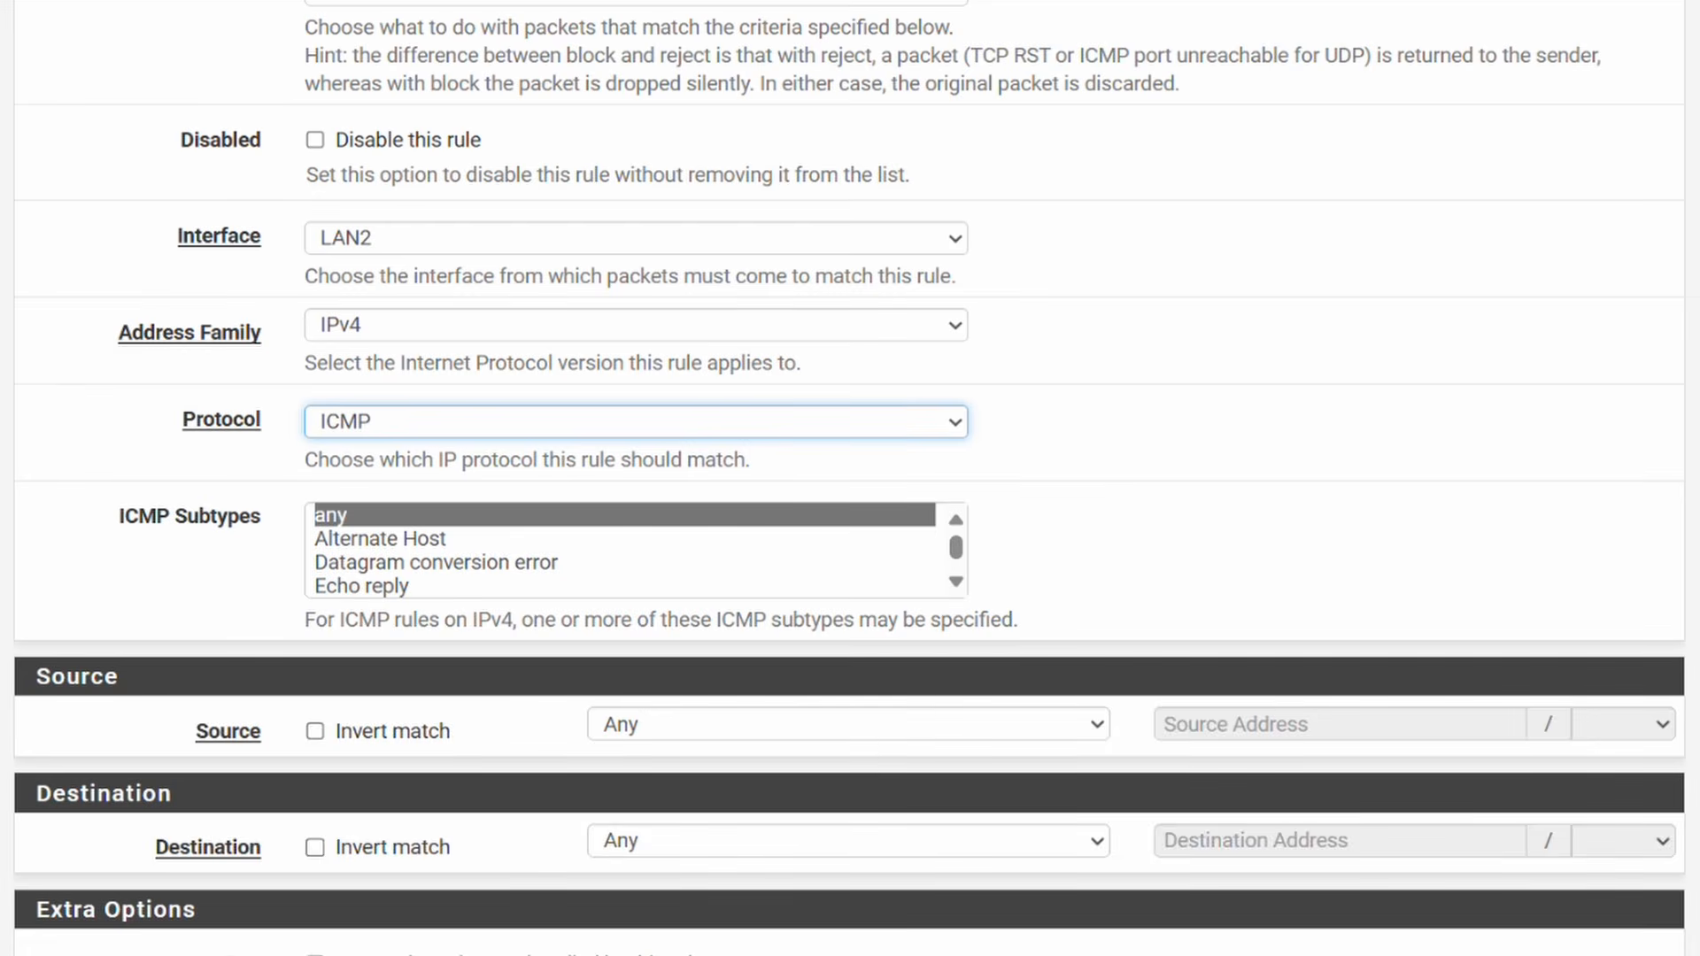
pyautogui.scroll(-2, 850, 478)
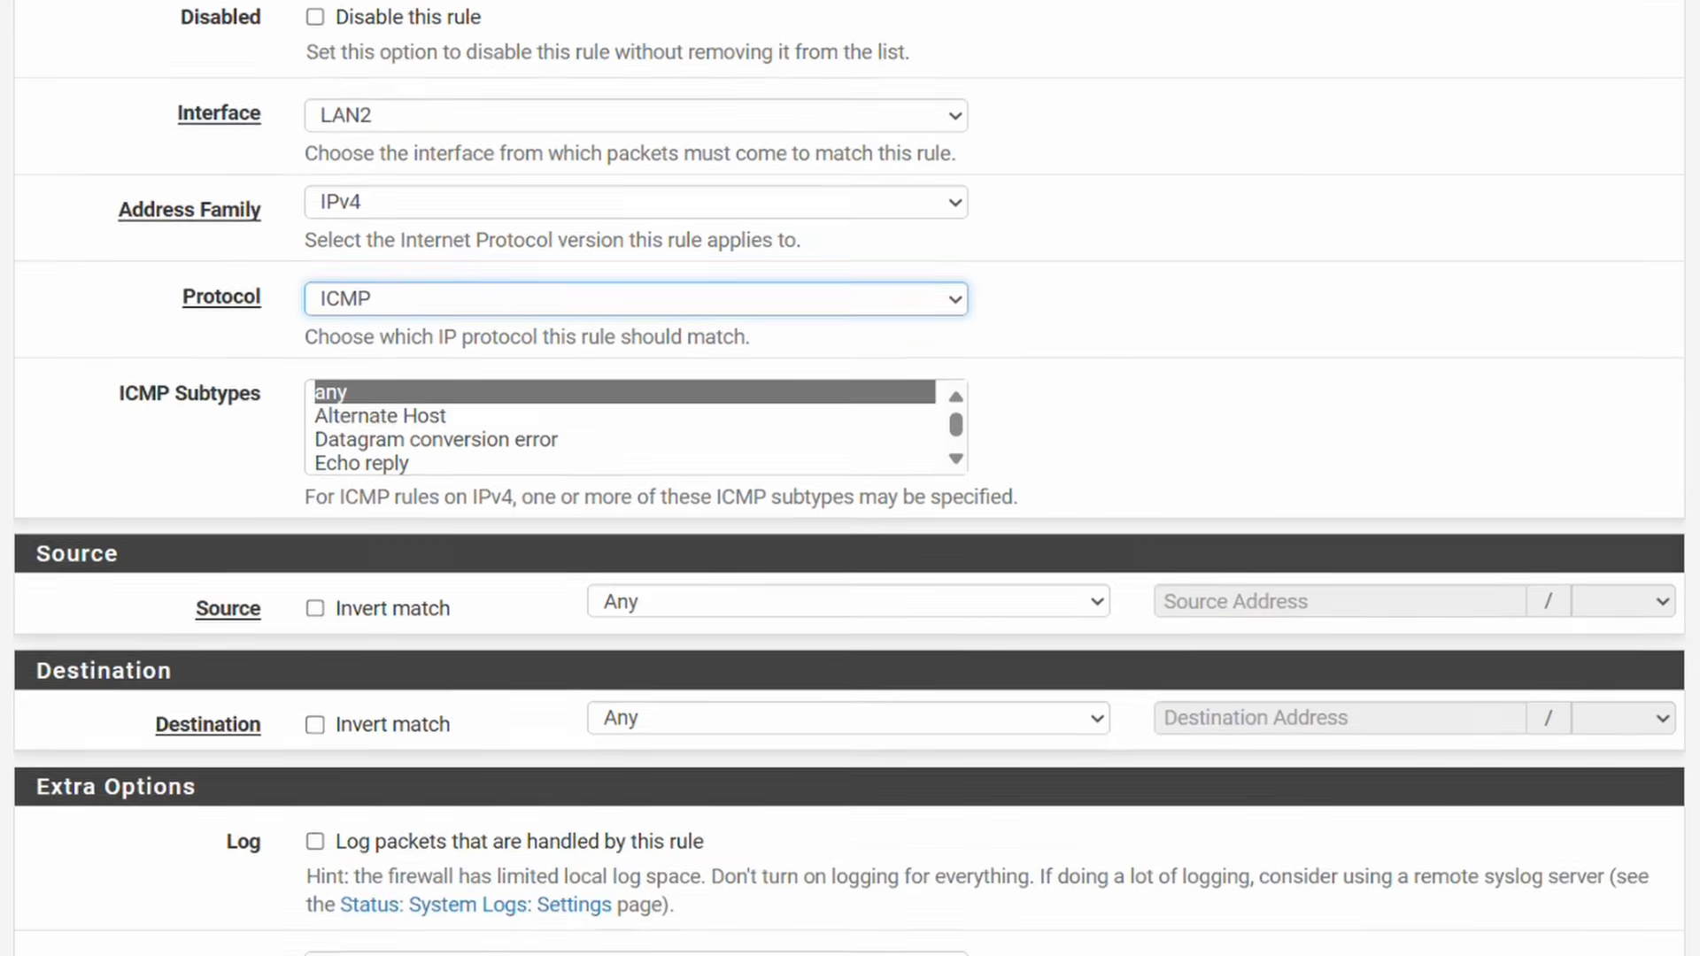
pyautogui.click(929, 510)
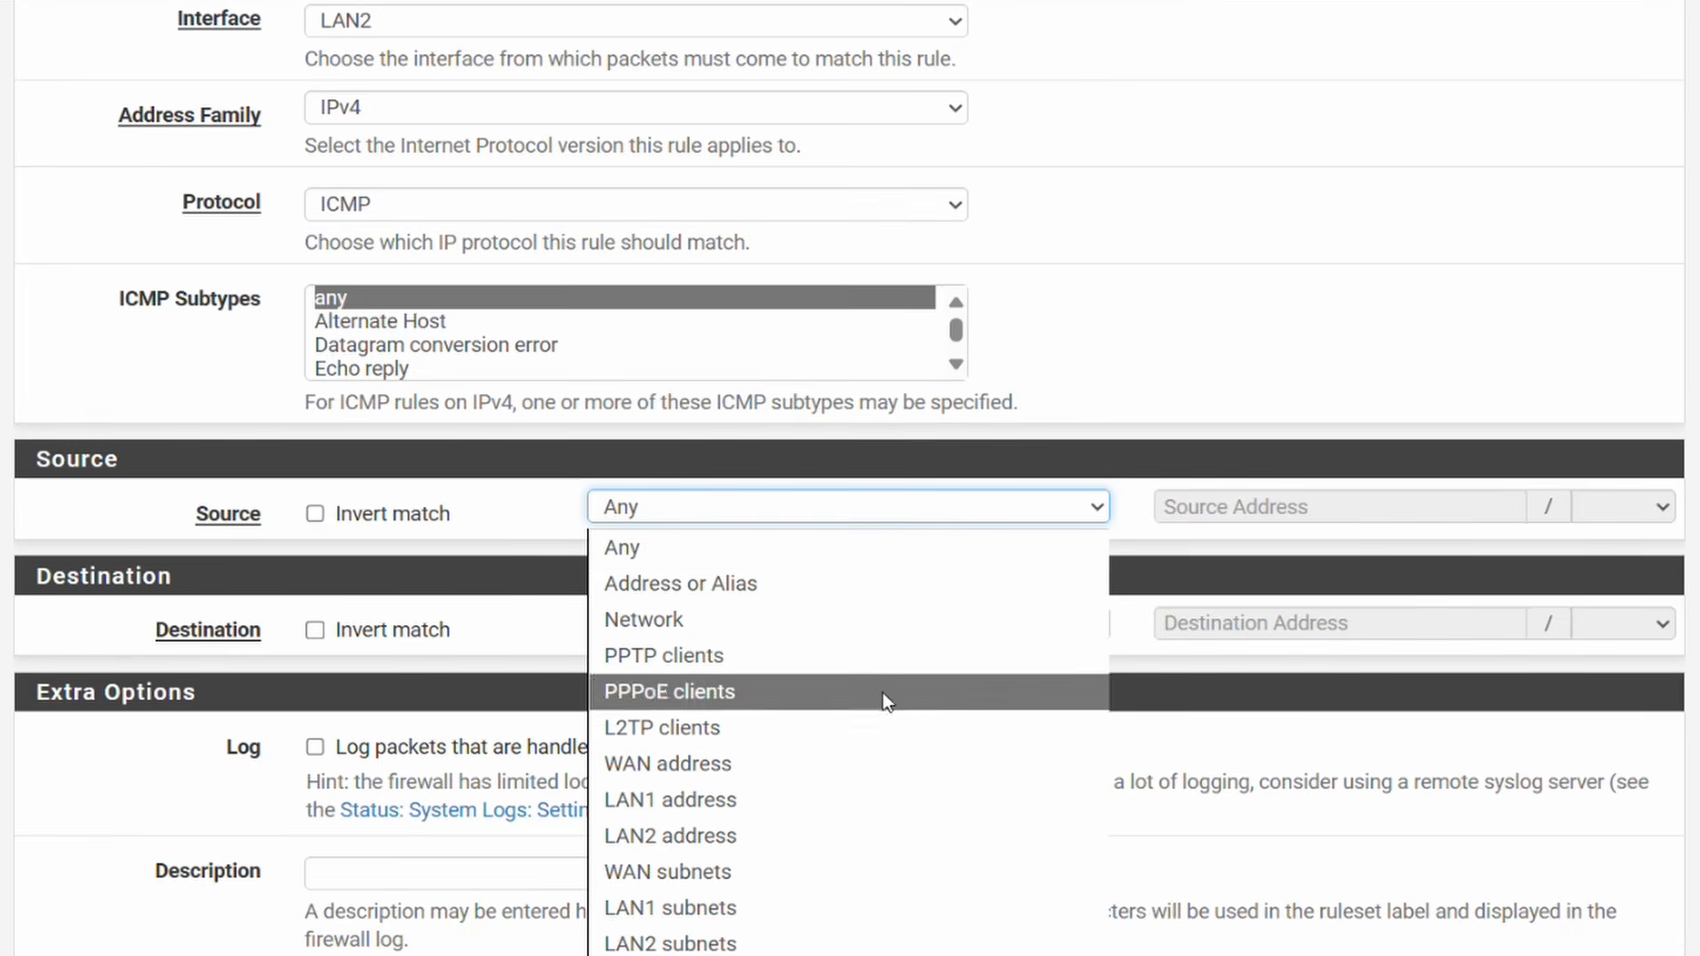
pyautogui.click(805, 944)
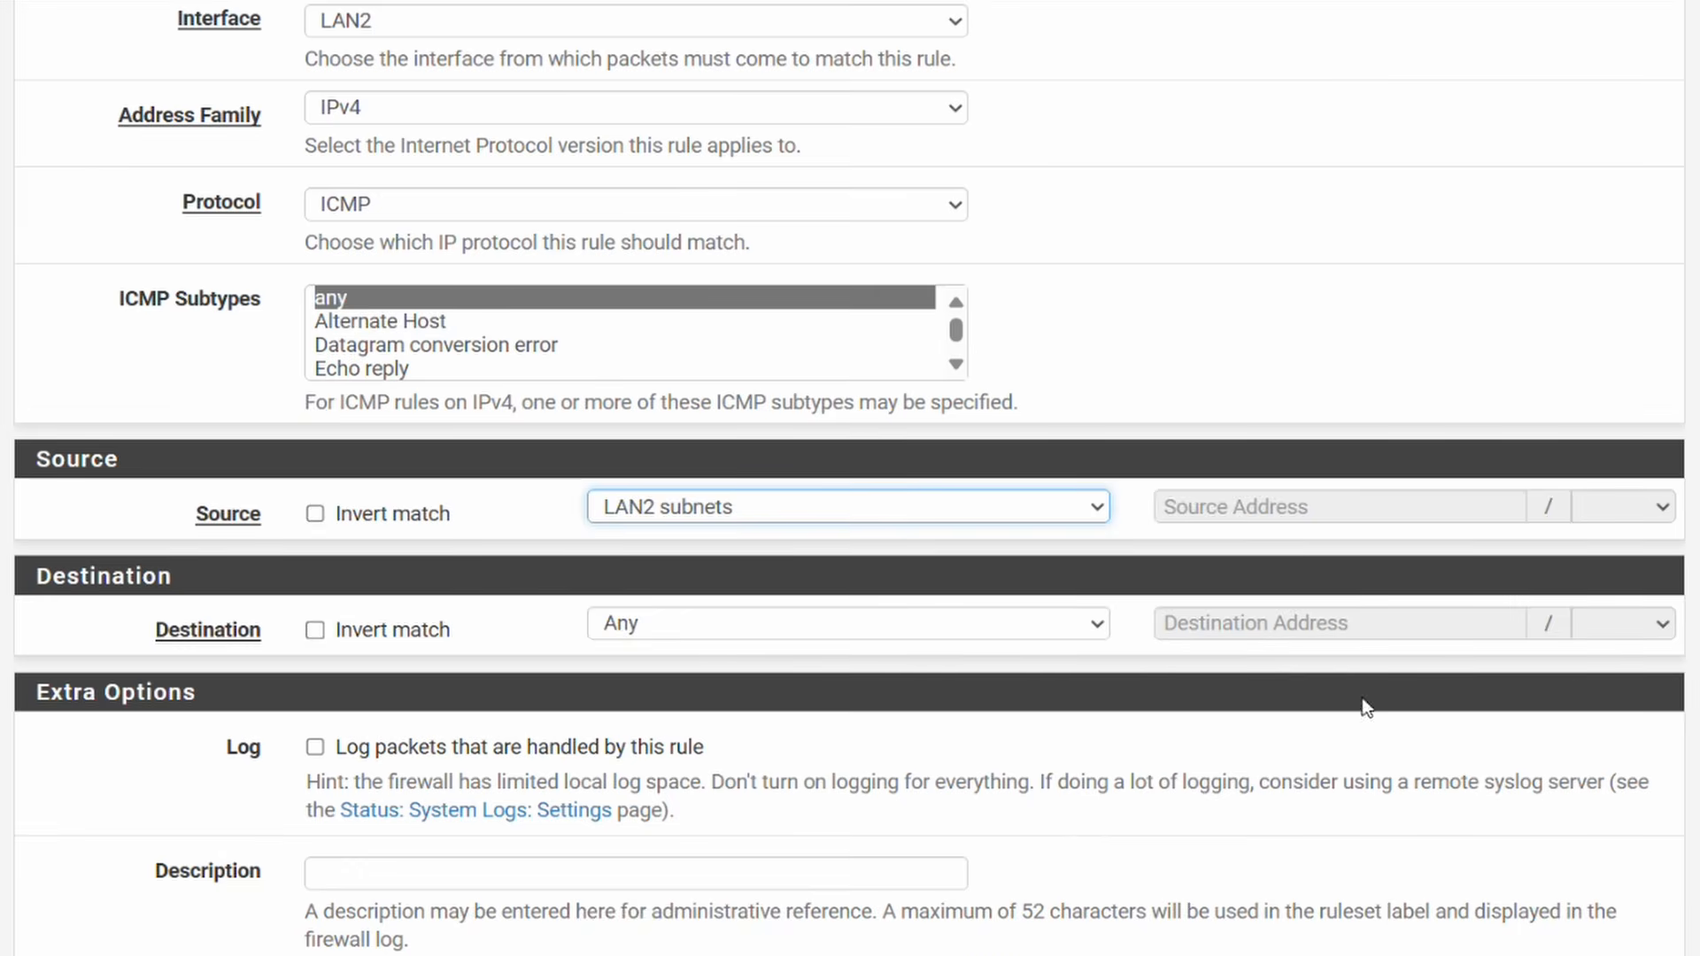
pyautogui.scroll(-2, 851, 478)
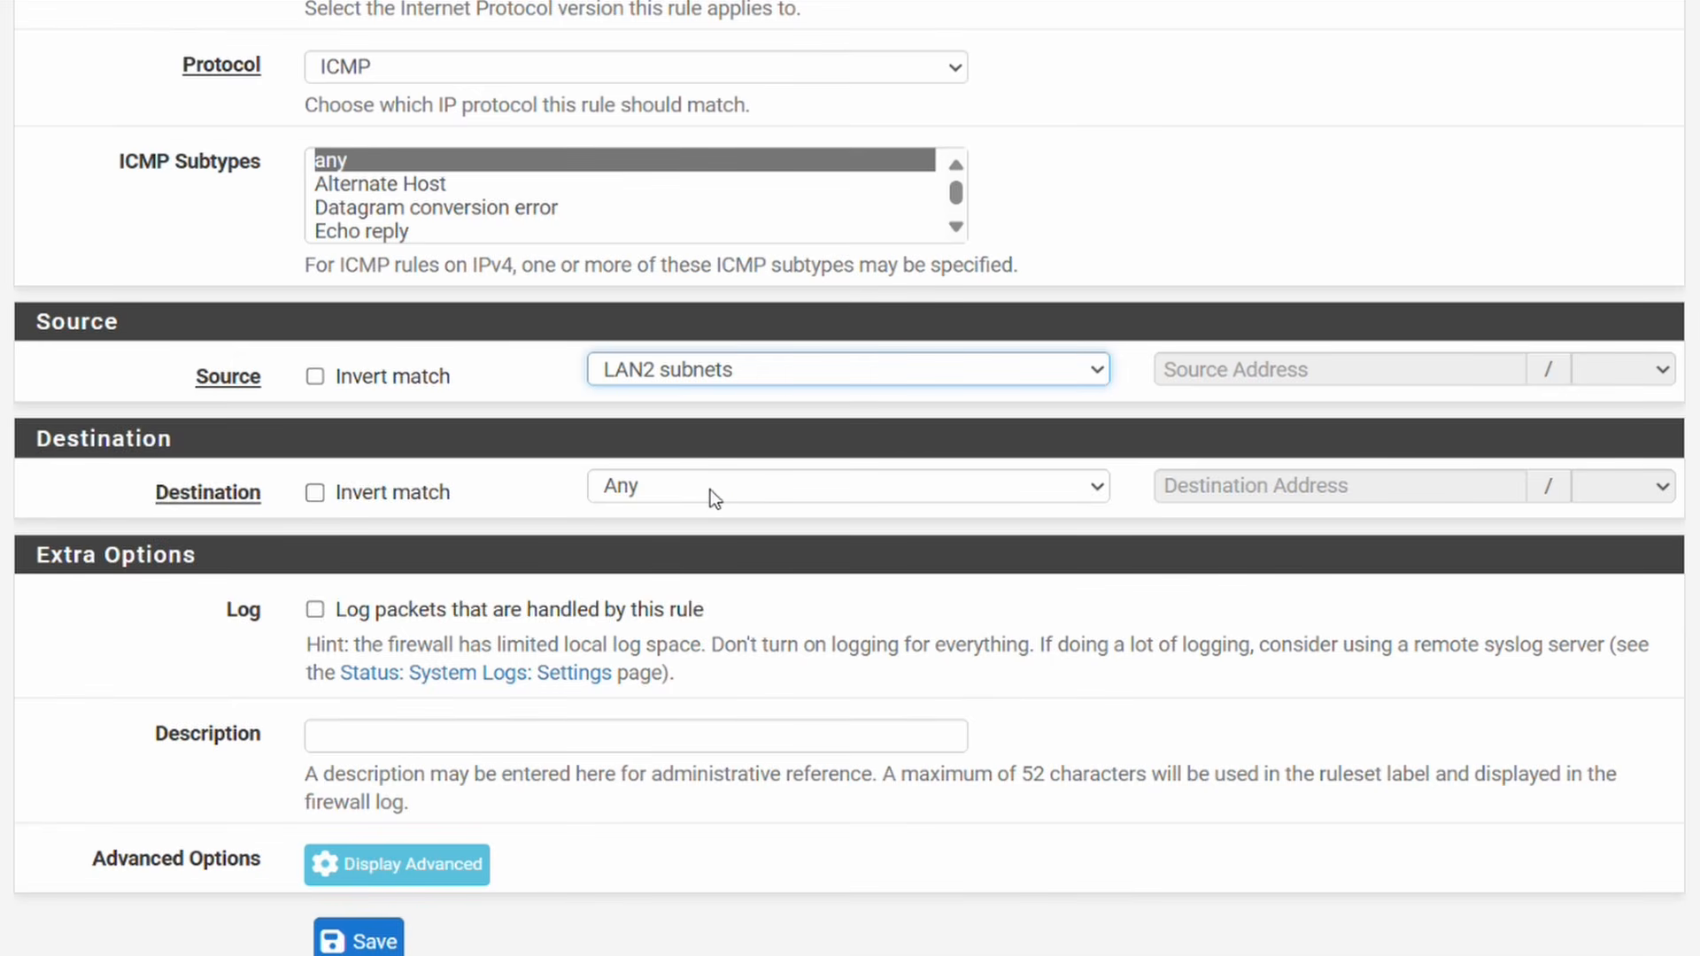
pyautogui.click(379, 943)
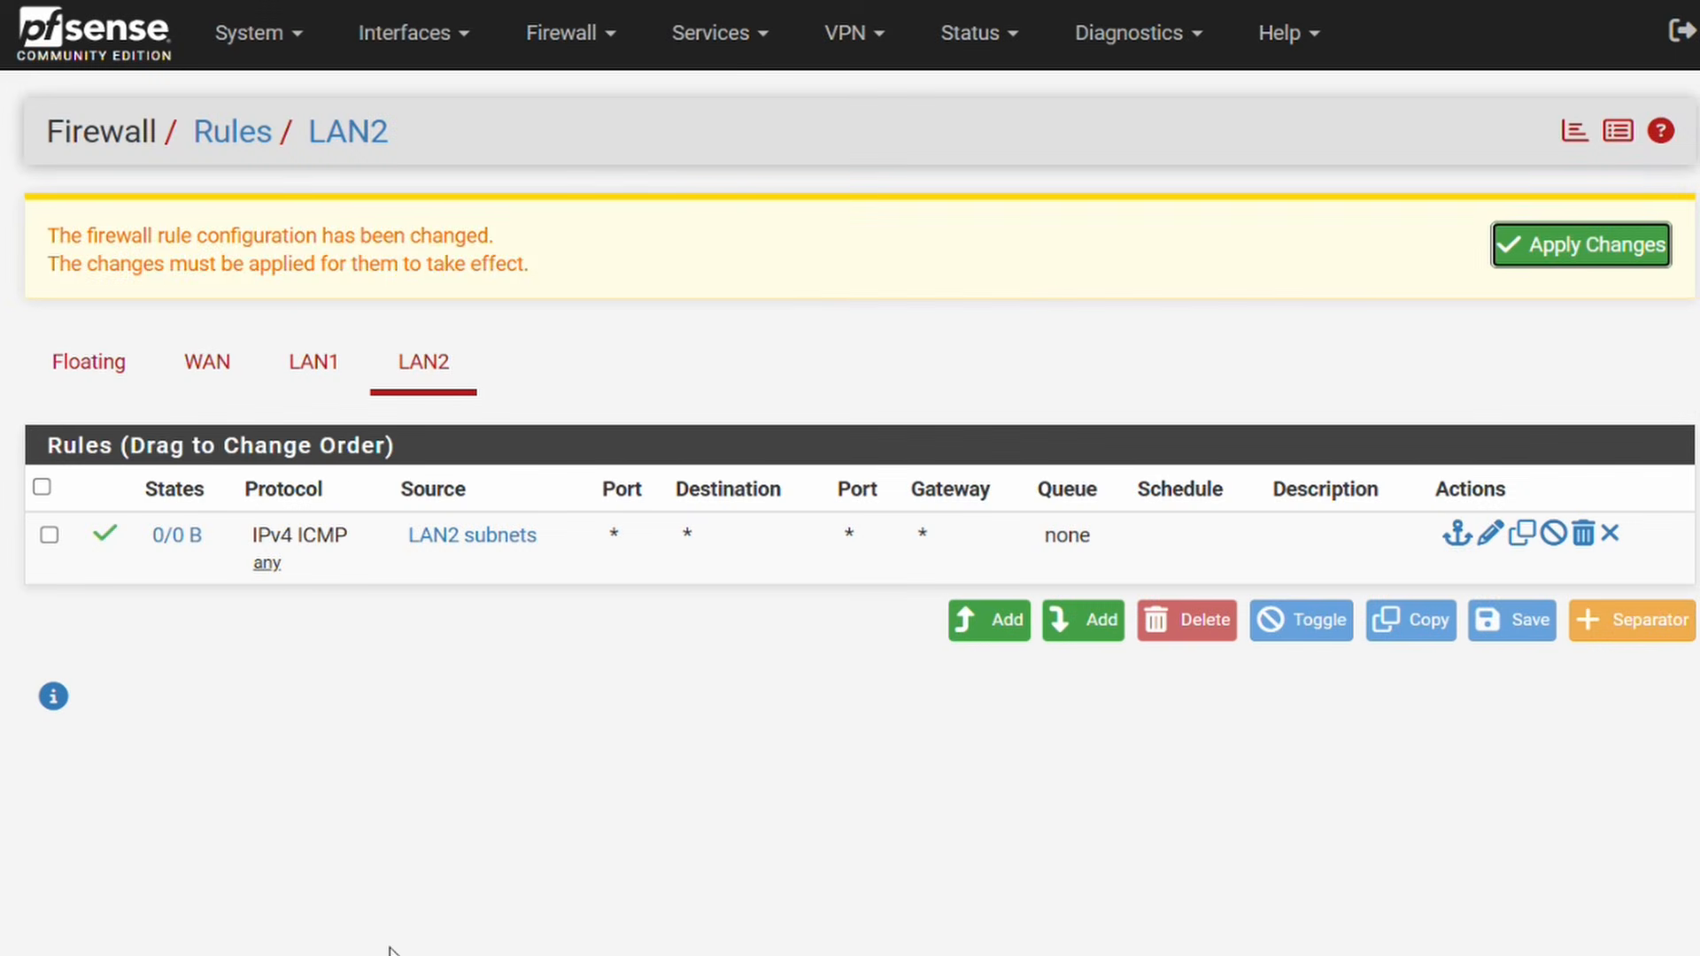
pyautogui.click(1540, 262)
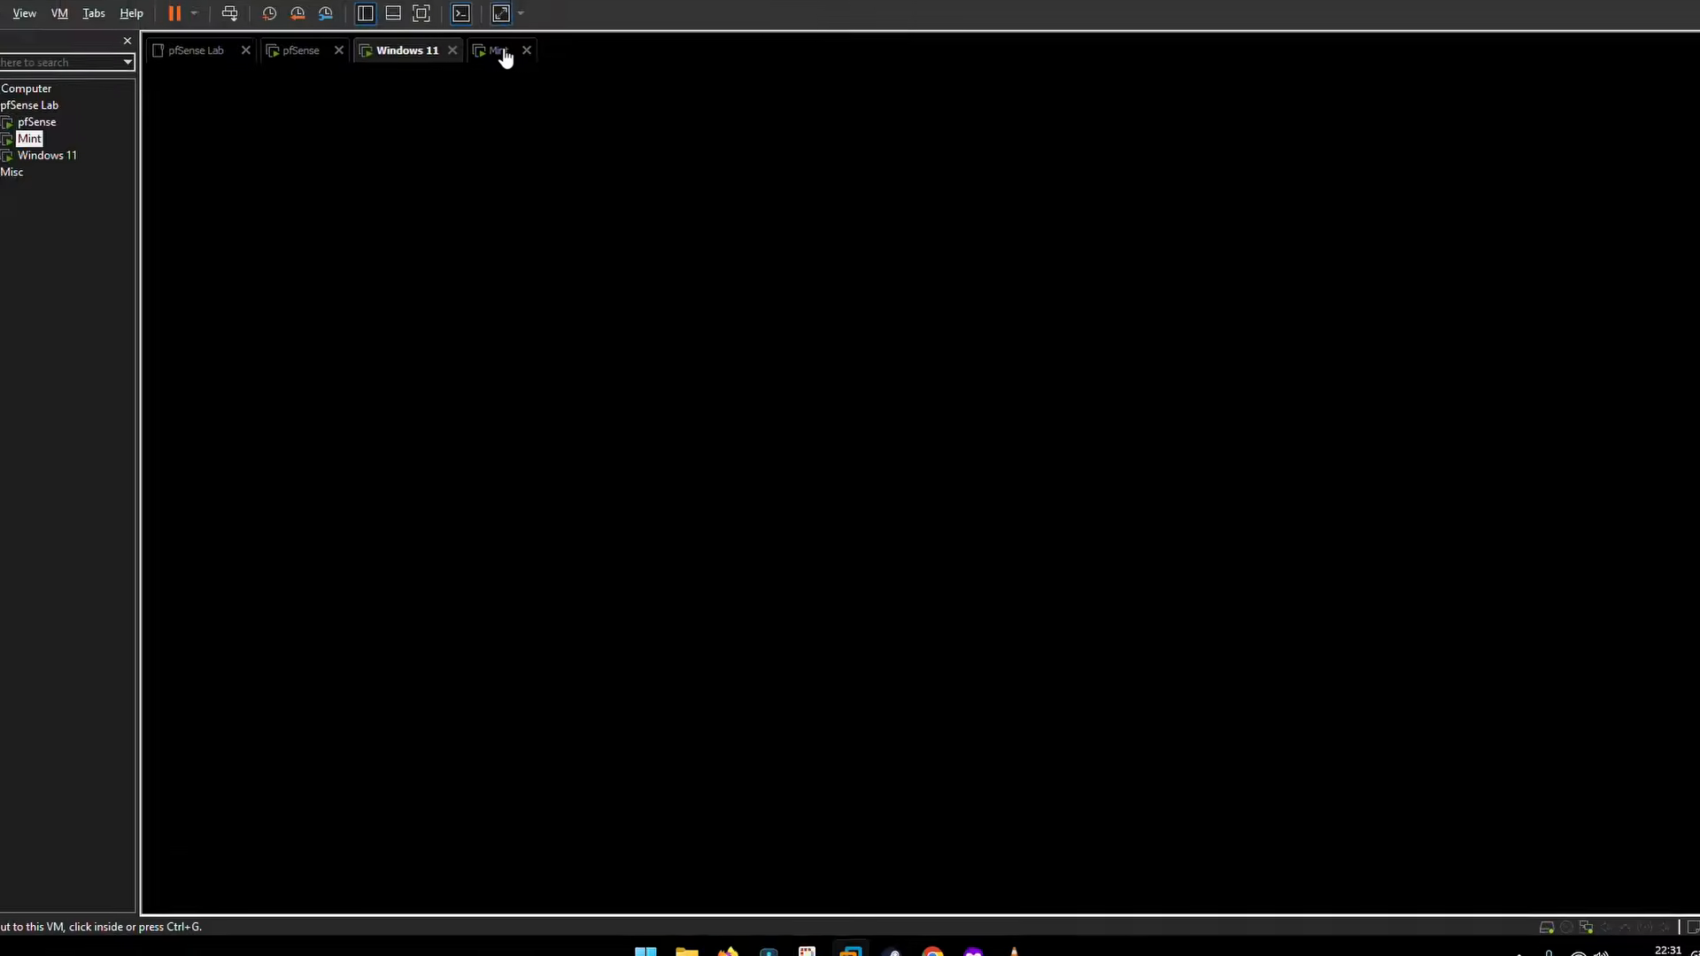
# Step: On Mint, ping 10.1.1.100 from a terminal for two replies, then open Wikipedia in Firefox
pyautogui.click(501, 54)
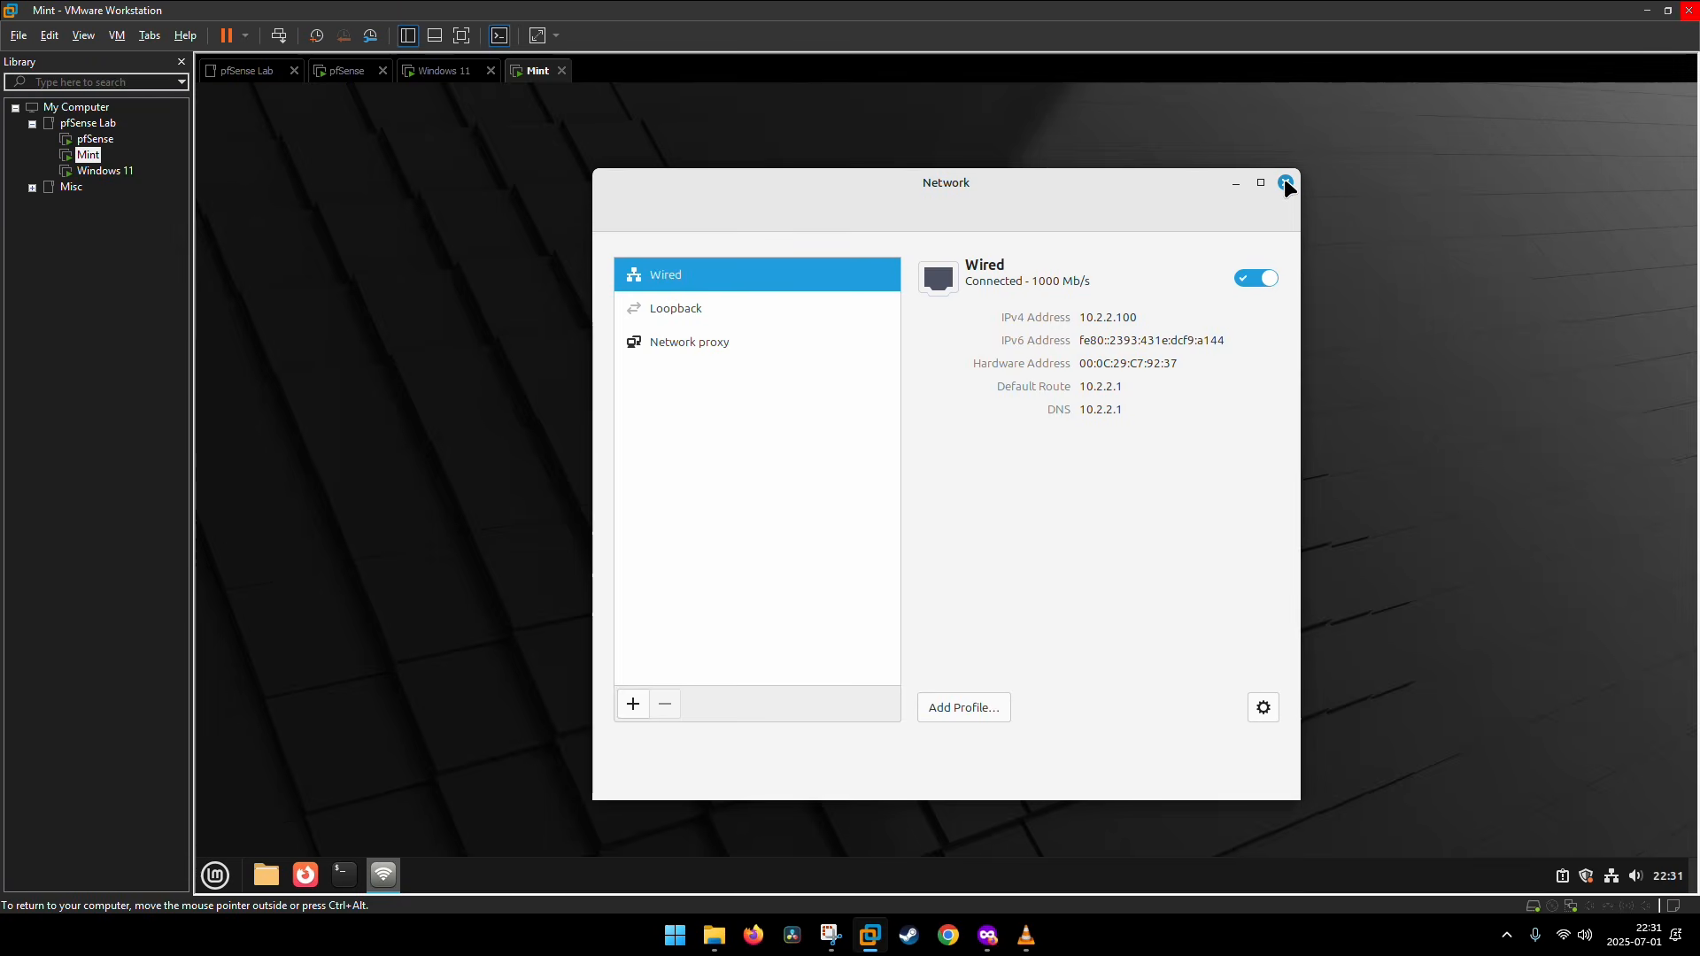
pyautogui.click(1285, 182)
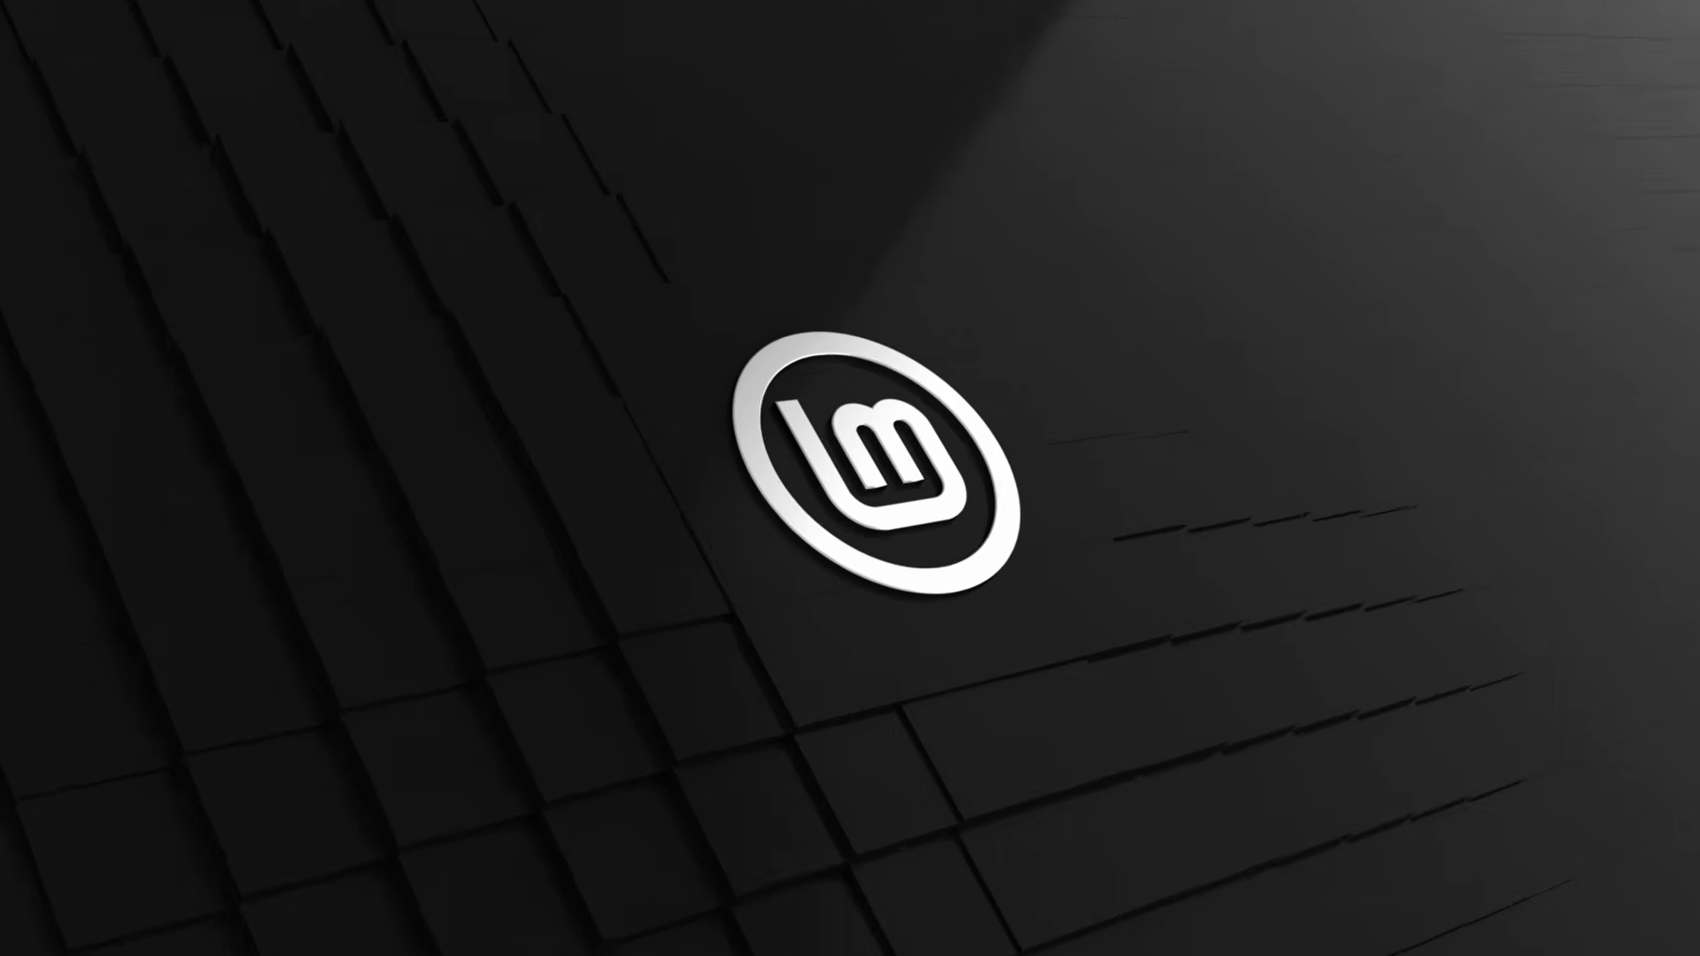
pyautogui.hotkey('ctrl', 'alt', 't')
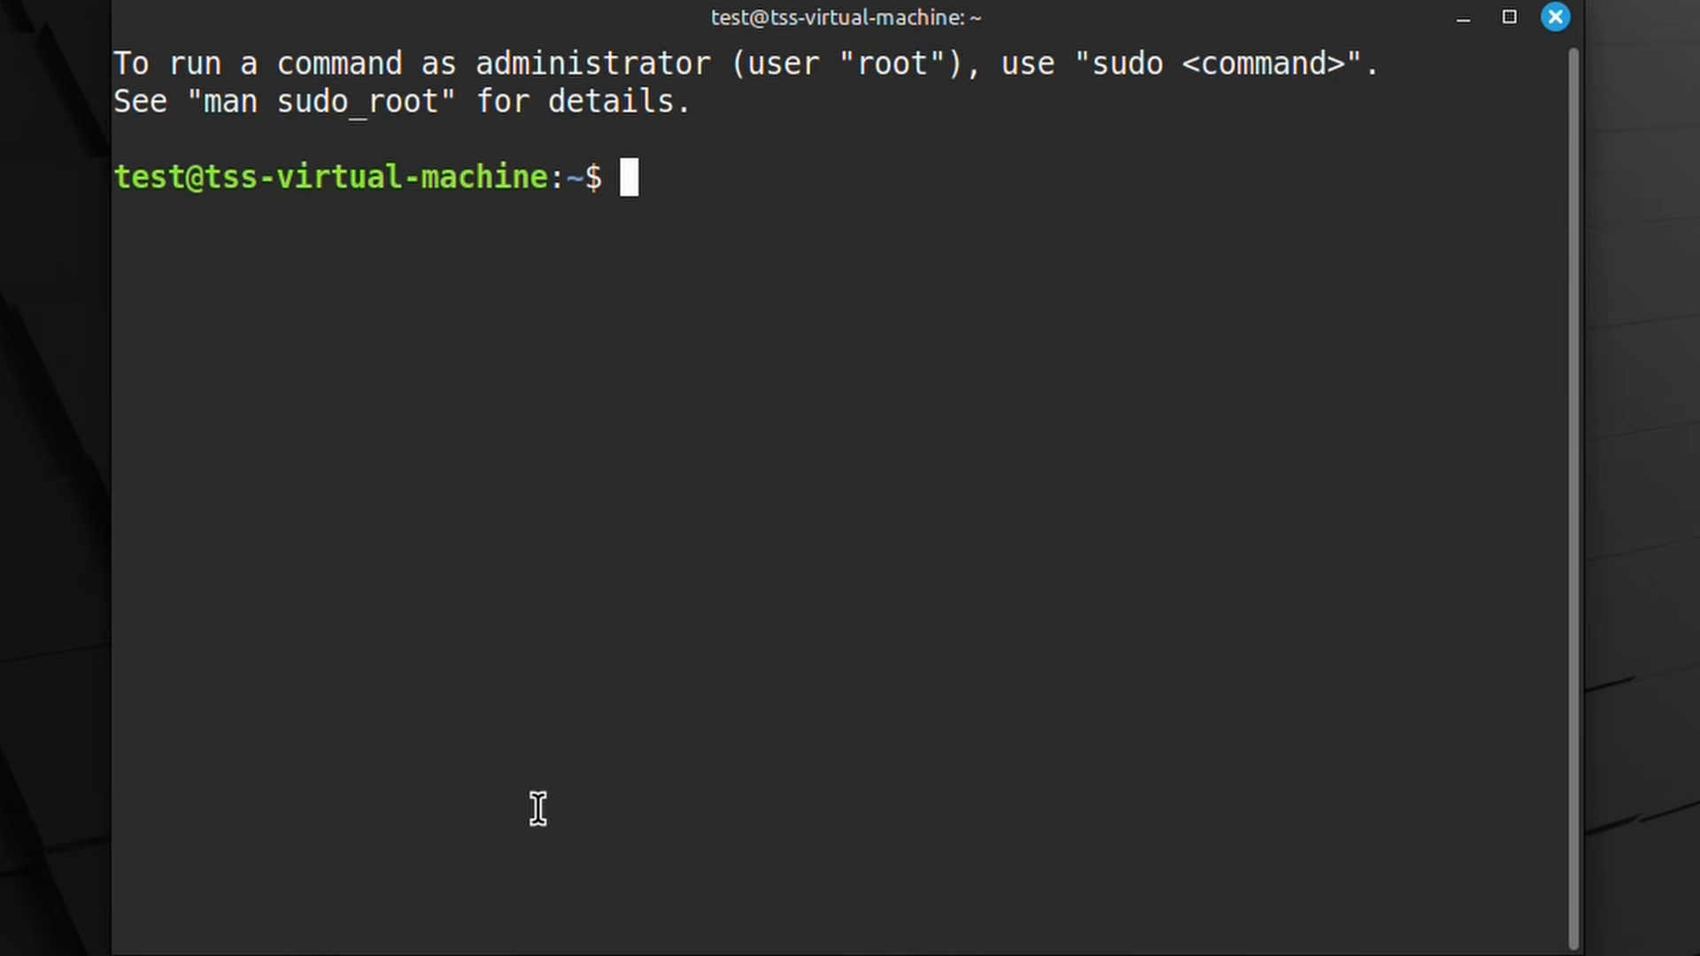
pyautogui.write('pin')
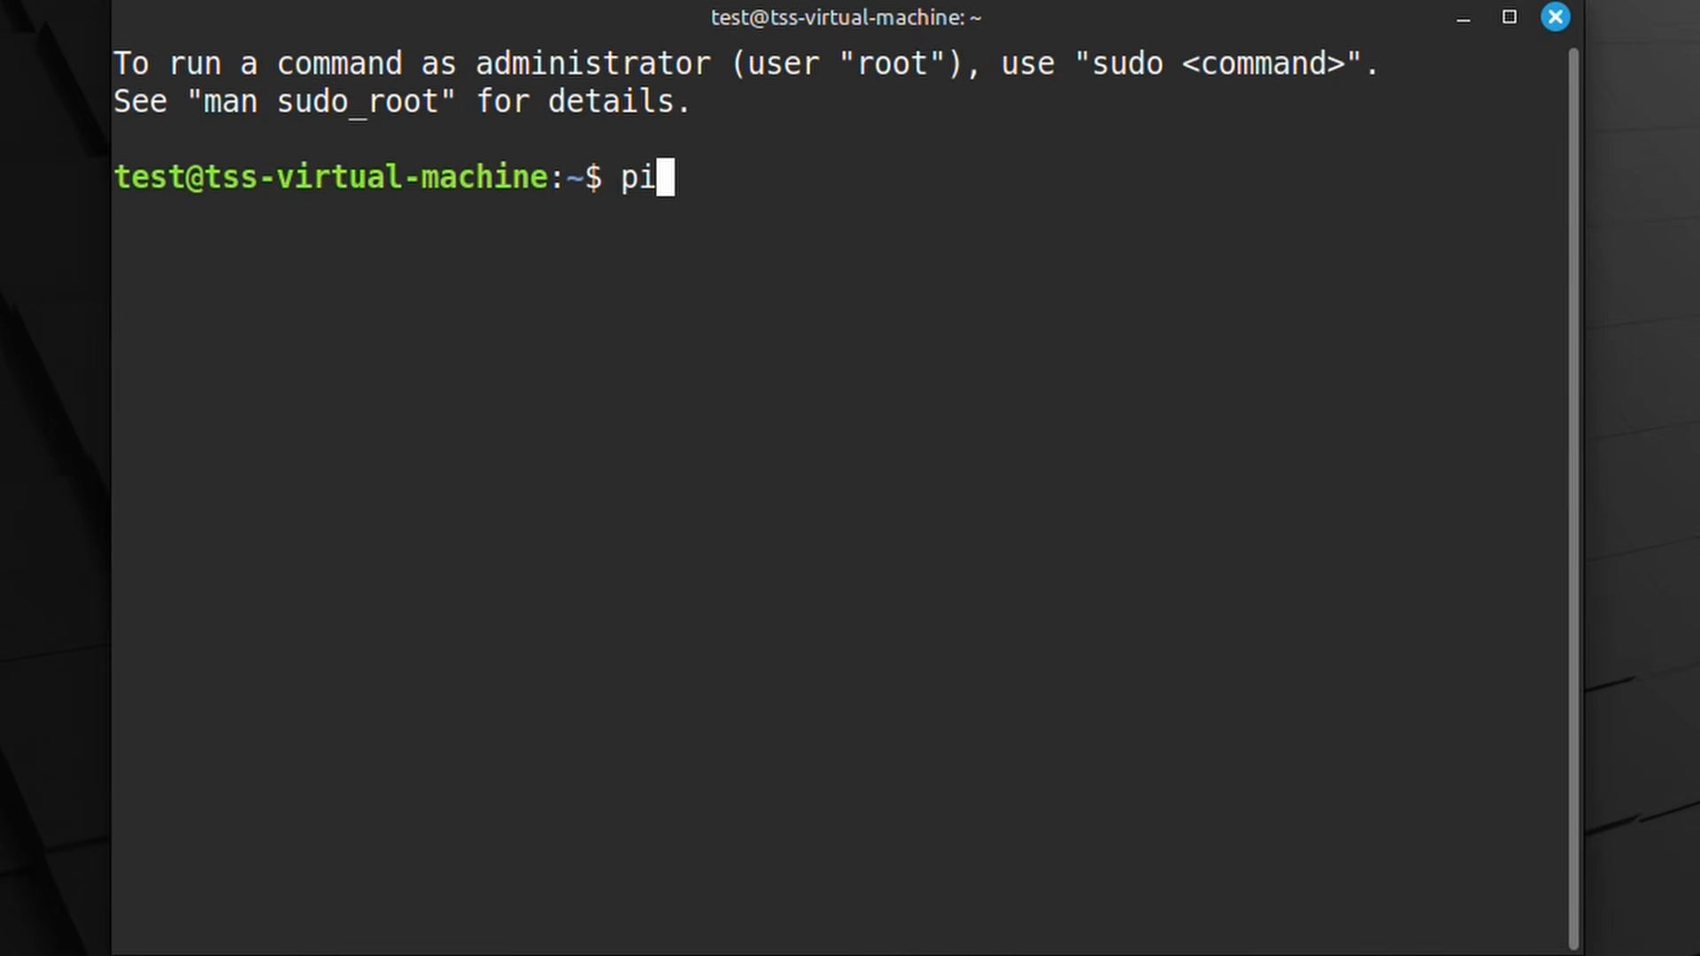
pyautogui.write('g 10.')
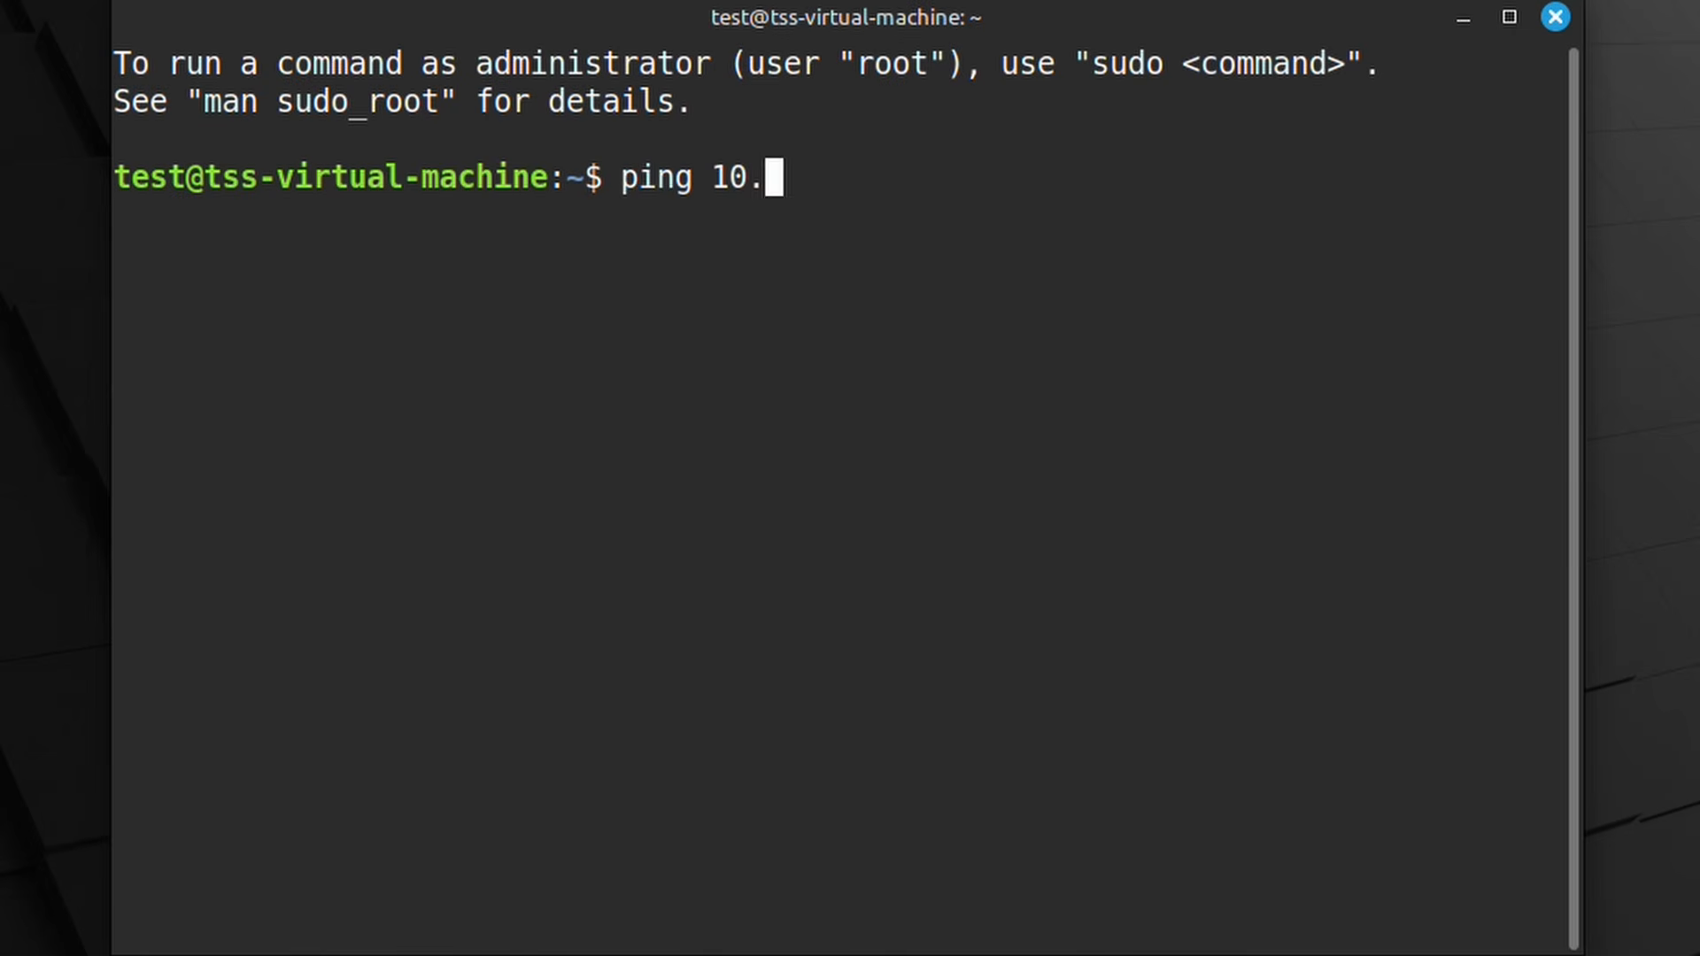
pyautogui.write('1.1.1.100')
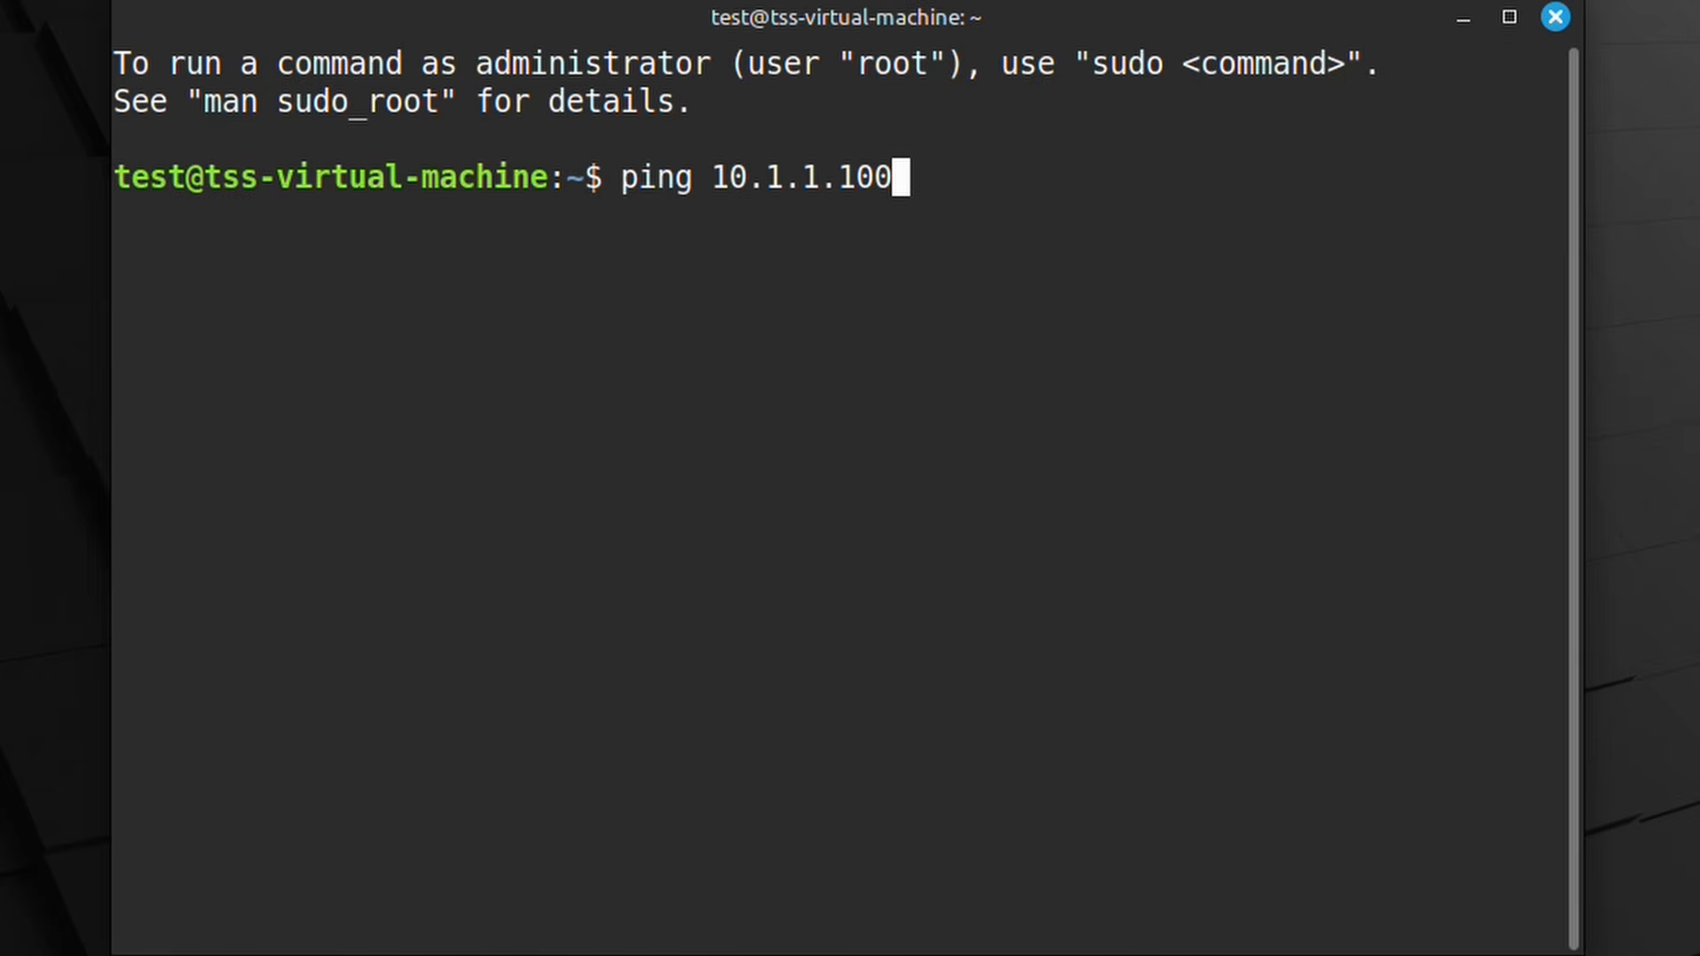
pyautogui.press('Return')
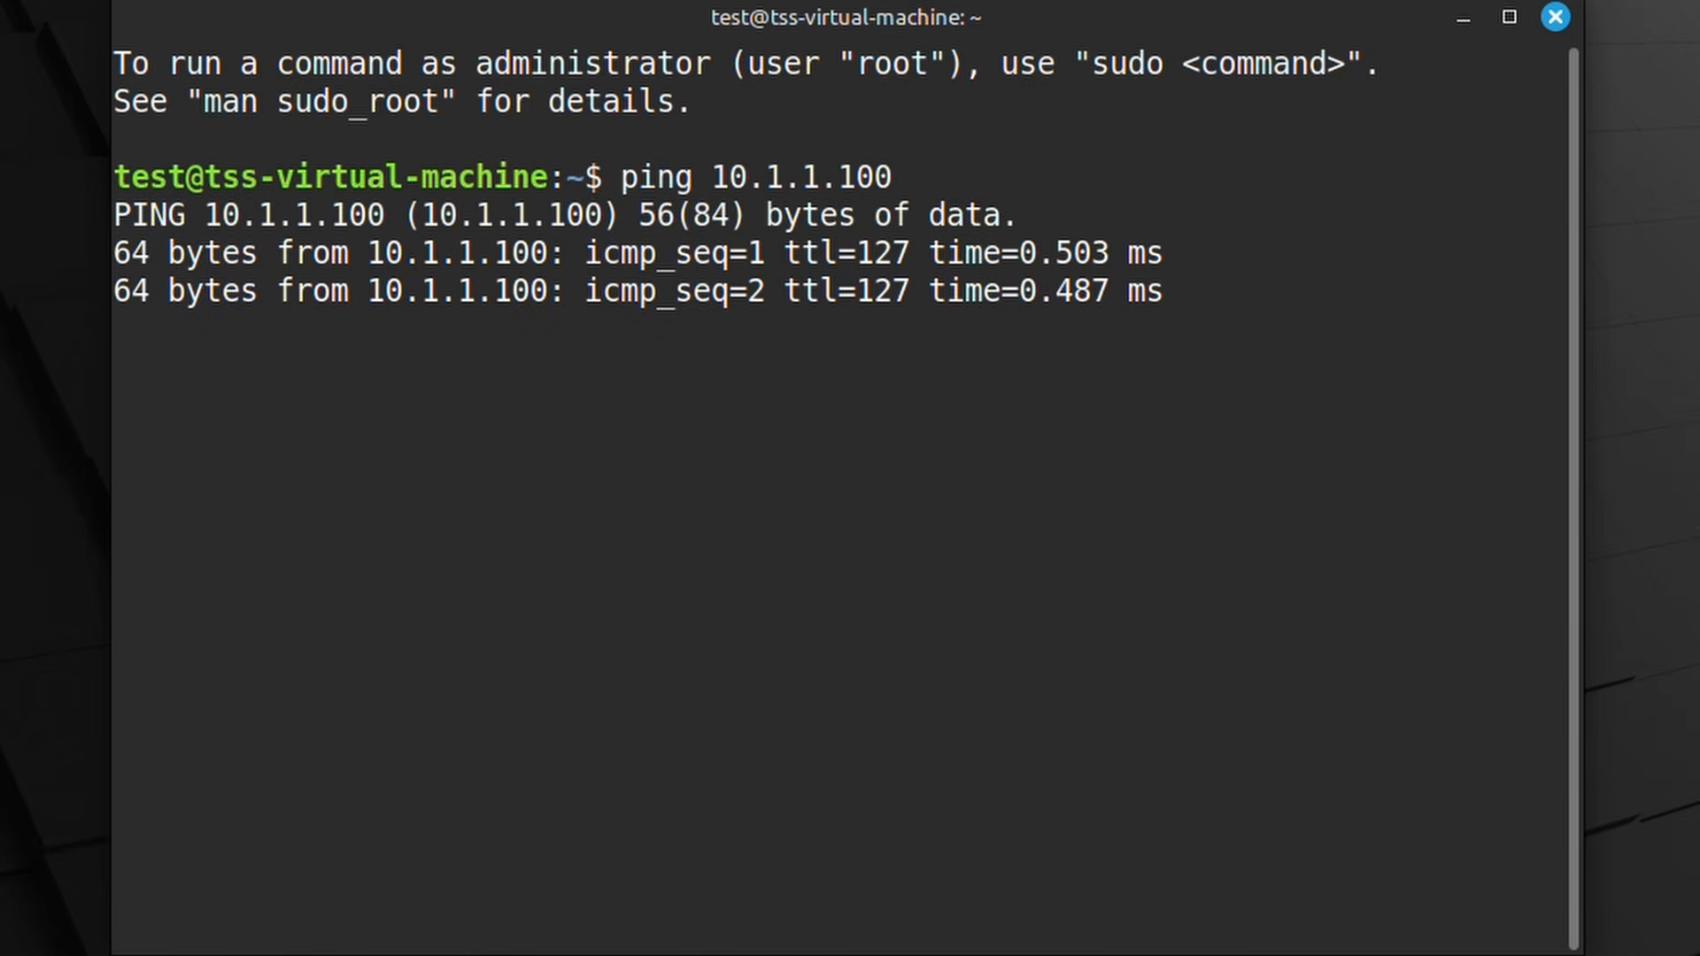
pyautogui.hotkey('ctrl', 'c')
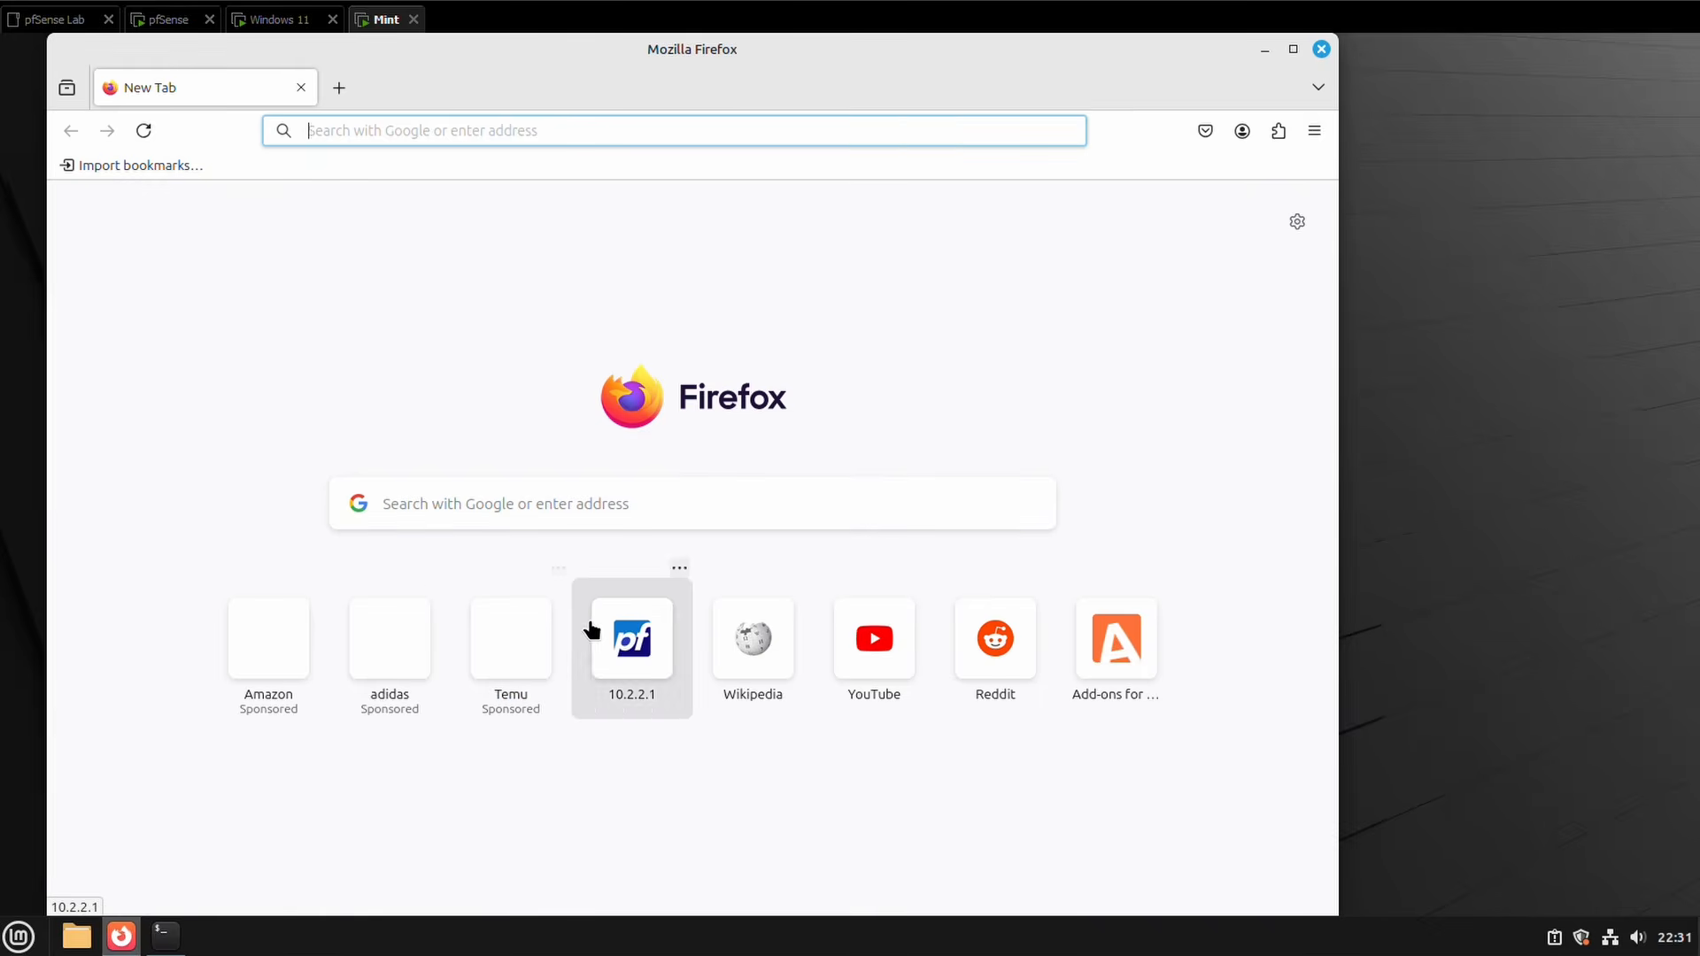
pyautogui.click(752, 637)
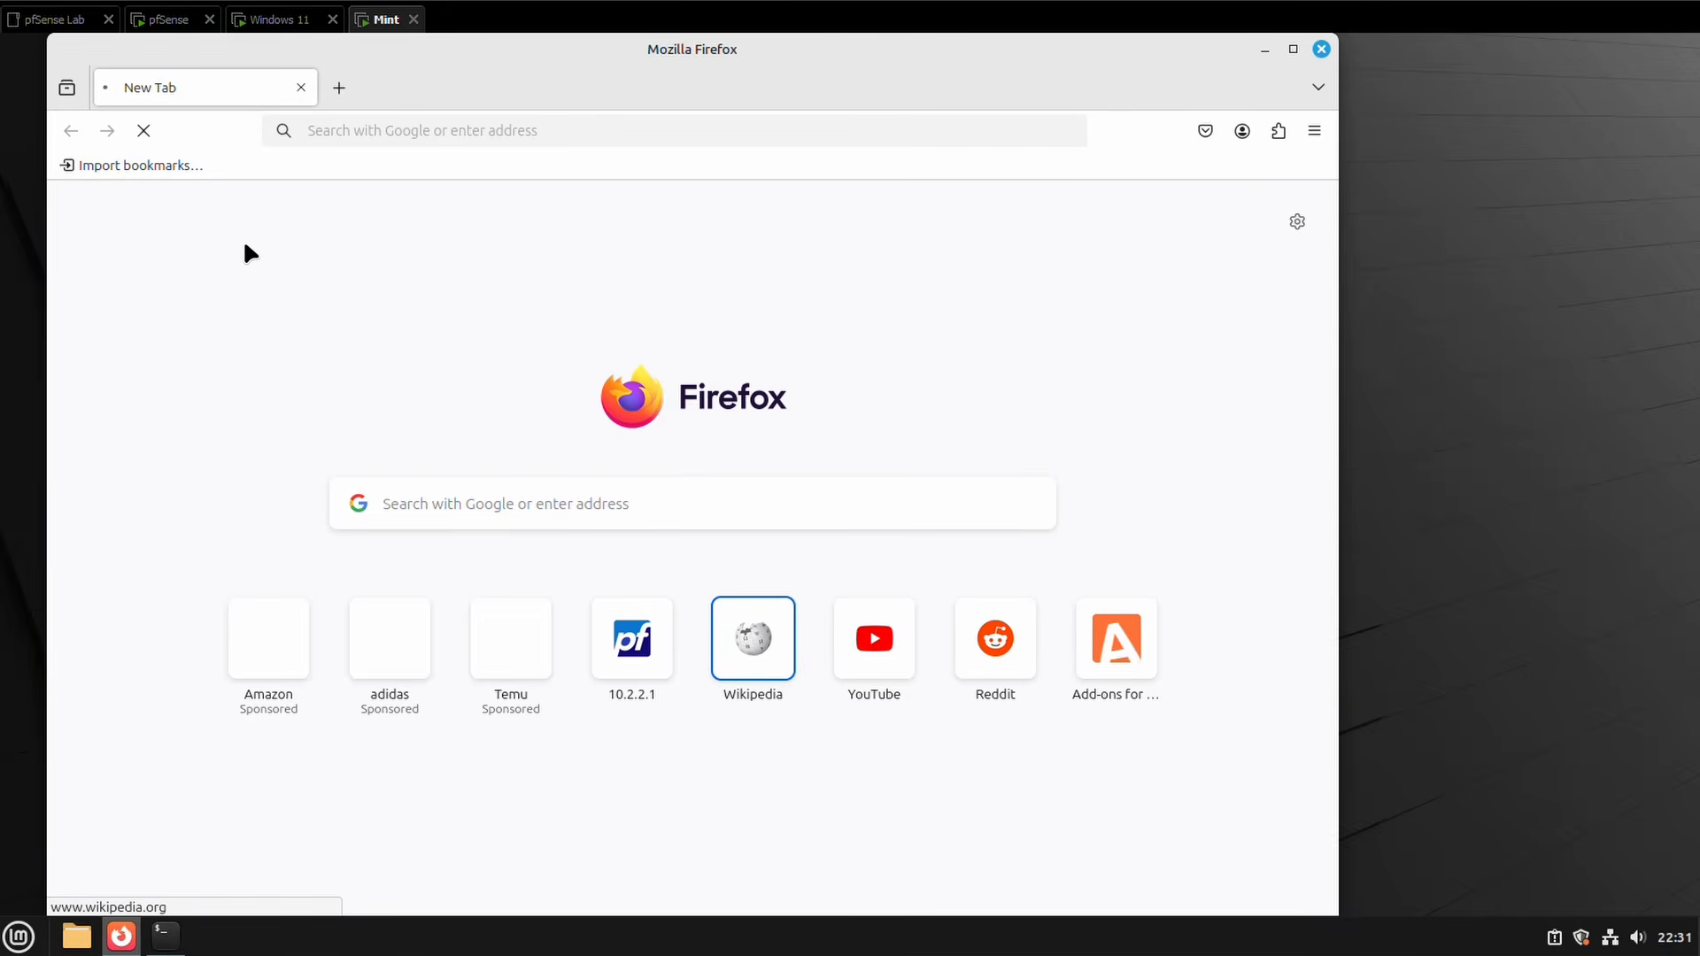
# Step: Change the LAN2 rule's protocol to Any, apply it, and reload Wikipedia in Mint's Firefox
pyautogui.click(267, 25)
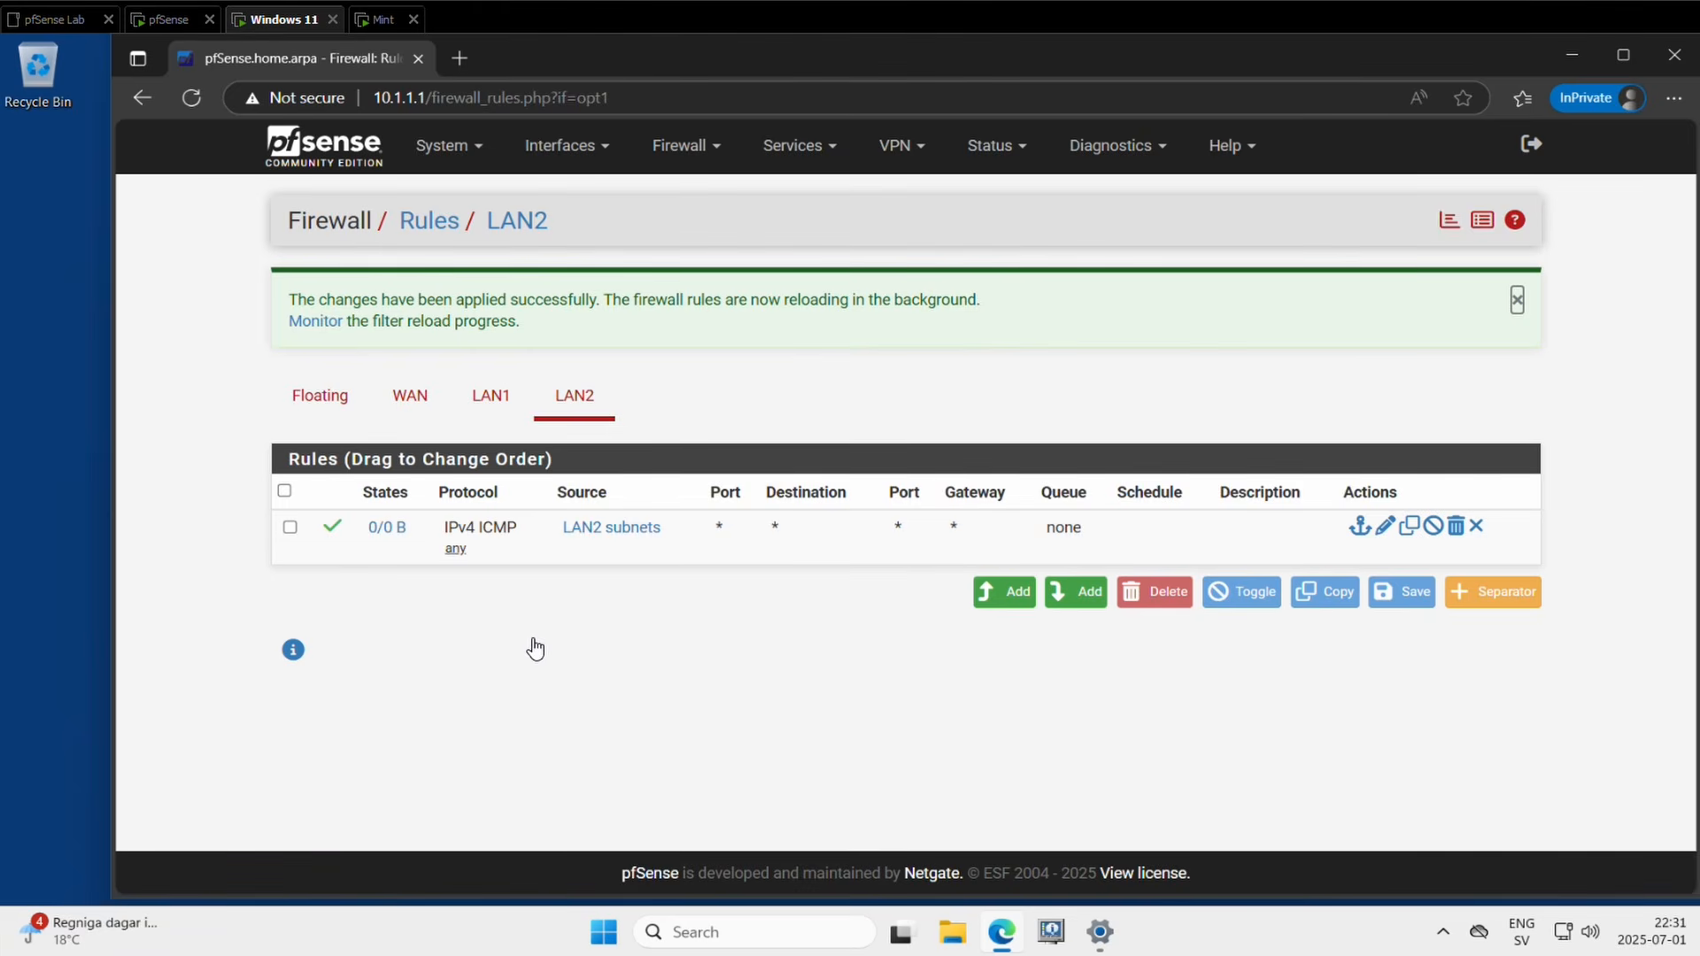
pyautogui.click(485, 538)
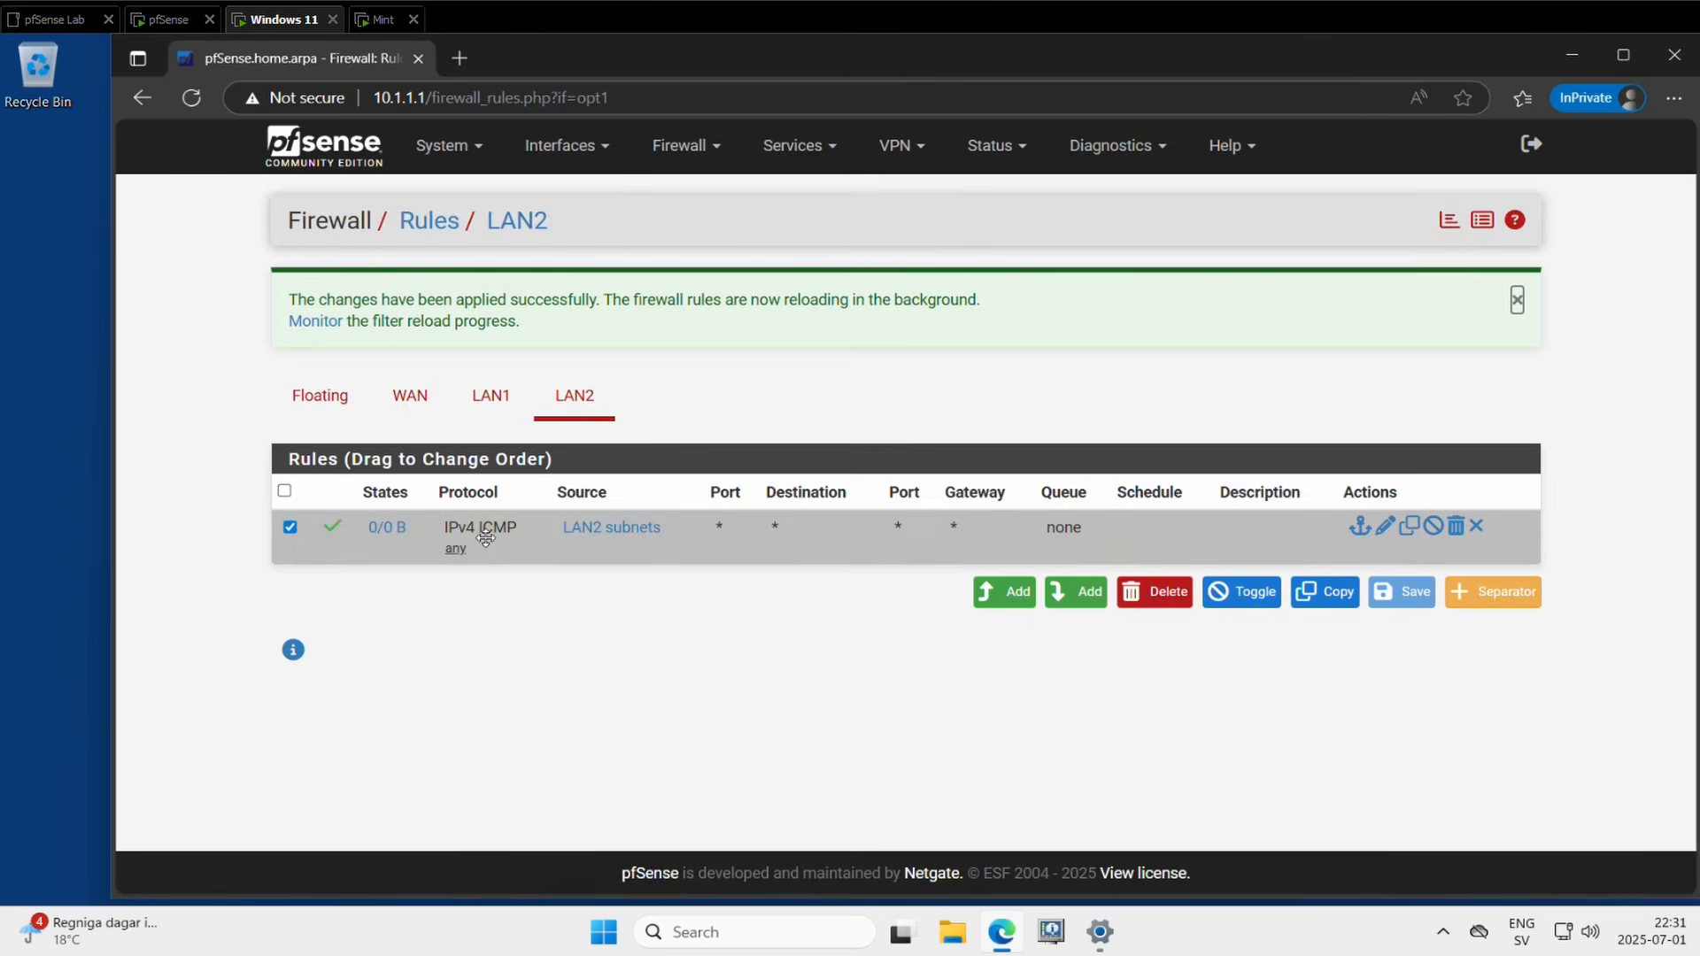
pyautogui.doubleClick(485, 538)
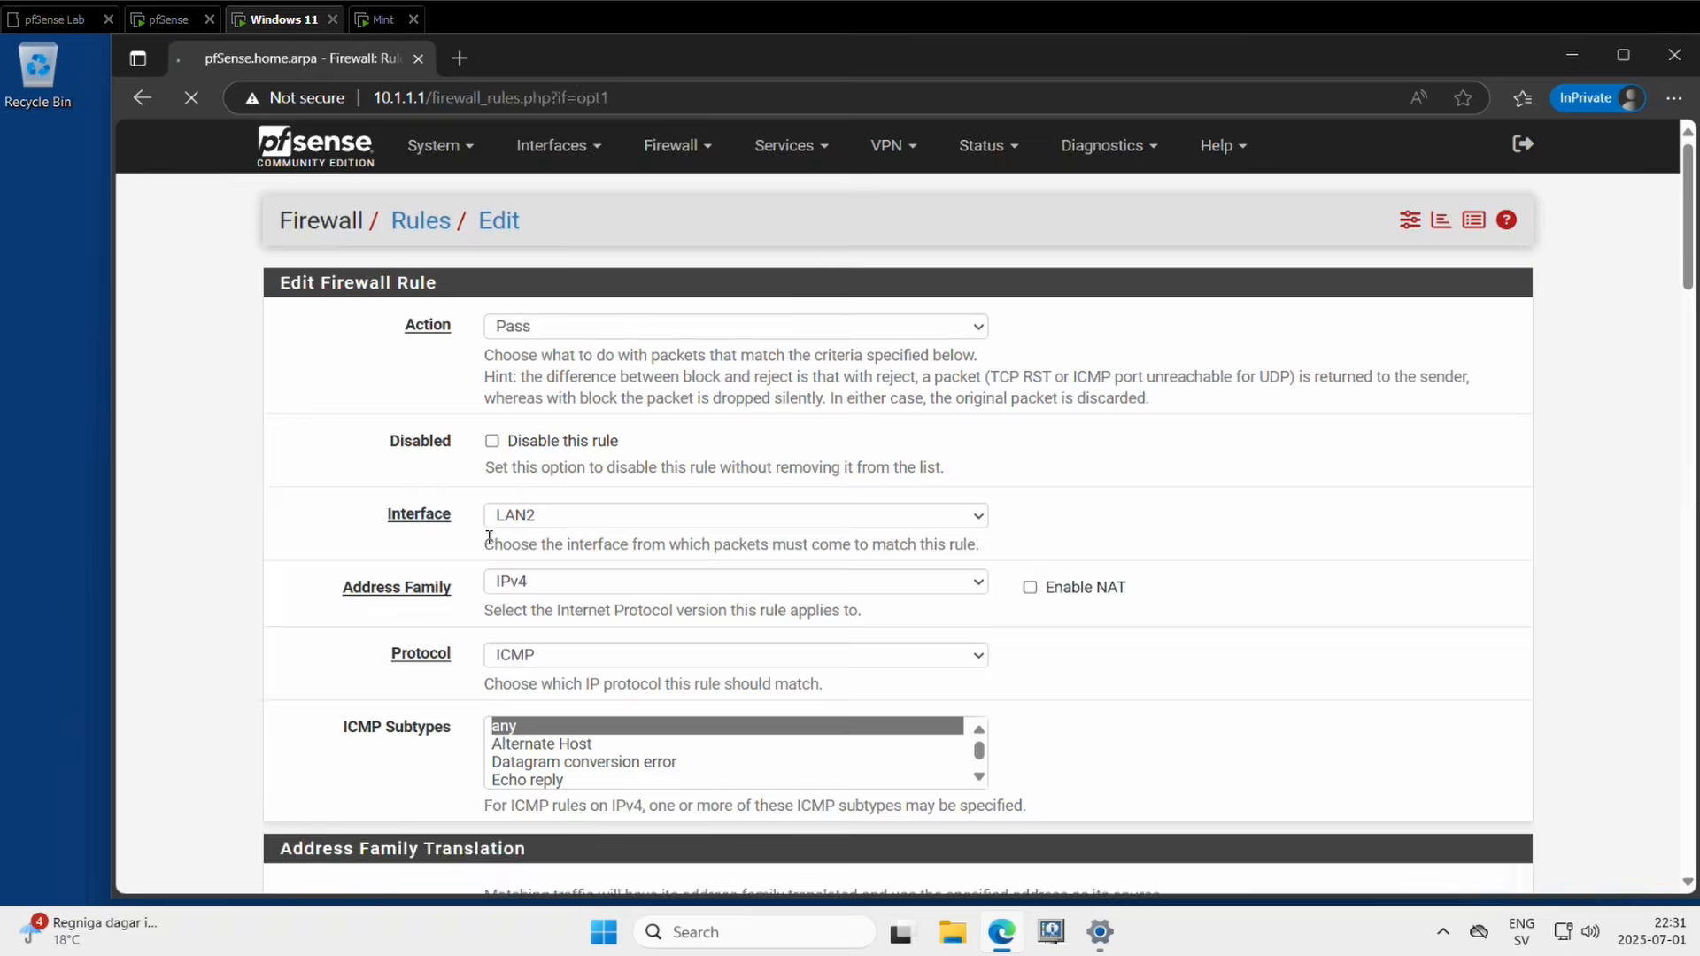
pyautogui.scroll(-1, 546, 566)
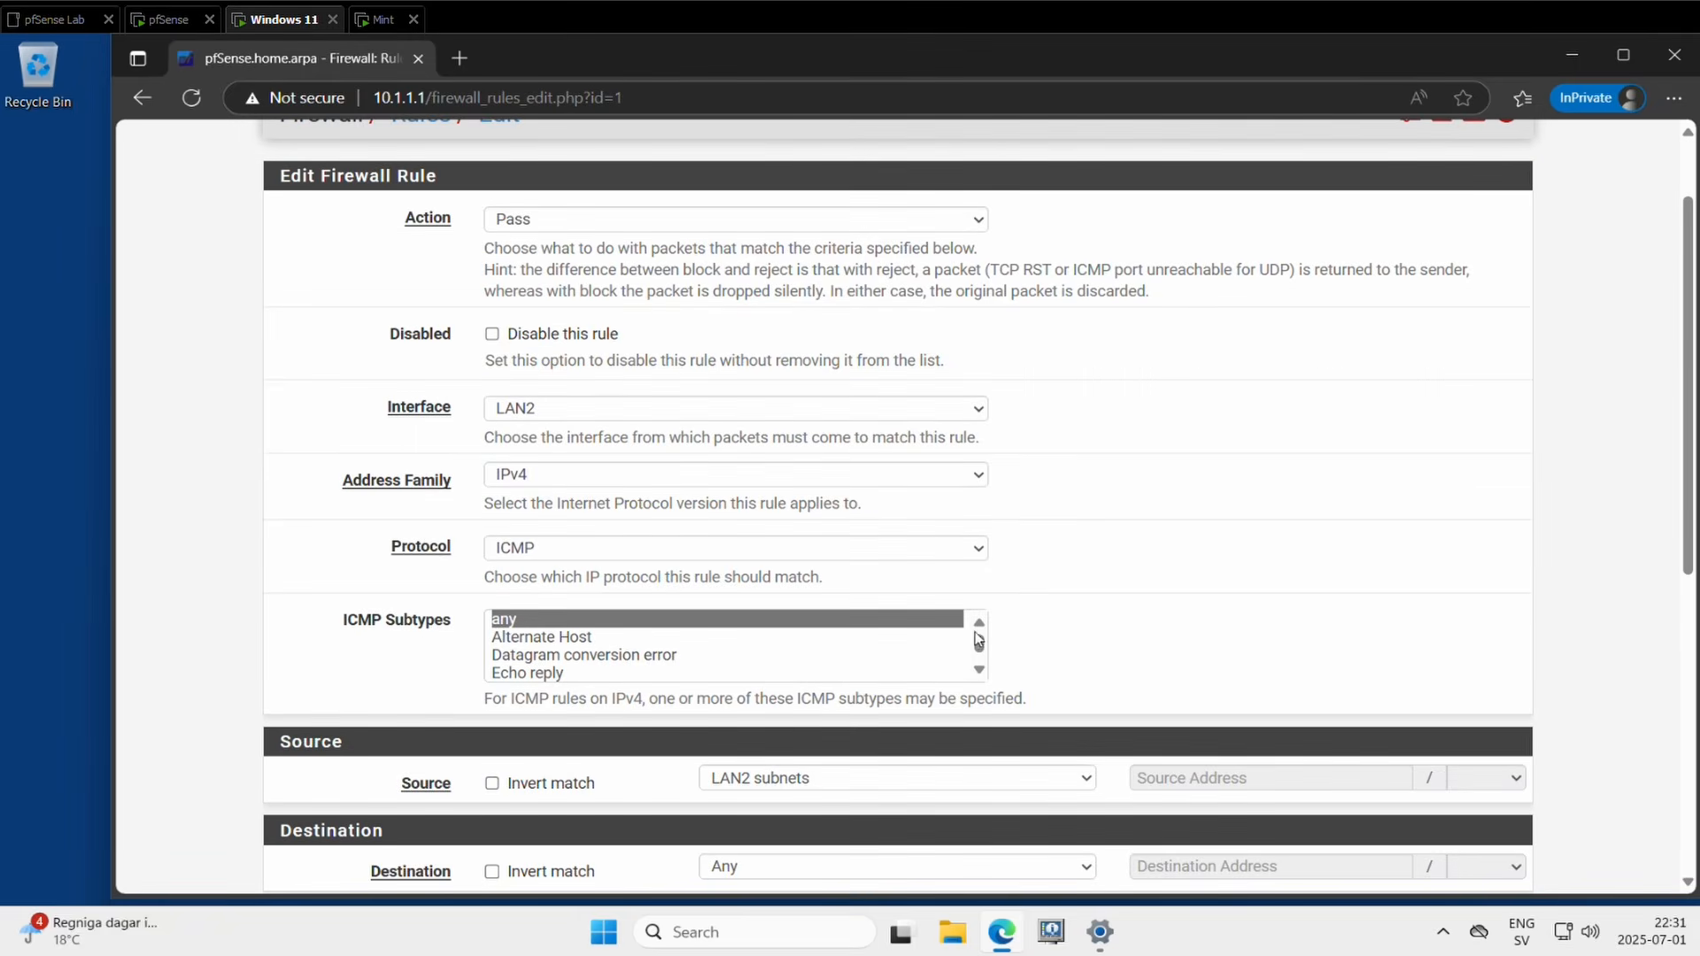
pyautogui.click(514, 555)
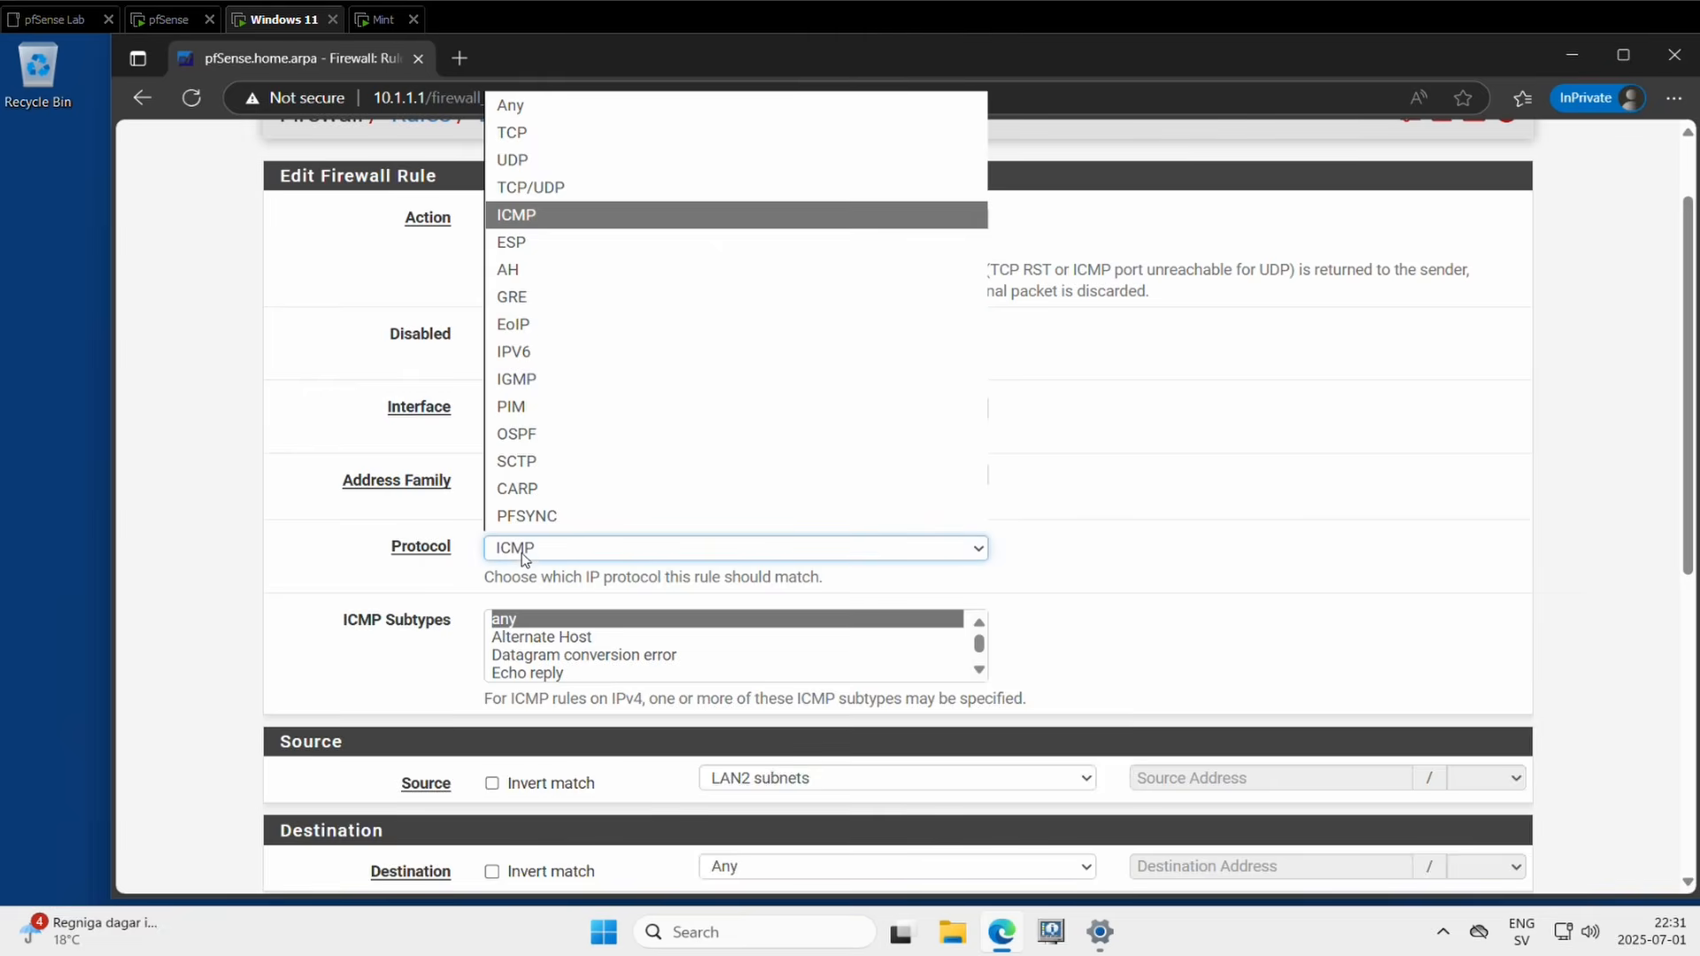
pyautogui.click(523, 113)
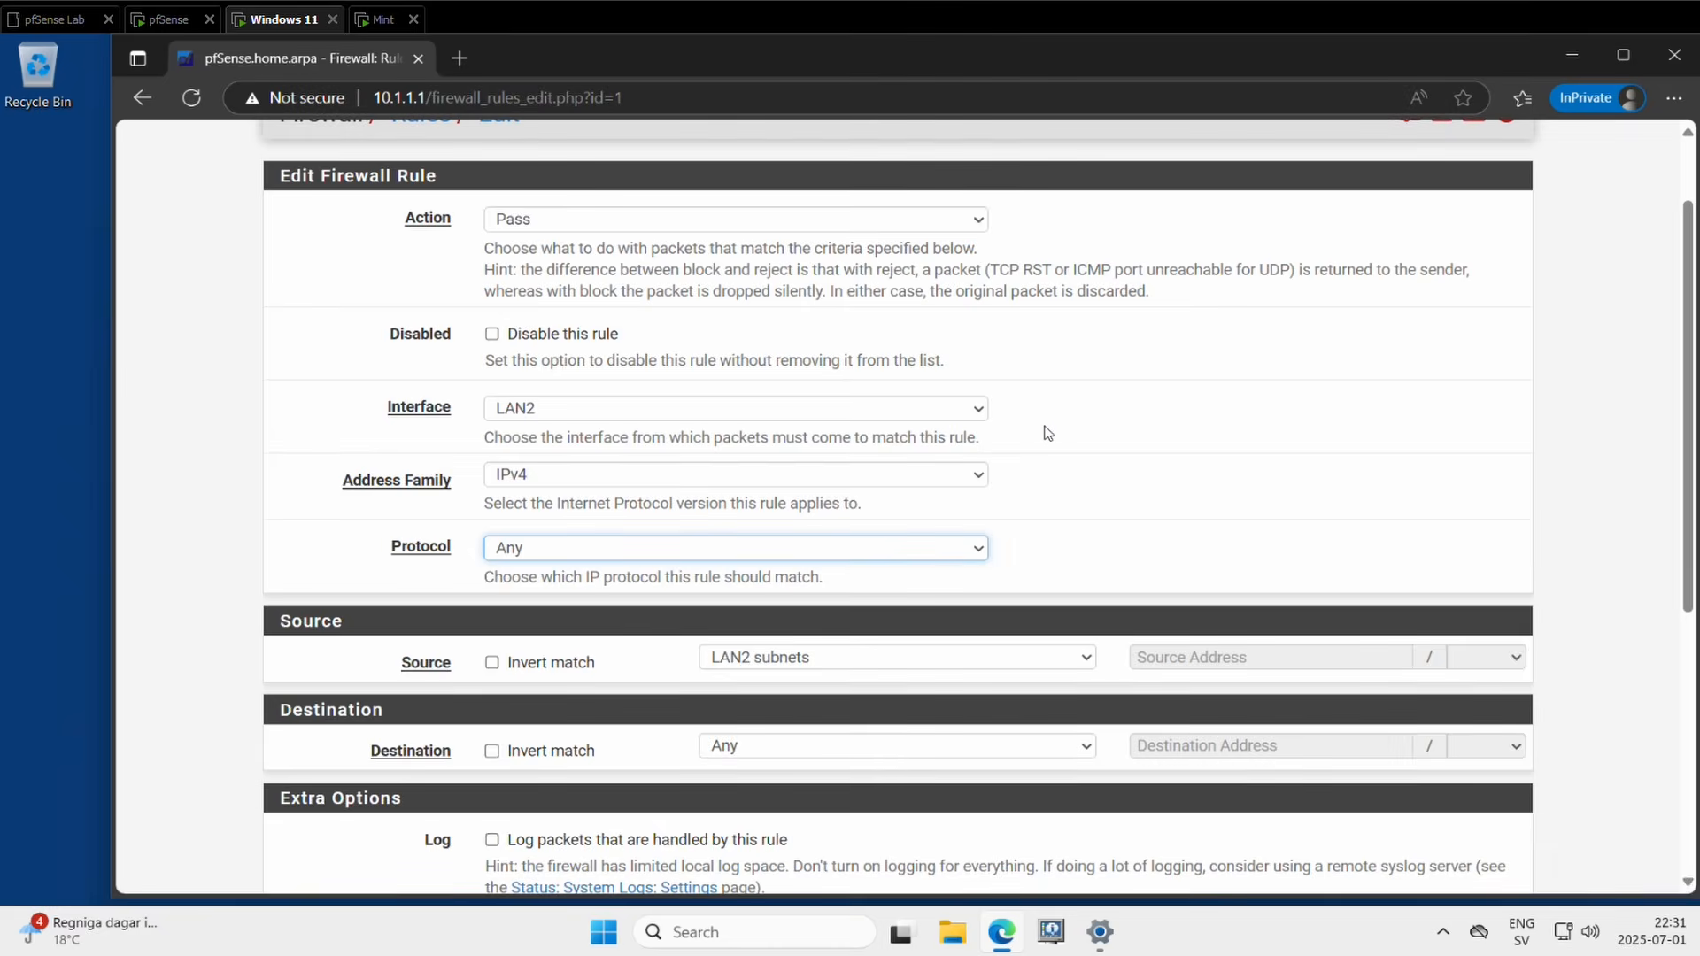
pyautogui.scroll(-5, 1047, 433)
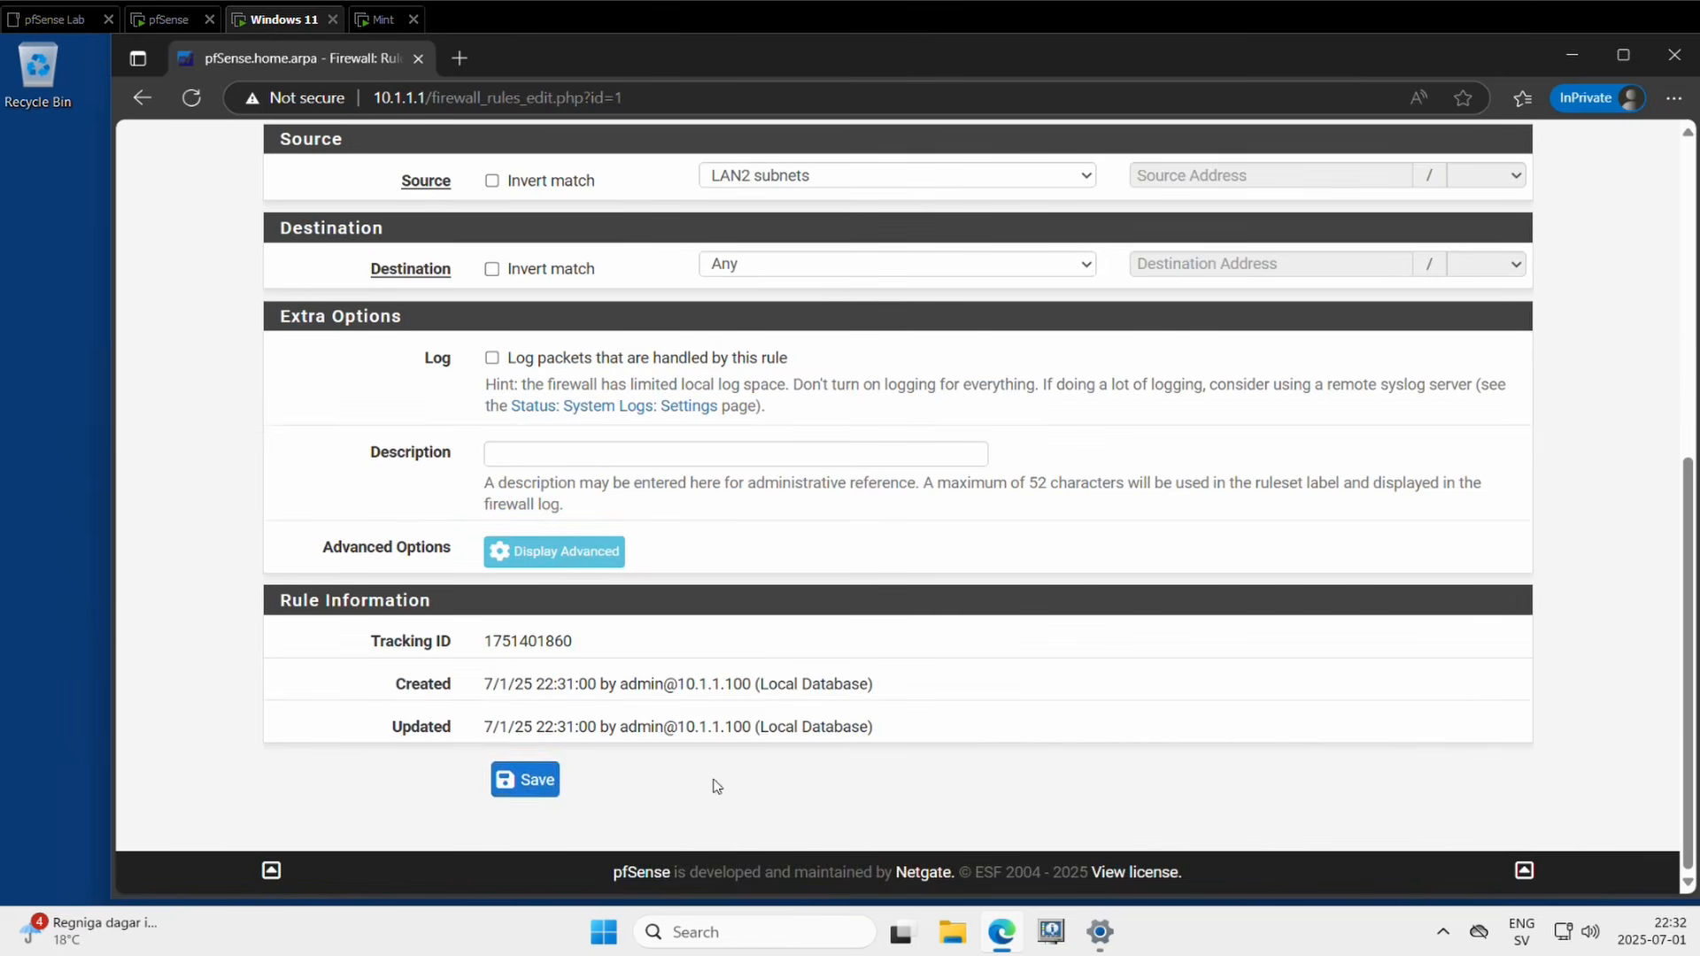
pyautogui.click(526, 780)
pyautogui.click(1414, 312)
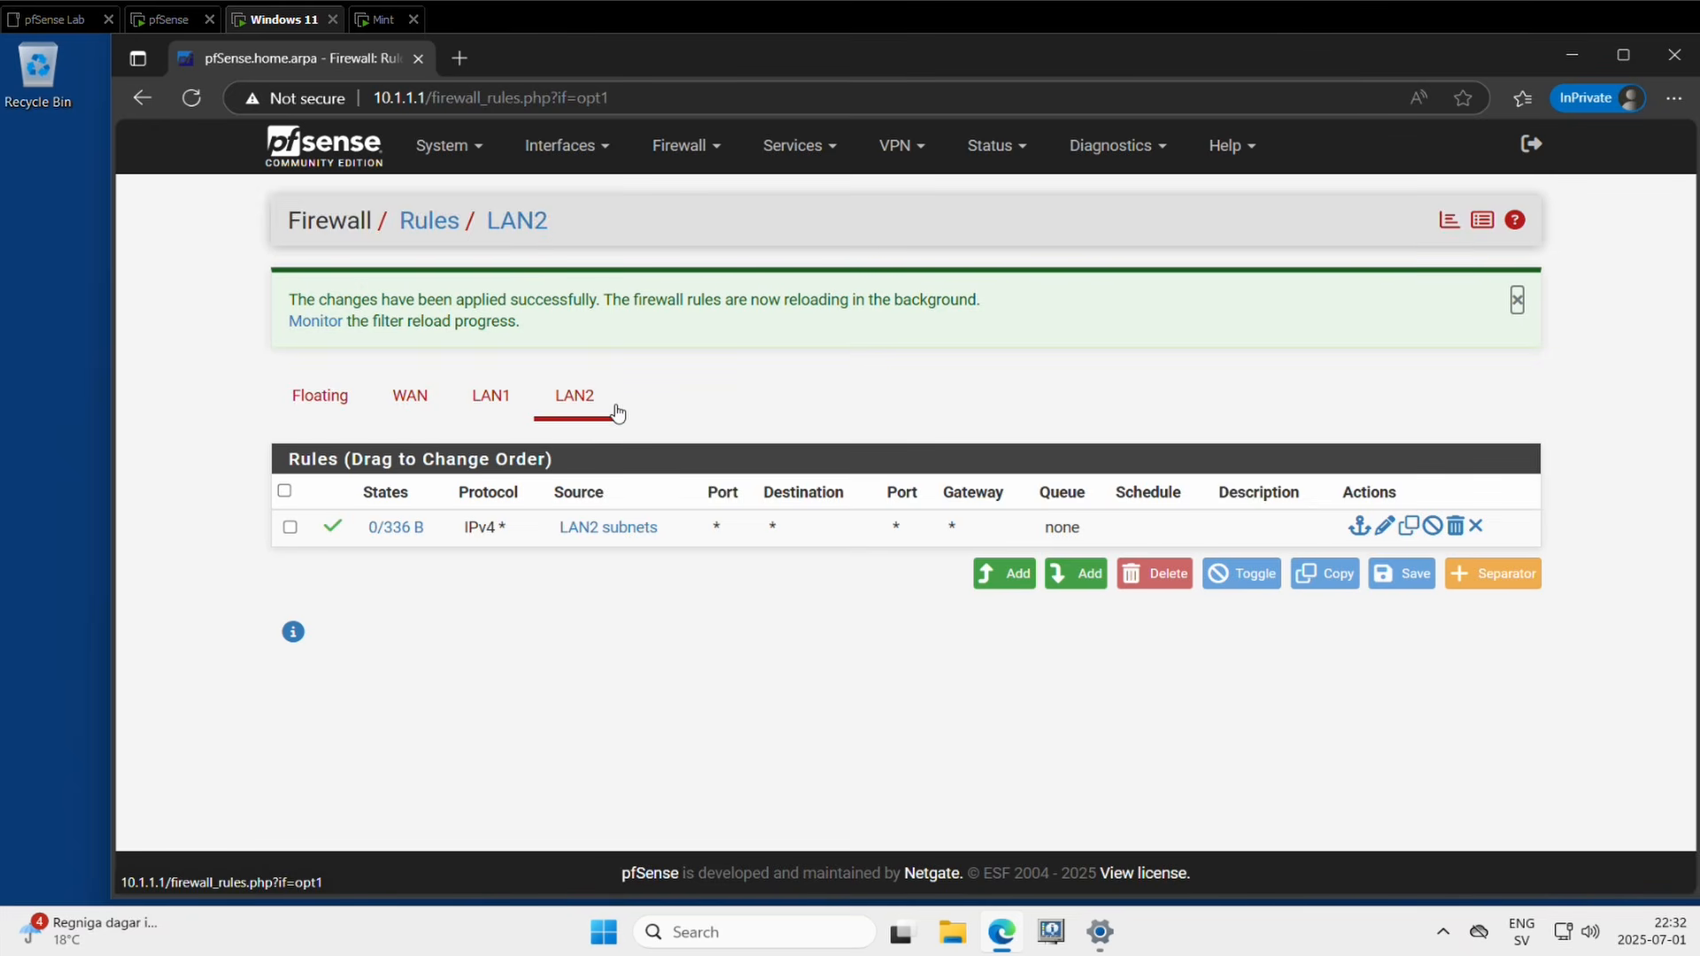
pyautogui.click(379, 27)
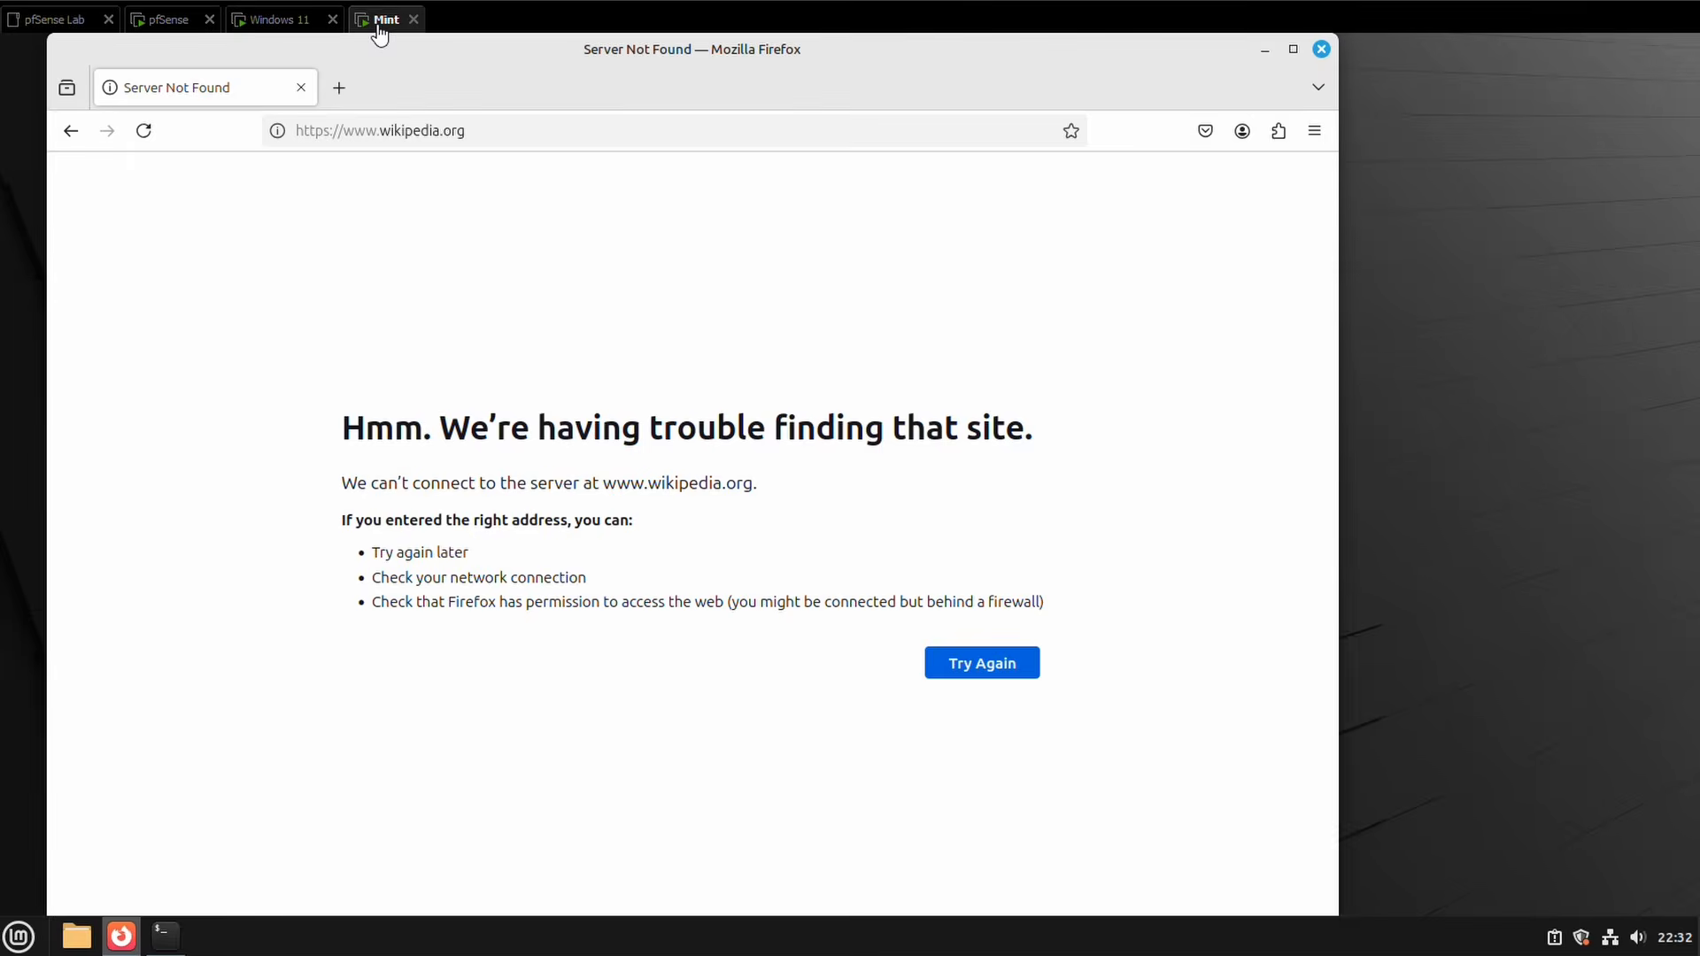
pyautogui.click(146, 133)
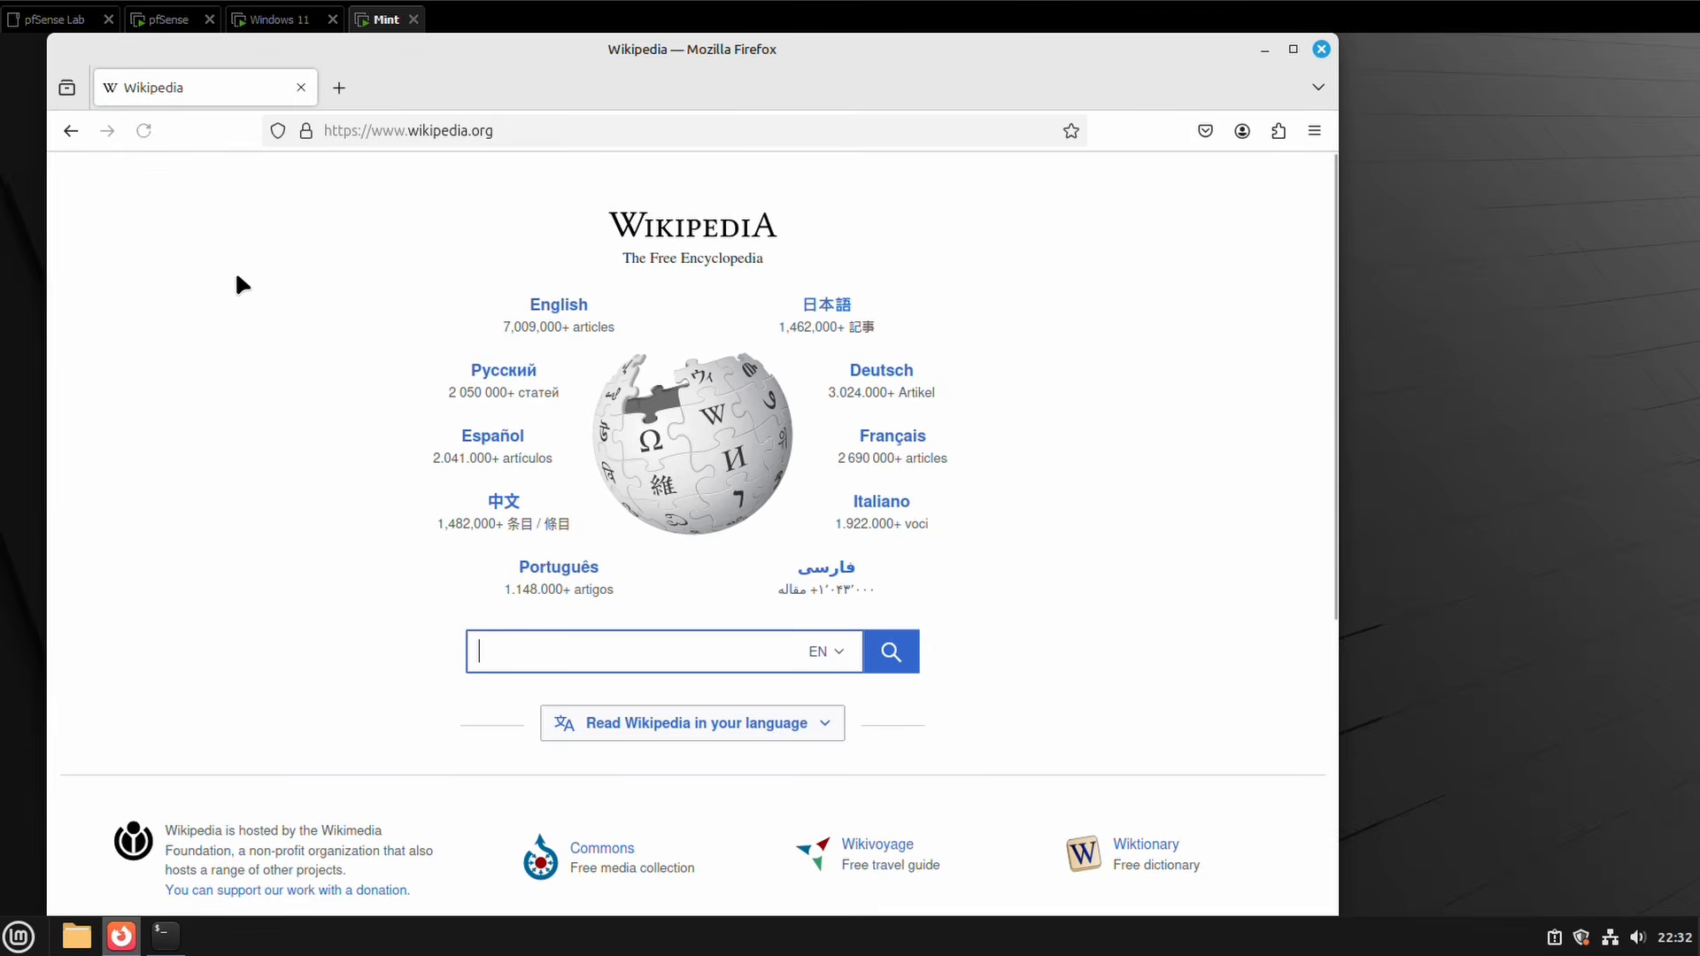